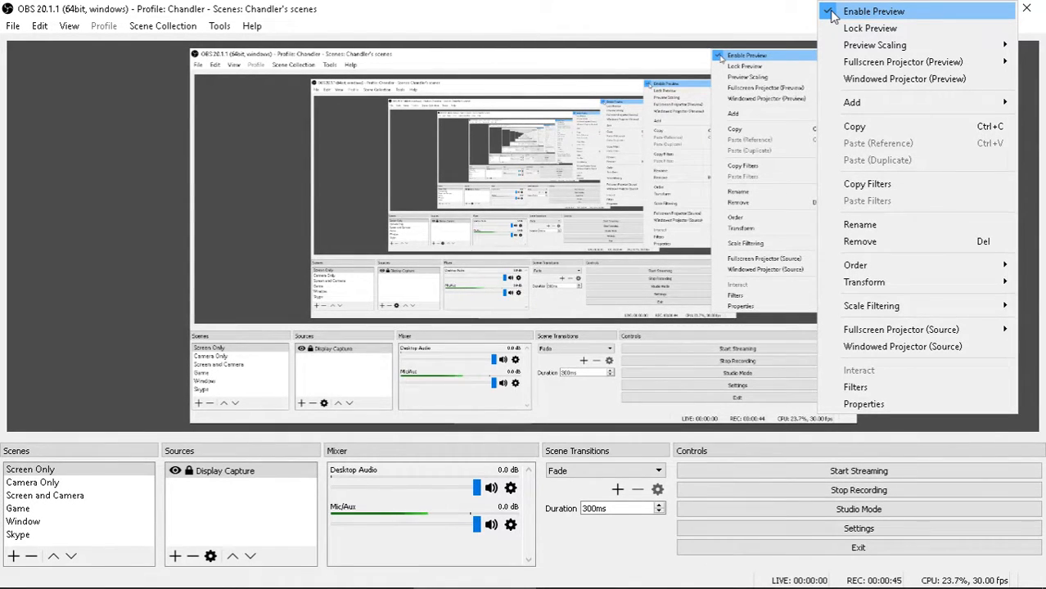
Step: Disable the OBS preview and minimize the OBS window to show the desktop
click(833, 14)
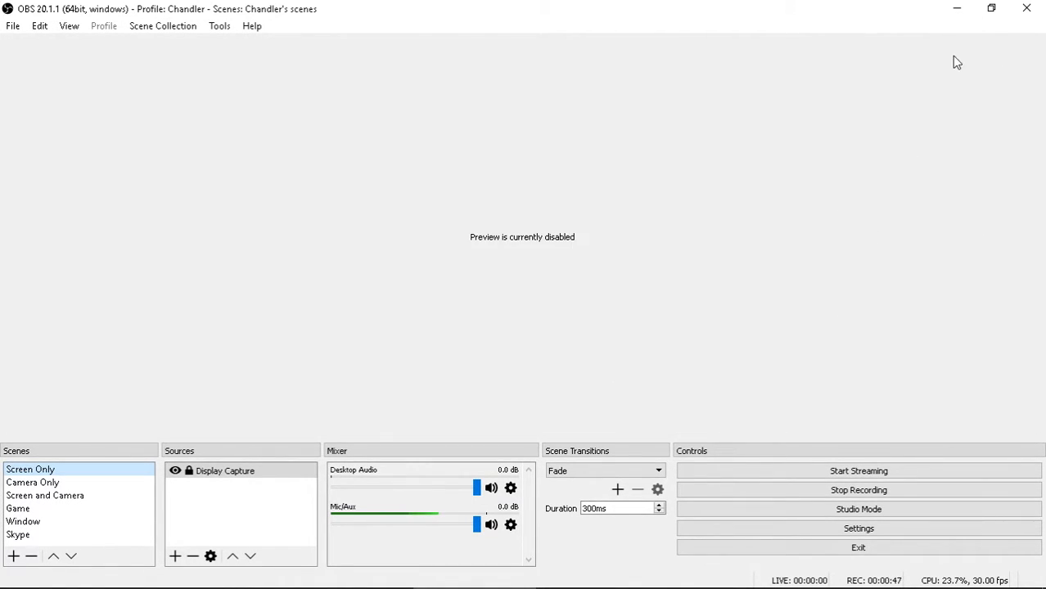
click(955, 12)
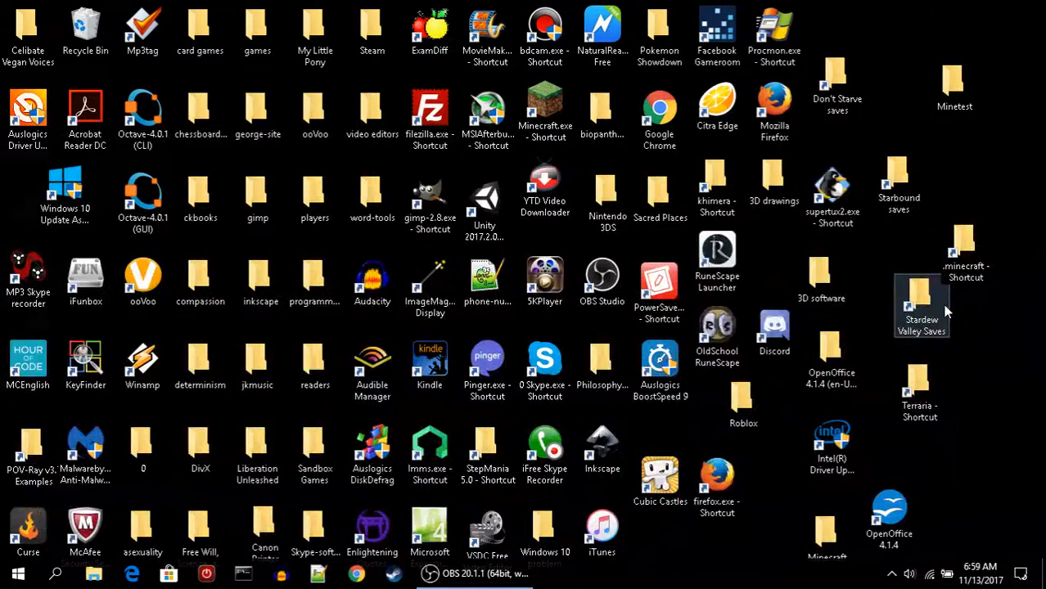
Step: From the desktop's inkscape folder, open Chessboard Unicorn-level 1.png in the Chessboard Unicorn folder's 12-9-2016 subfolder
double_click(260, 271)
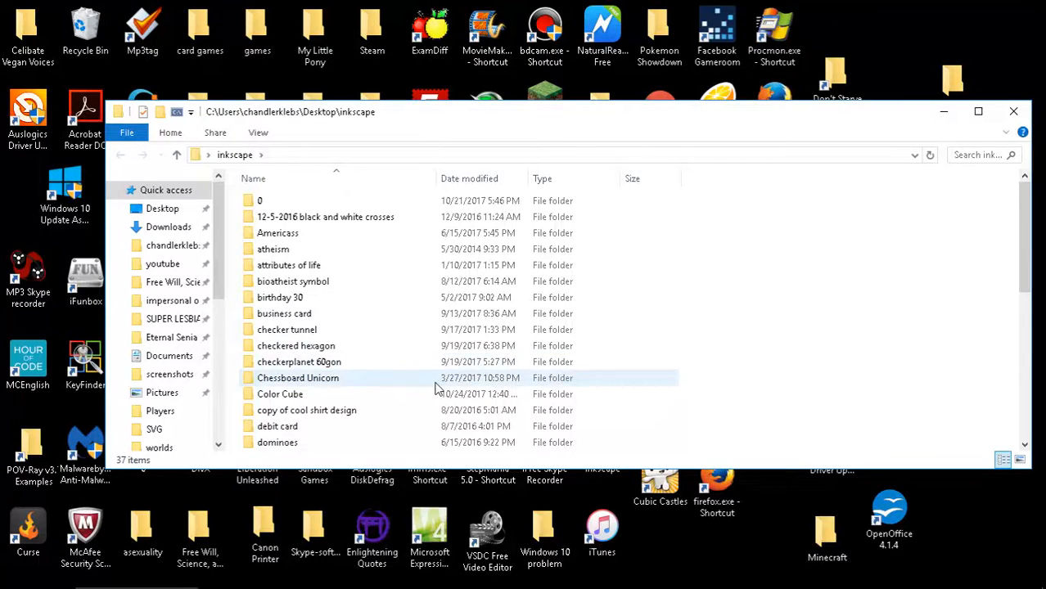
double_click(327, 380)
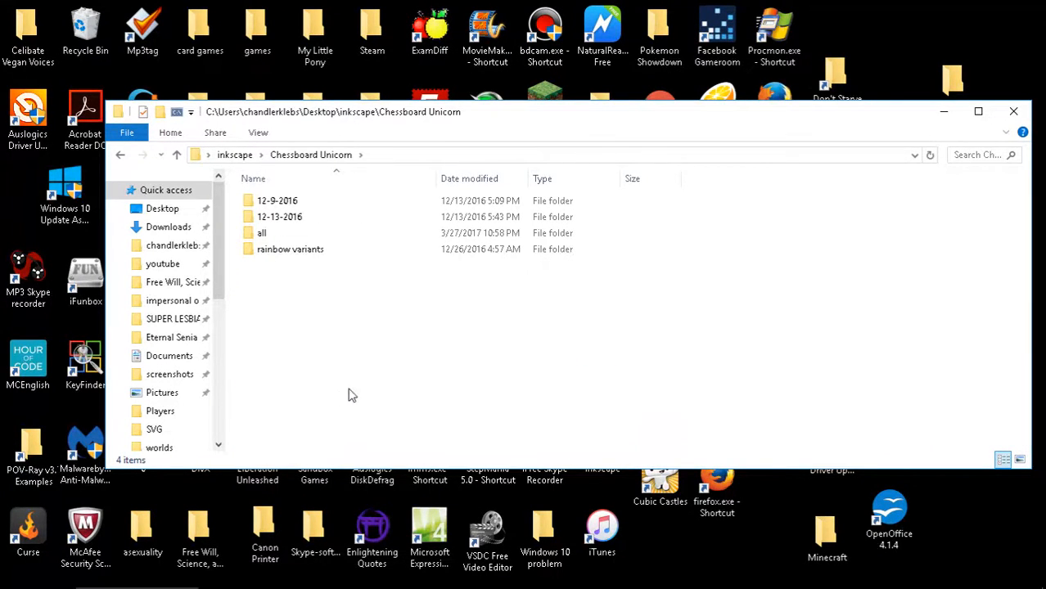
double_click(294, 202)
double_click(316, 217)
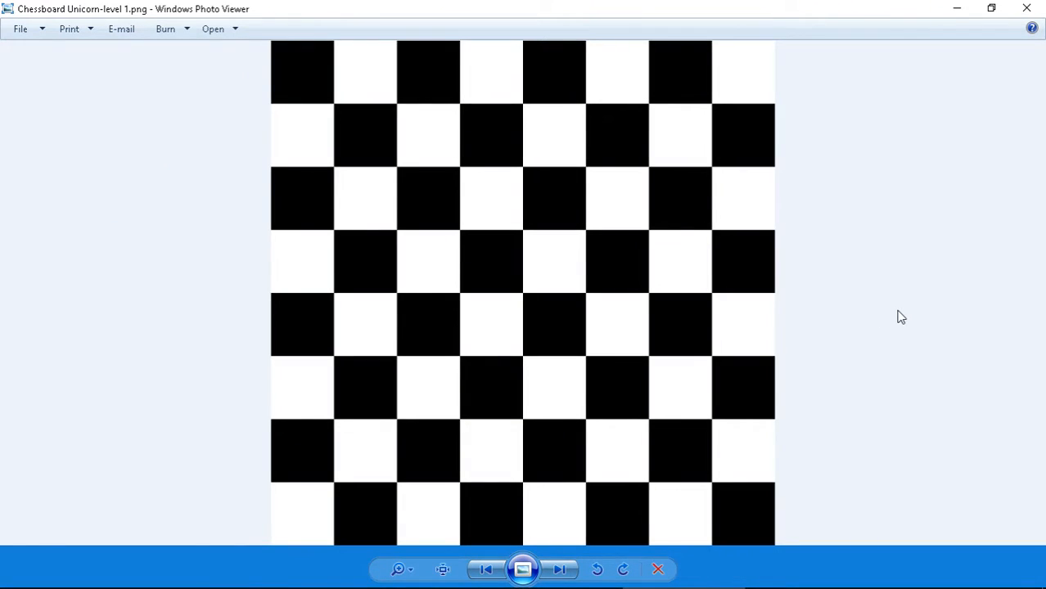
Step: Compare the level 1, level 2 and level 3 images of the Chessboard Unicorn, and close the viewer
key(Right)
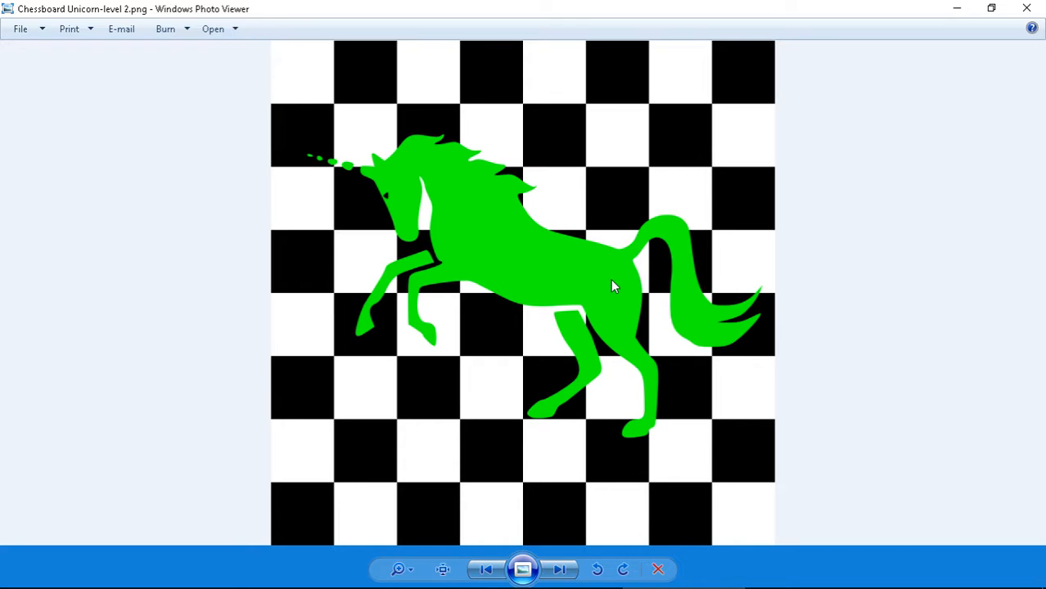
key(Right)
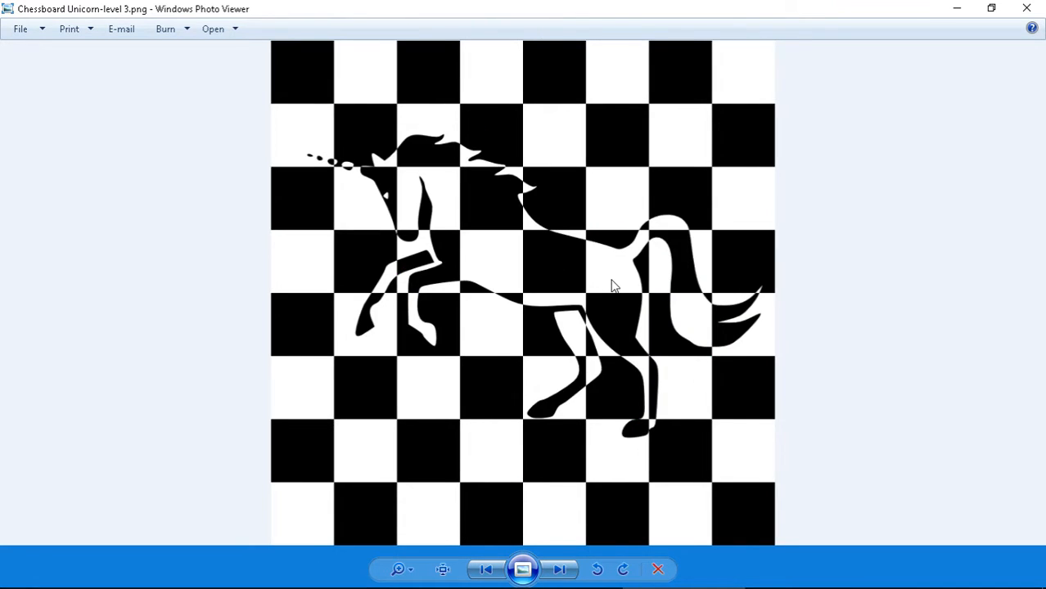
key(Left)
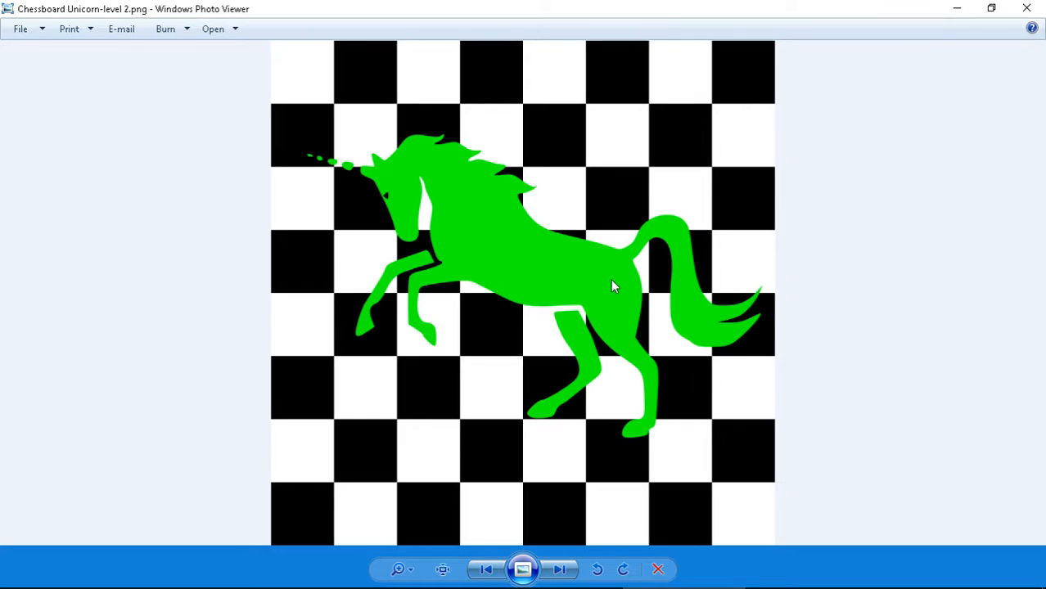
key(Right)
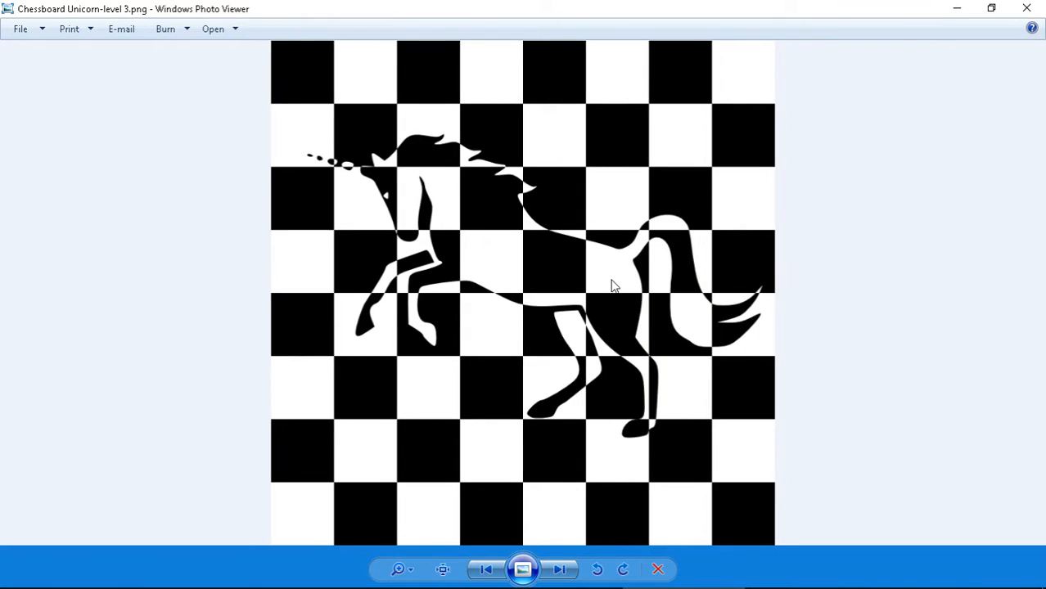
key(Left)
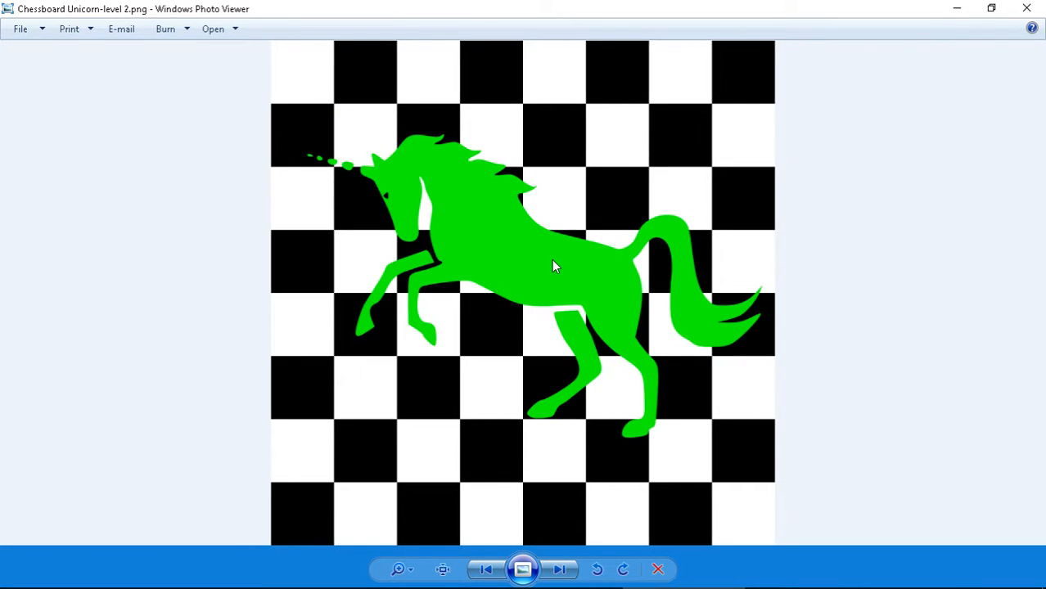
key(Left)
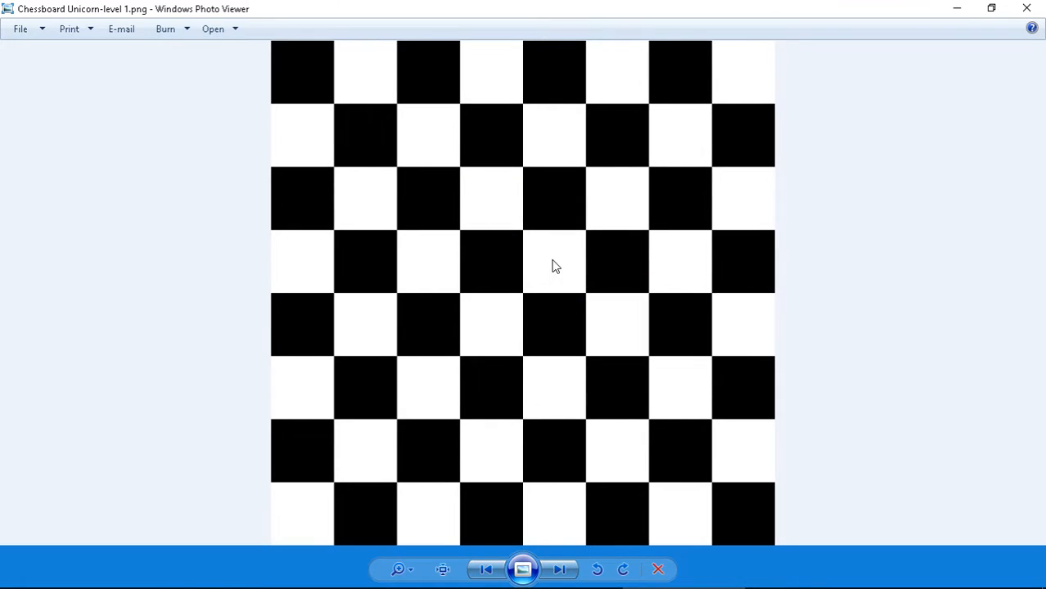
key(Right)
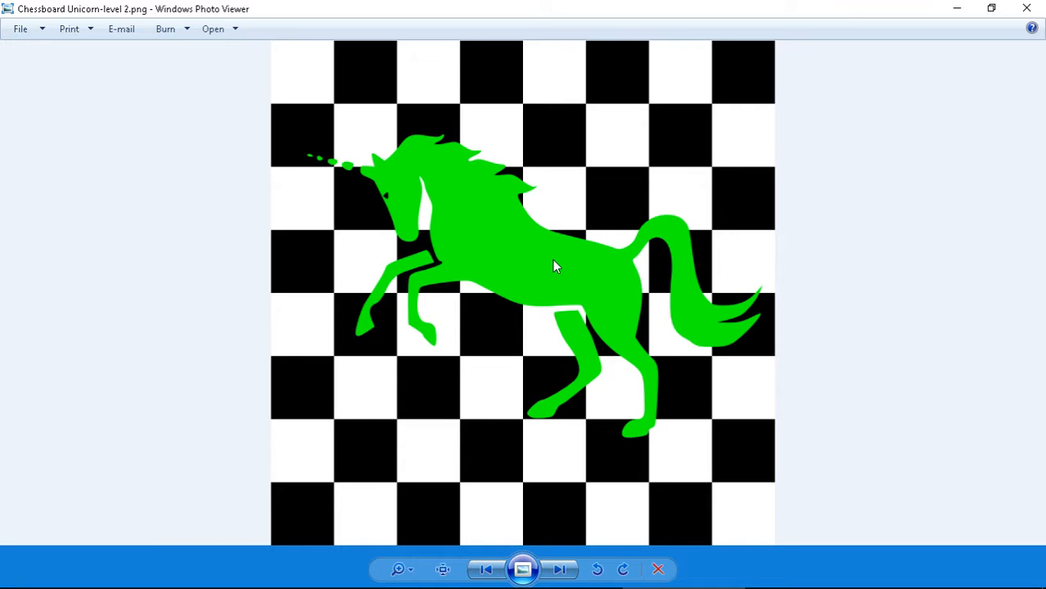
key(Right)
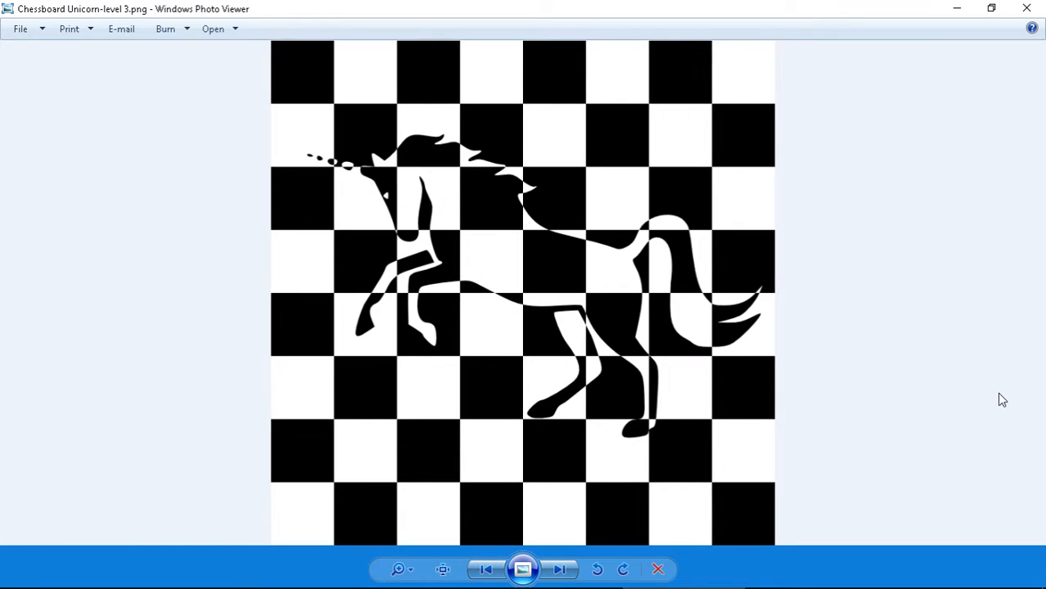
click(1026, 8)
Step: View Chessboard Unicorn.png in the 12-13-2016 folder and compare it with its 2880x2880 and 5760x5760 versions, closing the viewer when done
click(174, 155)
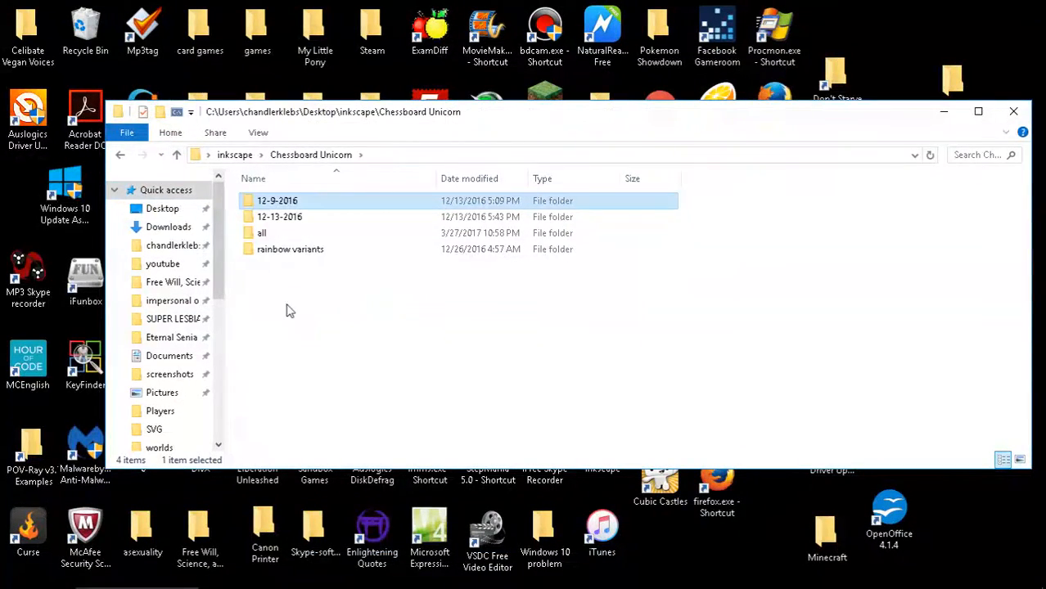
double_click(304, 220)
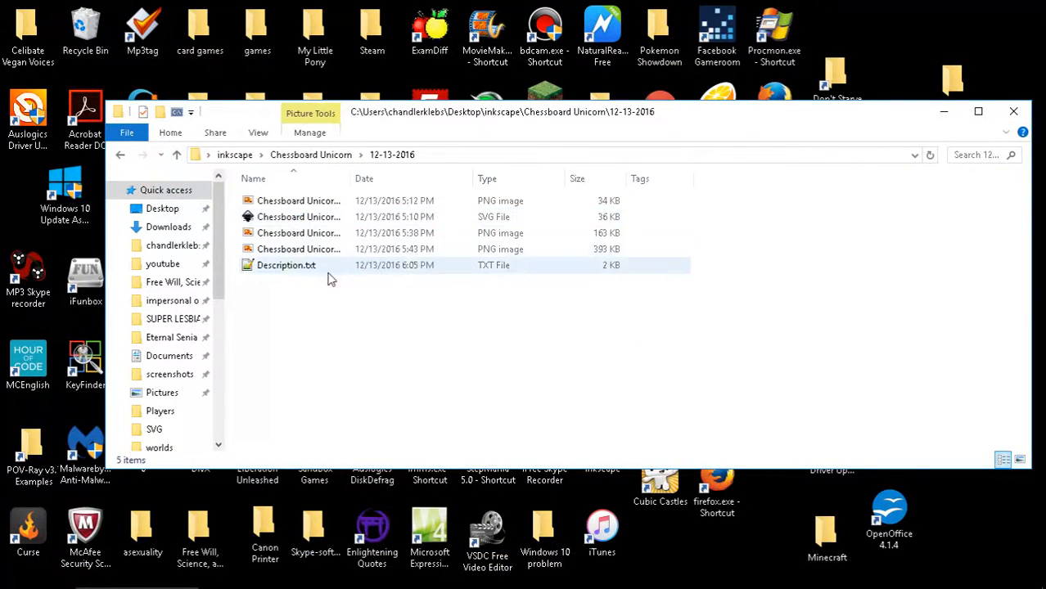
double_click(309, 200)
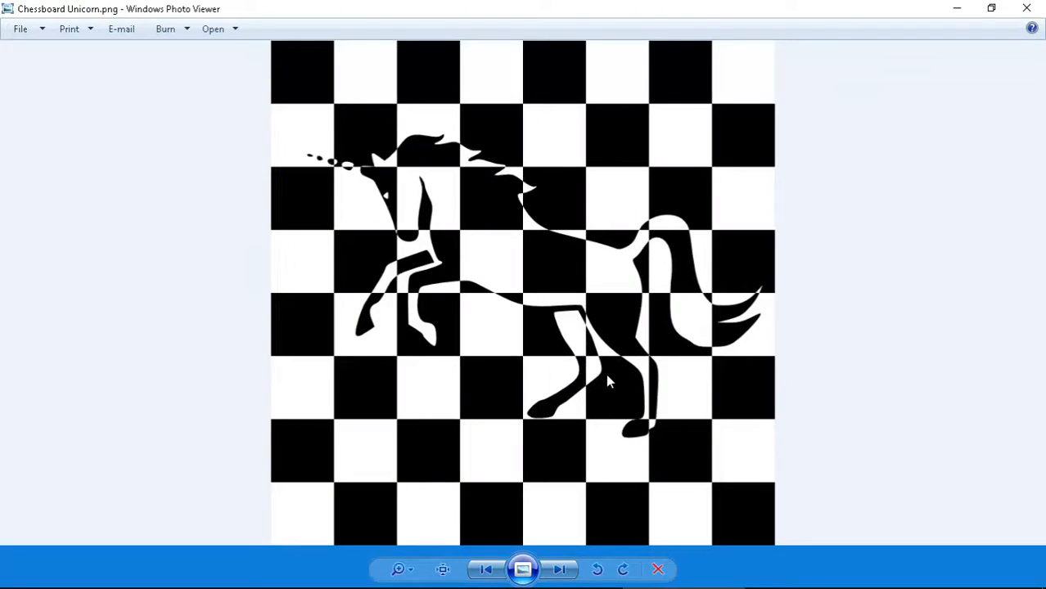
key(Right)
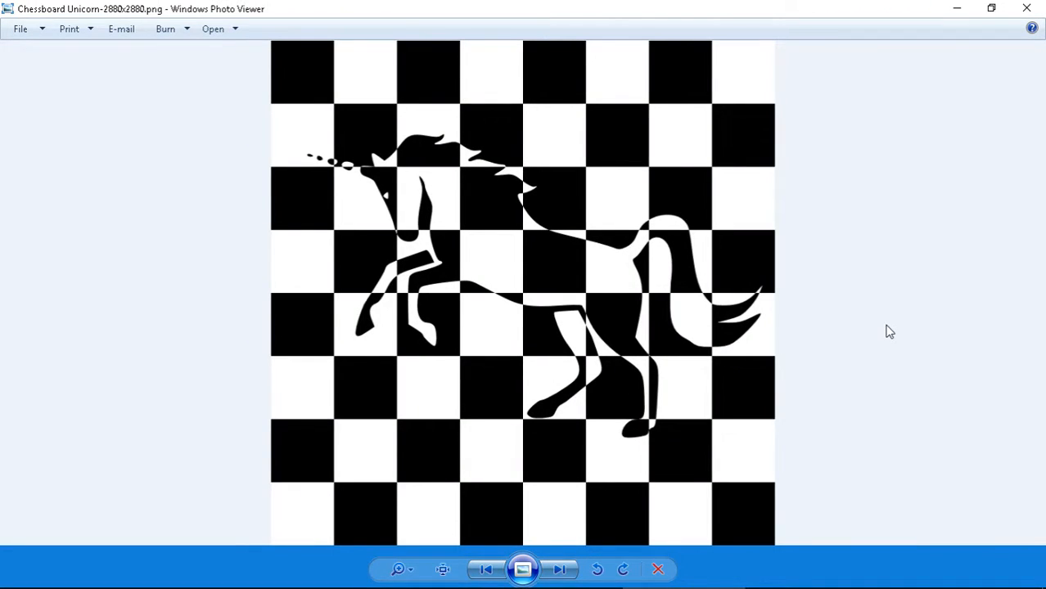
key(Right)
key(Right)
key(Left)
key(Left)
key(Right)
key(Left)
key(Right)
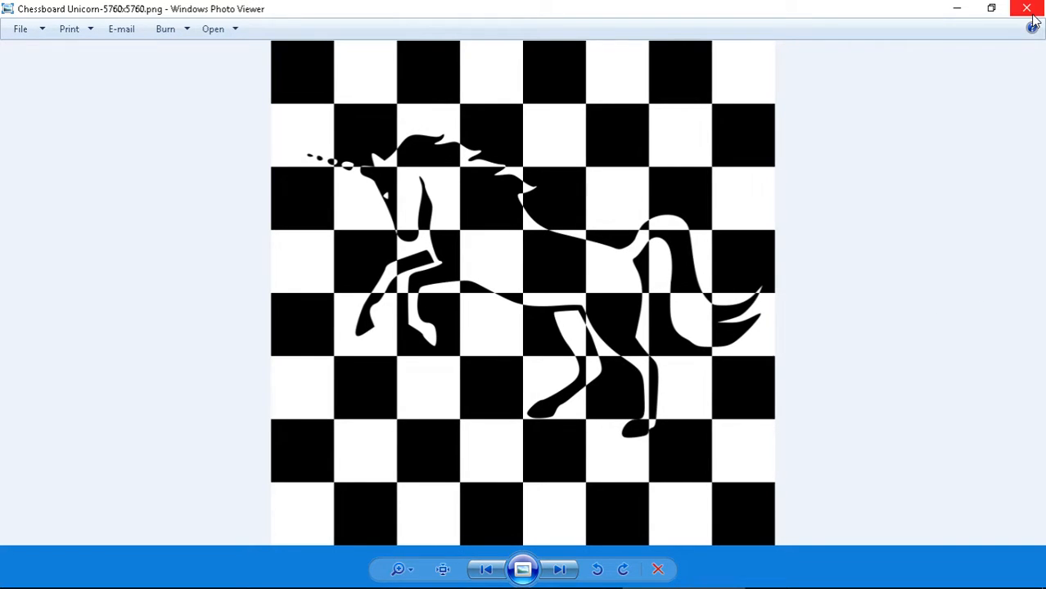
click(1033, 16)
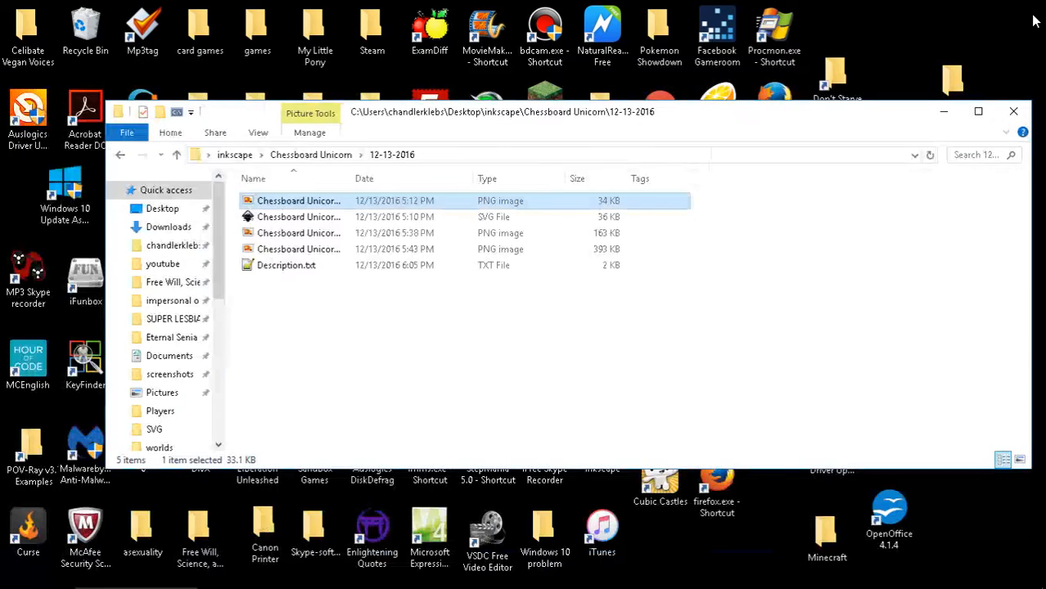
Step: View Chessboard Unicorn.png in the folder named all and compare it with the rainbow type 1 and type 2 images, closing the viewer when done
click(176, 155)
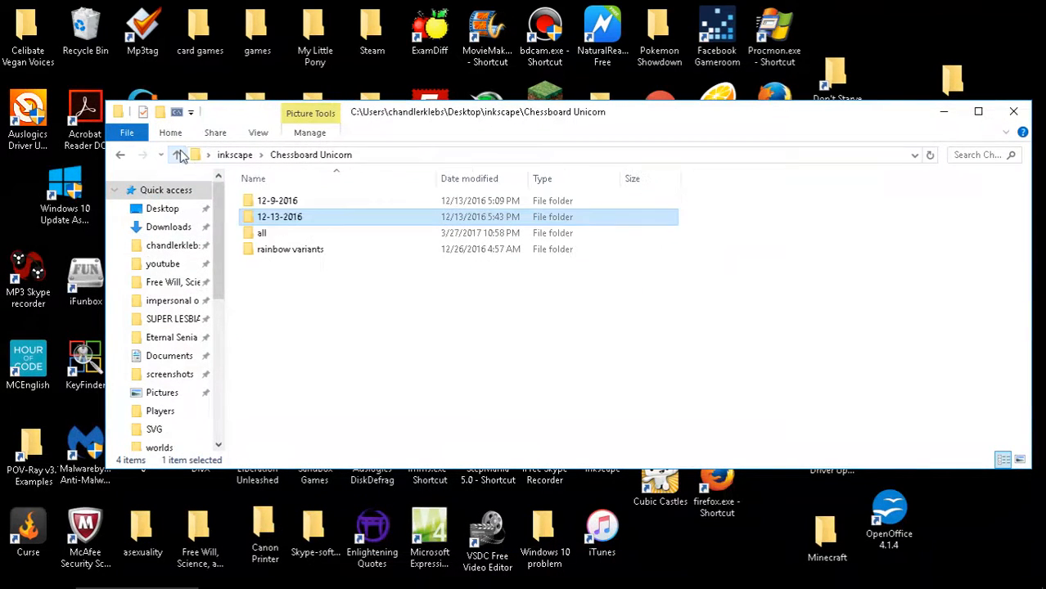
double_click(273, 235)
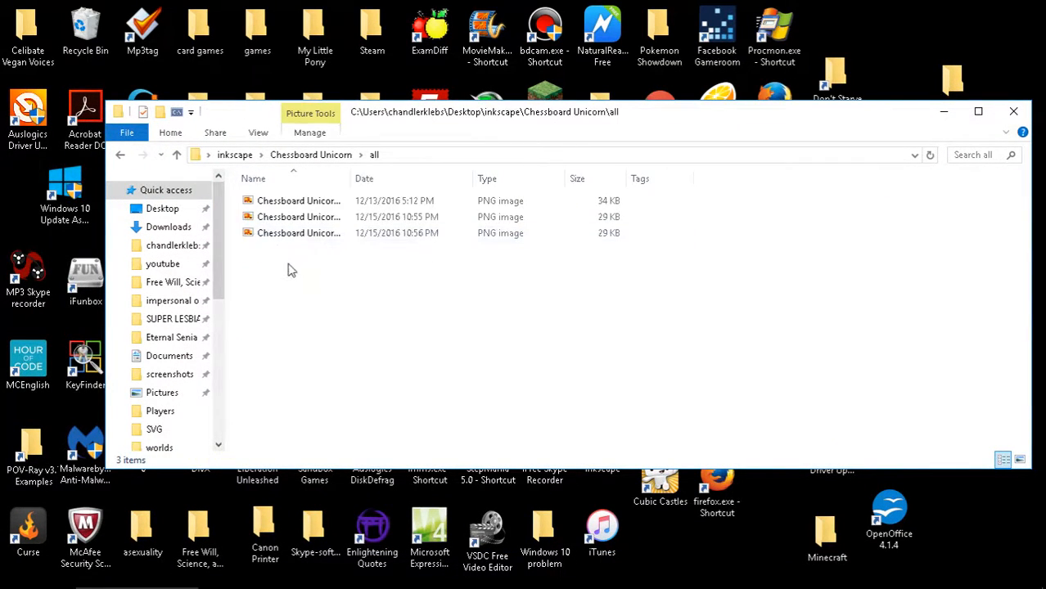
double_click(304, 204)
key(Right)
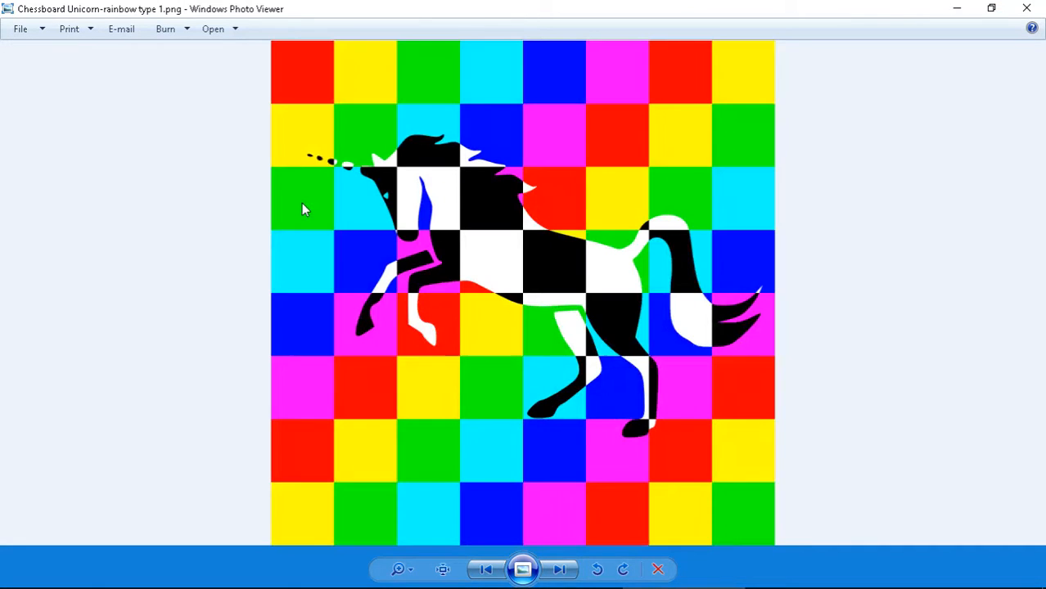
key(Left)
key(Right)
key(Right)
key(Right)
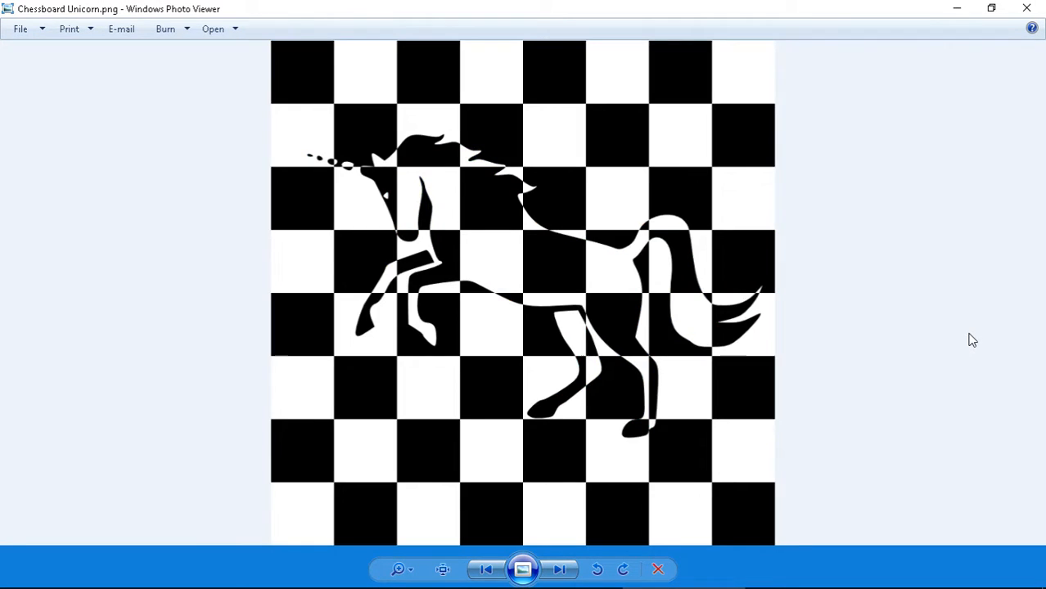
key(Right)
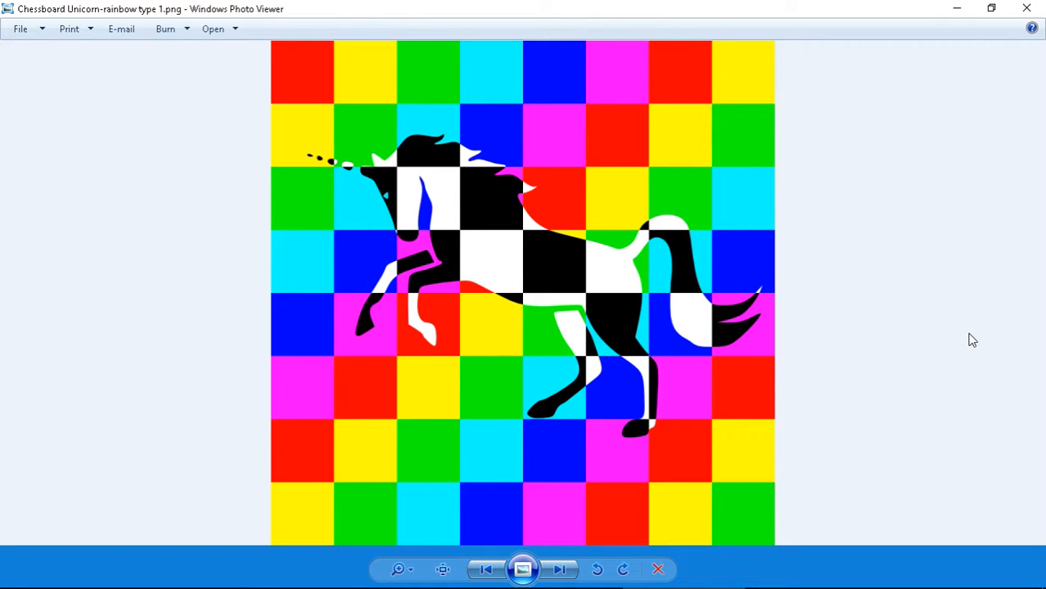
key(Right)
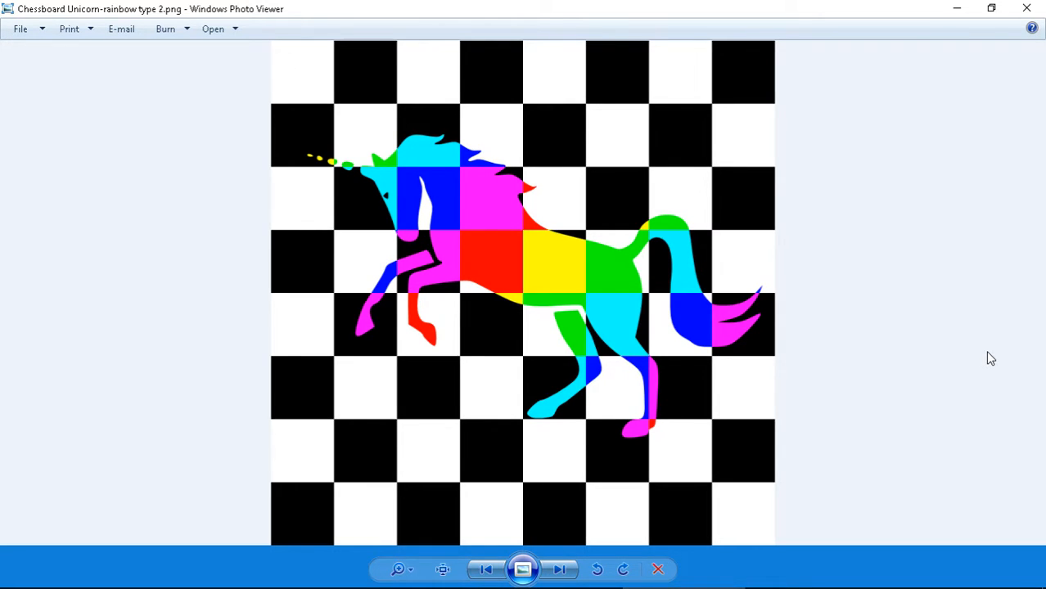
key(Right)
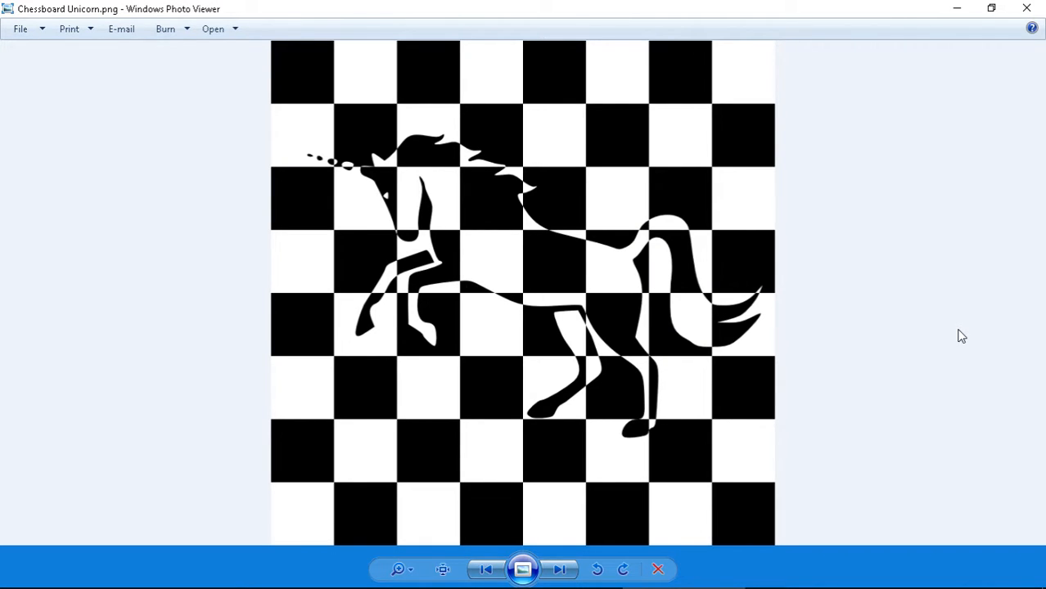
click(1026, 8)
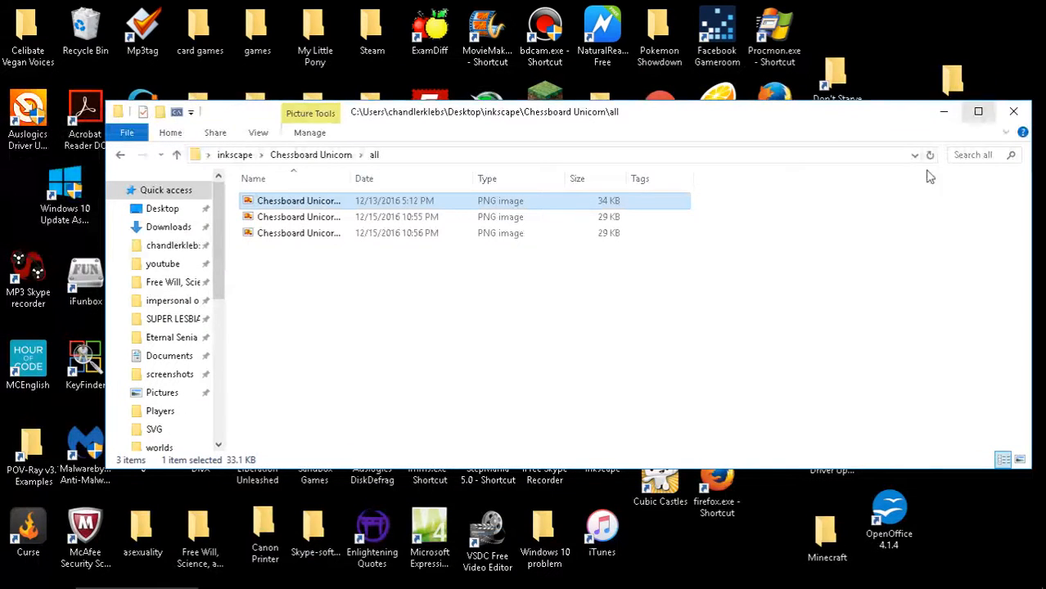
Step: Open Chessboard Unicorn-rainbow type 1.png in the rainbow variants folder, flip through that folder's images and close the viewer
click(177, 156)
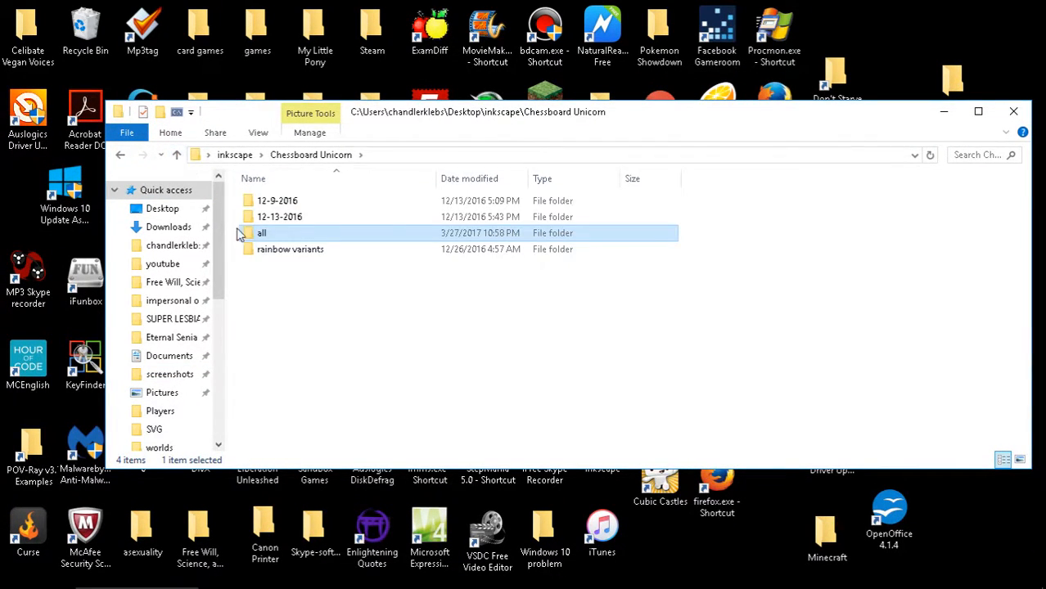
double_click(283, 252)
double_click(307, 202)
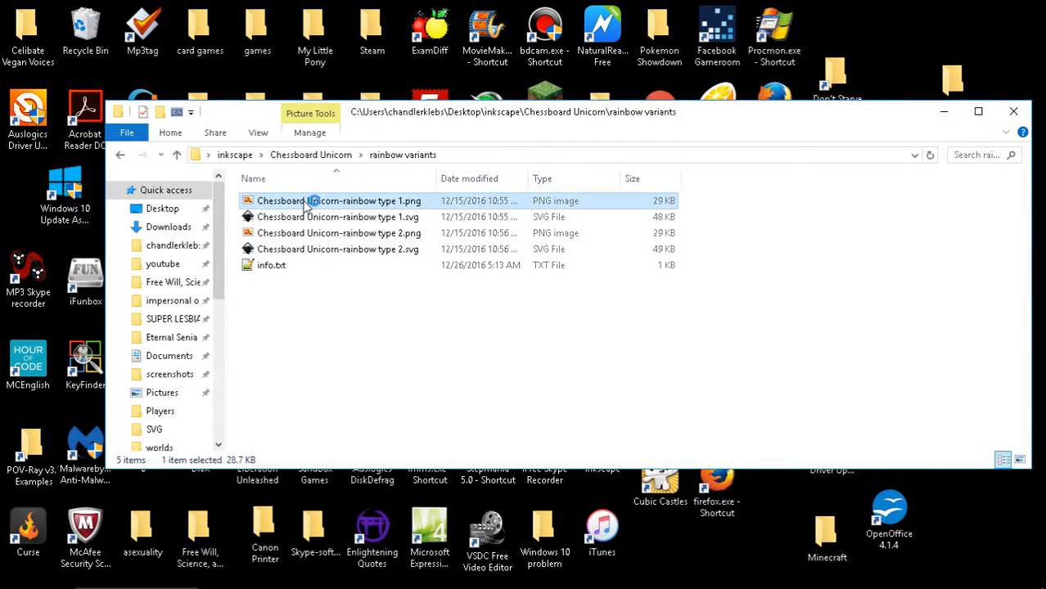
key(Right)
key(Right)
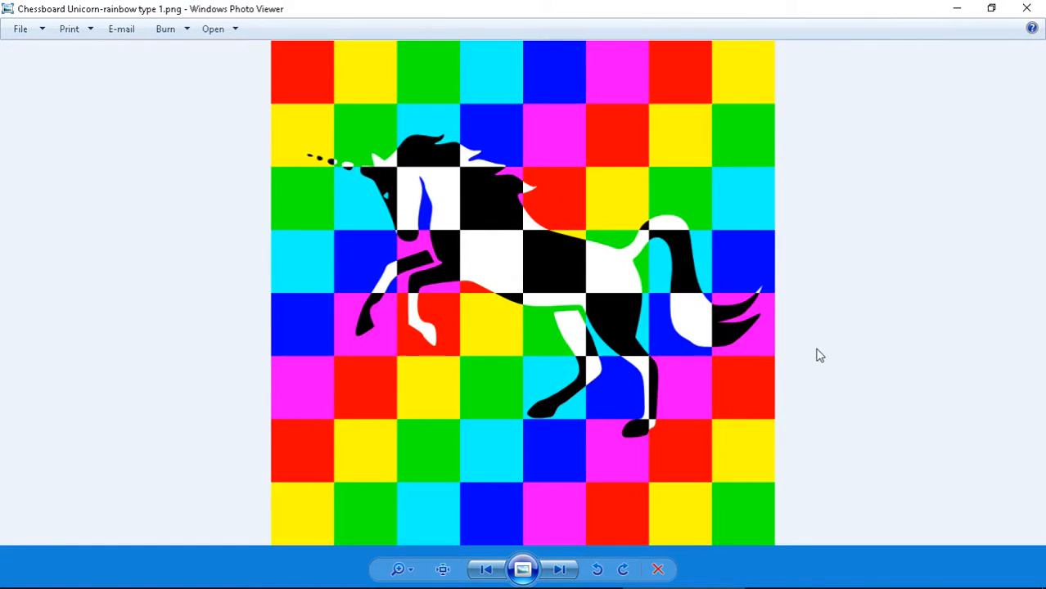
key(Right)
key(Right)
key(Right)
key(Right)
key(Right)
key(Right)
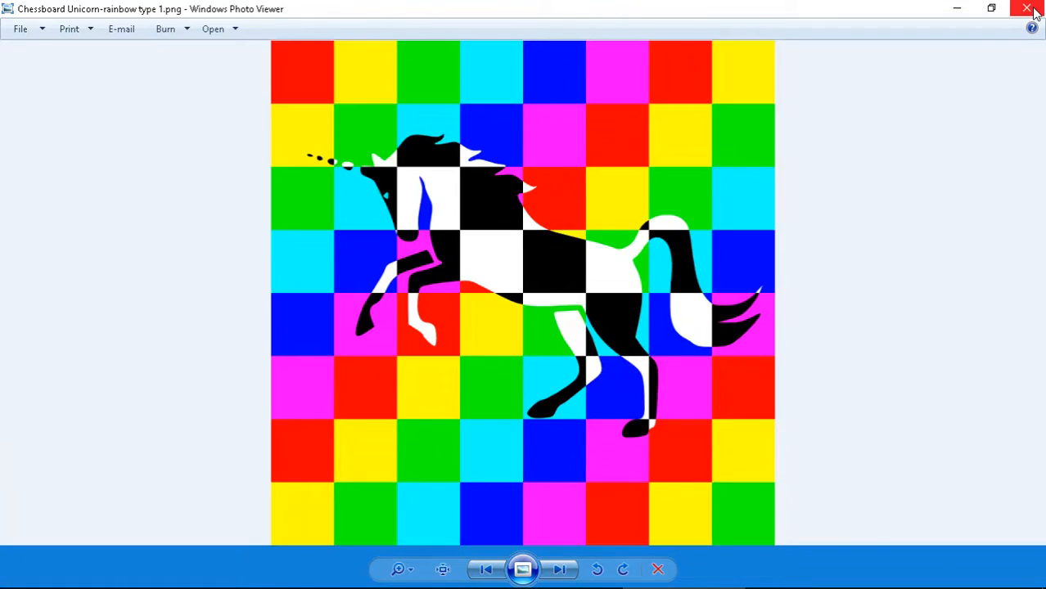
click(1026, 9)
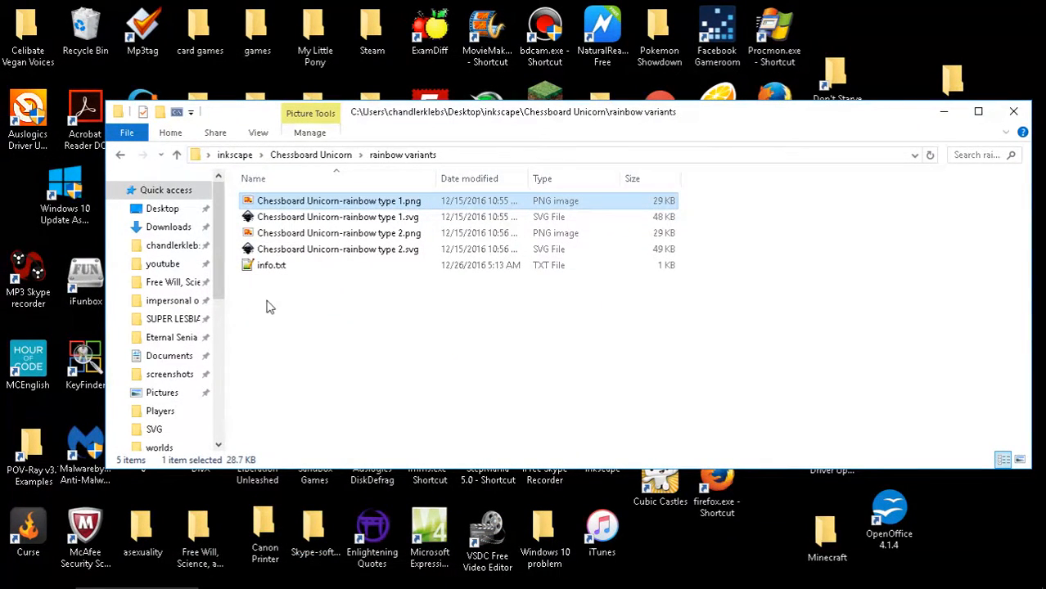
Step: Go up to the inkscape folder, enter its Unicorn experiments folder, view traces.png and close the viewer
click(177, 156)
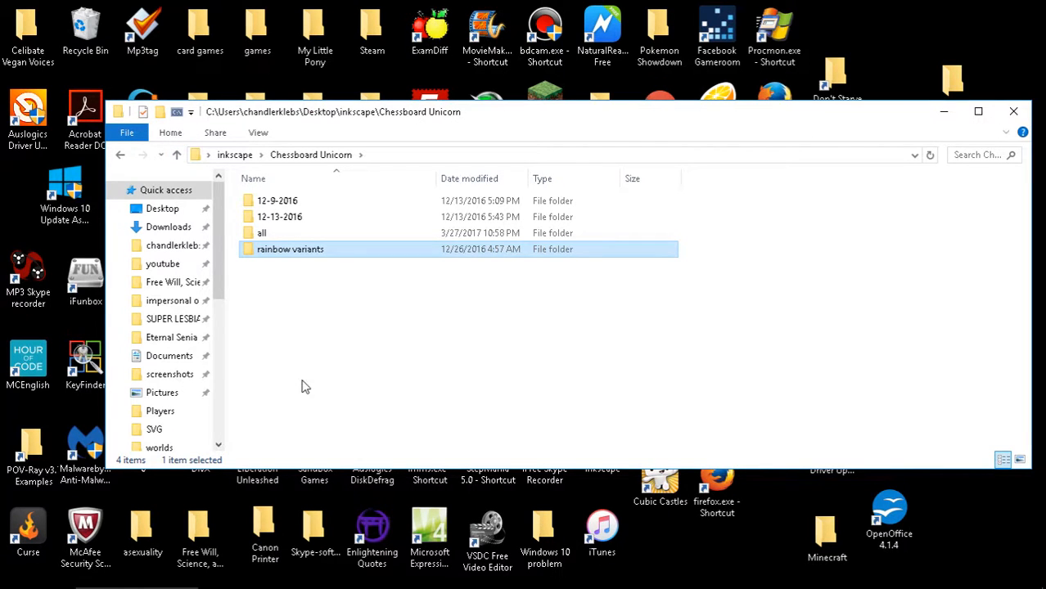
click(177, 155)
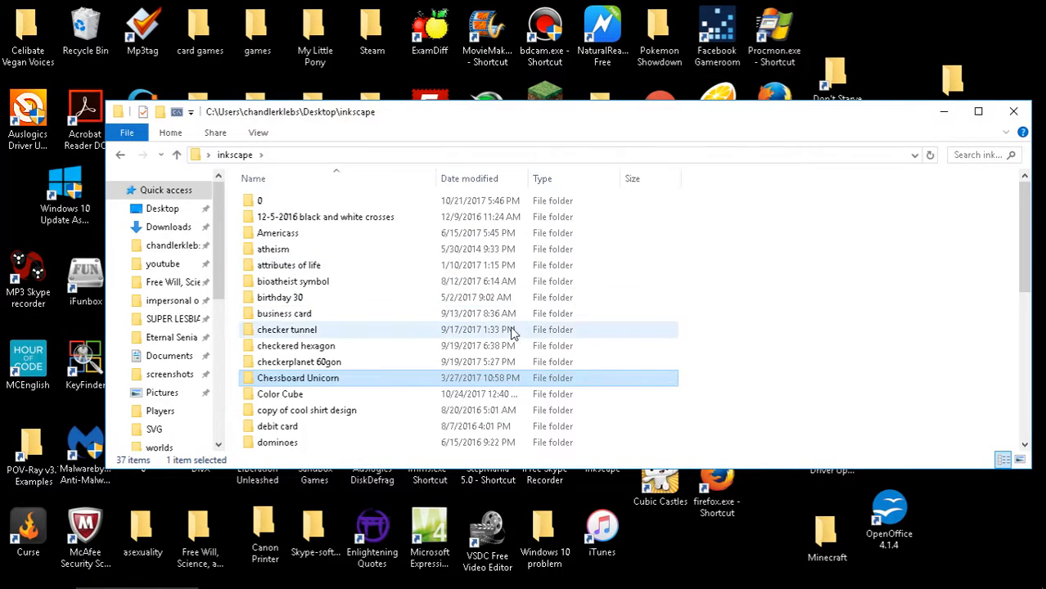
scroll(556, 330, down, 4)
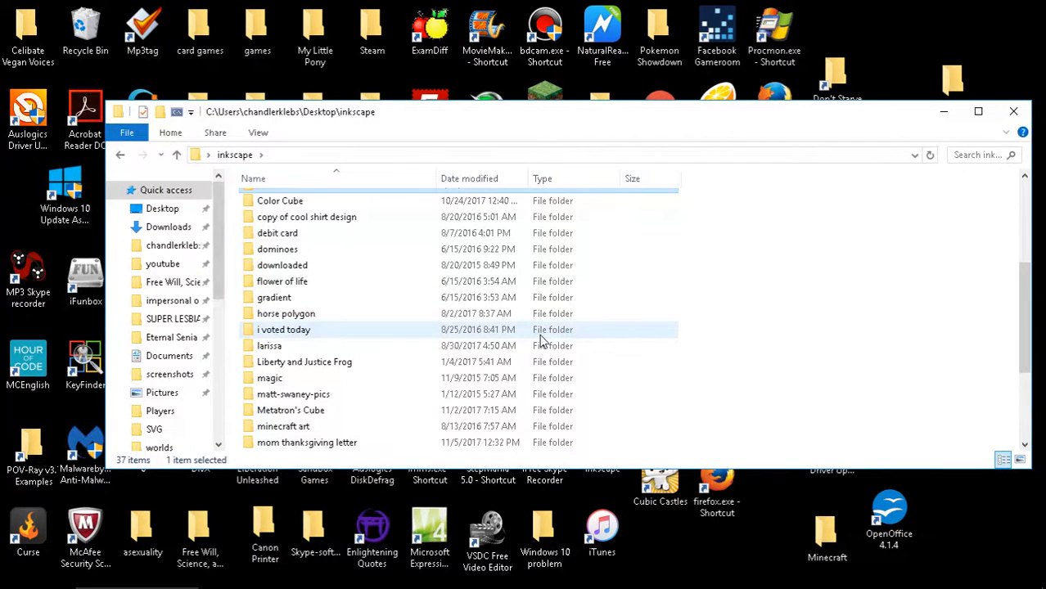
scroll(532, 347, down, 3)
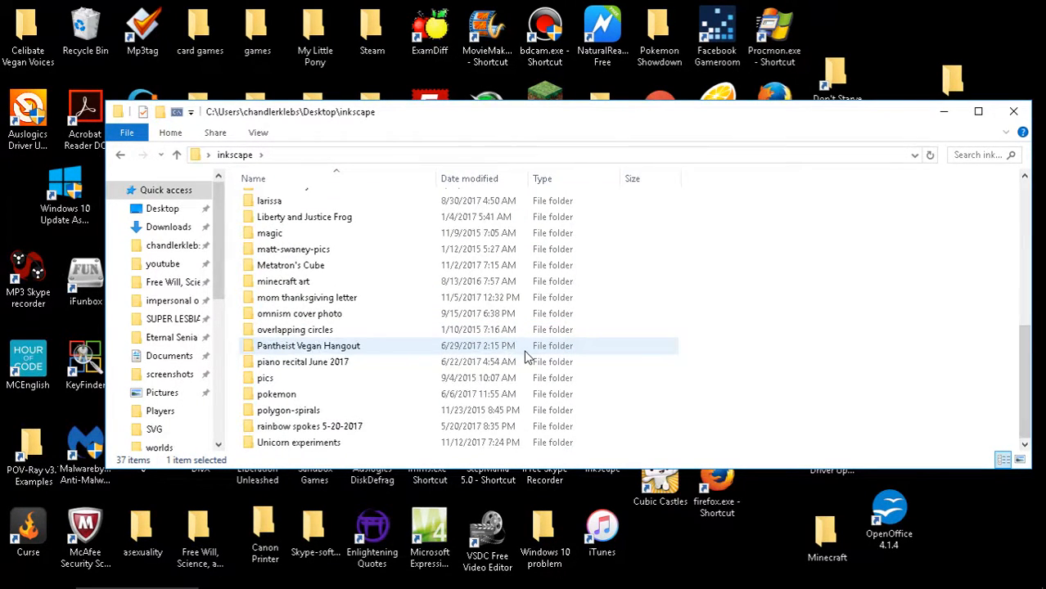
double_click(310, 443)
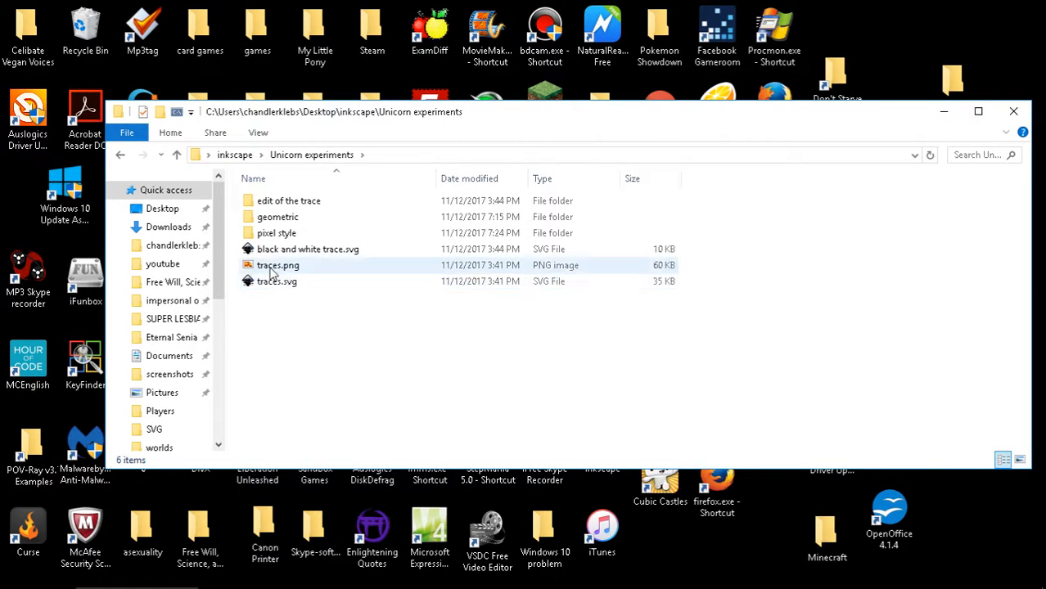
double_click(273, 270)
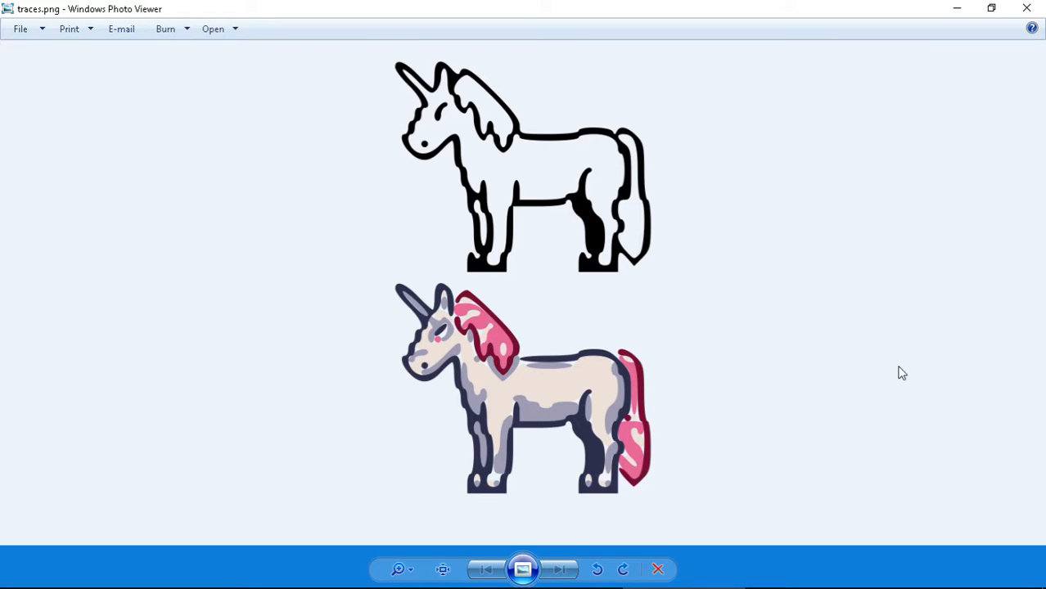
click(1028, 10)
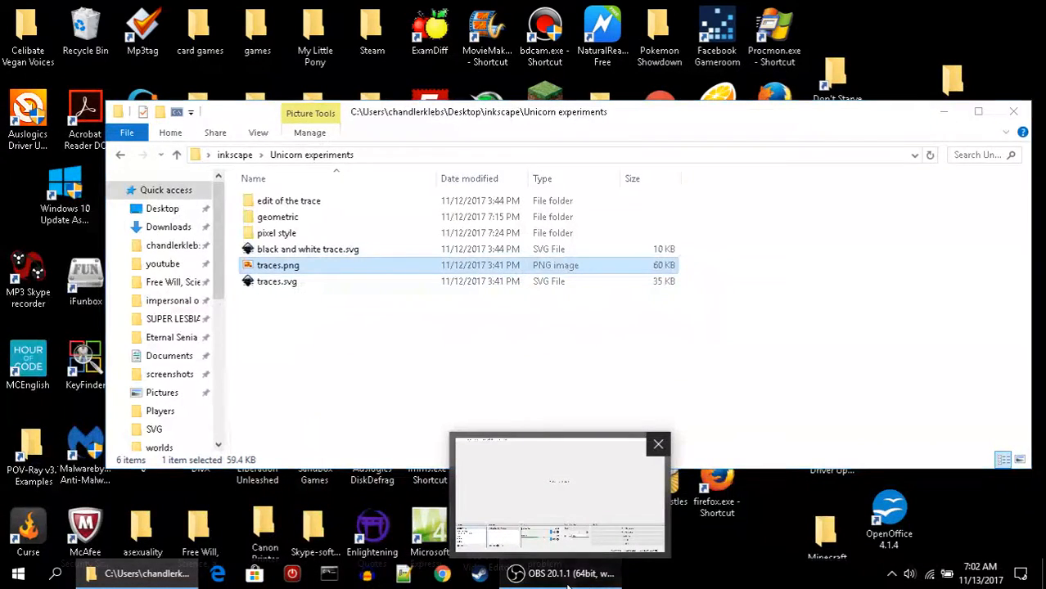
Step: Switch to OBS to check the recording, and return to the Unicorn experiments folder window
click(567, 583)
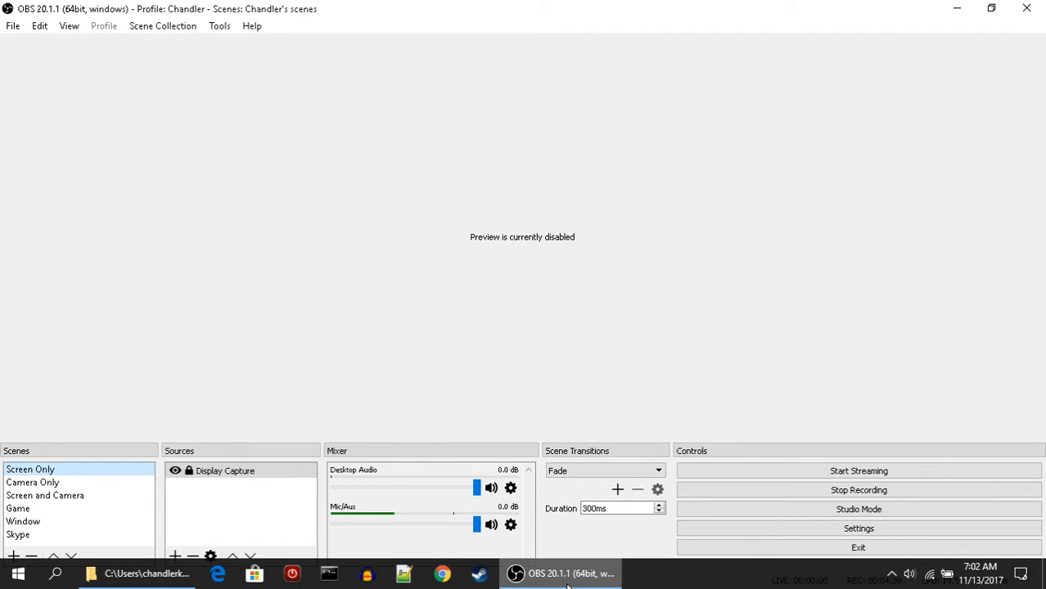
click(567, 583)
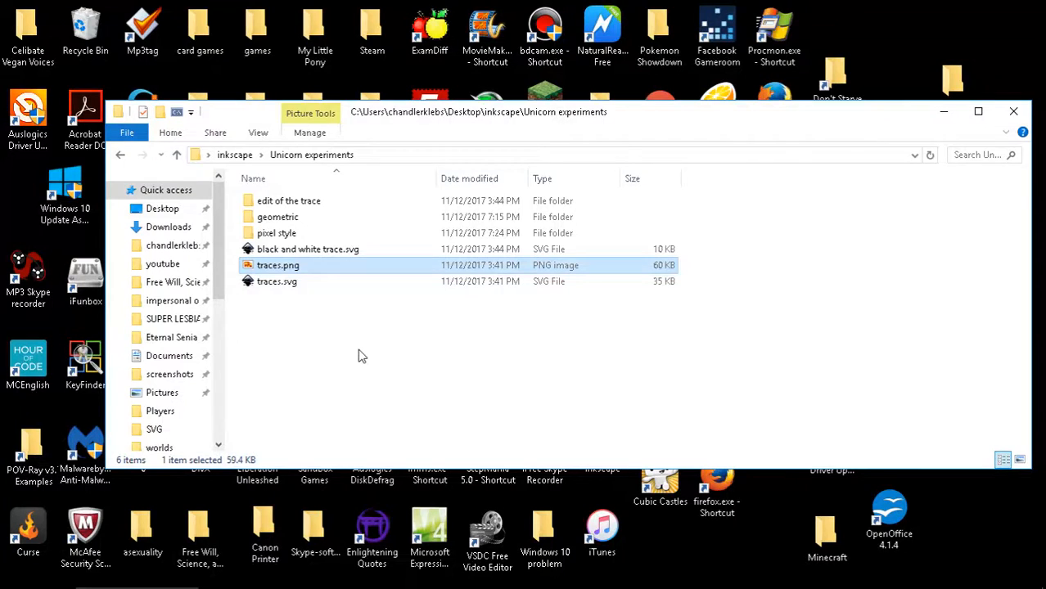
Step: Look inside the edit of the trace folder, return to Unicorn experiments and enter the geometric folder
double_click(314, 204)
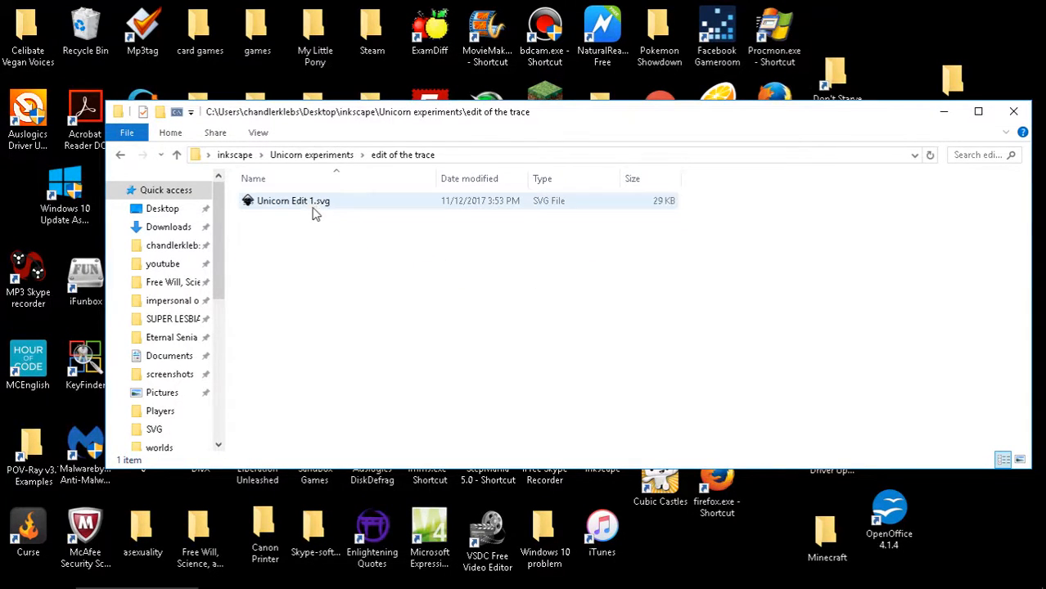
click(179, 158)
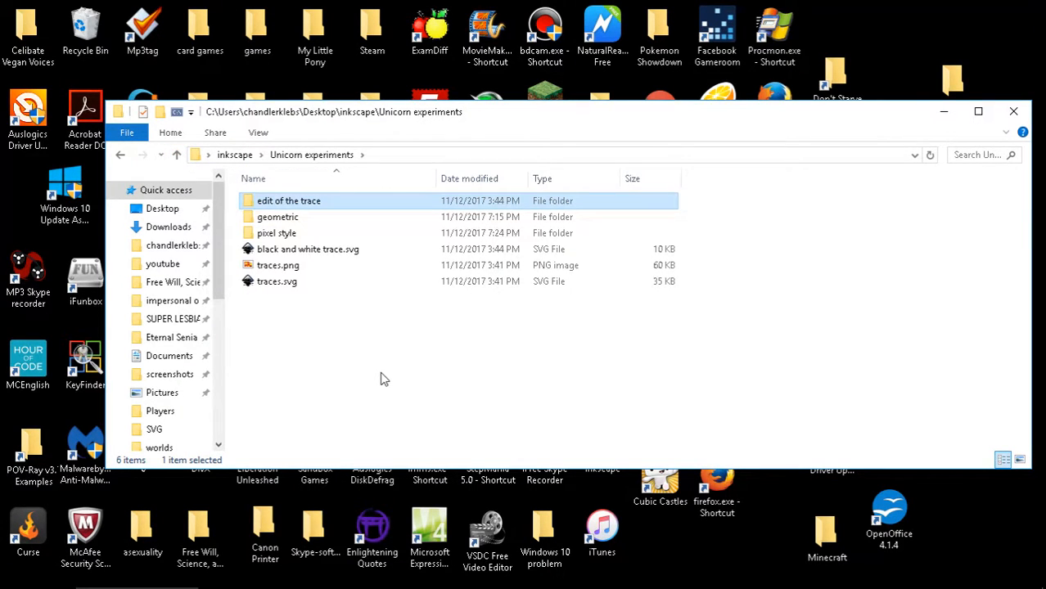
click(294, 222)
double_click(294, 223)
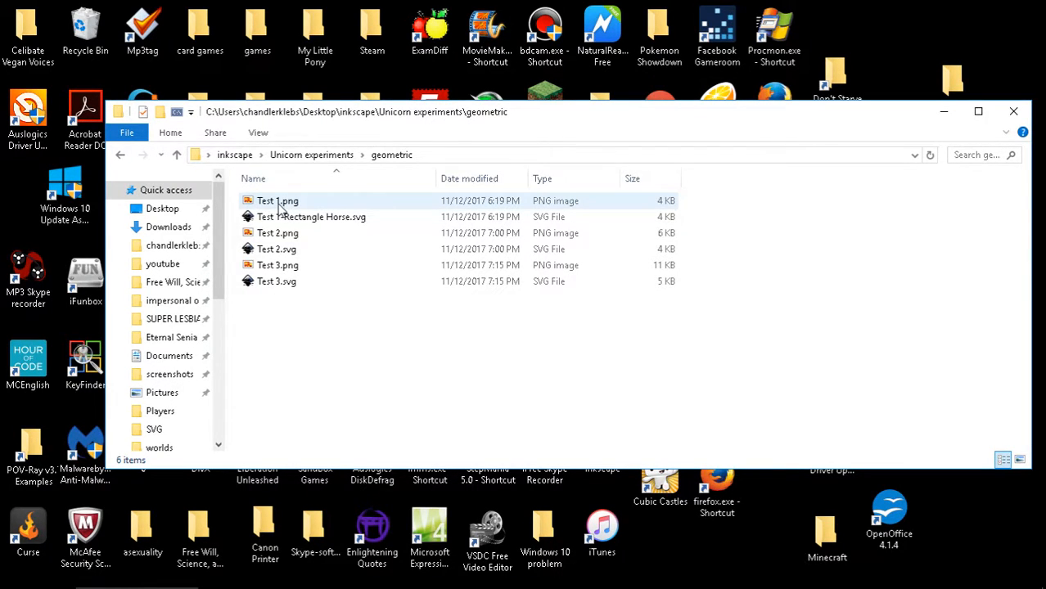
double_click(335, 219)
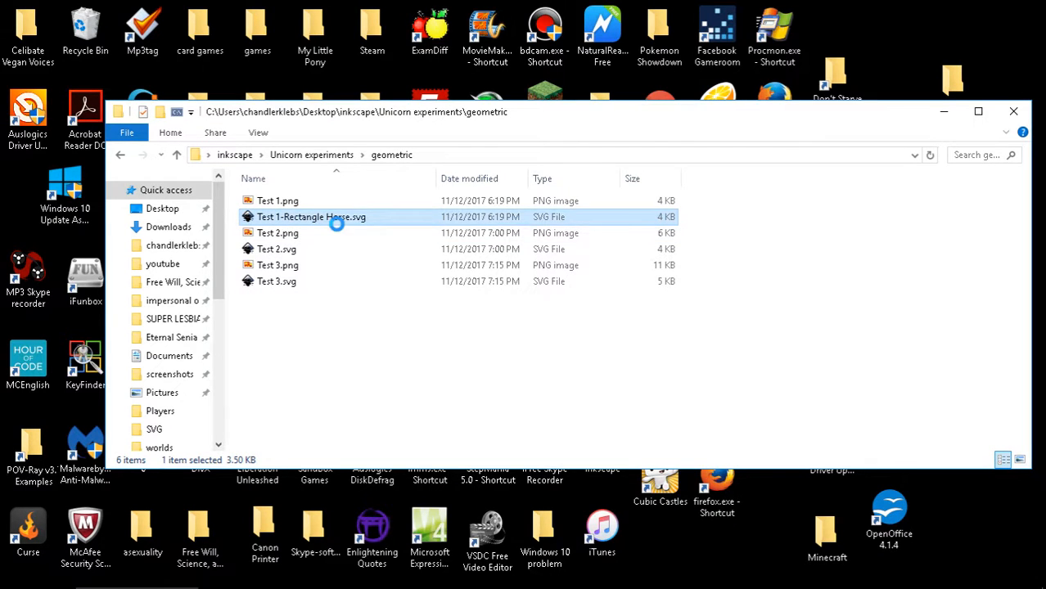
right_click(337, 220)
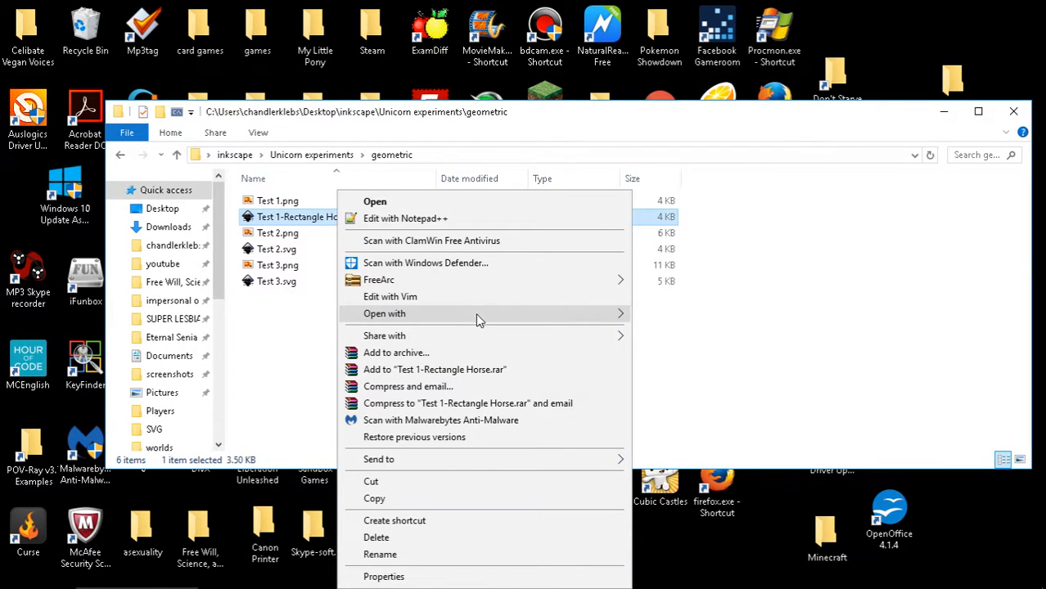
mouse_move(508, 327)
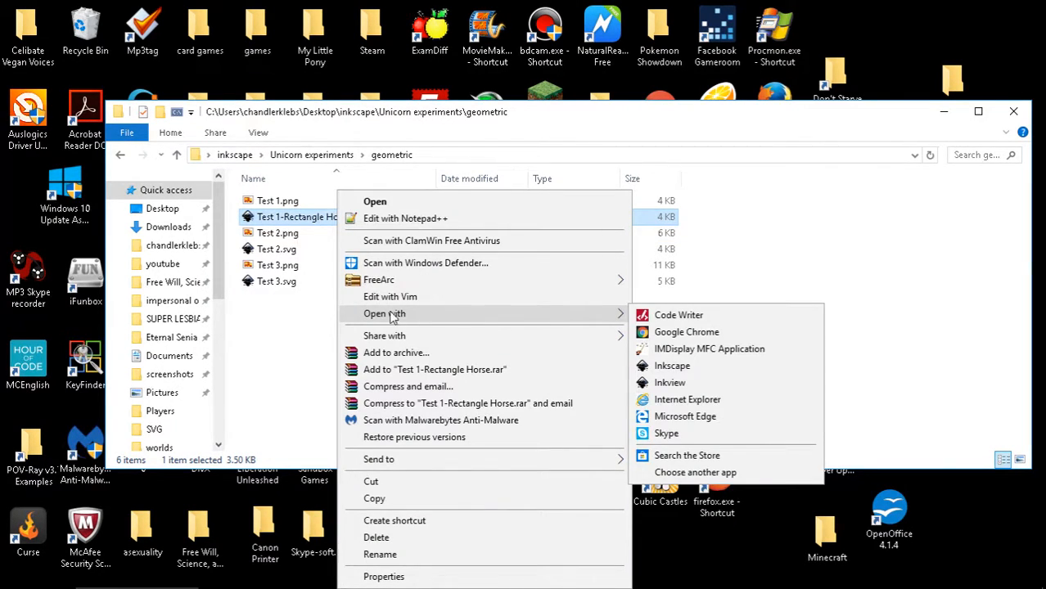
click(290, 319)
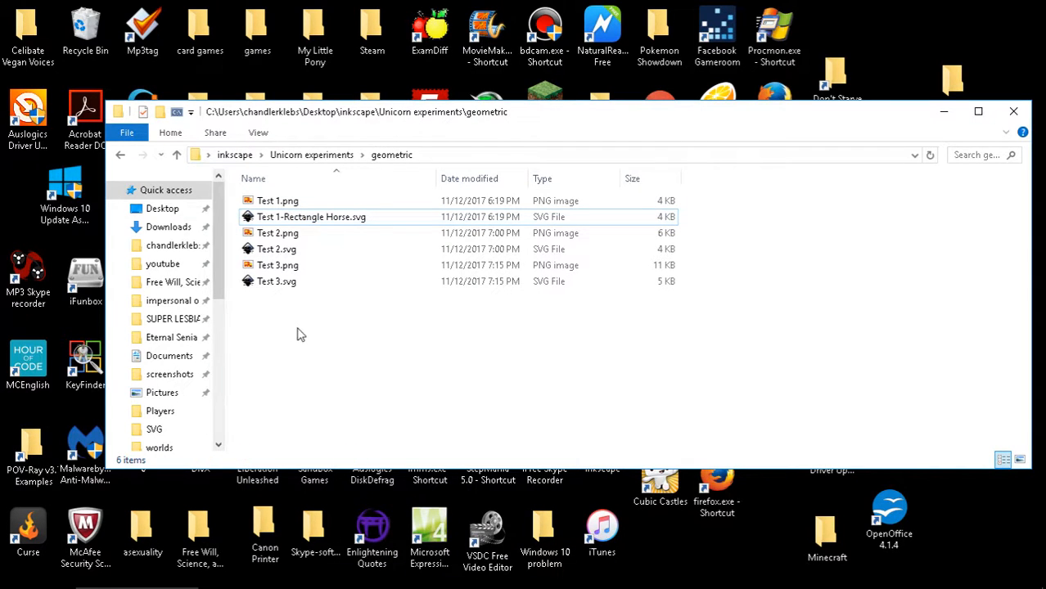
Step: View Test 1.png in the geometric folder and flip back and forth between it and Test 2.png to compare the horses
double_click(293, 206)
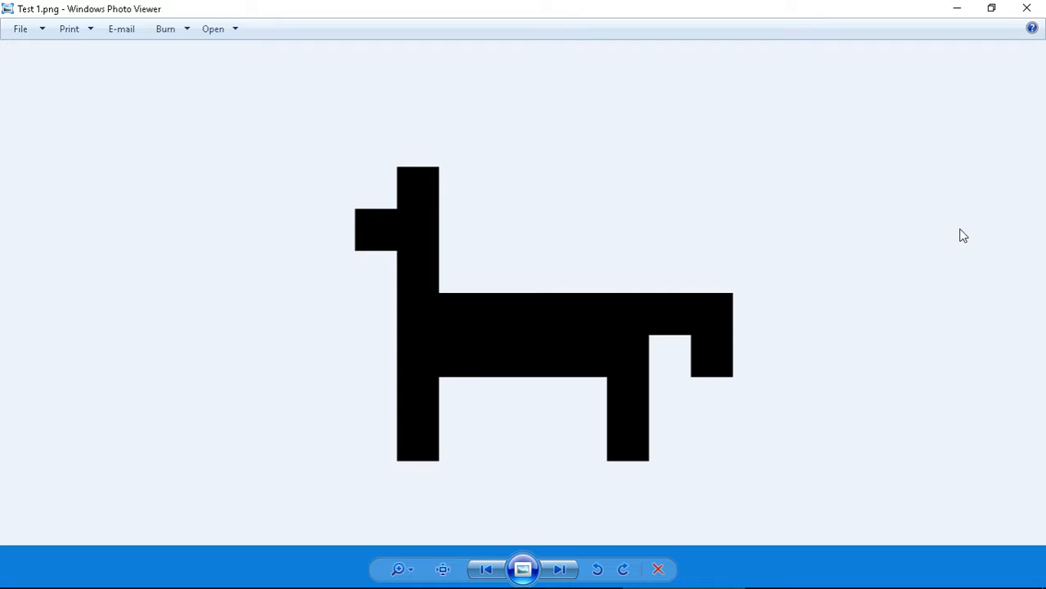
key(Right)
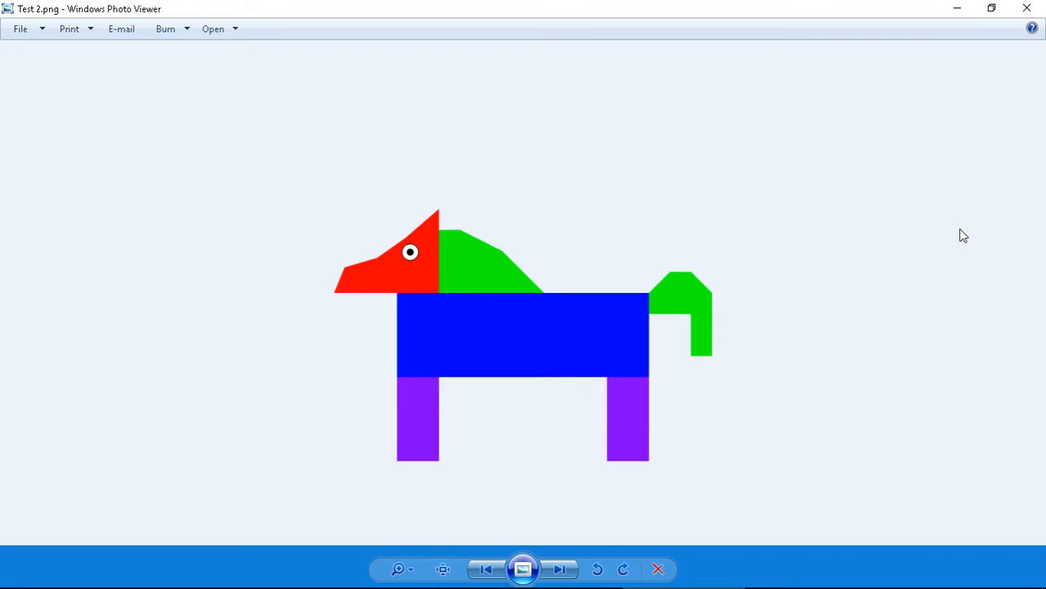
key(Left)
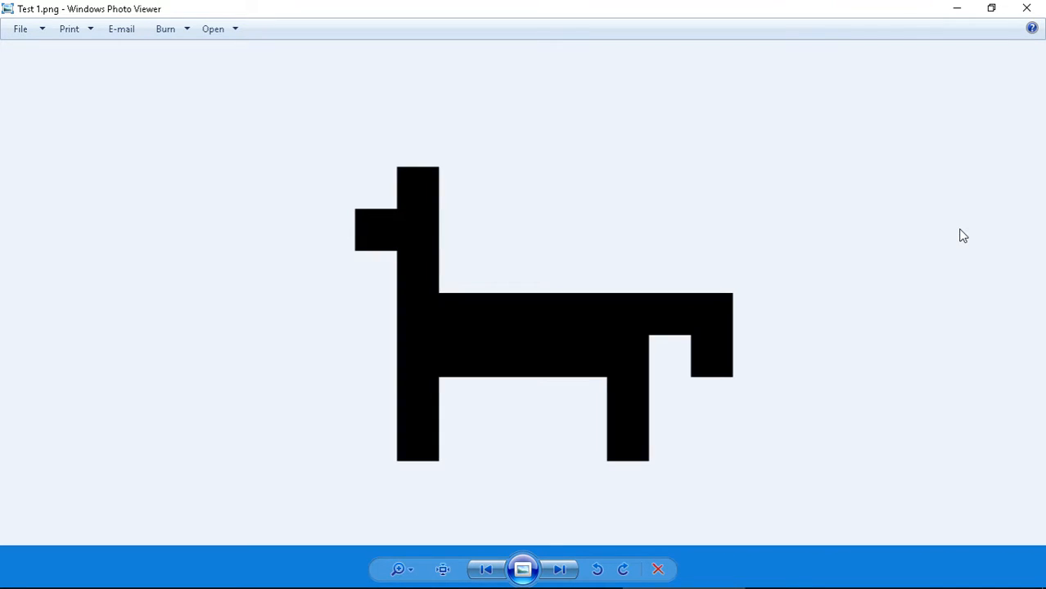
key(Right)
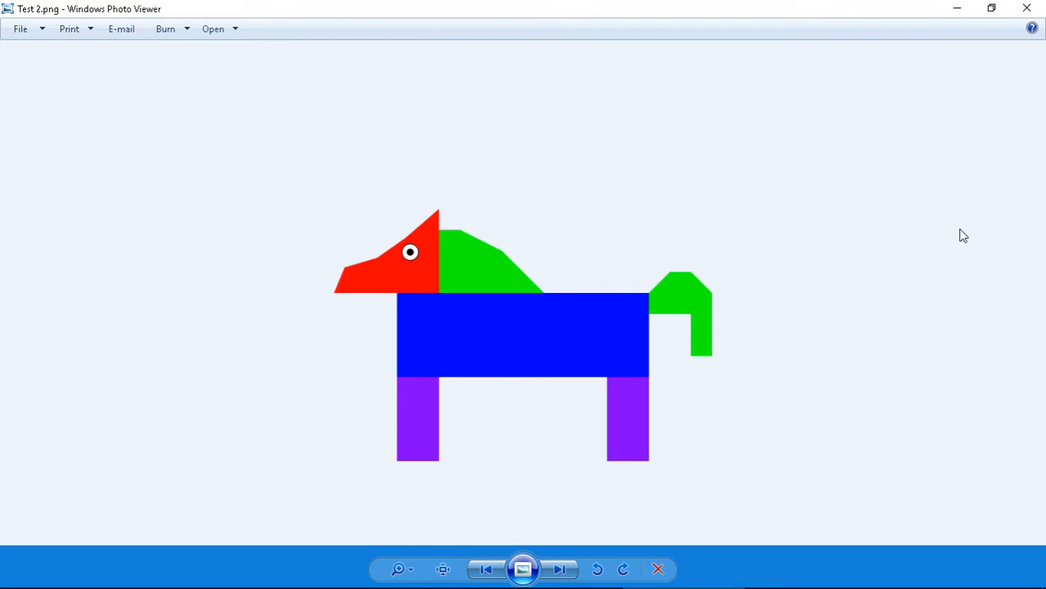
key(Left)
key(Right)
key(Left)
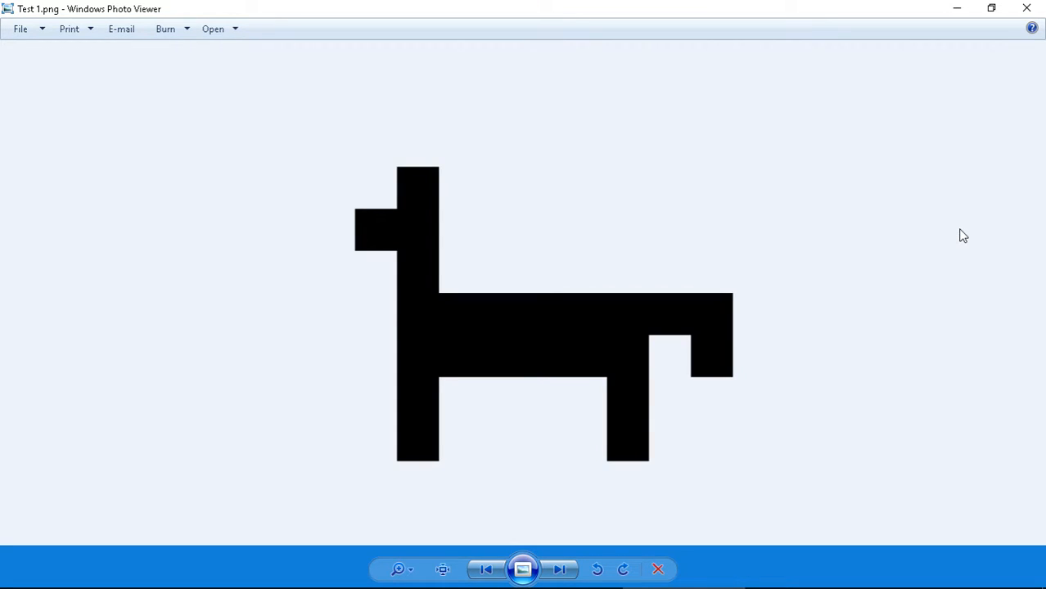
key(Right)
key(Left)
key(Right)
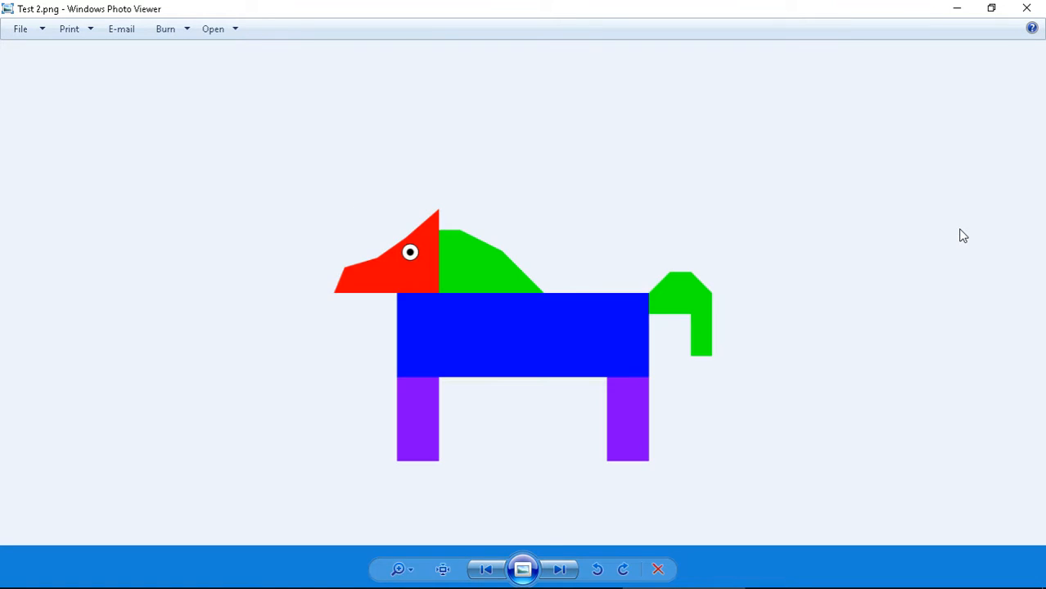
key(Left)
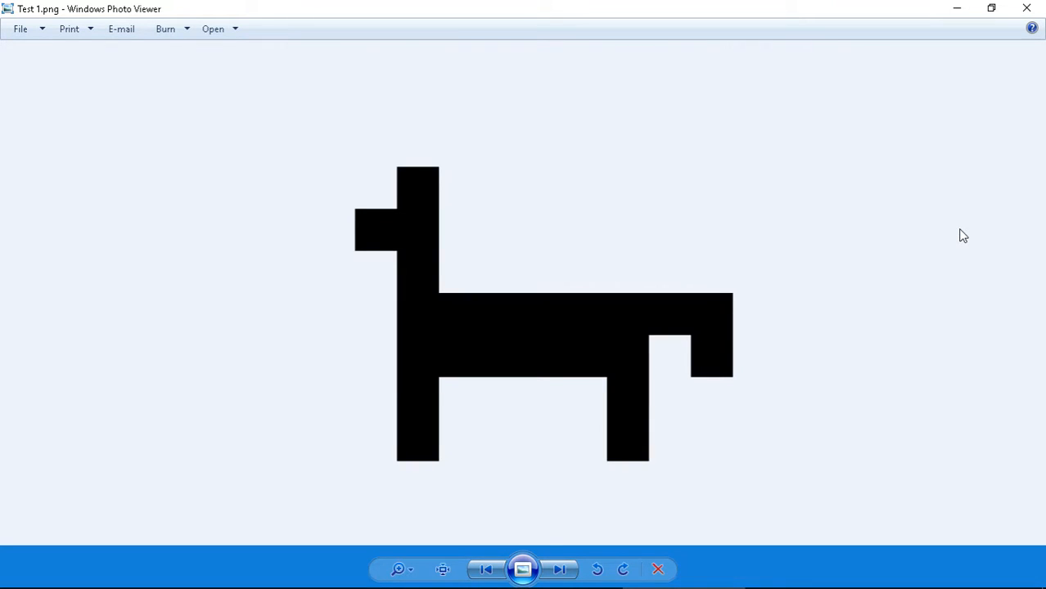
key(Right)
key(Left)
key(Right)
key(Left)
Step: Look at Test 3.png, step through Test 1.png and Test 2.png back to Test 3.png, and close the viewer
key(Left)
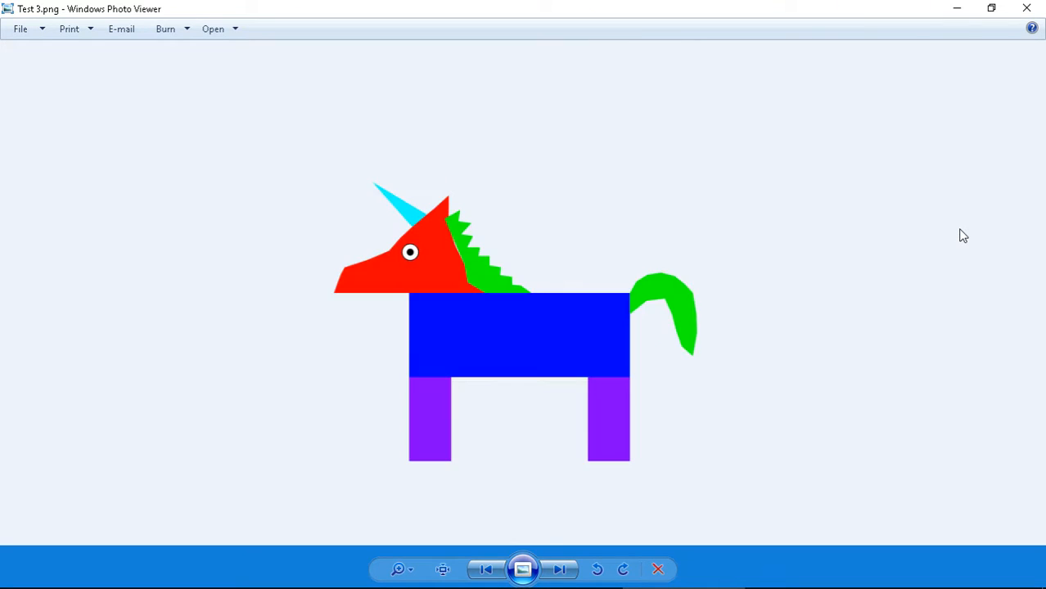
key(Right)
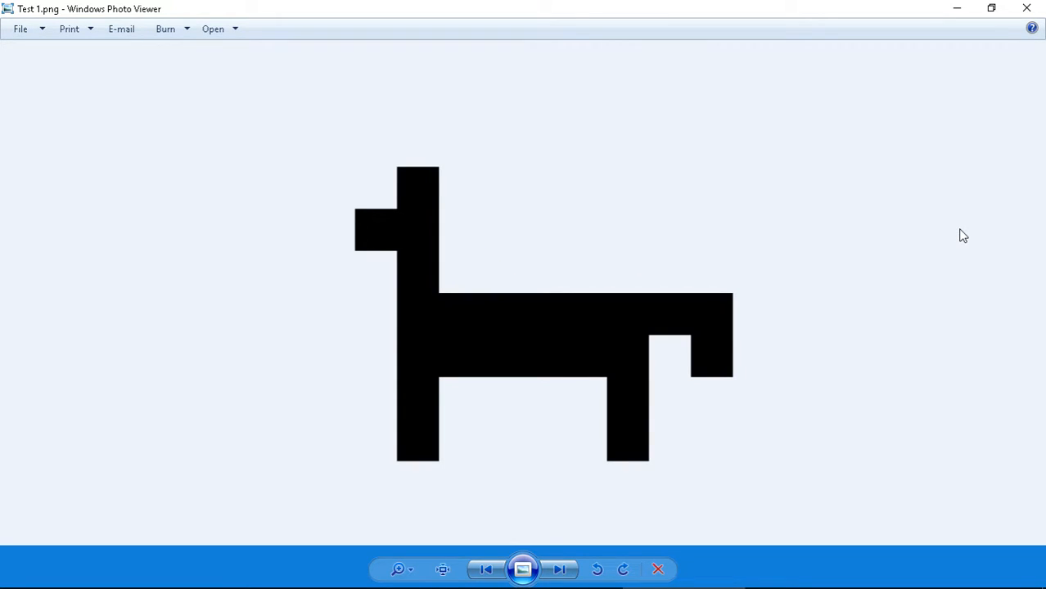
key(Right)
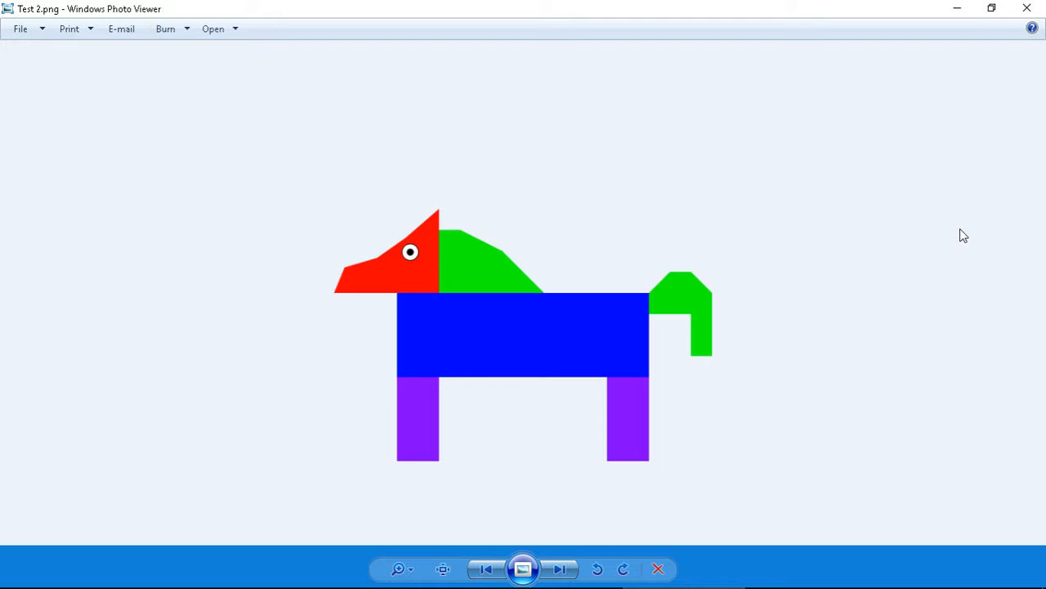
key(Right)
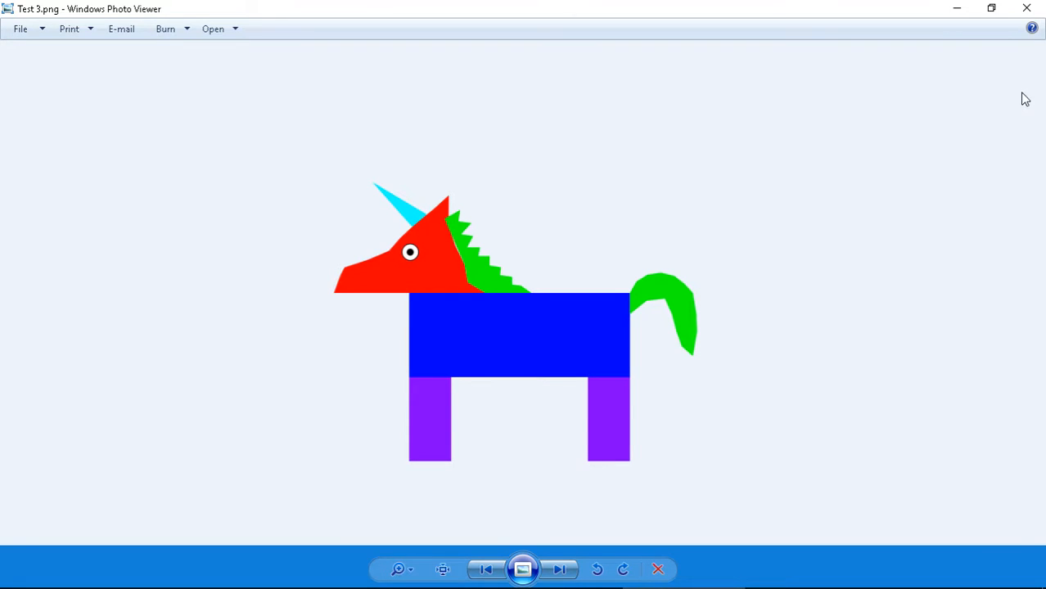
click(1029, 10)
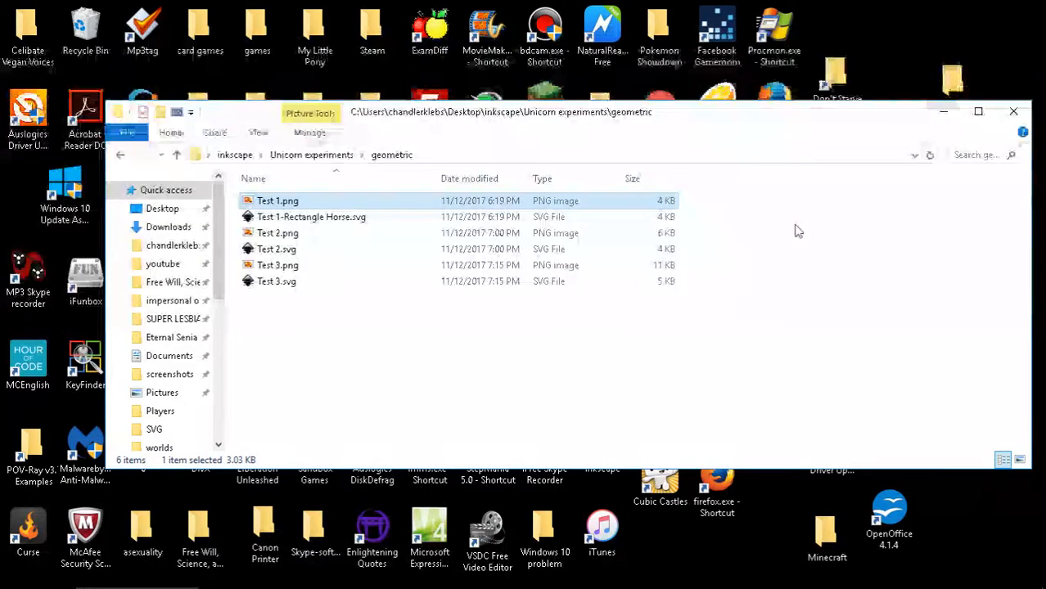
Step: Open Pixel Horse.svg from the pixel style folder of Unicorn experiments in Inkscape and fit the whole page in view
click(176, 154)
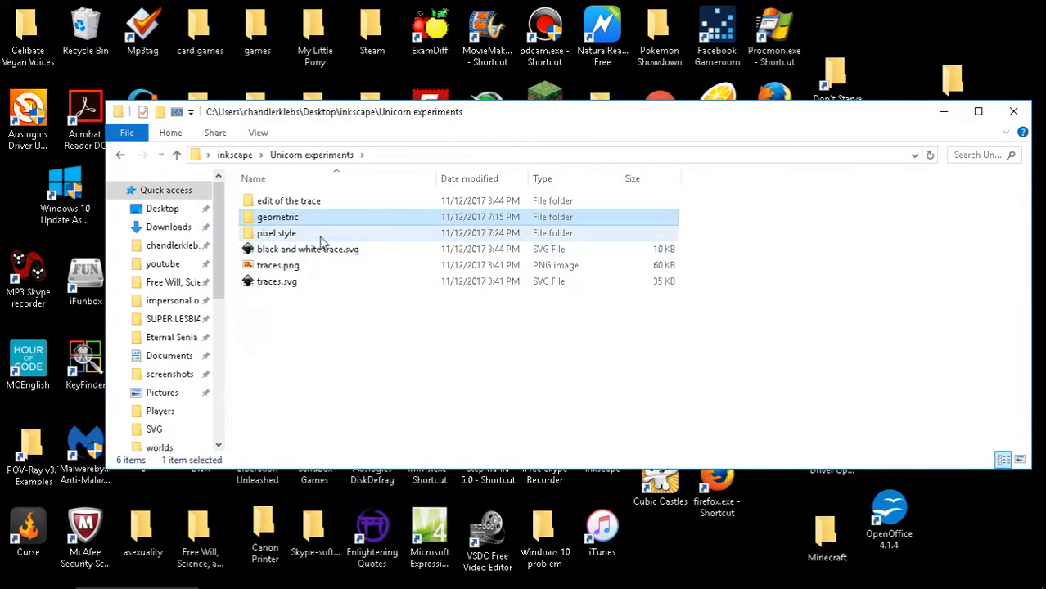
double_click(323, 234)
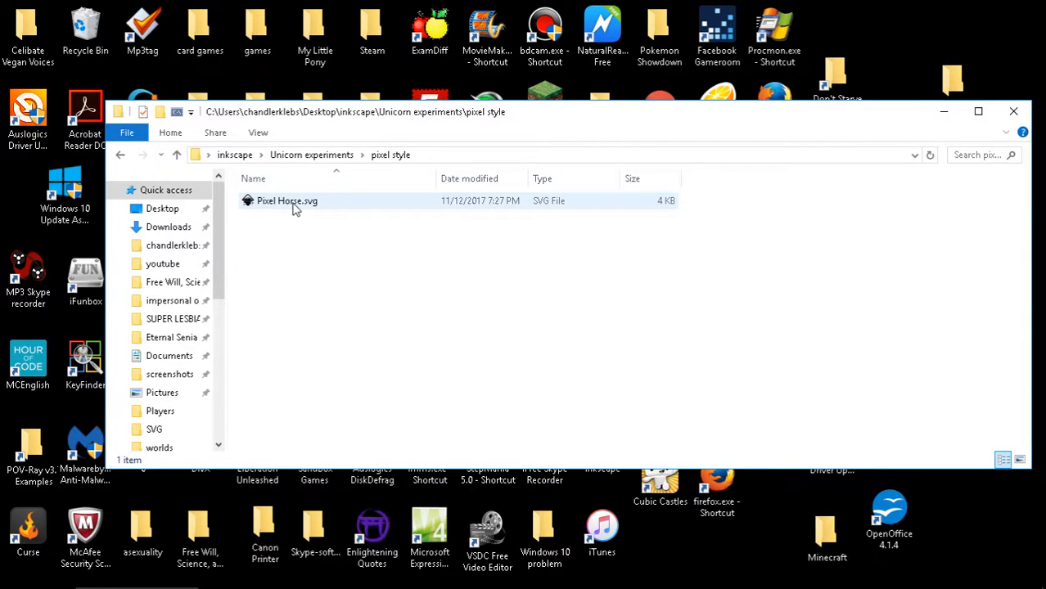
double_click(295, 208)
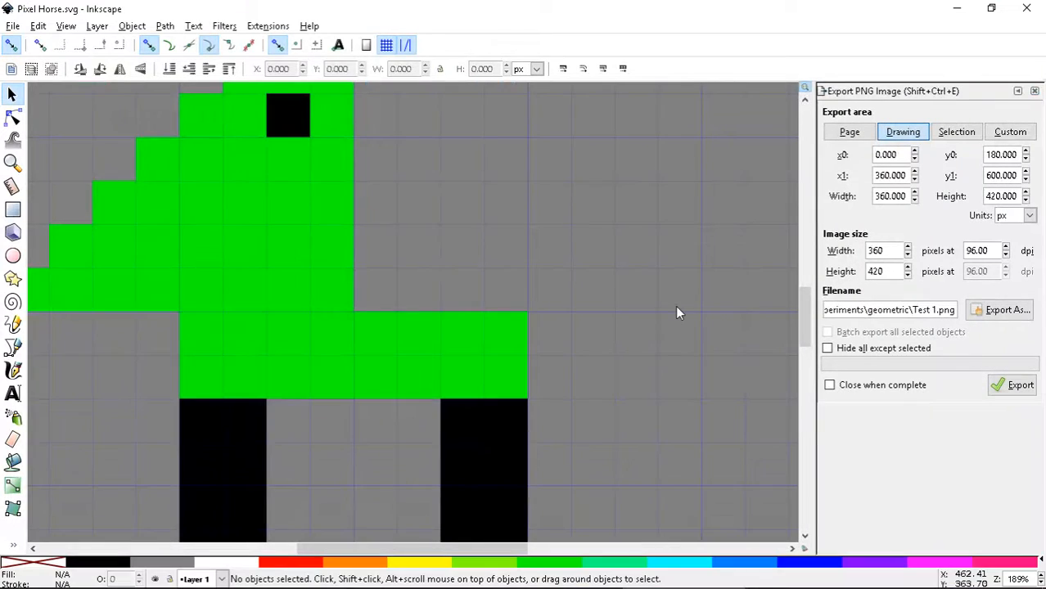
key(5)
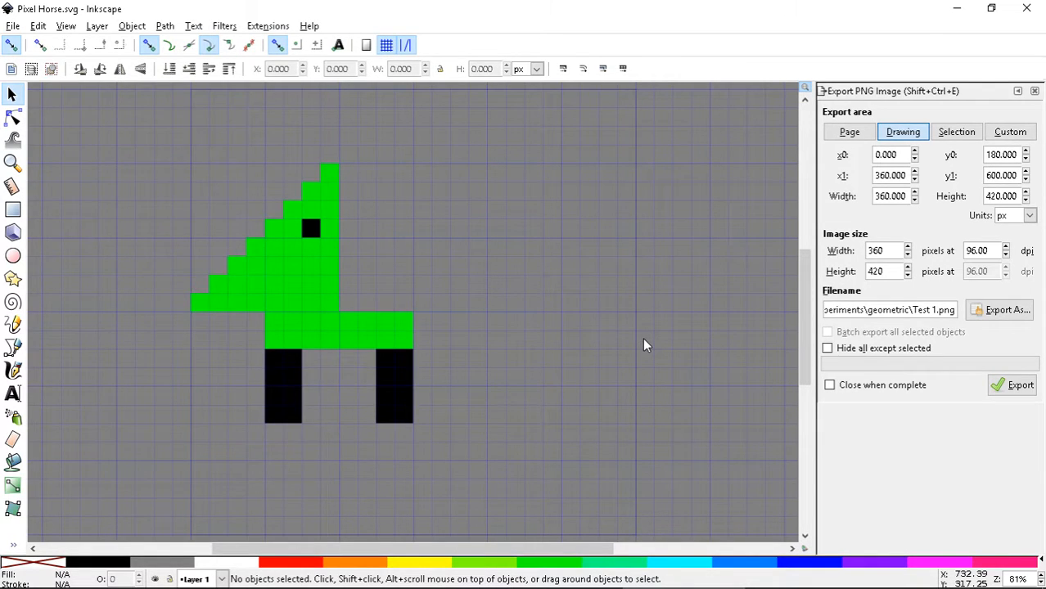
Step: Turn on the checkerboard background in the Pixel Horse document's properties
click(11, 27)
click(102, 276)
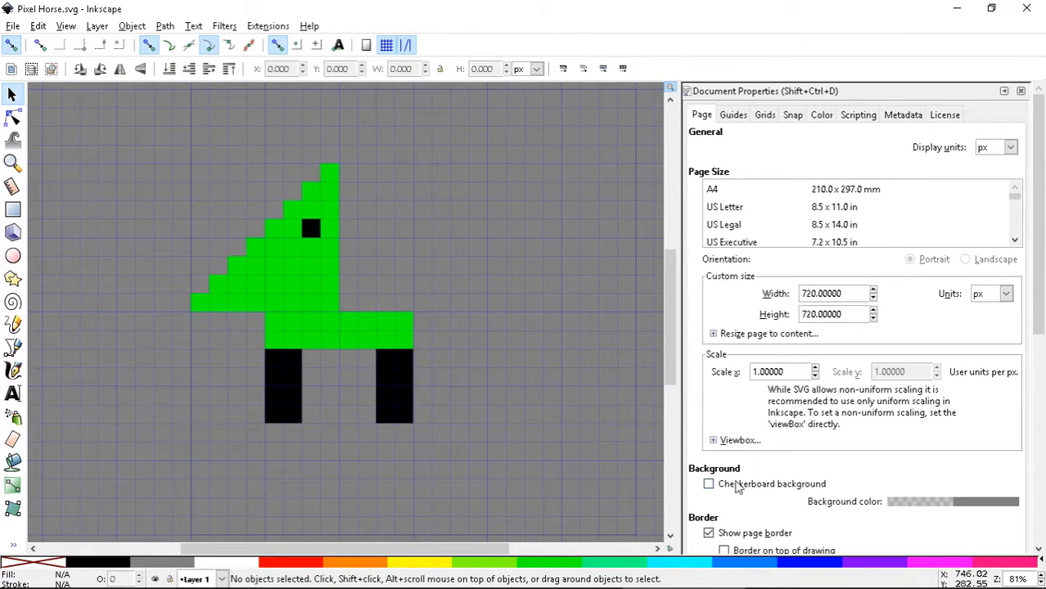
click(707, 484)
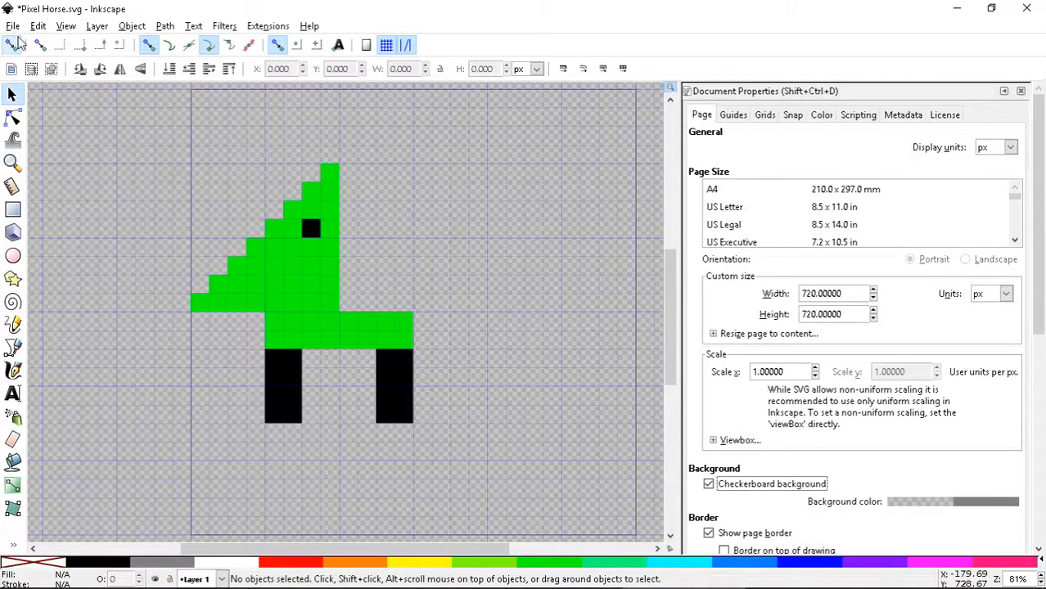
Step: Start saving the document under a new name and create and open a Polygon Horse folder inside Unicorn experiments
click(13, 25)
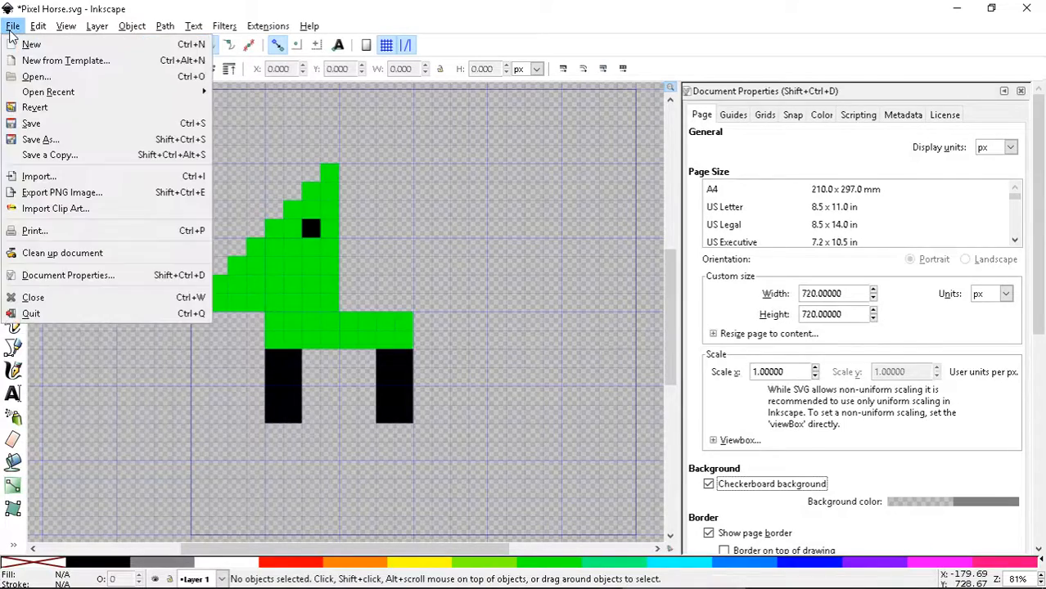
click(41, 139)
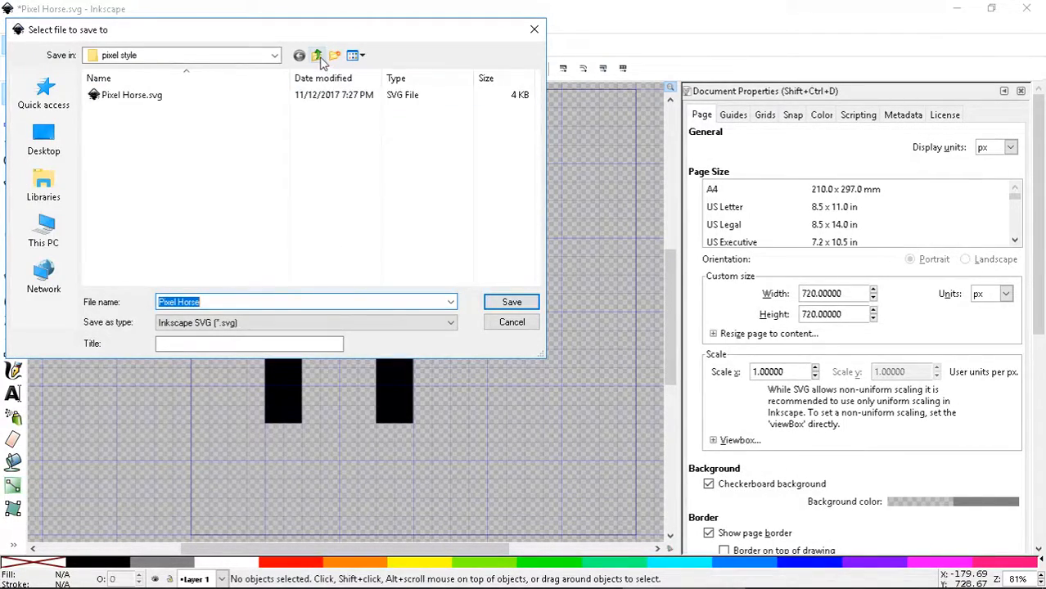
click(318, 57)
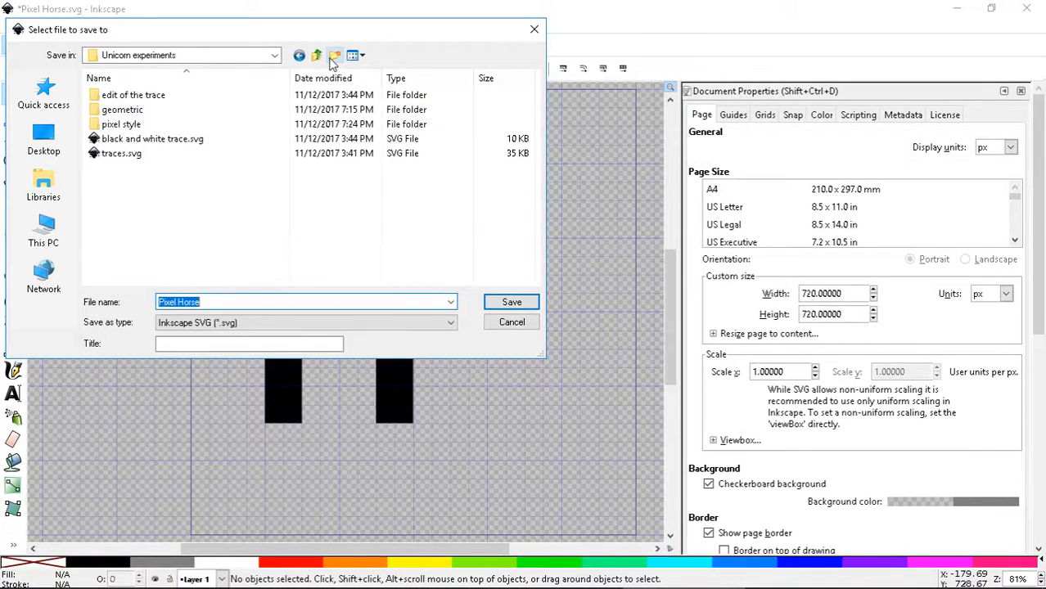
click(333, 58)
text(Poly)
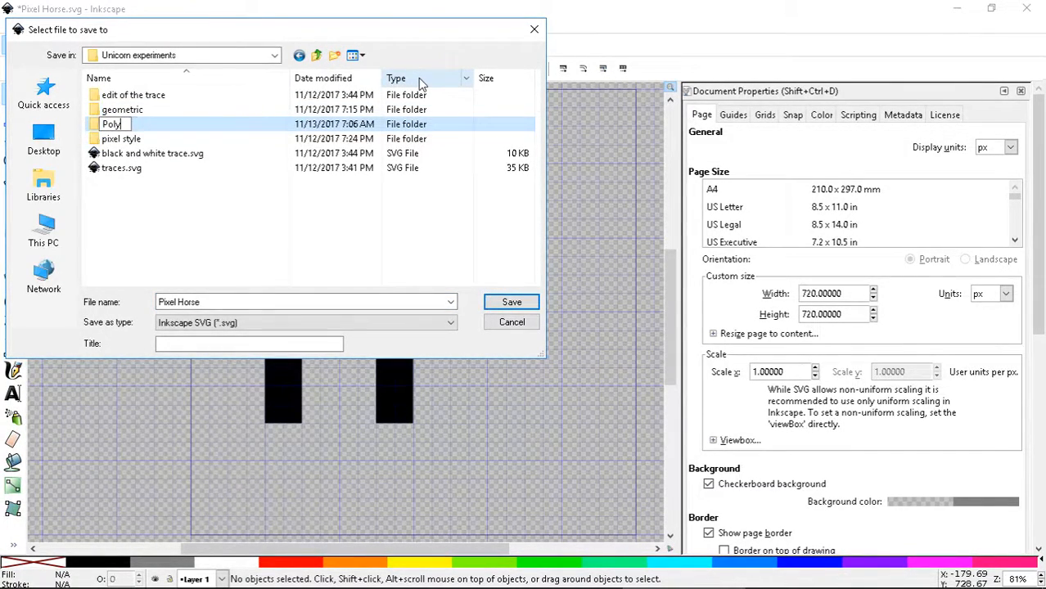
text(gons)
key(BackSpace)
text(Horse)
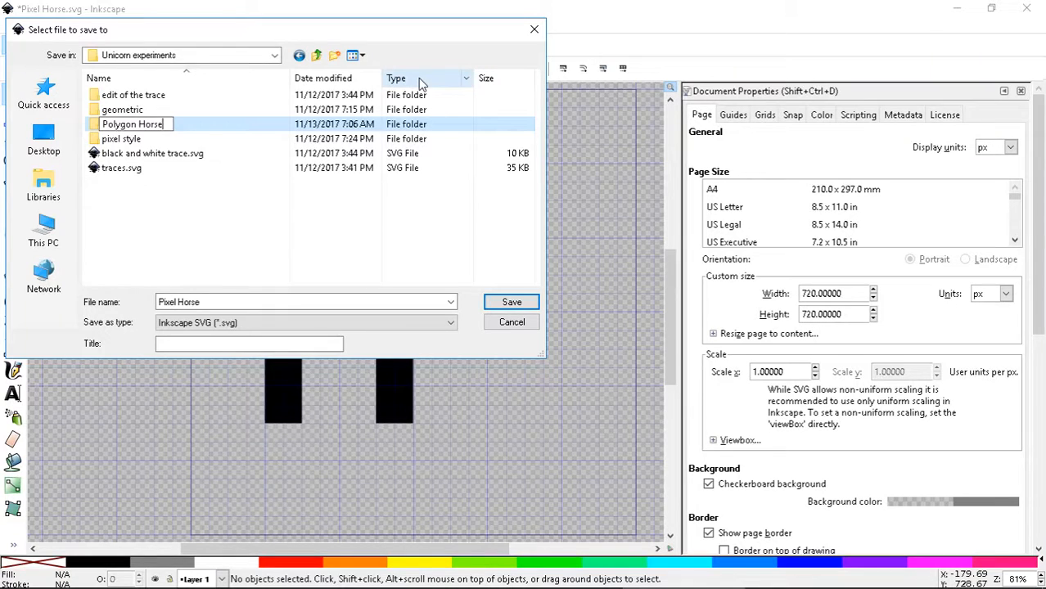
key(Return)
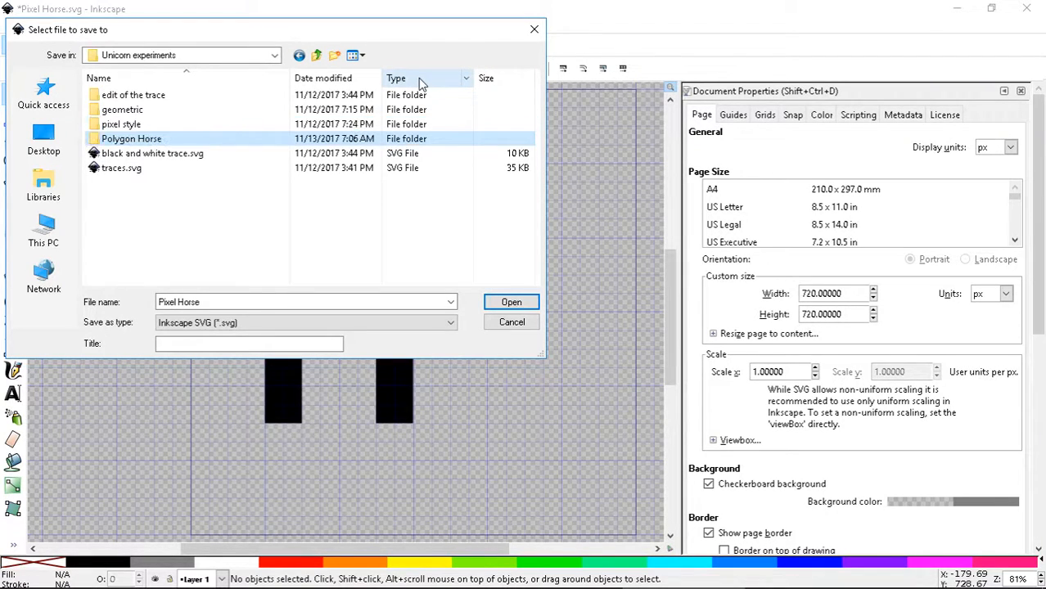
key(Return)
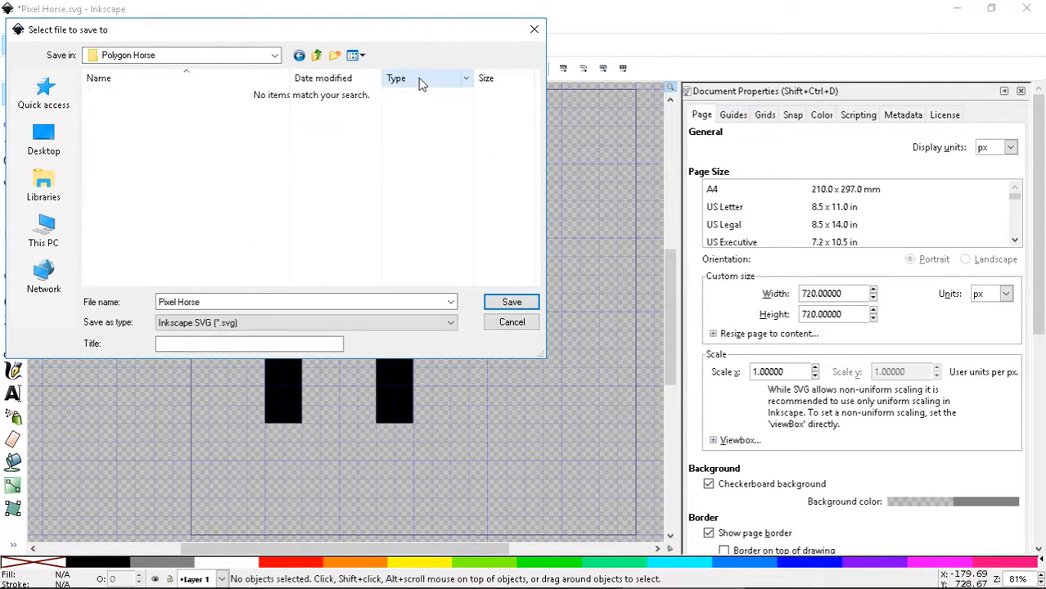
Step: Save the document as Polygon Horse in the new Polygon Horse folder
click(179, 304)
click(176, 304)
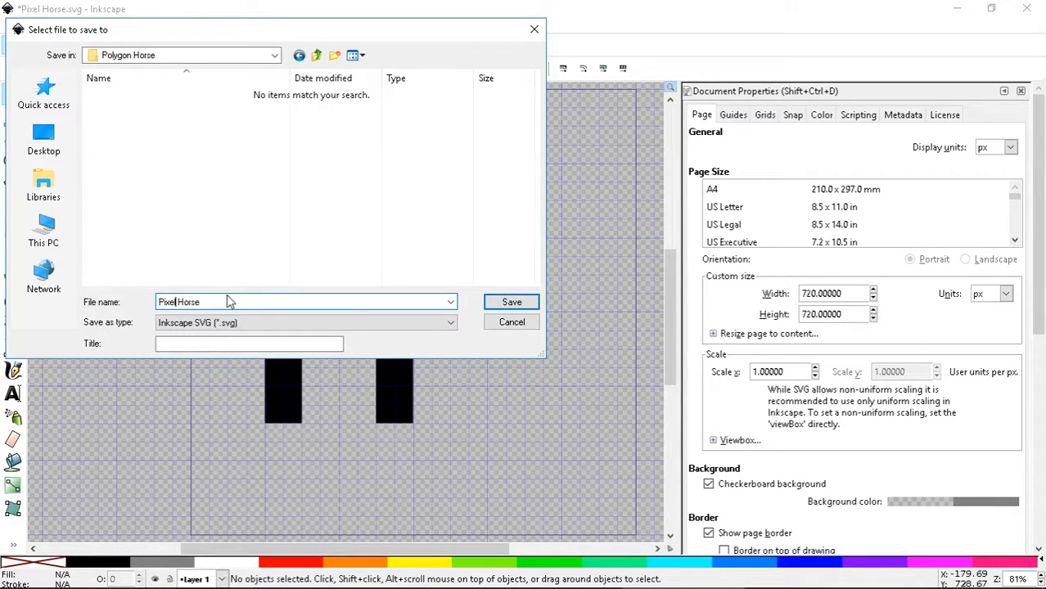
key(BackSpace)
key(BackSpace)
key(BackSpace)
key(BackSpace)
key(BackSpace)
text(olygon)
click(509, 302)
scroll(501, 302, right, 2)
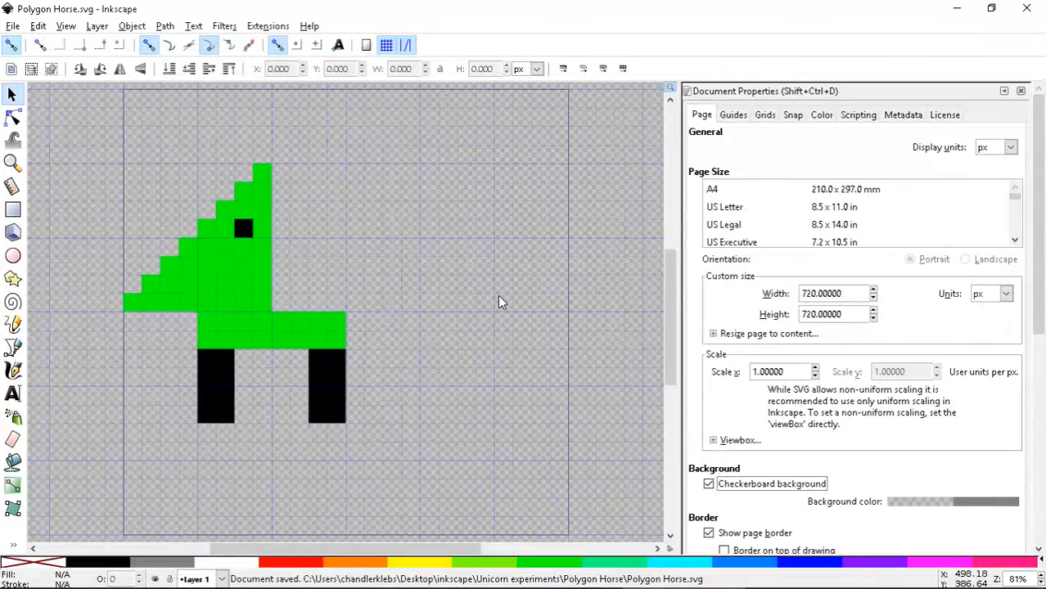
key(ctrl+s)
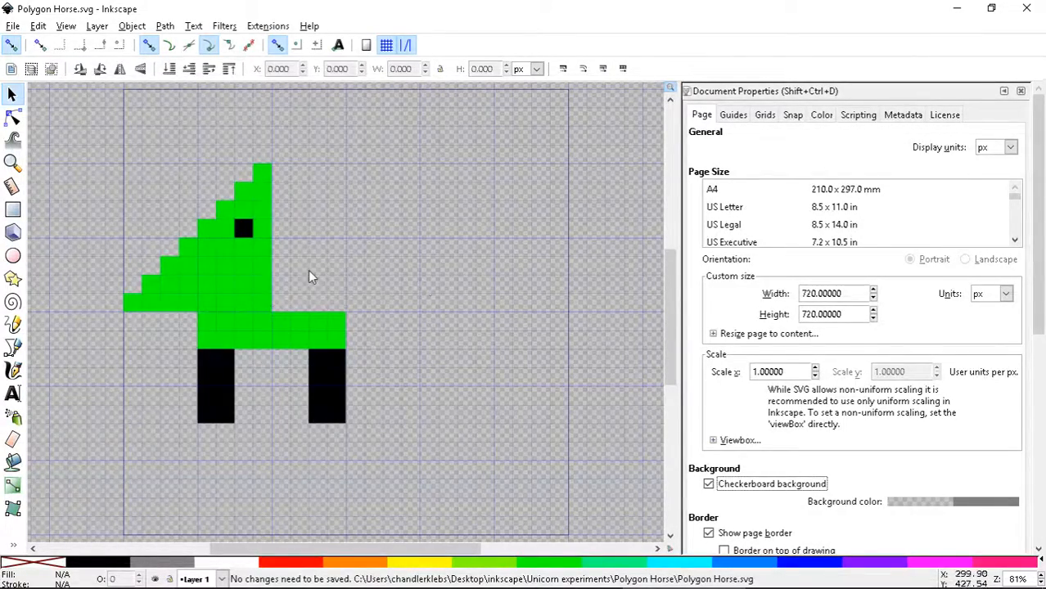
Step: Move the whole horse horizontally to the middle of the page, at X 180 px, and save the document
drag(210, 276, 322, 273)
key(h)
key(ctrl+a)
click(537, 273)
key(ctrl+s)
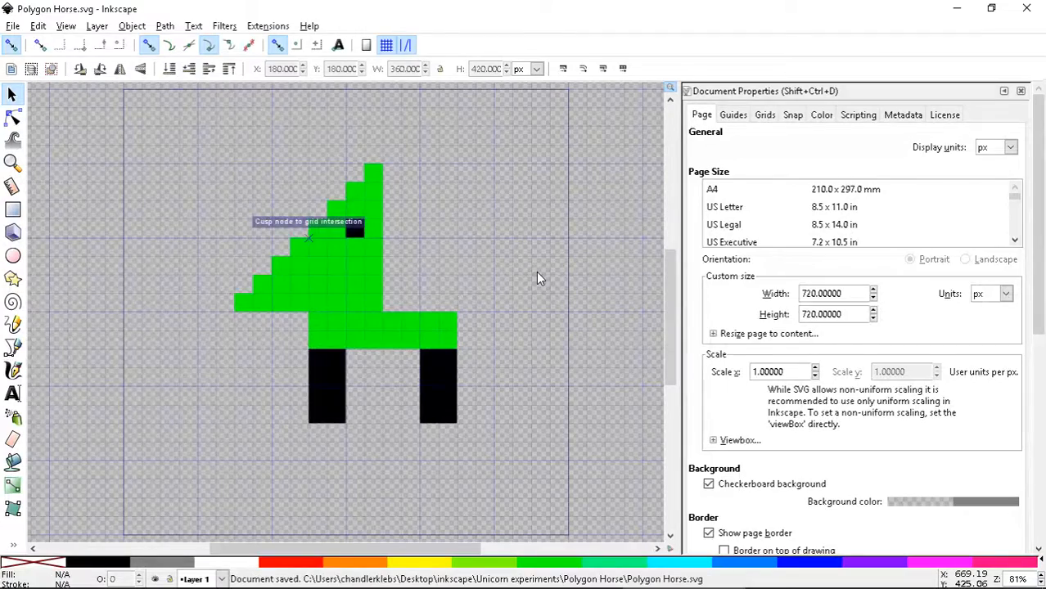
Step: Export the whole page as Polygon Horse.png into the Polygon Horse folder of Unicorn experiments and save the document
key(shift+ctrl+e)
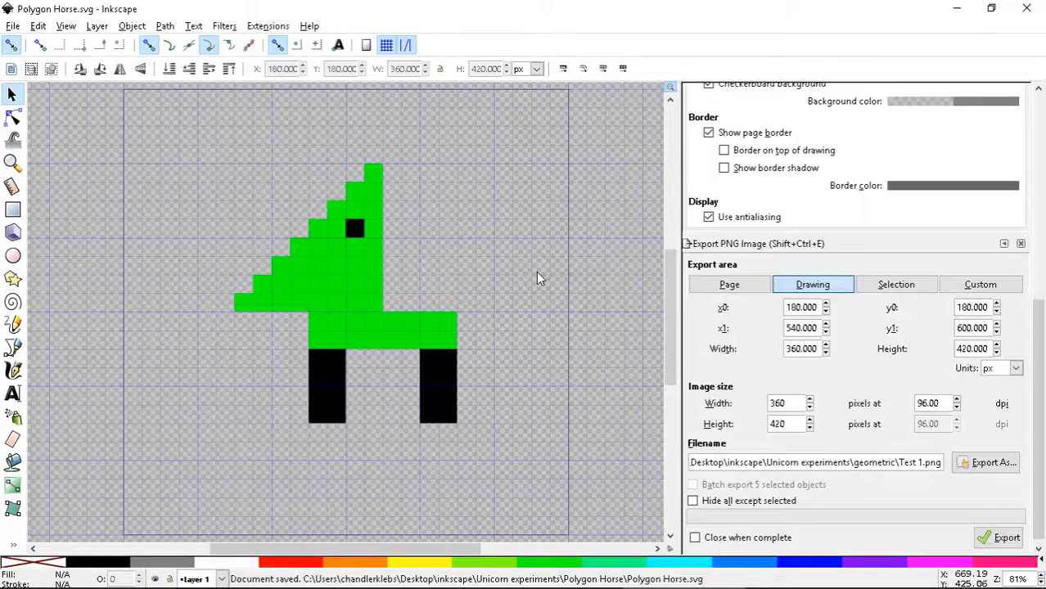
click(734, 293)
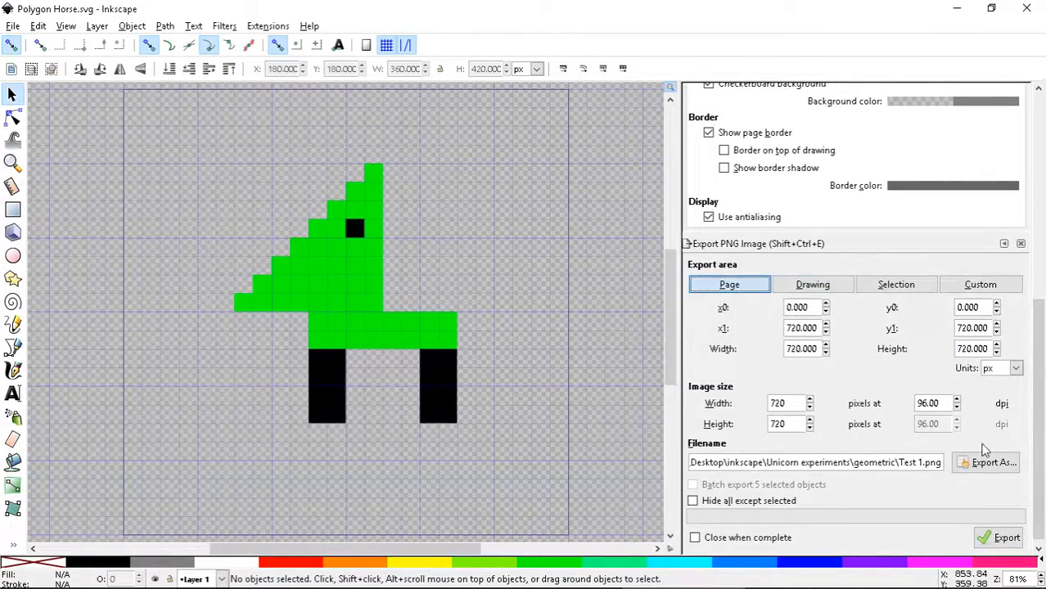
click(990, 463)
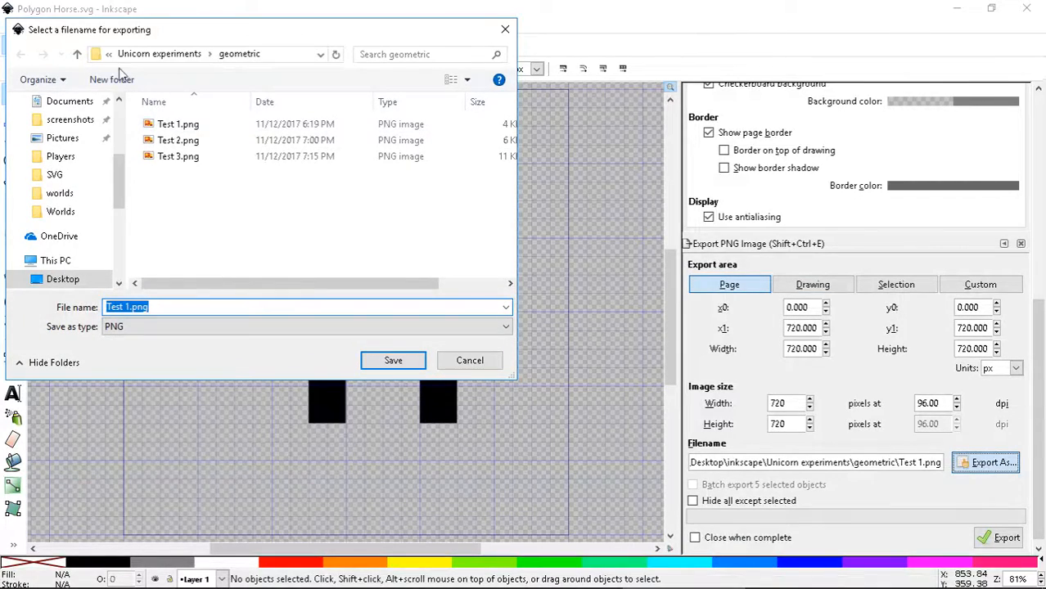
click(77, 55)
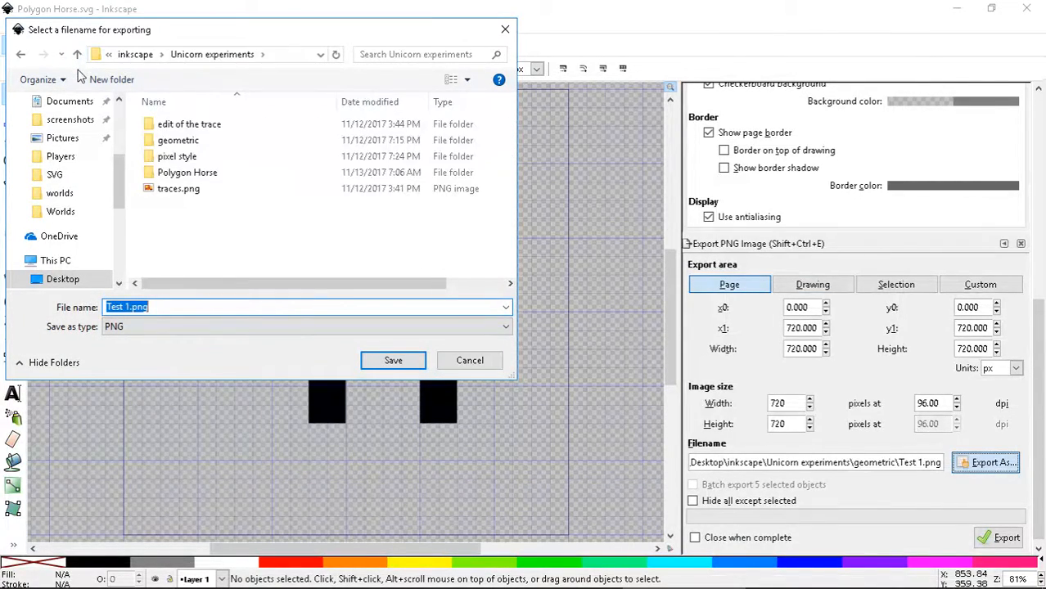
double_click(175, 173)
click(184, 307)
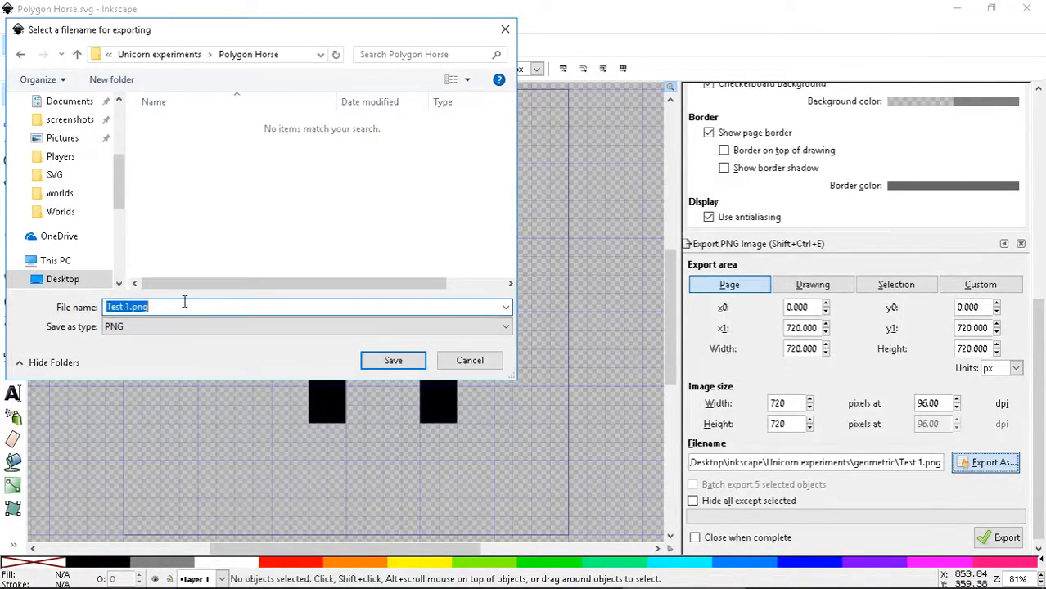
text(Poly)
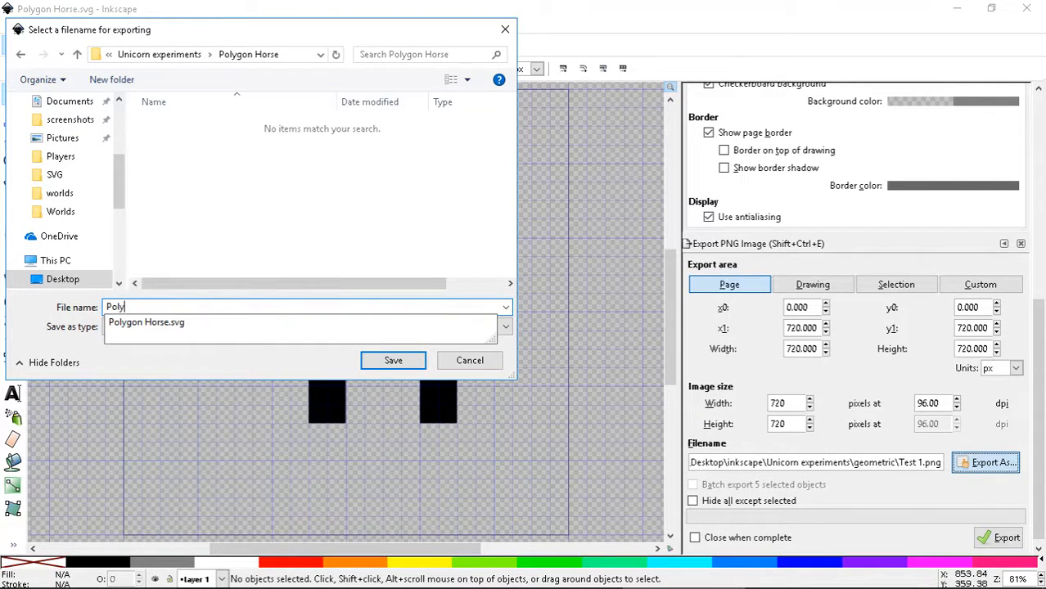
text(gon Horse)
key(Return)
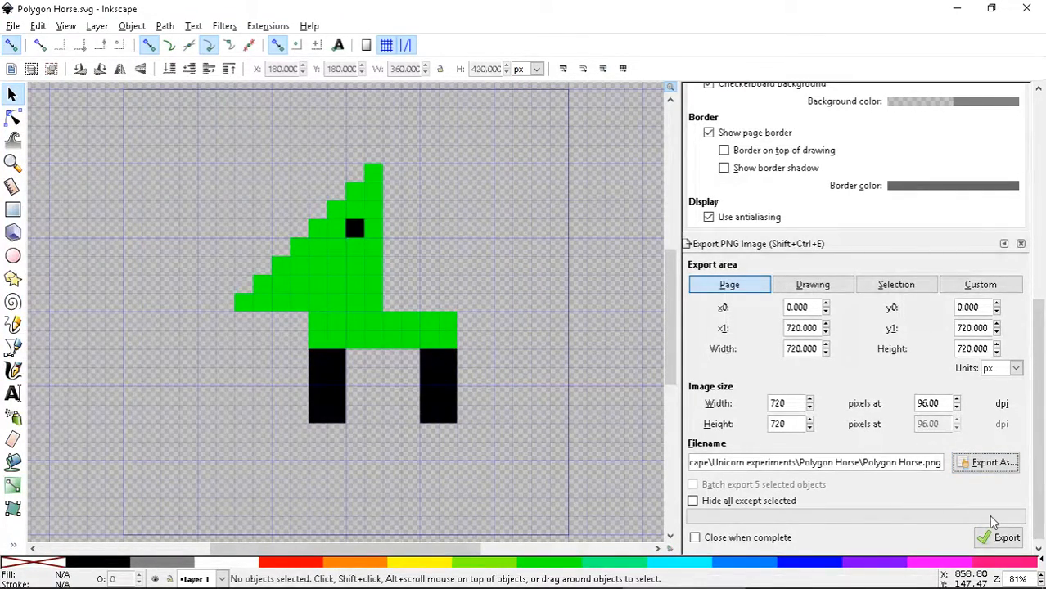
click(1007, 538)
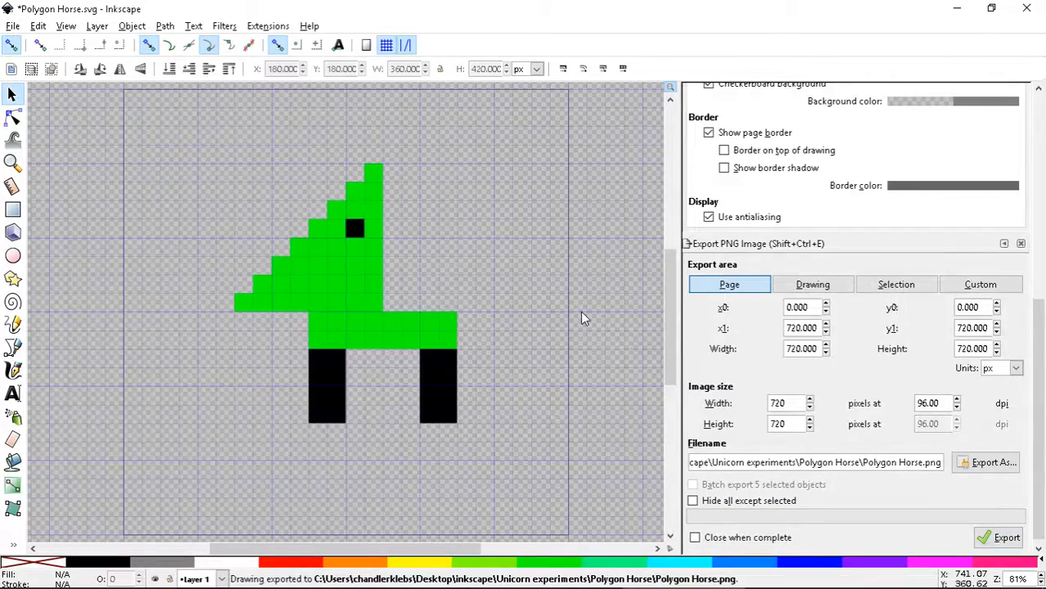
key(ctrl+s)
key(ctrl+s)
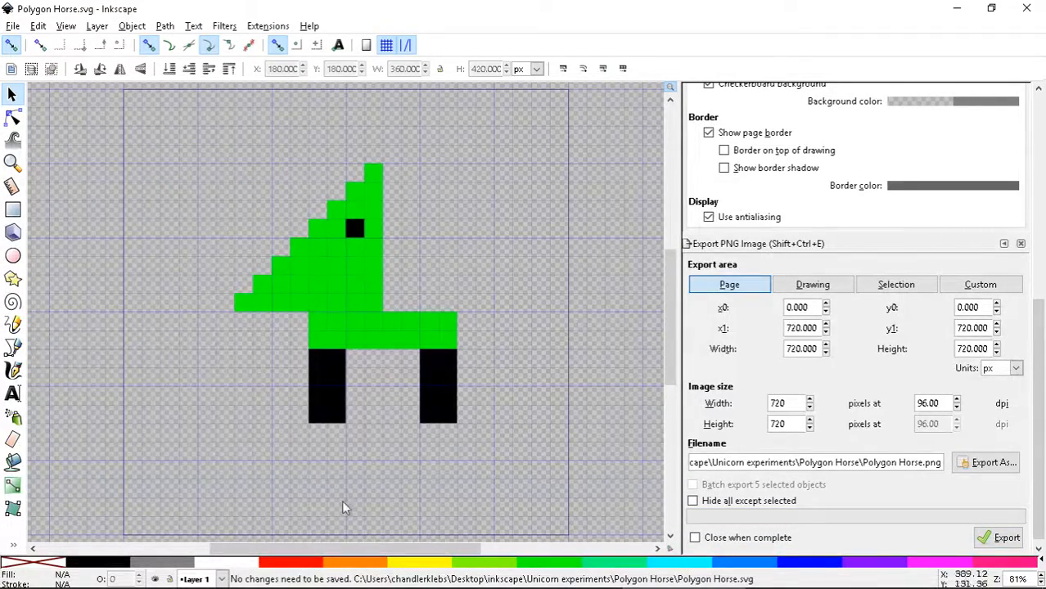
Step: View the exported Polygon Horse.png from the Polygon Horse folder in the photo viewer, close it and return to Inkscape
click(152, 576)
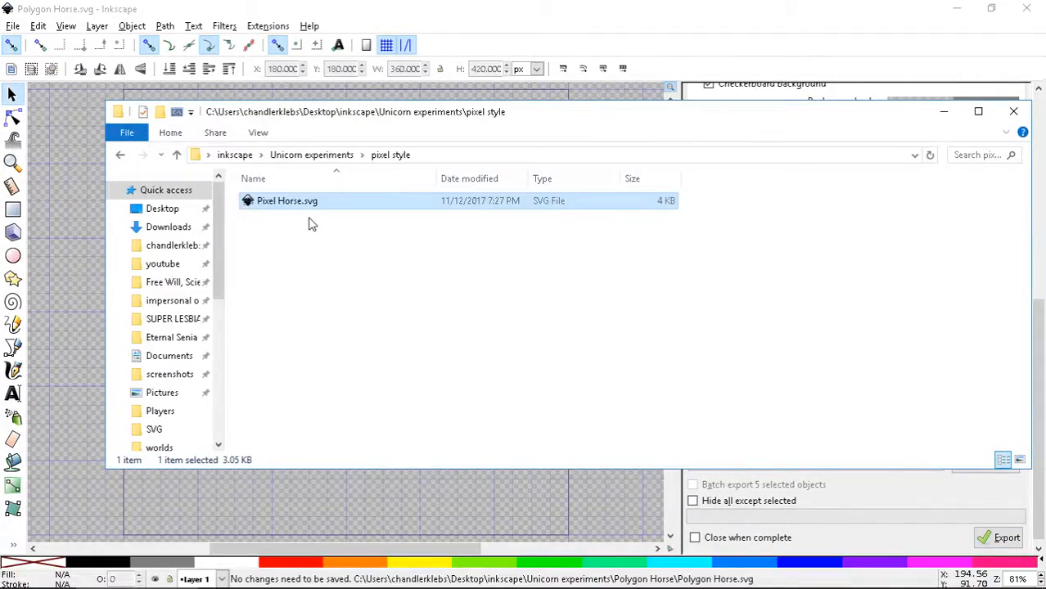
click(175, 158)
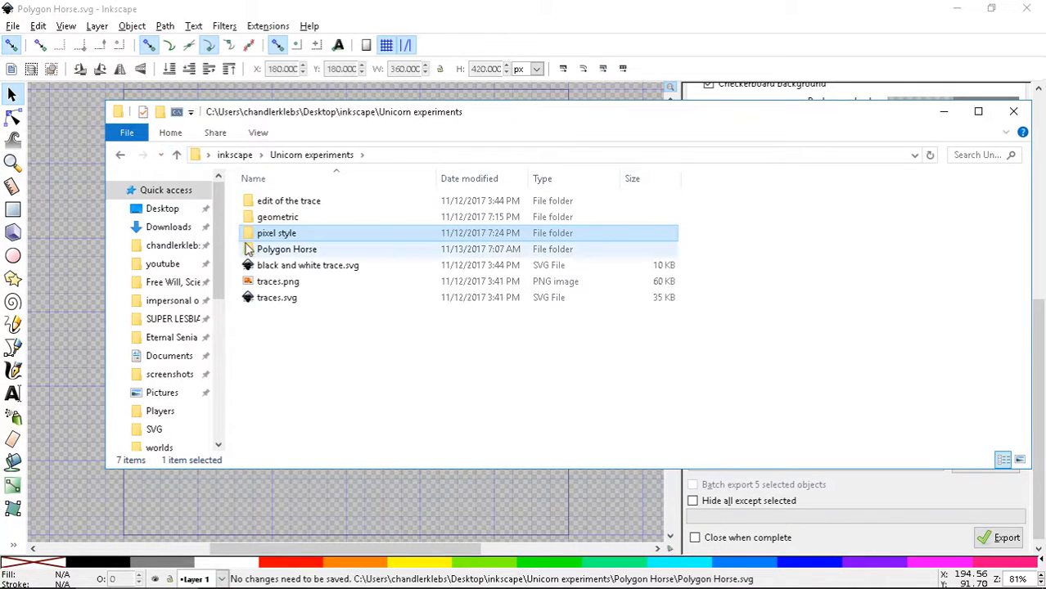
double_click(300, 252)
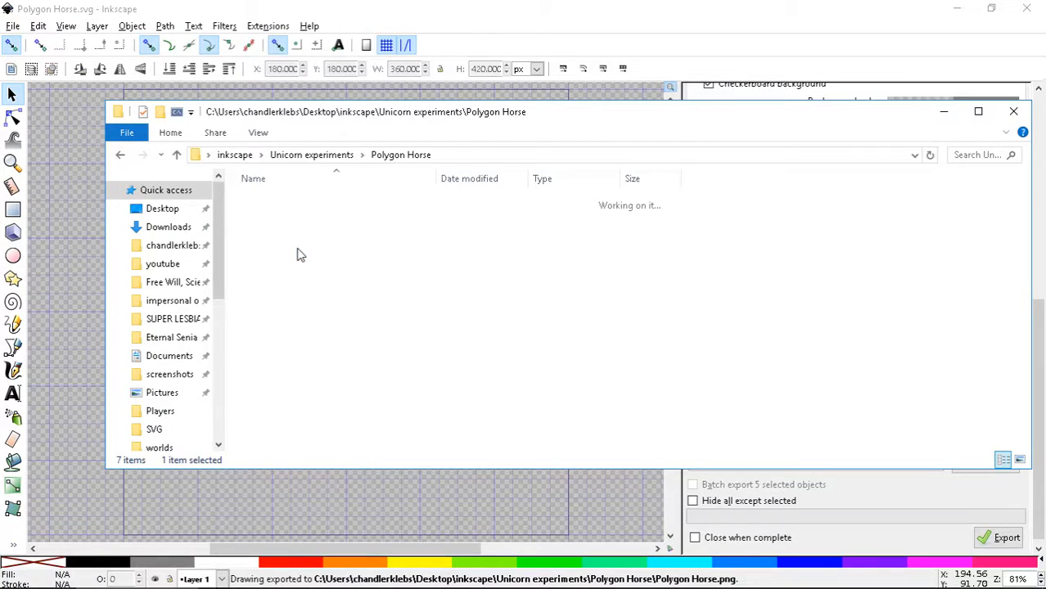
click(327, 202)
double_click(327, 202)
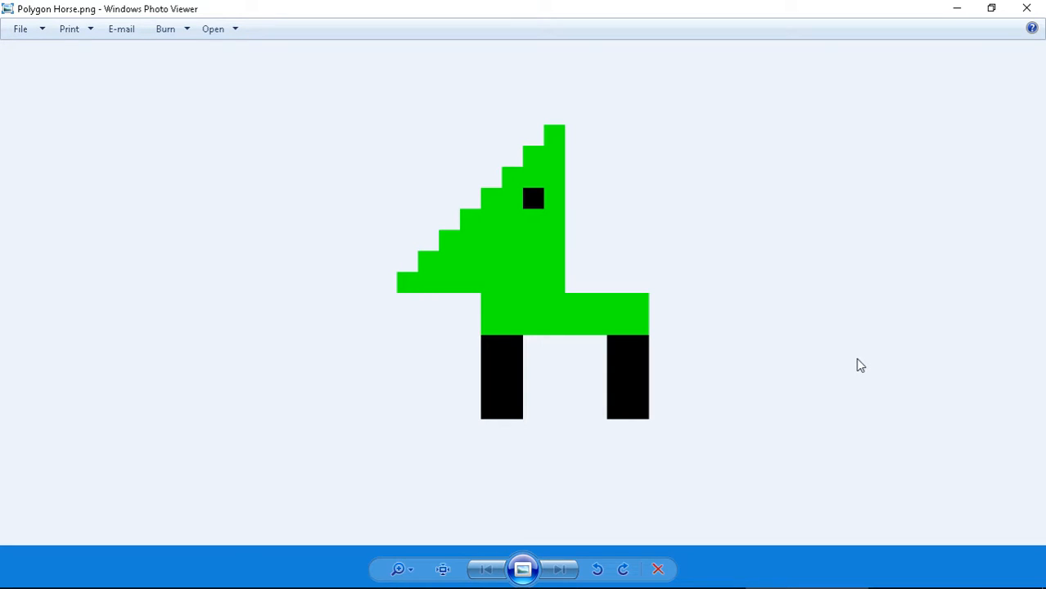
click(1027, 10)
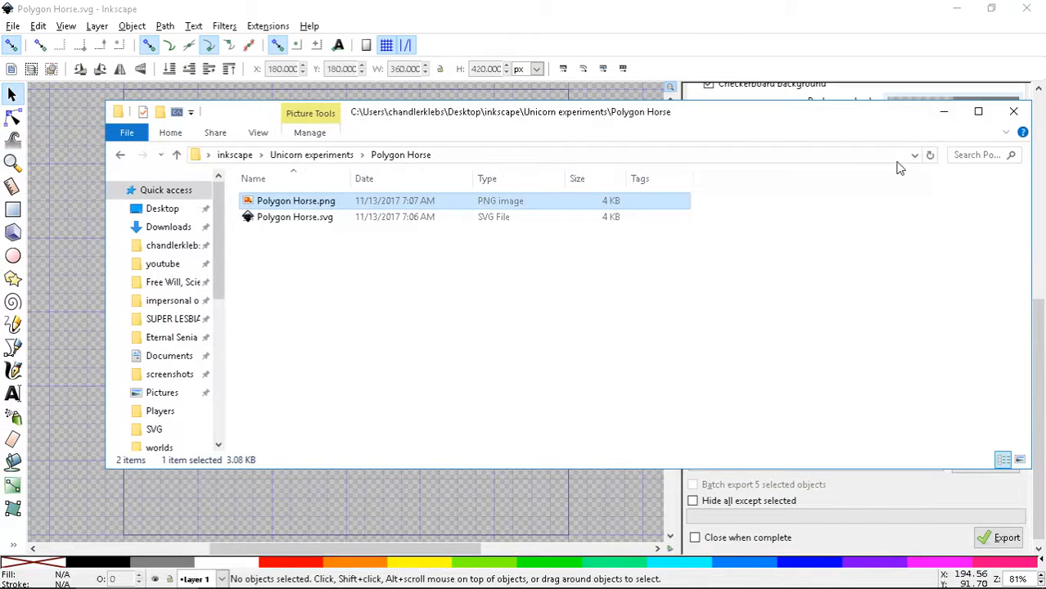
click(586, 496)
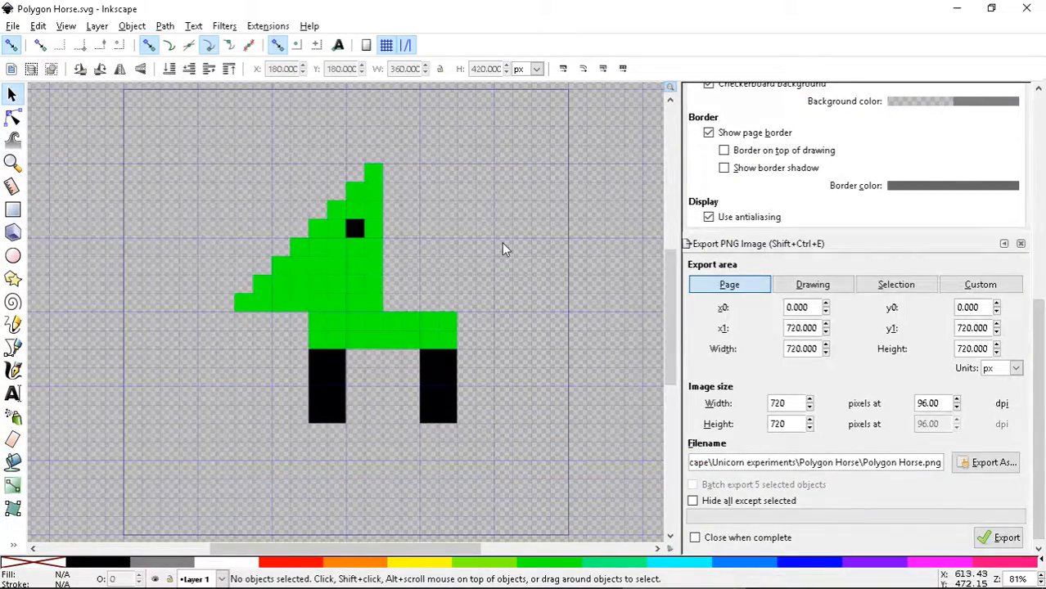
Step: Delete all parts of the horse from the page and save the emptied document
key(ctrl+a)
key(Delete)
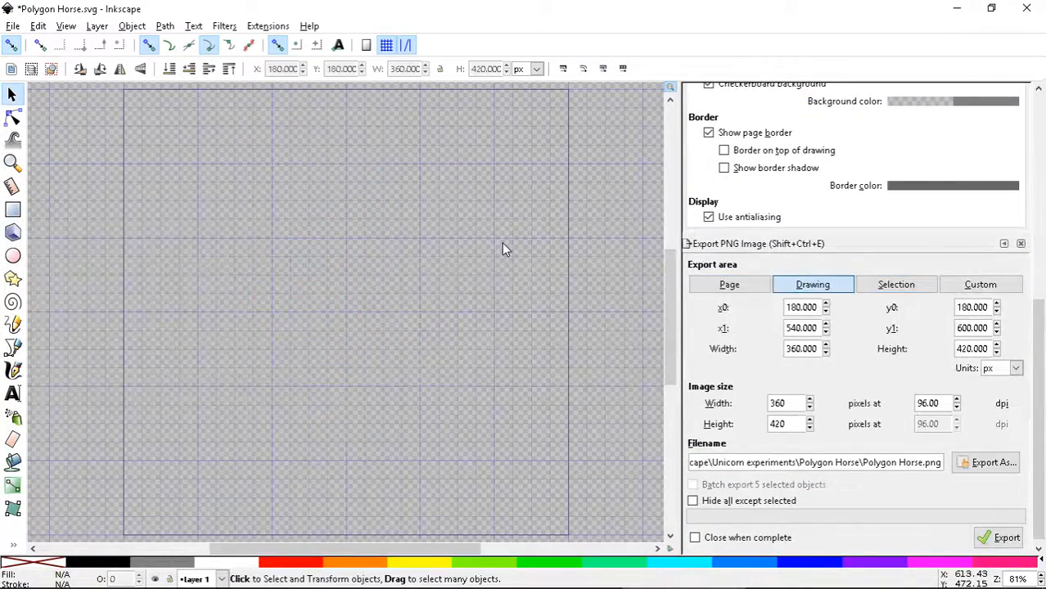
key(ctrl+s)
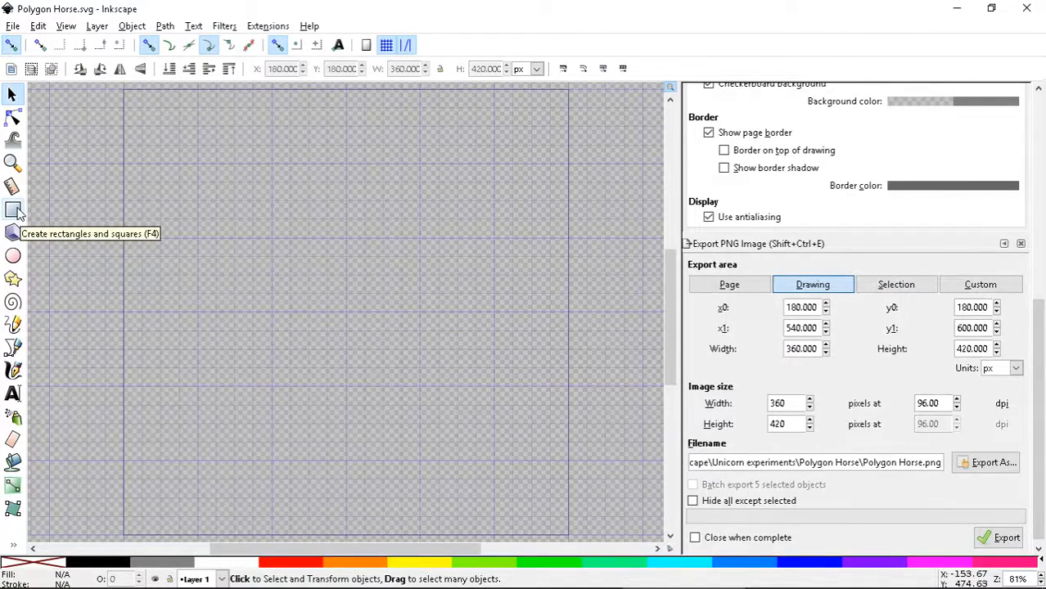
Step: Draw a black rectangle of 210 by 180 px near the middle of the page and delete it
click(13, 210)
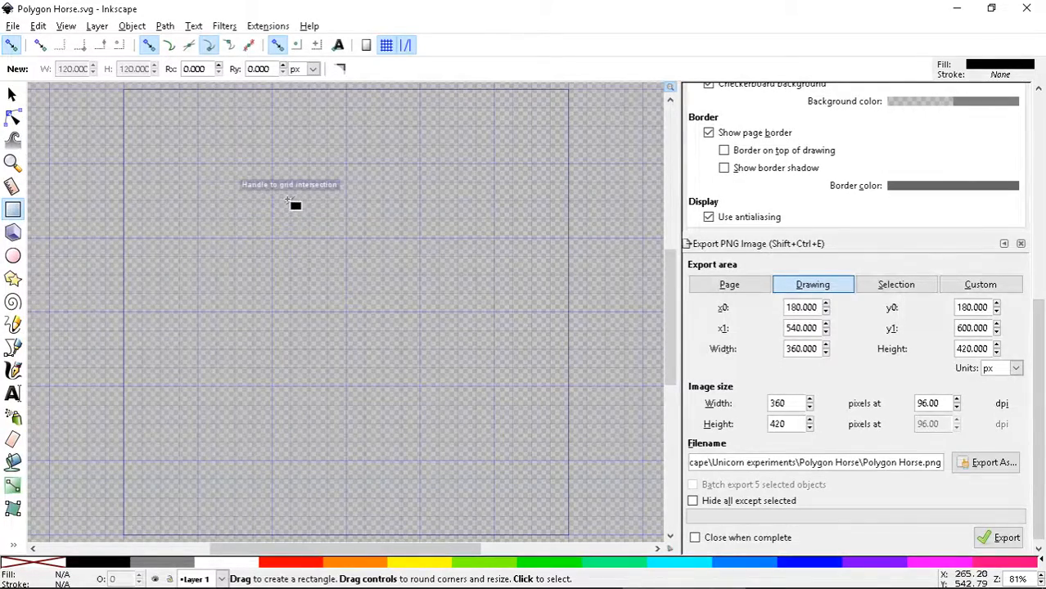
drag(291, 200, 418, 308)
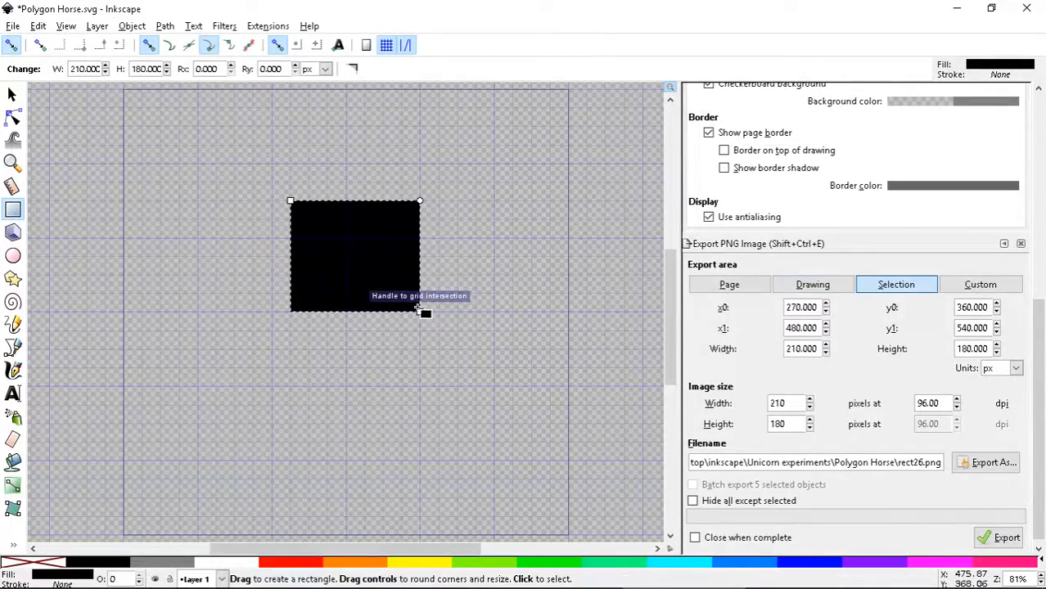
key(Delete)
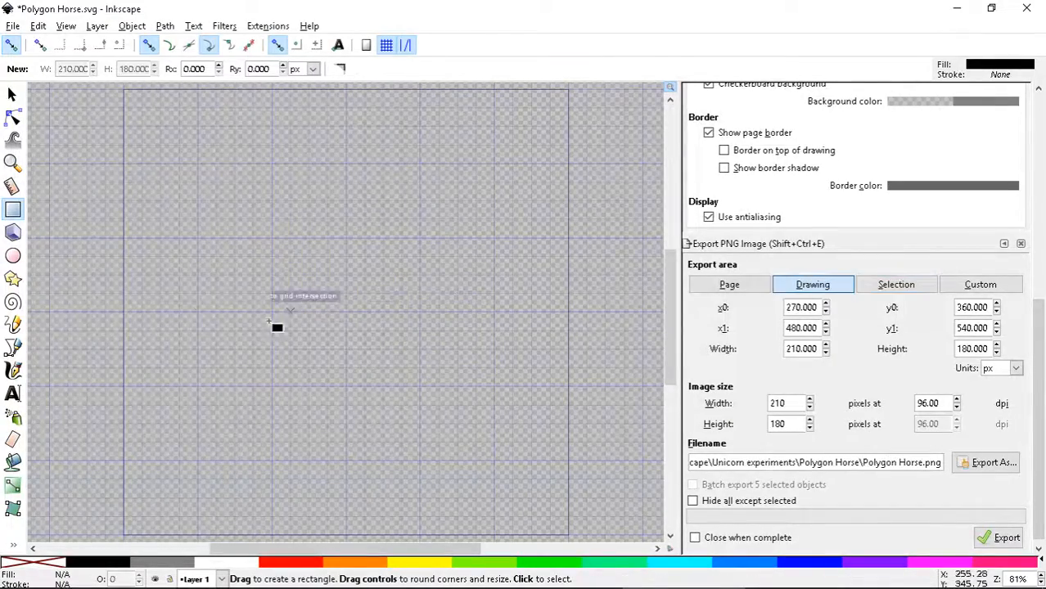
Step: Start a Bezier path of straight segments snapped to grid intersections, zigzagging across the page toward its upper-left area
click(13, 348)
click(308, 200)
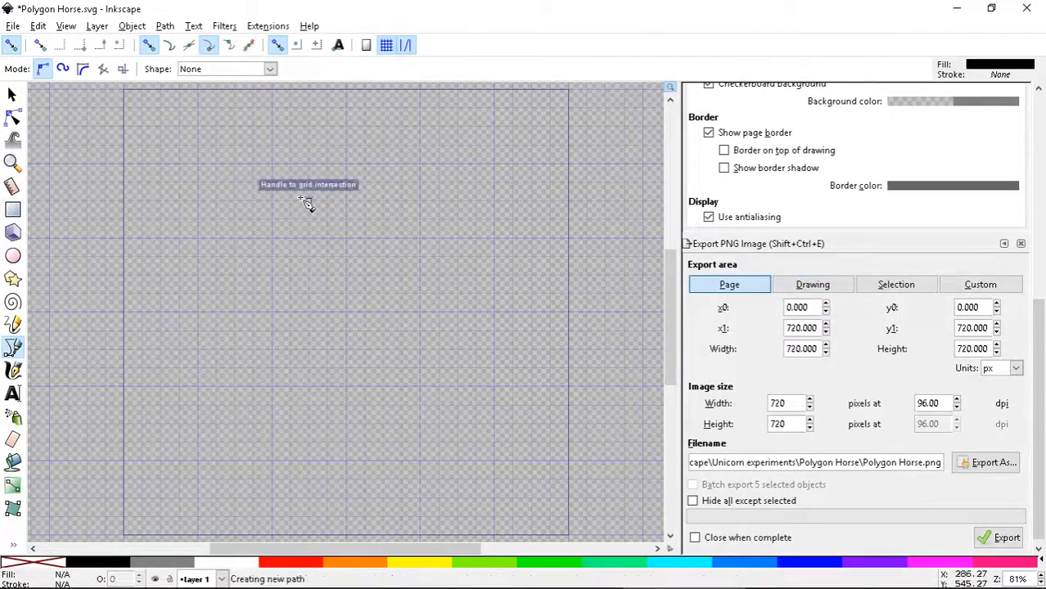
click(437, 200)
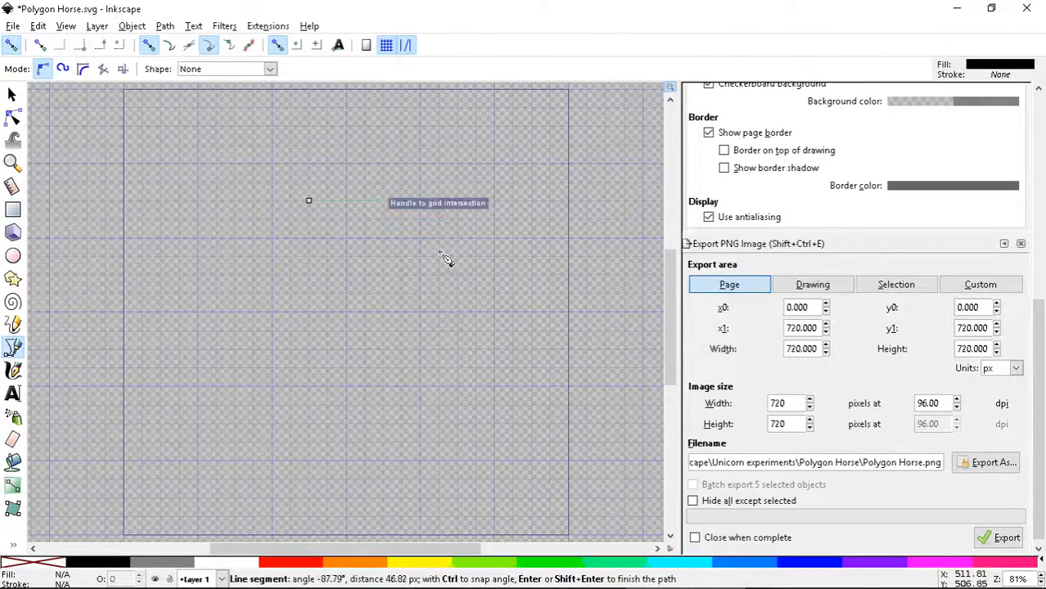
click(438, 368)
click(546, 368)
click(439, 442)
click(348, 331)
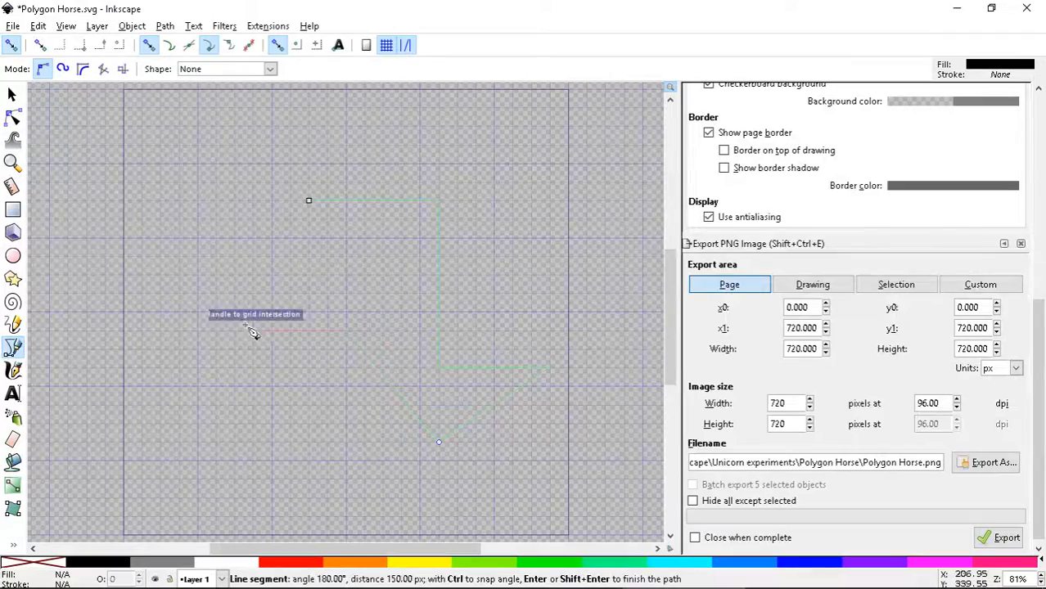
click(236, 331)
click(258, 457)
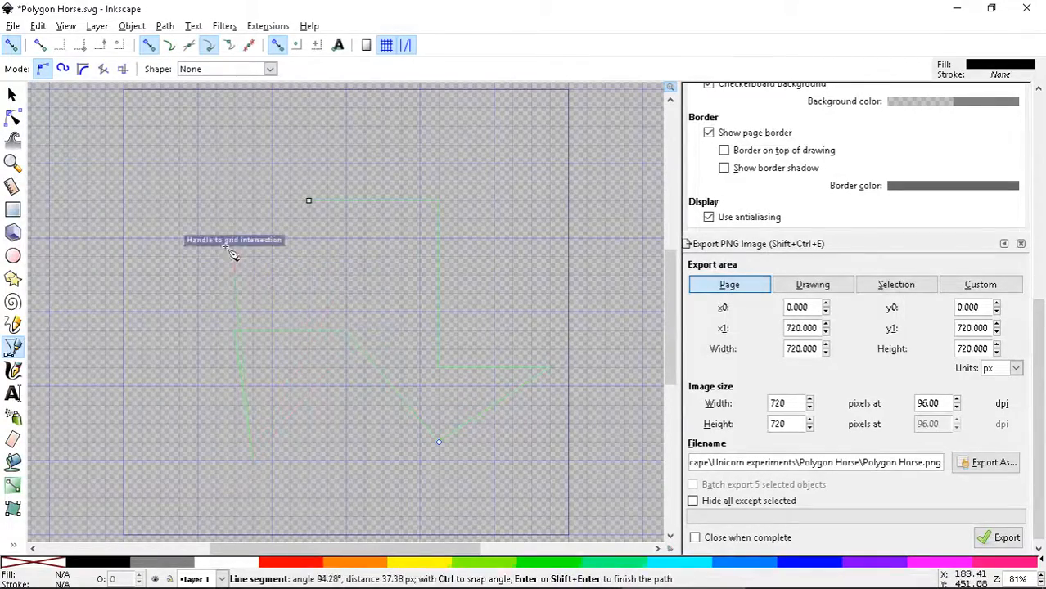
click(156, 199)
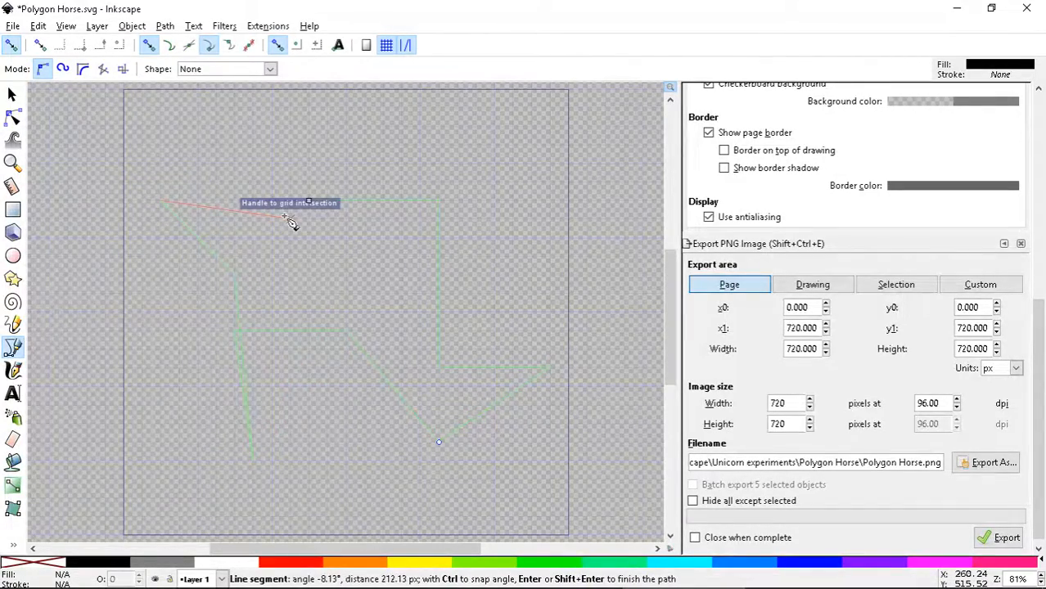
Step: Hide the grid and continue the path off-grid around the right side, finishing with a curve, about 630 by 497 px overall
key(numbersign)
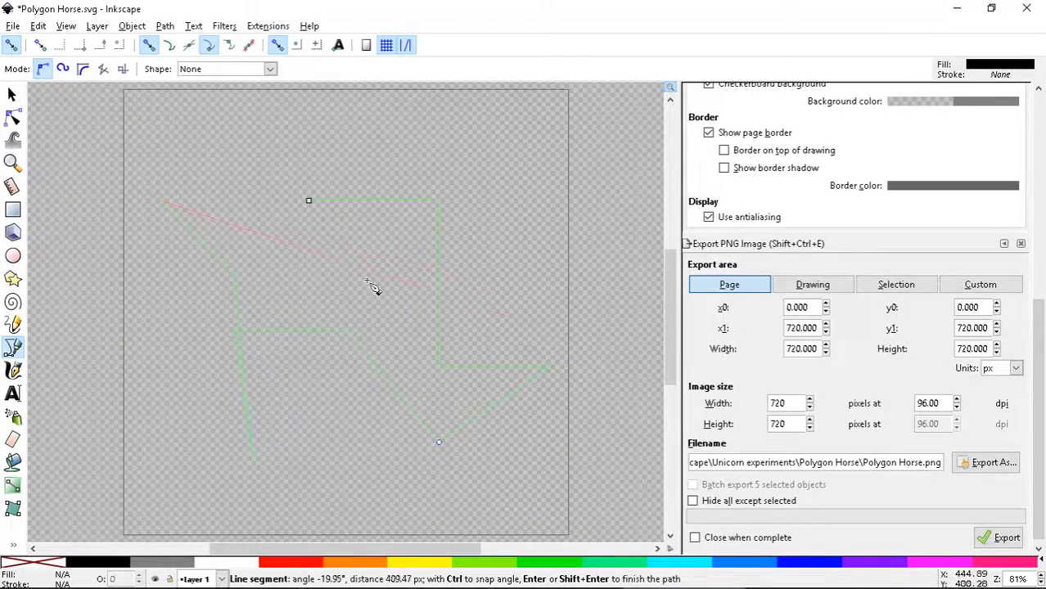
click(316, 260)
click(372, 157)
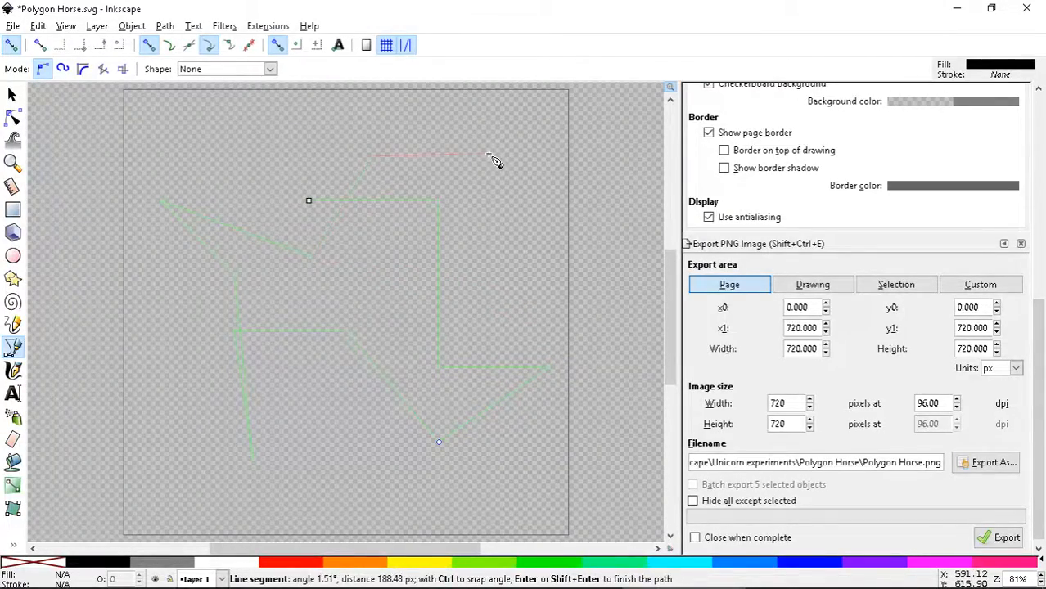
click(490, 153)
click(521, 228)
click(516, 355)
click(463, 422)
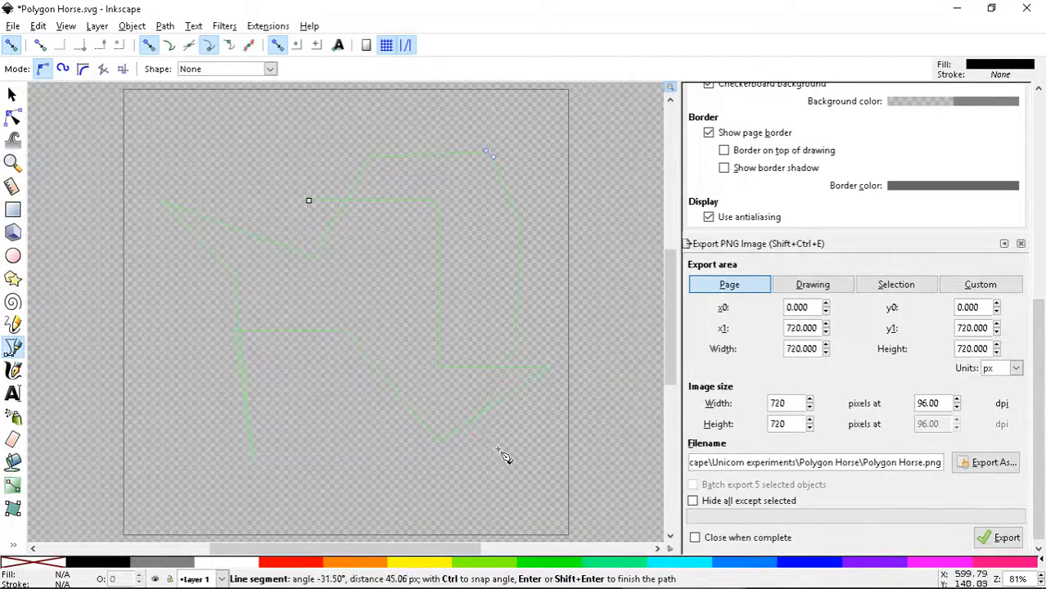
drag(474, 245, 551, 255)
key(Return)
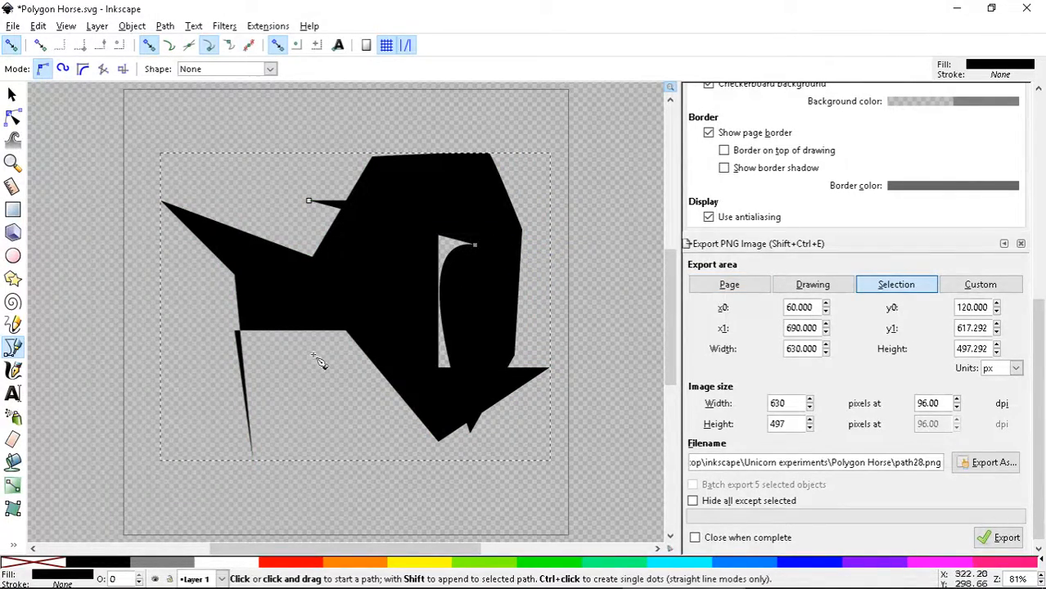
Step: Colour the path's fill red and swap its fill and stroke, giving it a red outline without fill
click(312, 564)
right_click(116, 565)
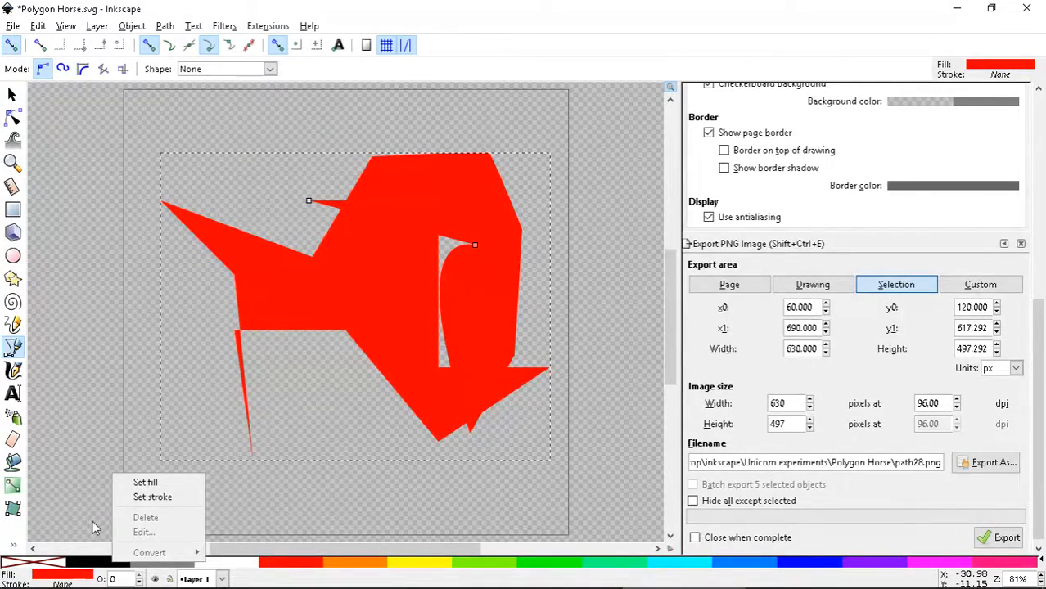
right_click(81, 577)
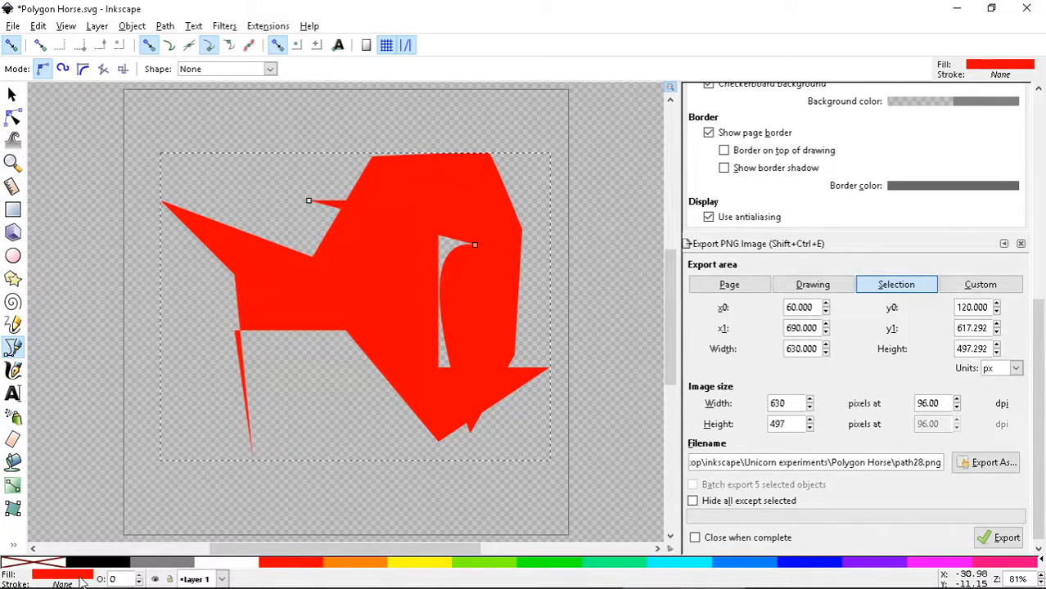
click(124, 520)
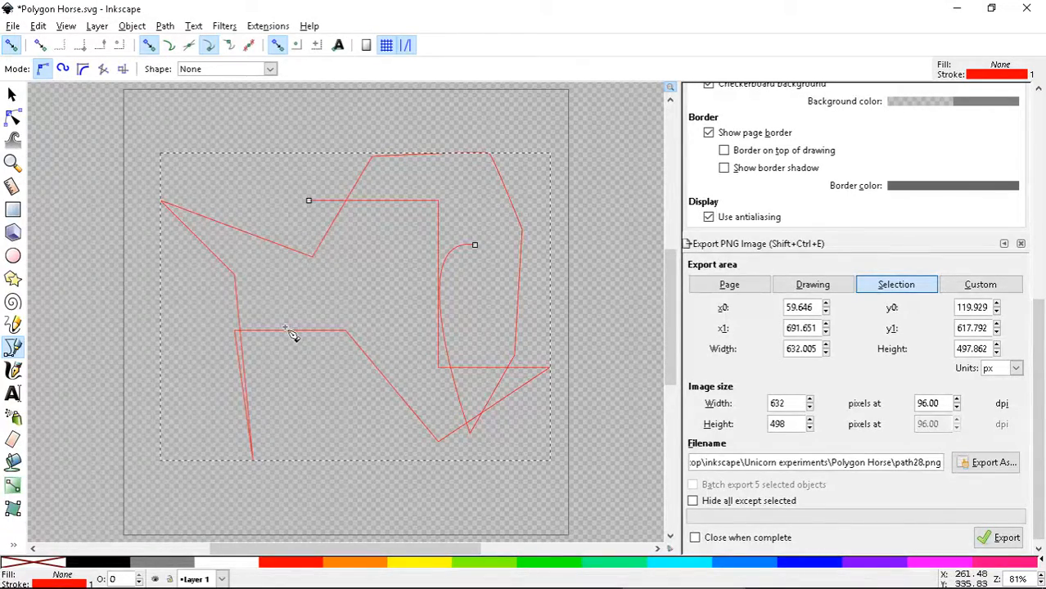
Step: Close the red path by joining its loose end to its start node, and draw a second path between existing corner nodes
click(476, 247)
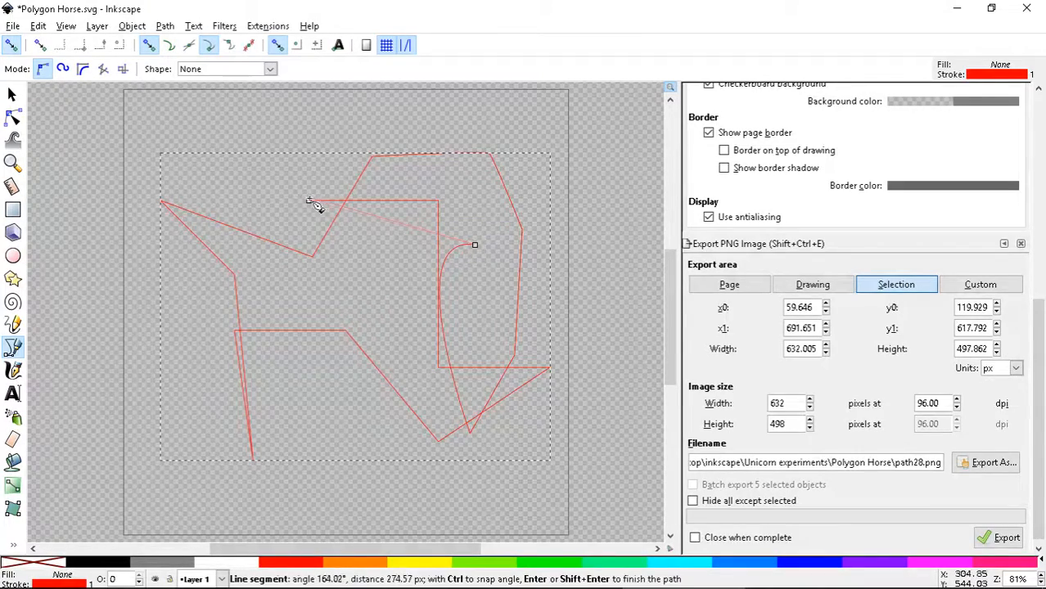
drag(309, 202, 460, 223)
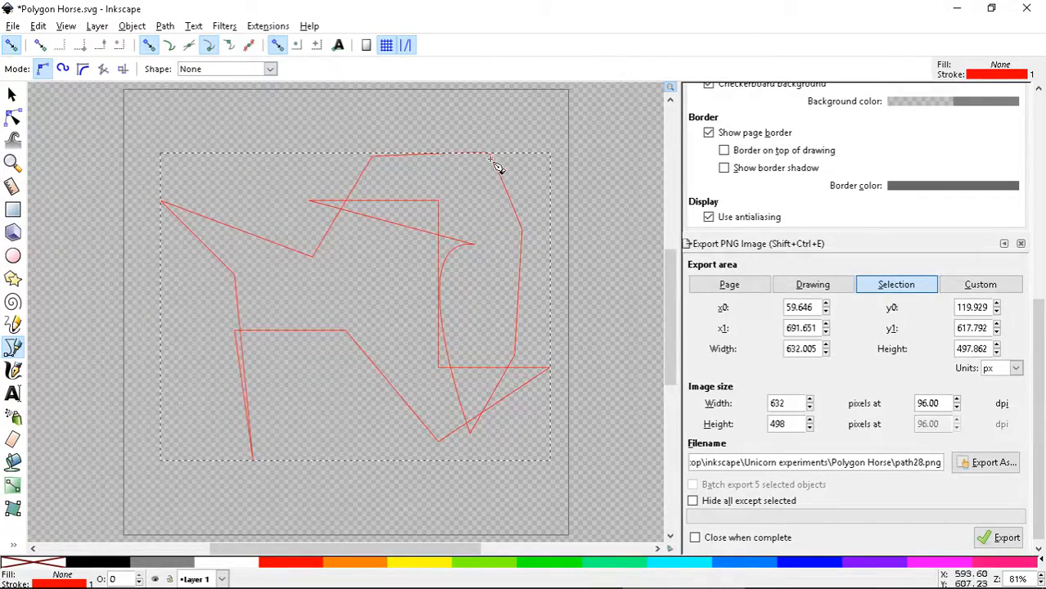
click(234, 275)
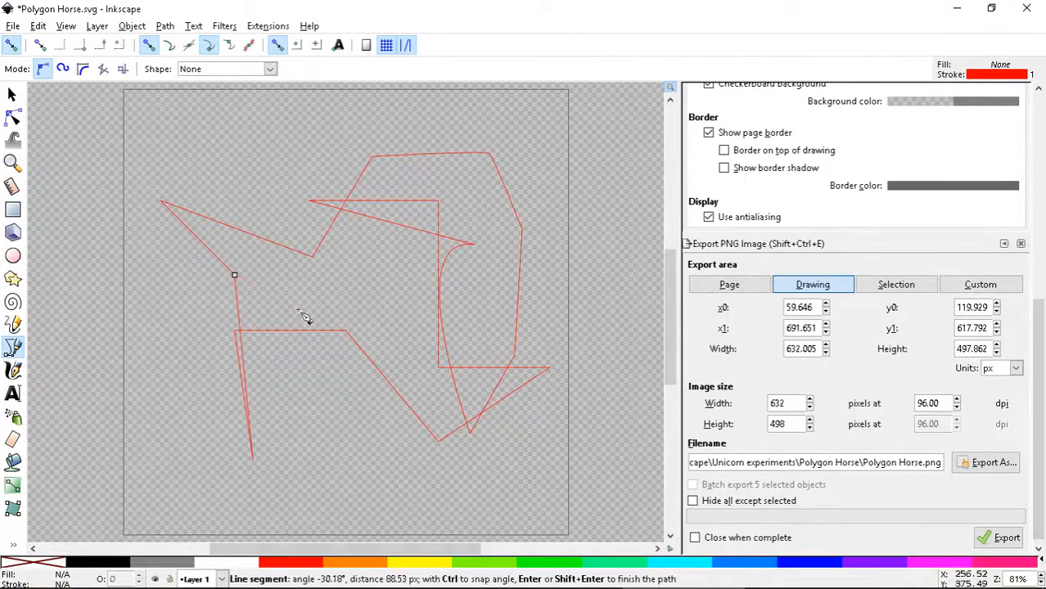
click(346, 331)
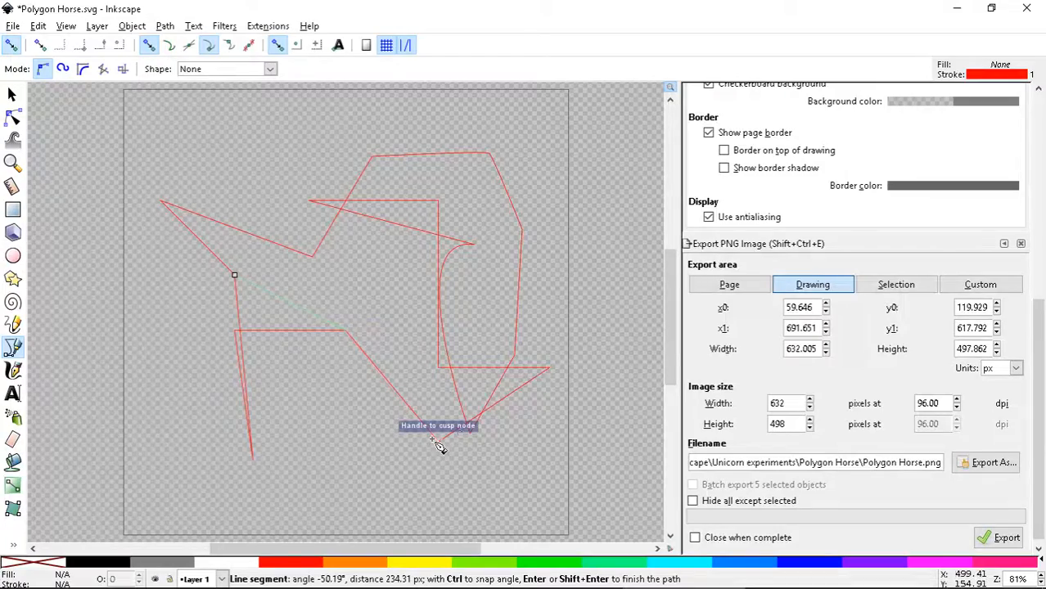
click(548, 368)
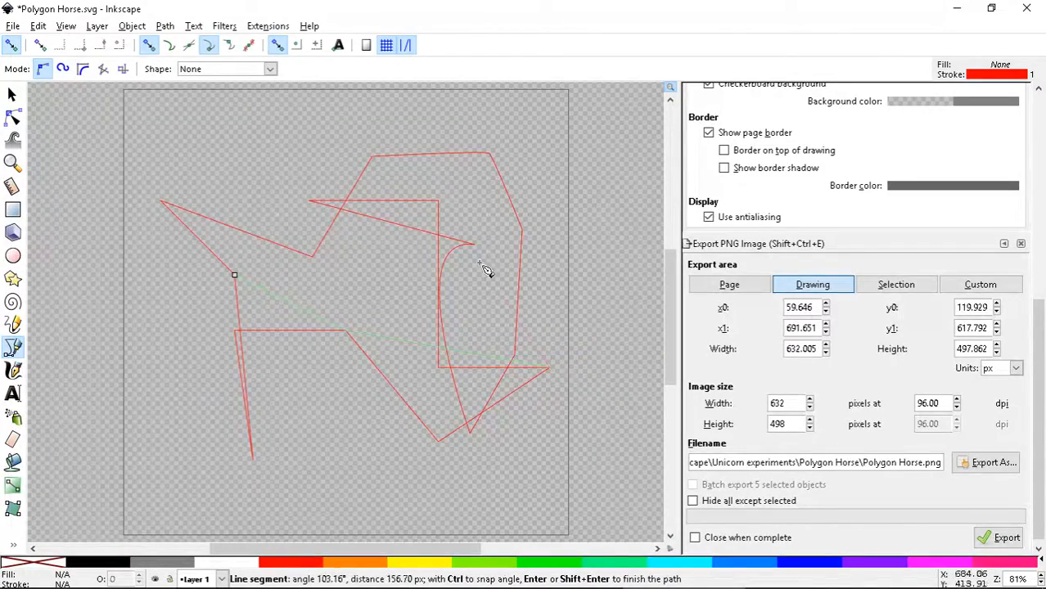
Step: Select both red paths, delete them and save the emptied document
click(12, 96)
key(ctrl+a)
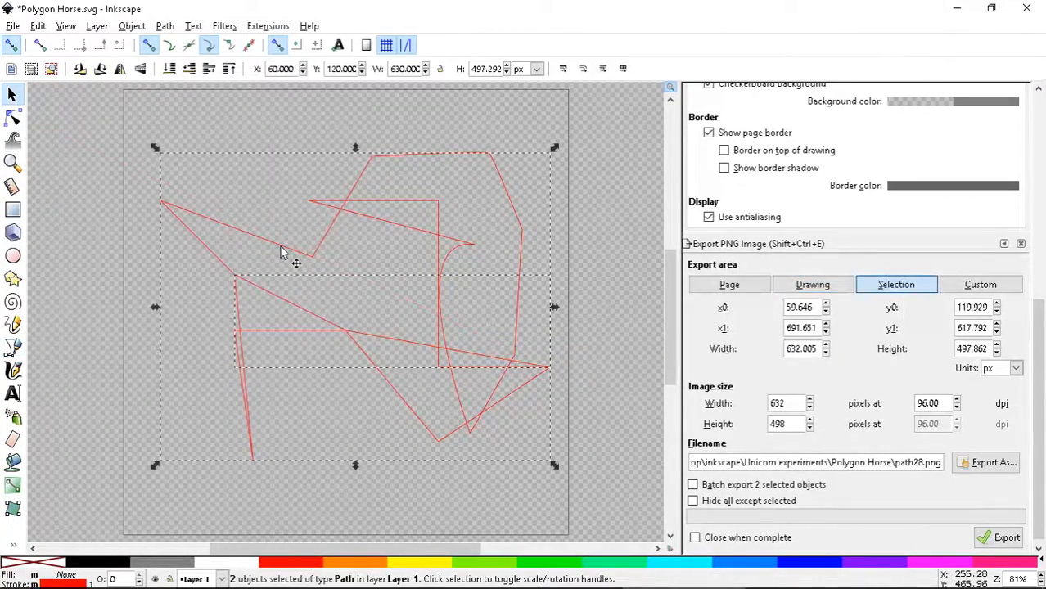
key(Delete)
key(ctrl+s)
key(ctrl+s)
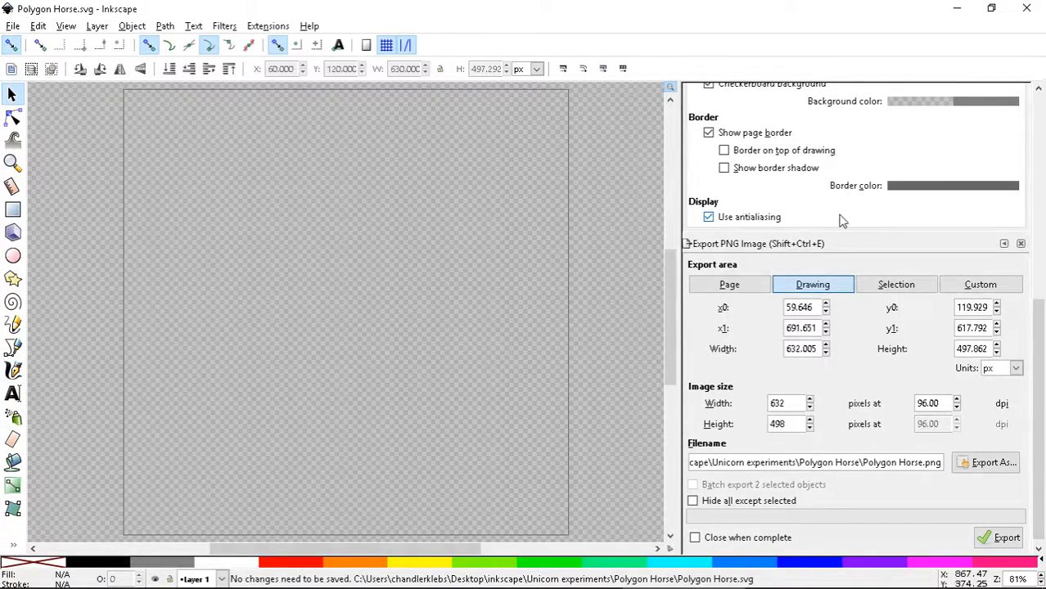
Step: Turn off the checkerboard background of the page in the document properties
scroll(708, 137, up, 5)
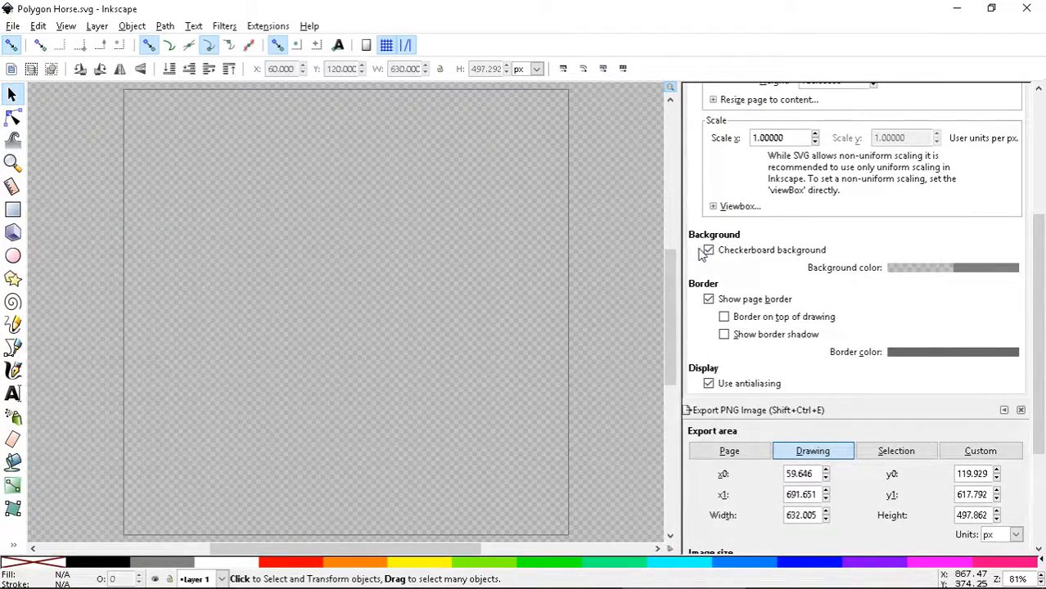
click(707, 250)
scroll(942, 189, up, 6)
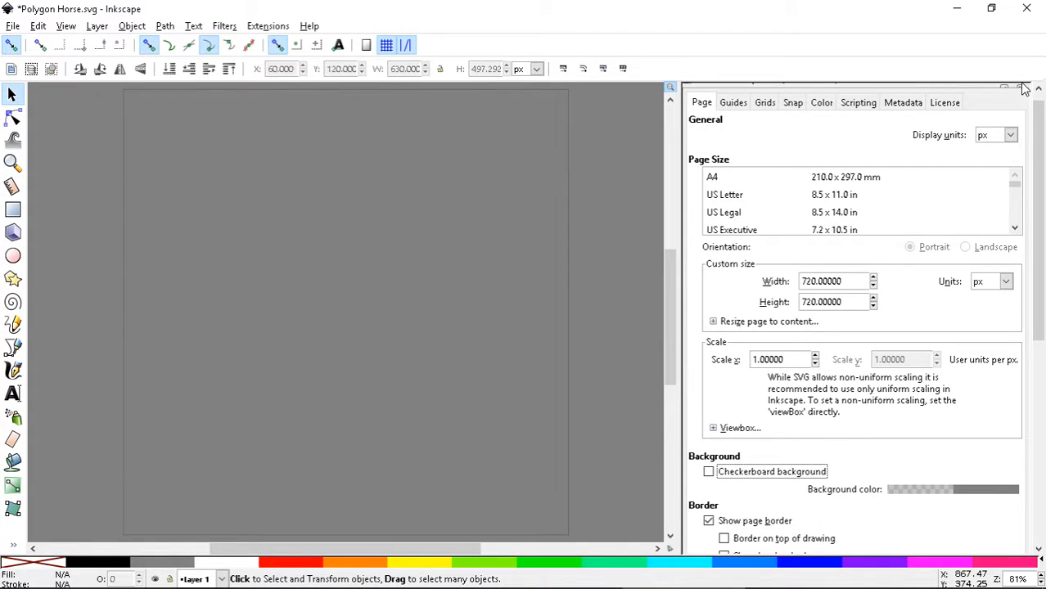
Step: Close the Document Properties and Export PNG Image dialogs and save the document
key(shift+ctrl+e)
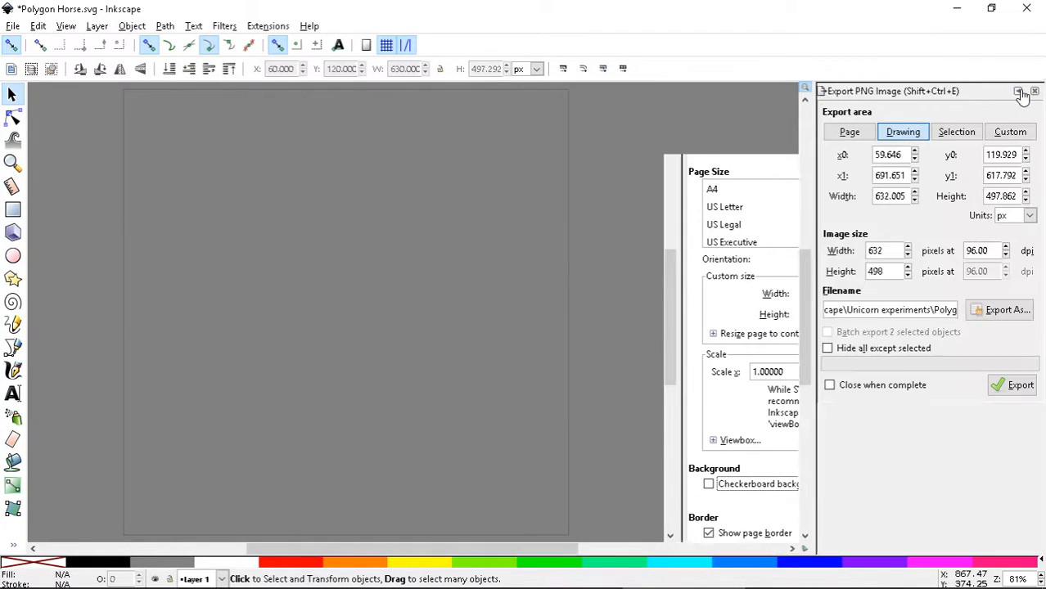
key(ctrl+s)
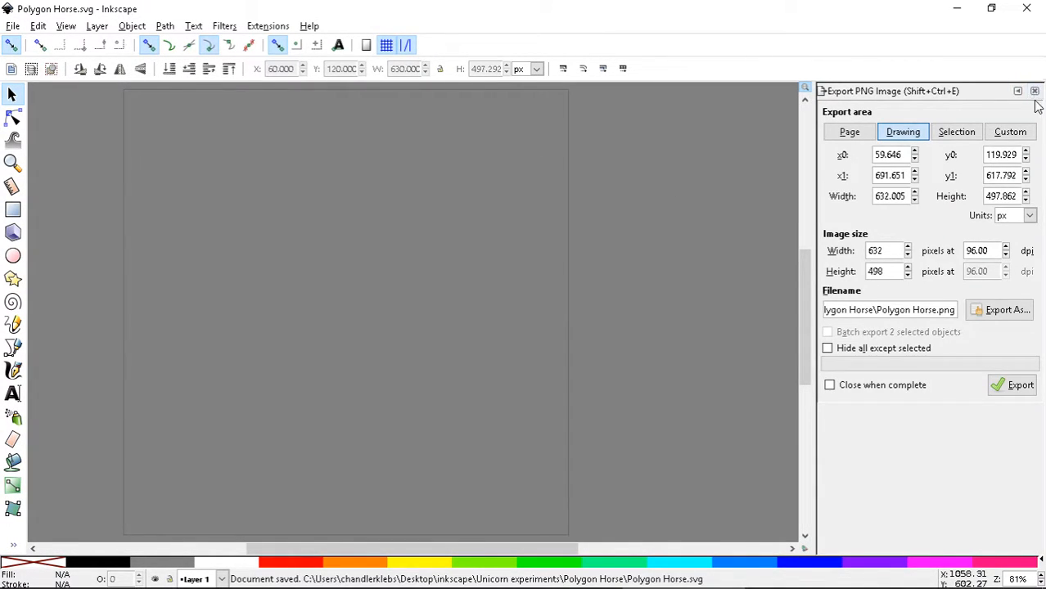
click(1034, 90)
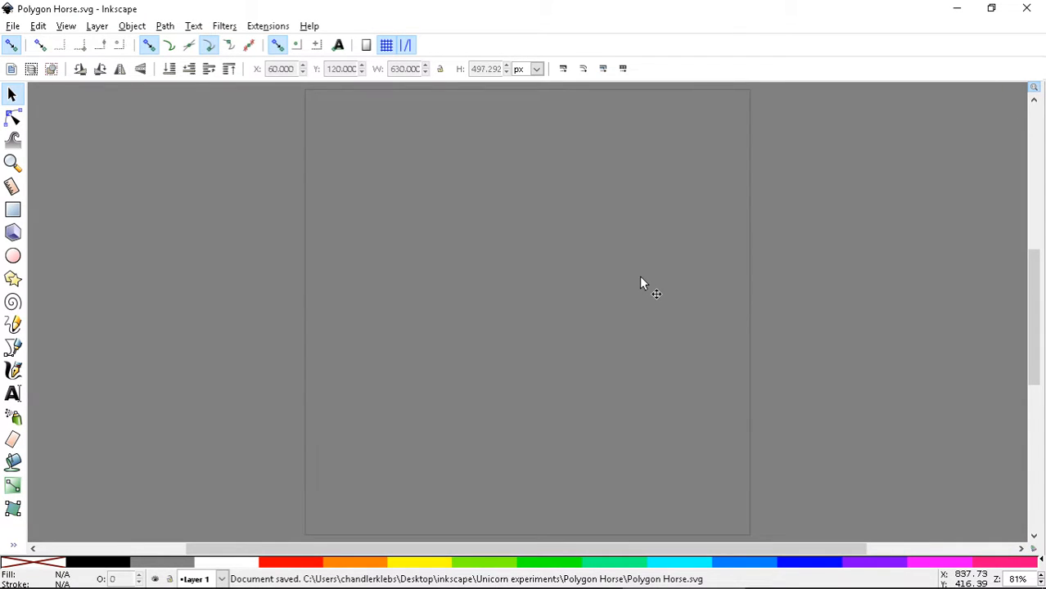
key(ctrl+s)
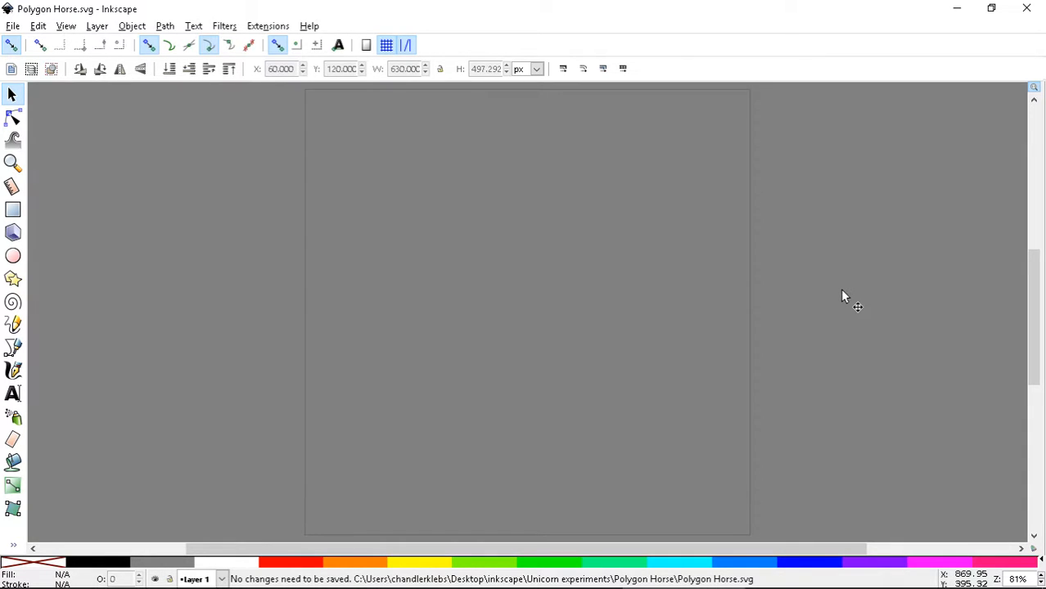
Step: Write a first name across the page with the Calligraphy tool at width 15, filling it yellow, cyan and finally purple
click(12, 371)
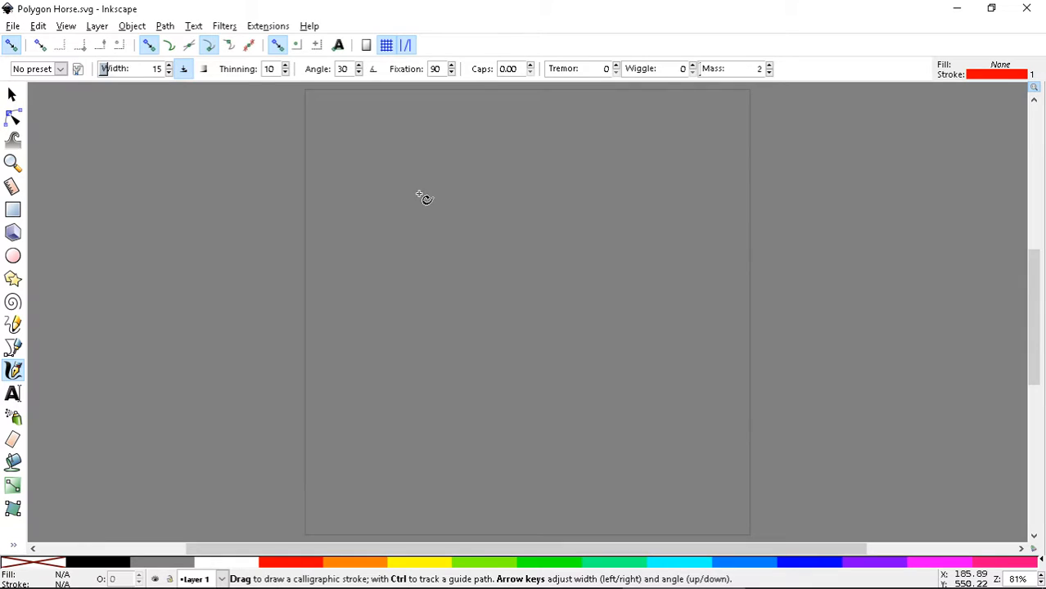
mouse_move(421, 193)
mouse_down()
mouse_move(392, 213)
mouse_move(410, 227)
mouse_move(356, 217)
mouse_move(349, 260)
mouse_move(364, 301)
mouse_move(405, 307)
mouse_move(456, 270)
mouse_move(468, 221)
mouse_move(435, 231)
mouse_move(434, 326)
mouse_move(460, 300)
mouse_move(462, 322)
mouse_move(537, 289)
mouse_move(552, 295)
mouse_move(515, 301)
mouse_move(508, 324)
mouse_move(529, 330)
mouse_move(544, 296)
mouse_move(543, 322)
mouse_move(558, 327)
mouse_move(582, 284)
mouse_move(596, 329)
mouse_move(591, 320)
mouse_move(619, 294)
mouse_move(624, 333)
mouse_move(647, 308)
mouse_move(683, 299)
mouse_move(658, 299)
mouse_move(664, 341)
mouse_move(724, 231)
mouse_move(717, 212)
mouse_move(691, 322)
mouse_move(704, 349)
mouse_move(753, 309)
mouse_move(769, 243)
mouse_move(737, 275)
mouse_move(739, 345)
mouse_move(769, 359)
mouse_move(806, 339)
mouse_move(799, 323)
mouse_move(773, 380)
mouse_move(840, 350)
mouse_move(849, 326)
mouse_move(887, 367)
mouse_move(880, 404)
mouse_up()
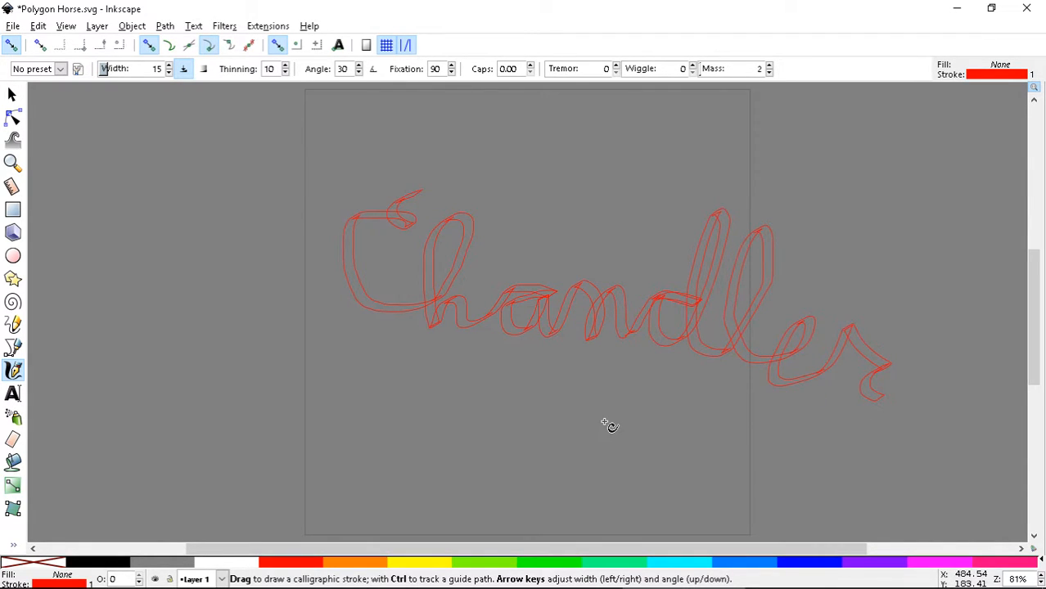
click(441, 563)
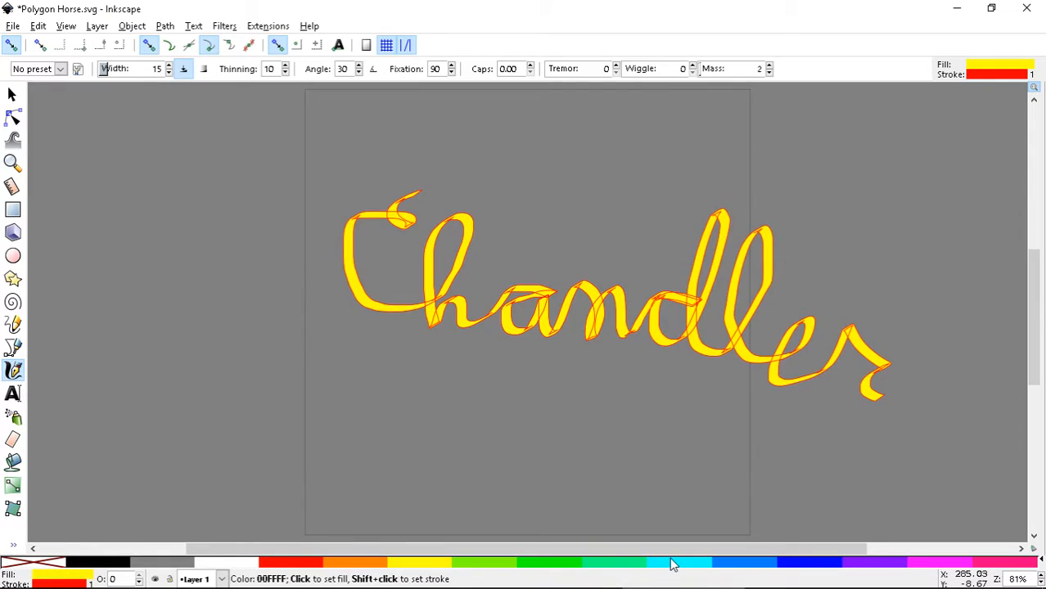
click(672, 564)
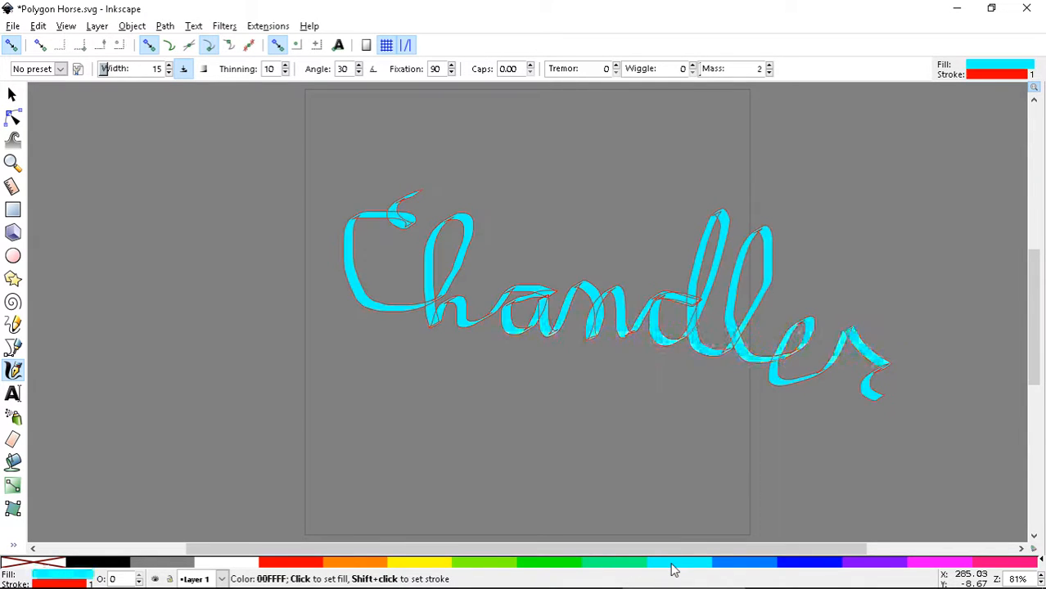
click(868, 565)
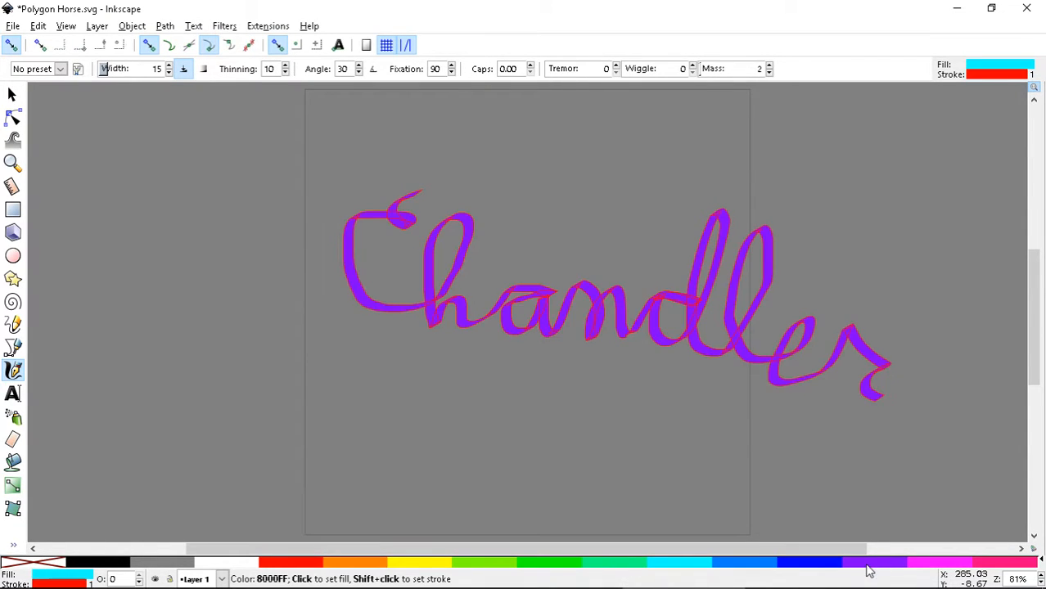
Step: Look over the available colour palettes, delete the calligraphic name from the page and save the document
click(1041, 562)
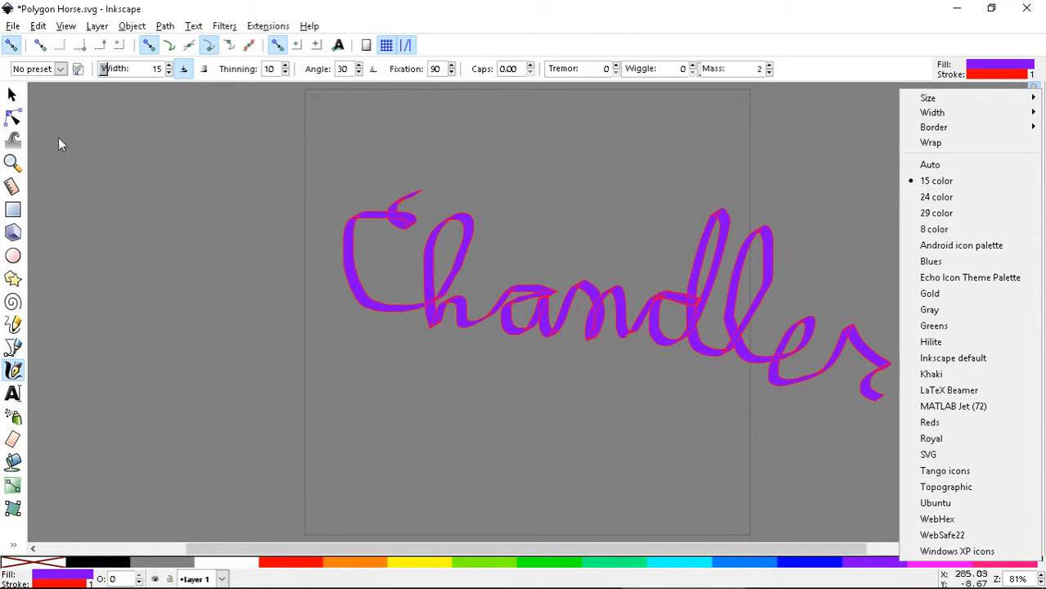
click(16, 95)
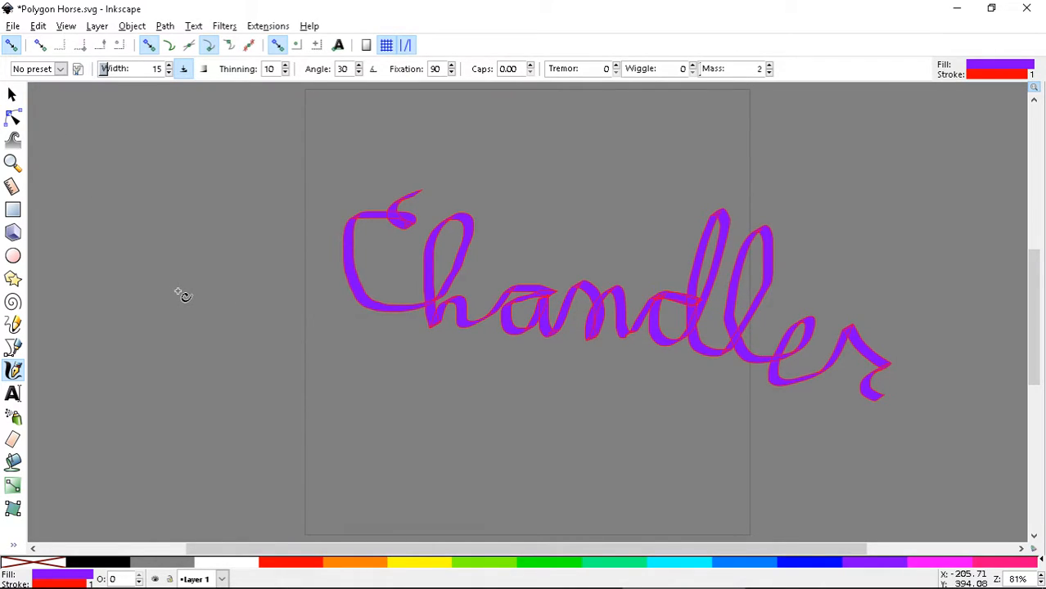
key(Delete)
key(ctrl+s)
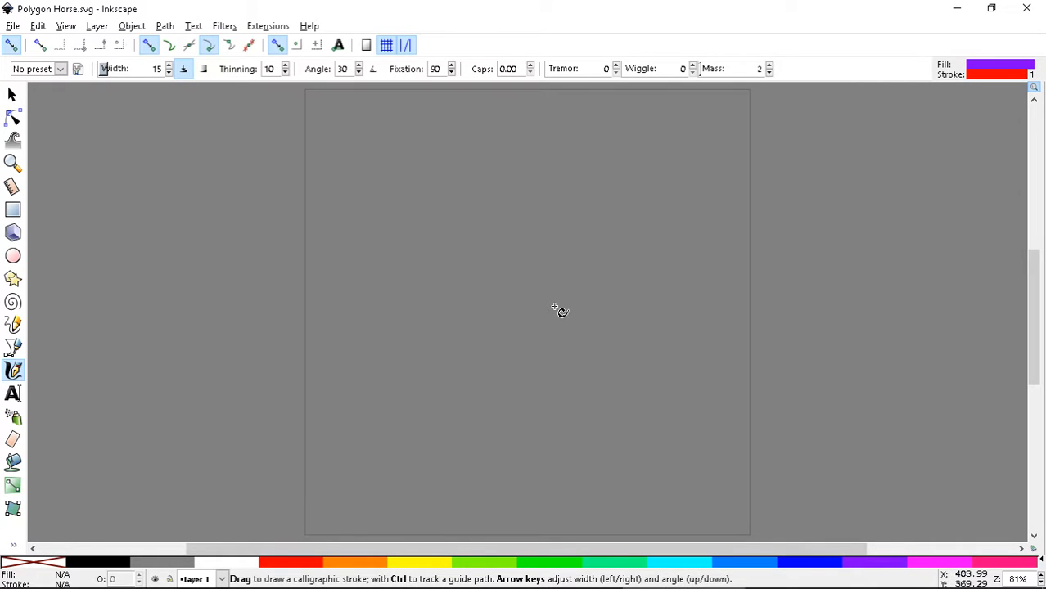
click(152, 46)
key(ctrl+s)
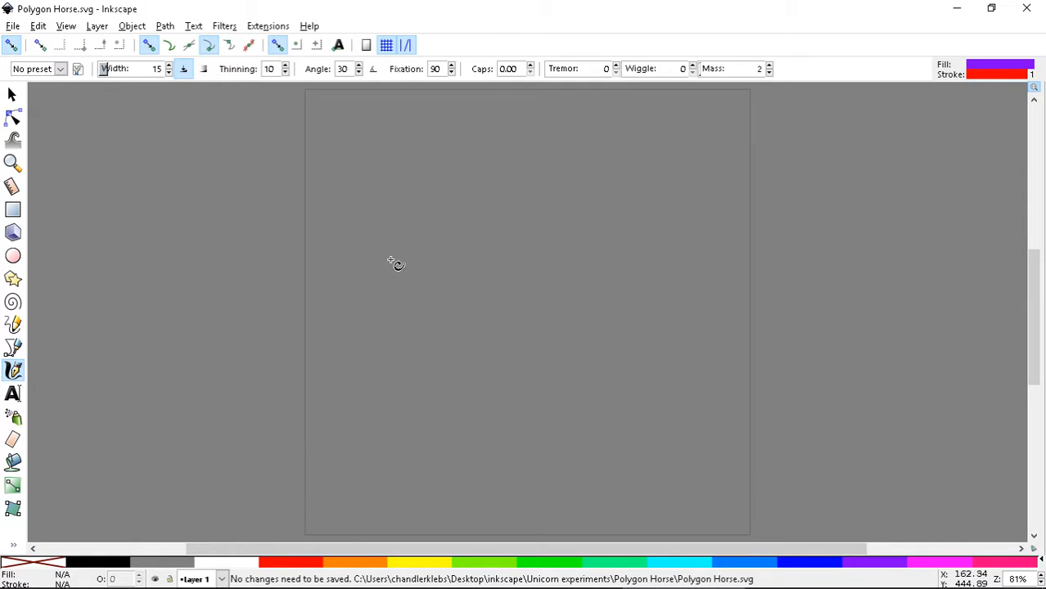
Step: Draw a three-cornered polygon near the centre of the page and raise its corner count to 24
click(15, 280)
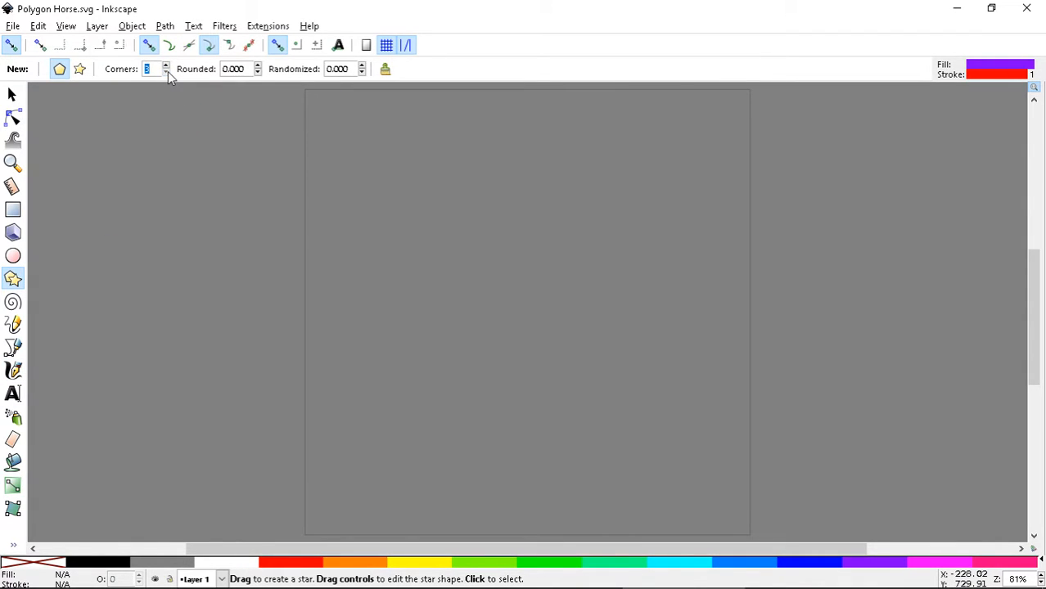
drag(518, 322, 521, 251)
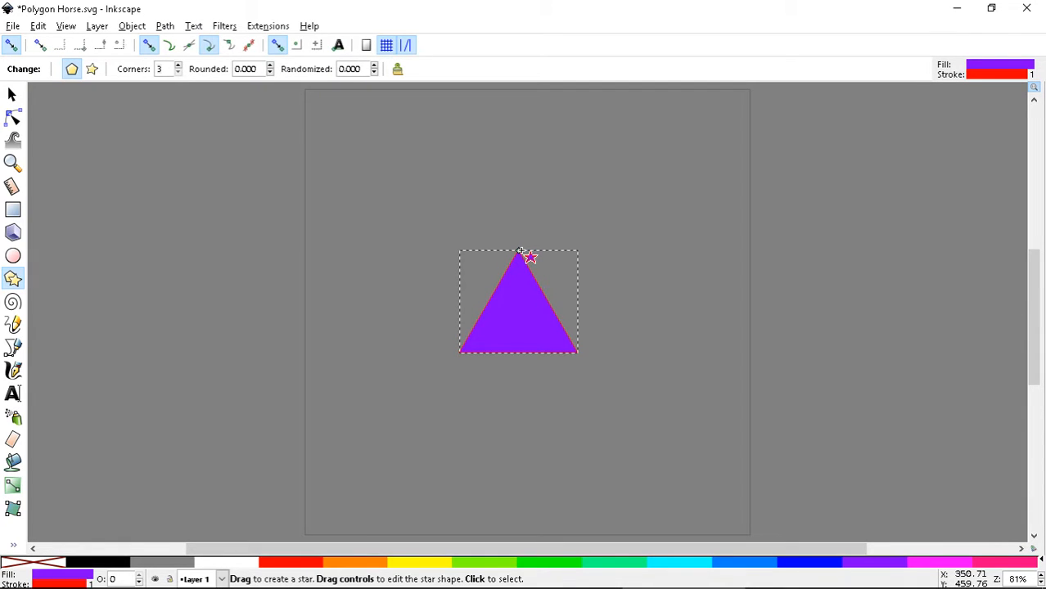
click(178, 65)
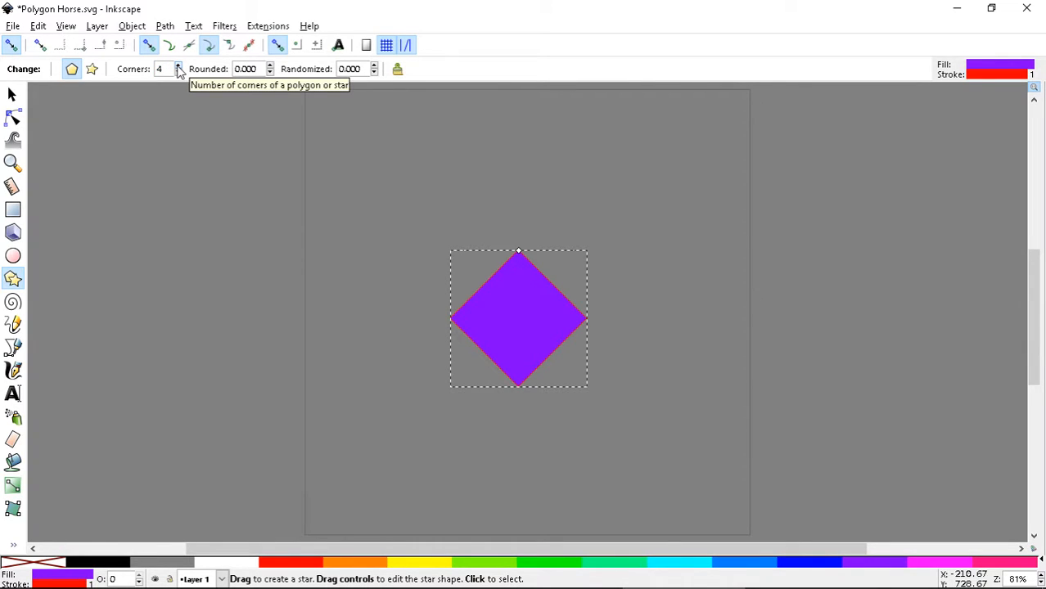
click(179, 65)
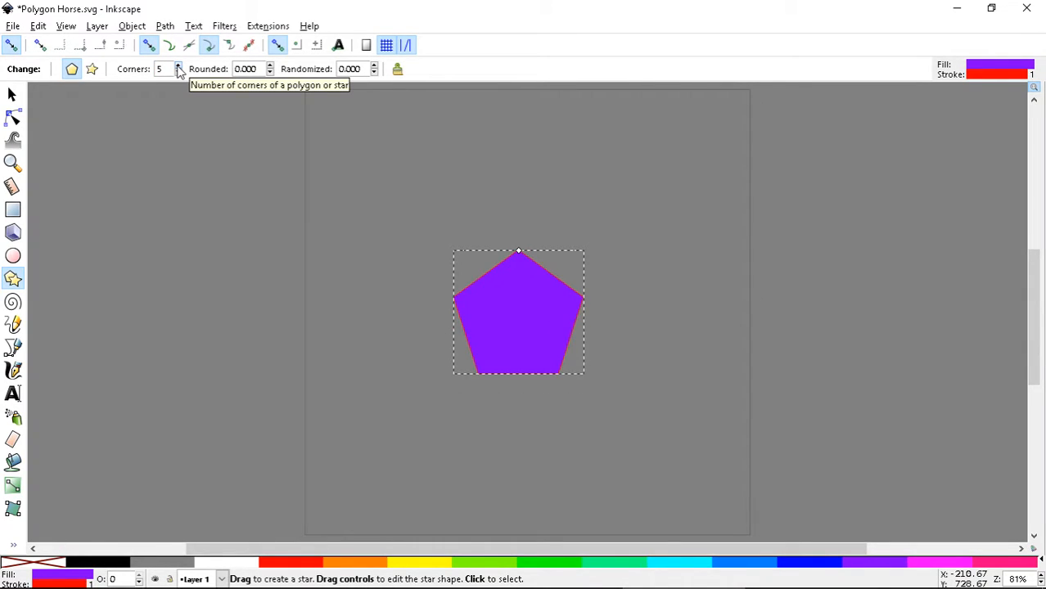
click(179, 65)
click(179, 65)
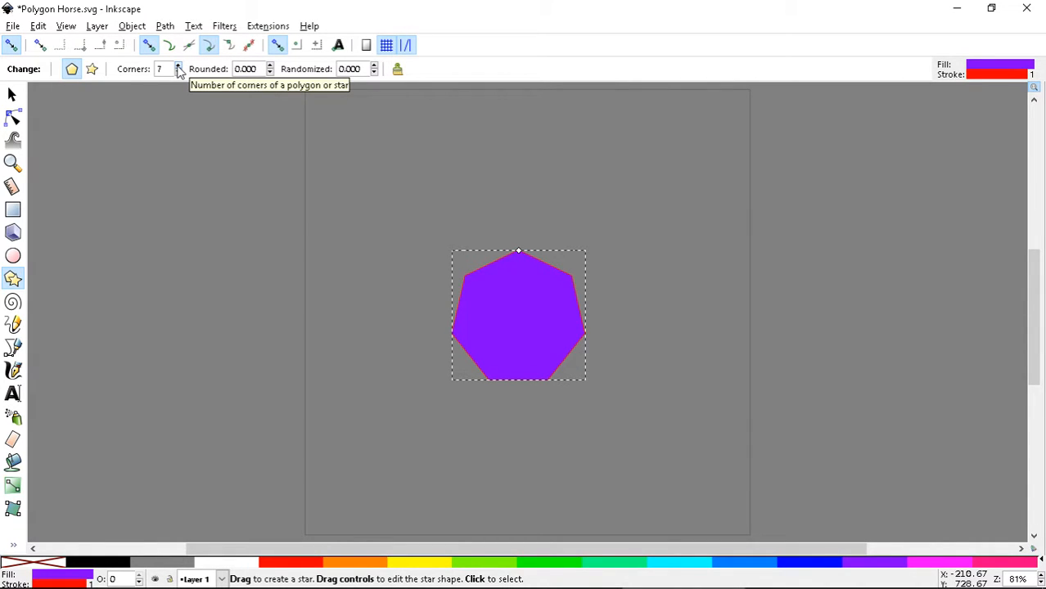
click(178, 65)
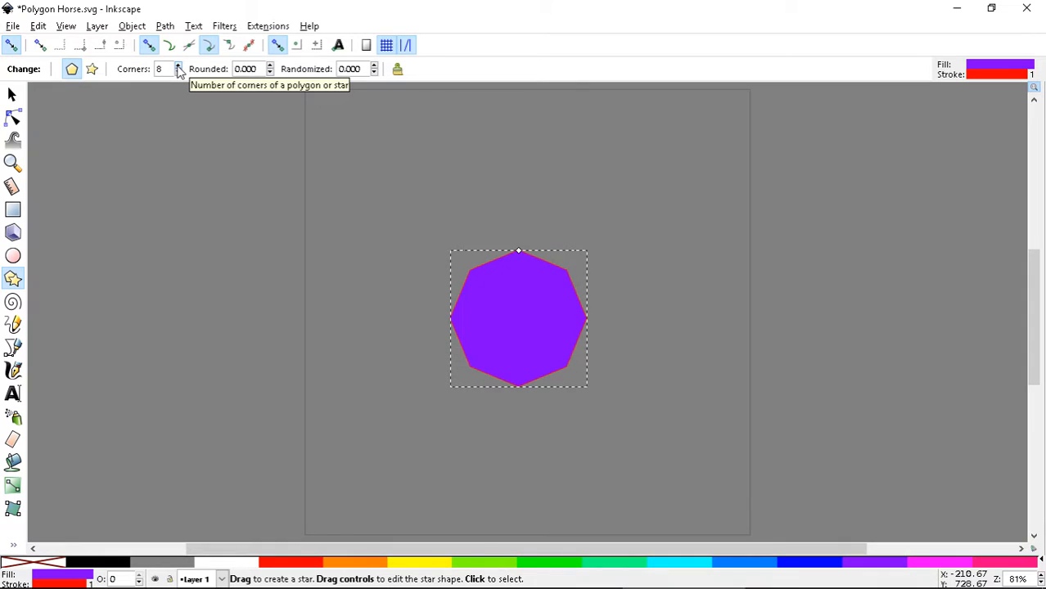
click(178, 66)
click(178, 65)
click(178, 65)
click(178, 67)
click(178, 67)
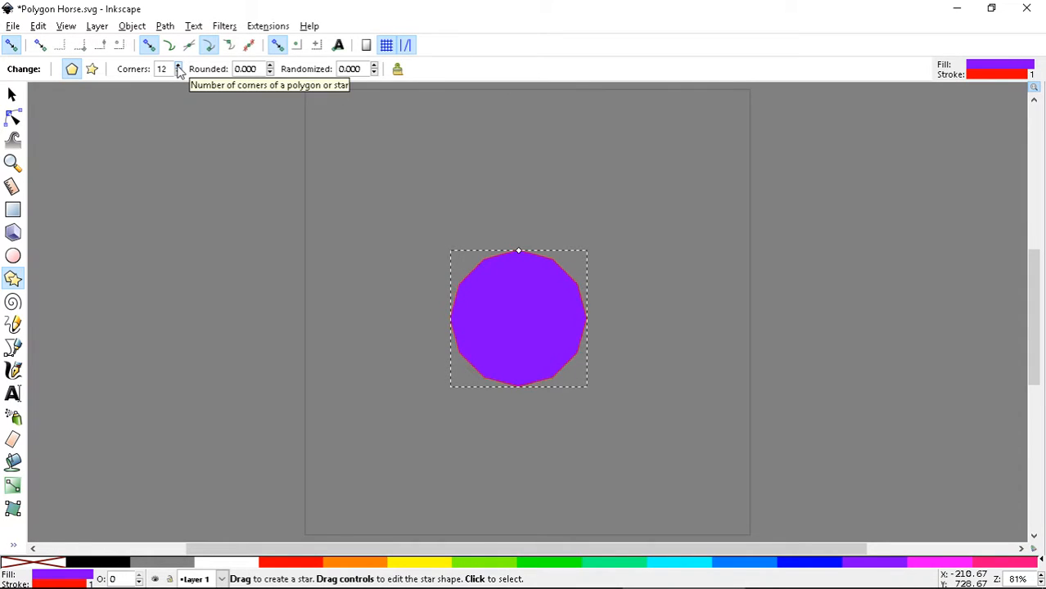
click(178, 66)
click(178, 66)
click(178, 66)
click(179, 66)
click(179, 67)
click(179, 66)
click(178, 66)
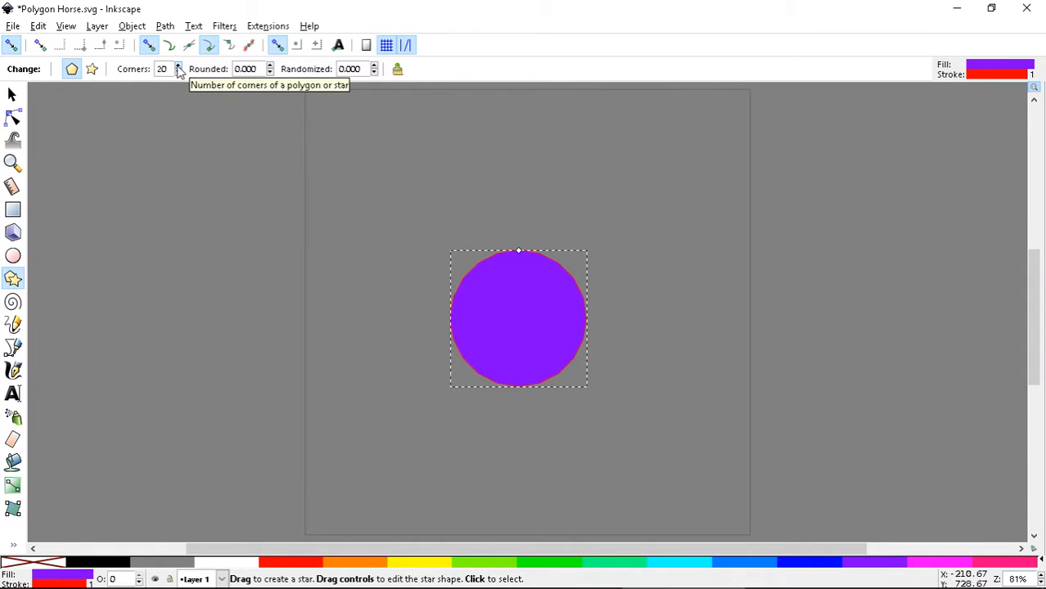
click(179, 67)
click(178, 66)
click(179, 66)
click(178, 66)
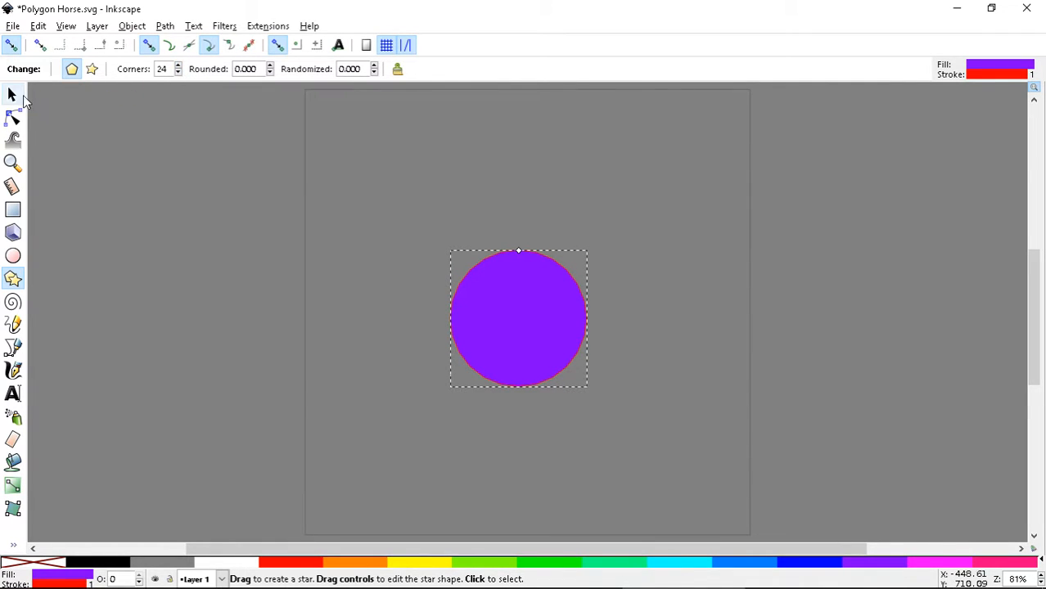
Step: Deselect the 24-cornered polygon and save the document
click(14, 97)
click(242, 203)
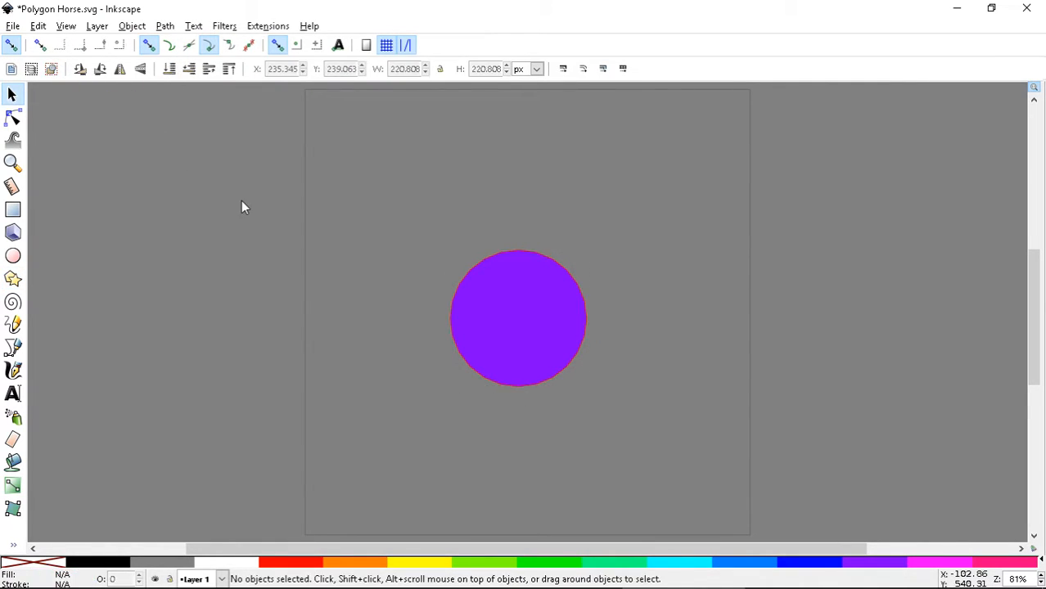
key(ctrl+s)
Step: Remove the polygon's fill, set its stroke to black and save the document
click(494, 311)
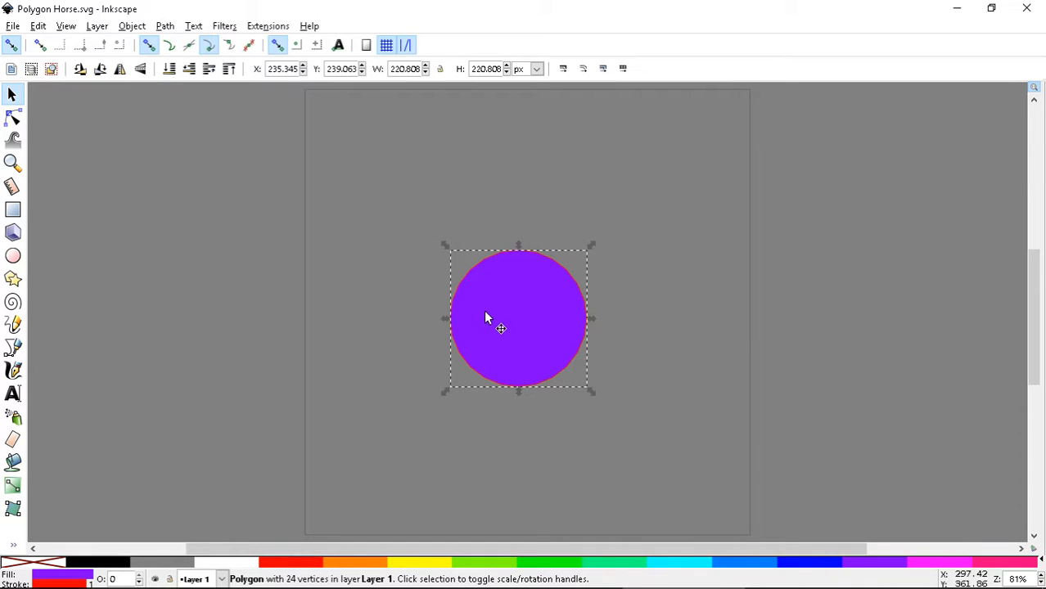
right_click(75, 579)
click(113, 566)
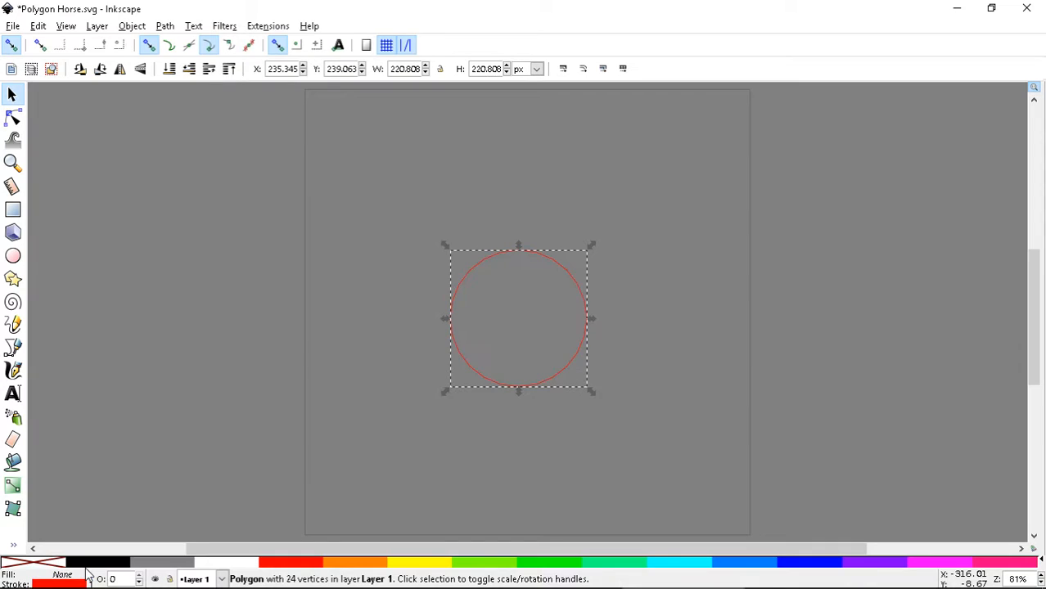
key(shift)
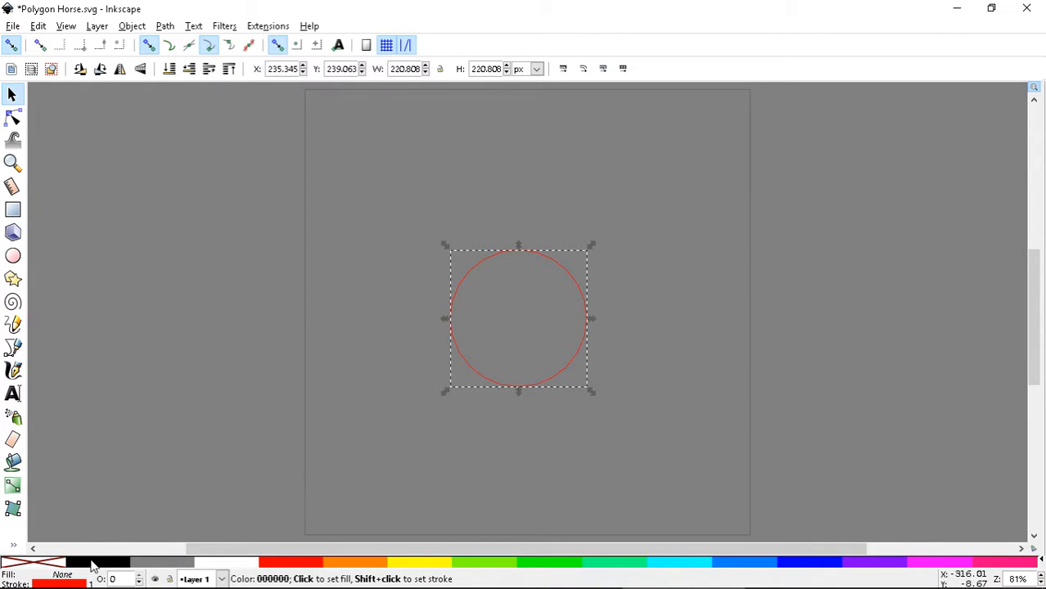
key(shift)
shift+click(93, 563)
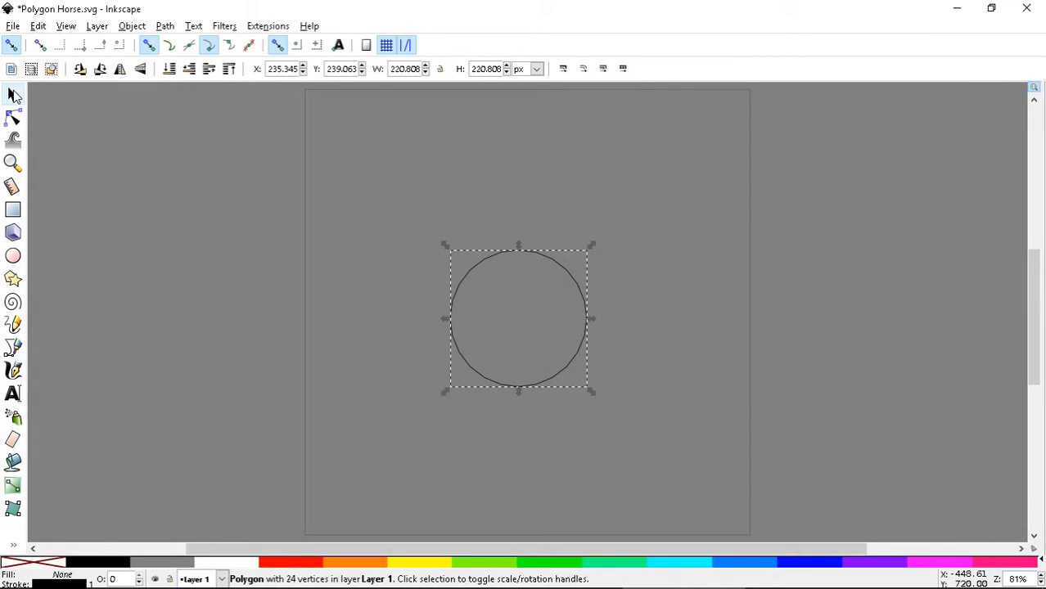
click(153, 200)
key(ctrl+s)
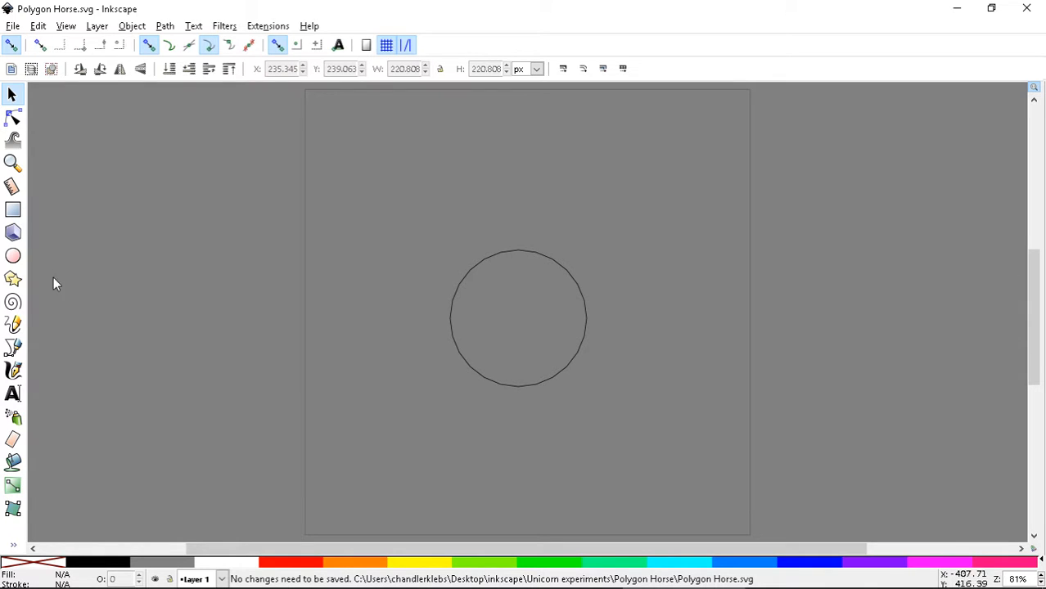
click(12, 348)
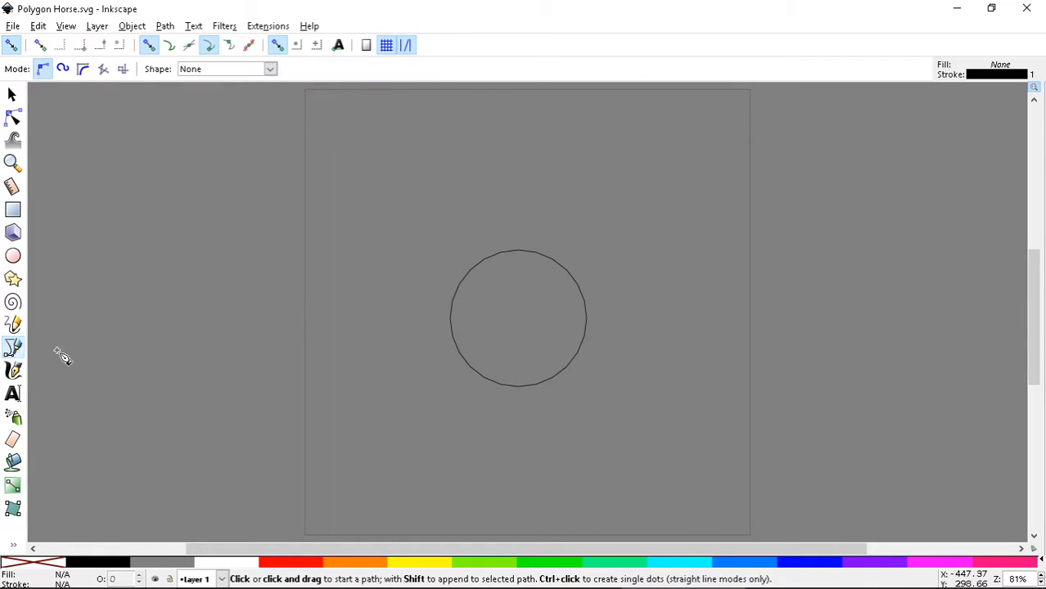
click(518, 250)
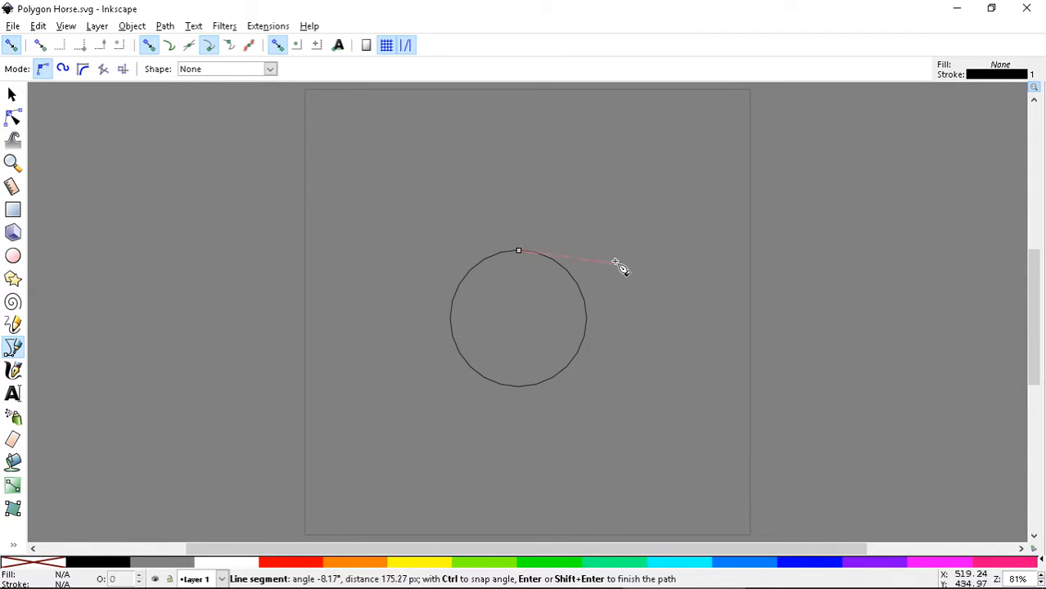
key(Escape)
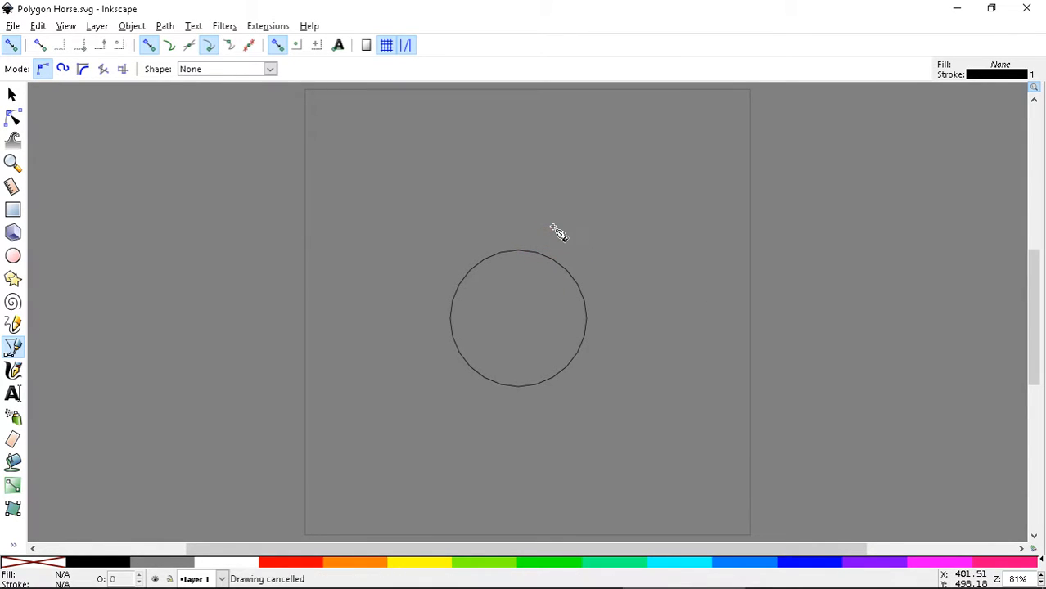
Step: Examine the Steps settings under Behavior in the preferences, including the available rotation snap angles, and close the preferences
click(38, 27)
click(96, 490)
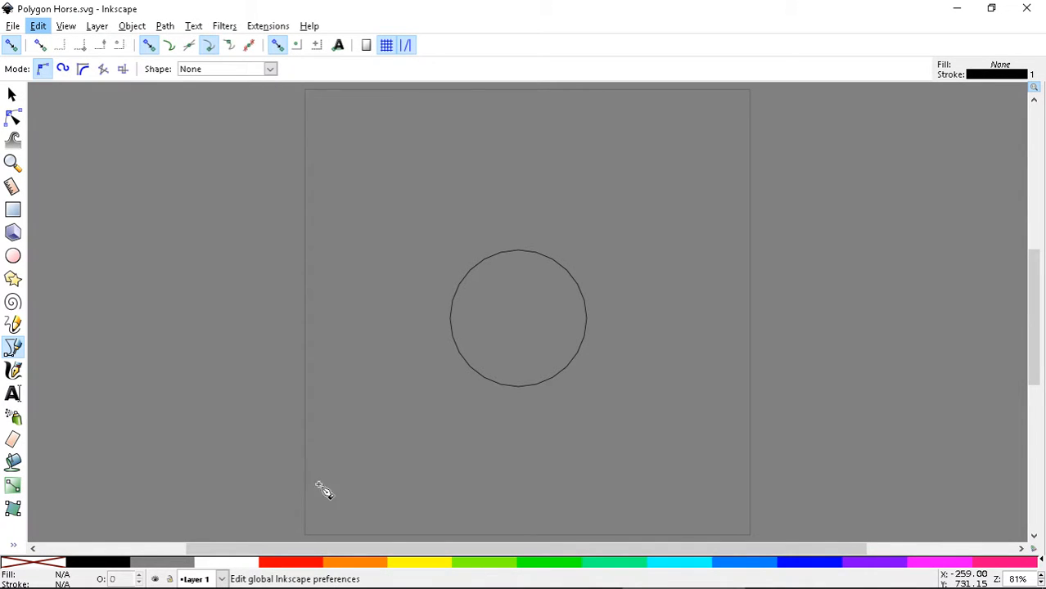
scroll(136, 392, down, 2)
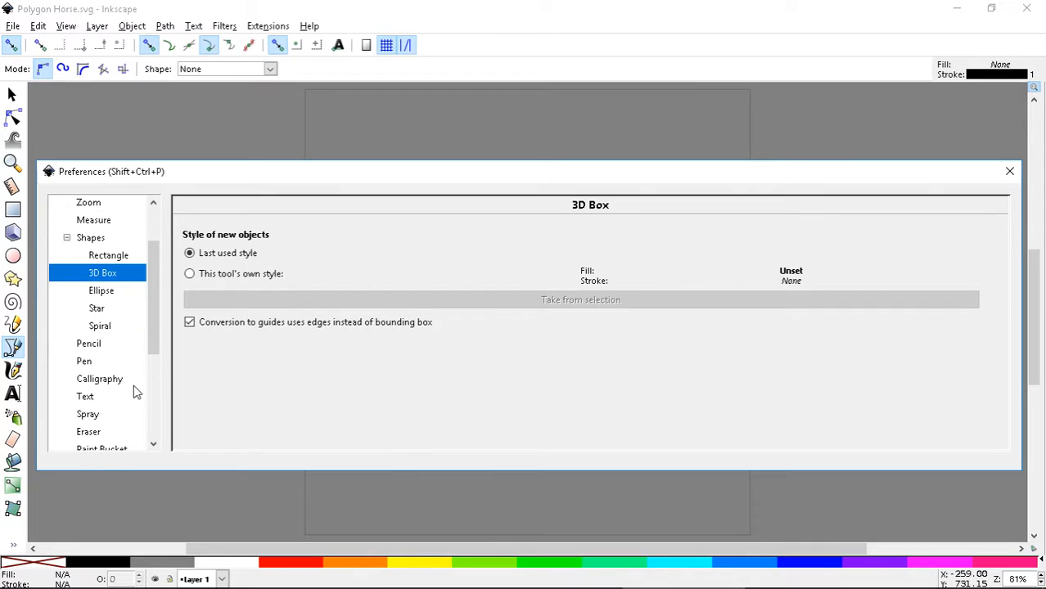
scroll(136, 392, down, 4)
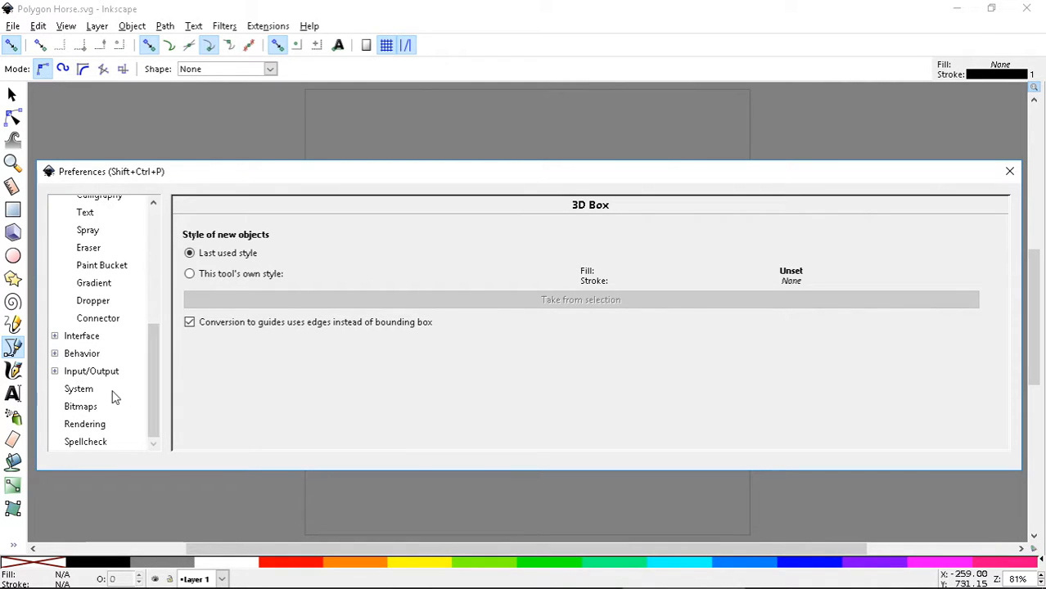
scroll(114, 397, up, 1)
scroll(112, 397, down, 1)
click(54, 336)
scroll(82, 370, down, 2)
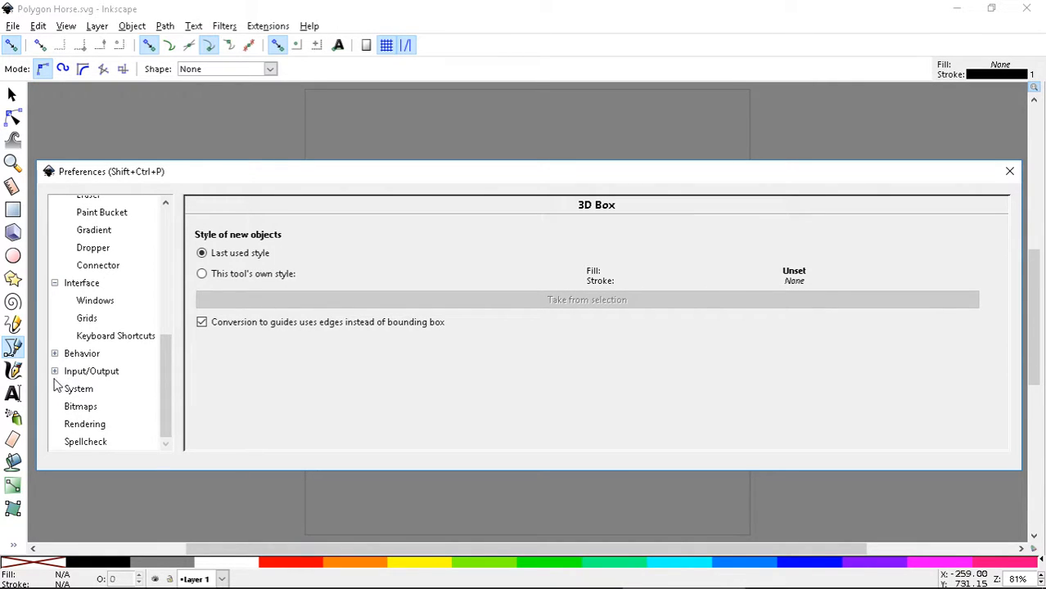
click(54, 354)
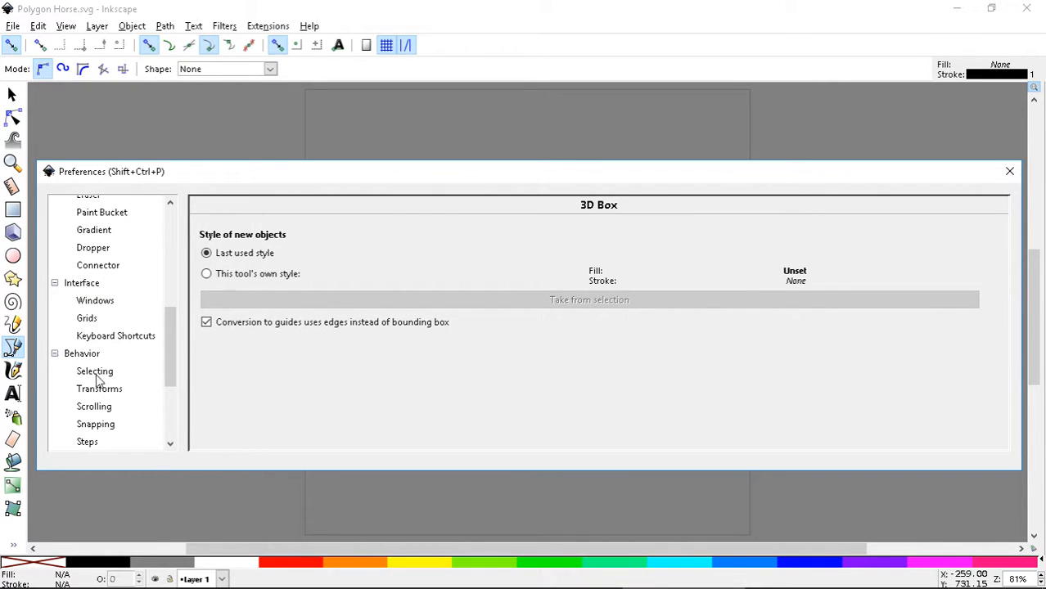
scroll(96, 378, down, 3)
click(93, 369)
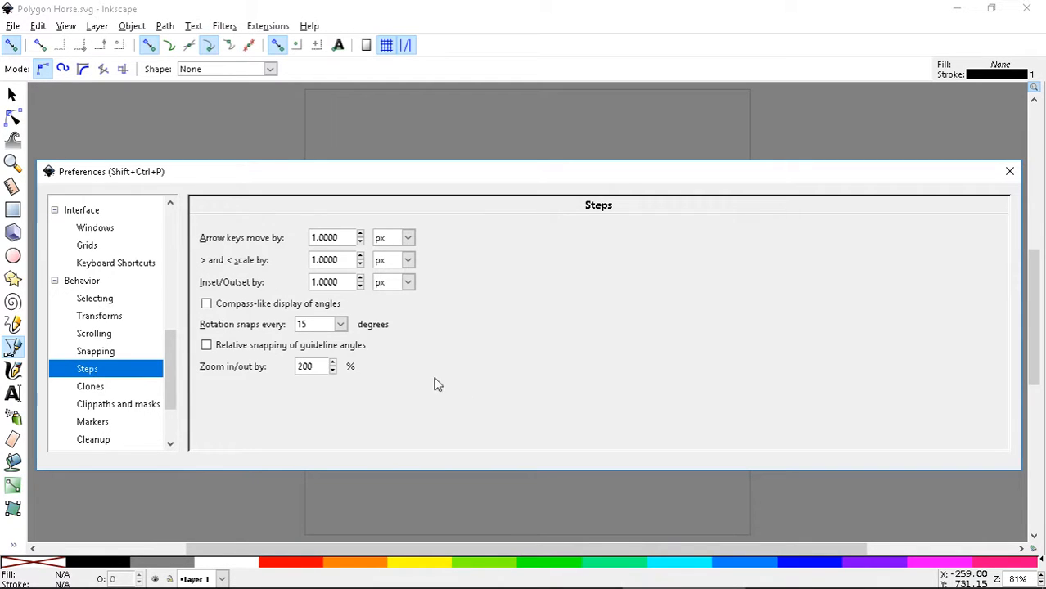
click(341, 324)
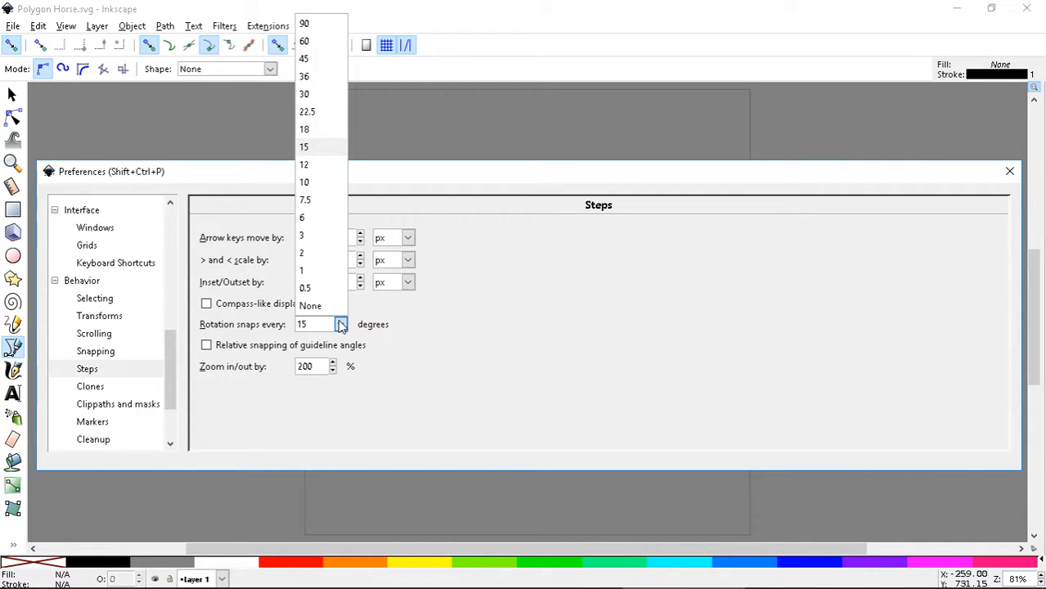
click(340, 324)
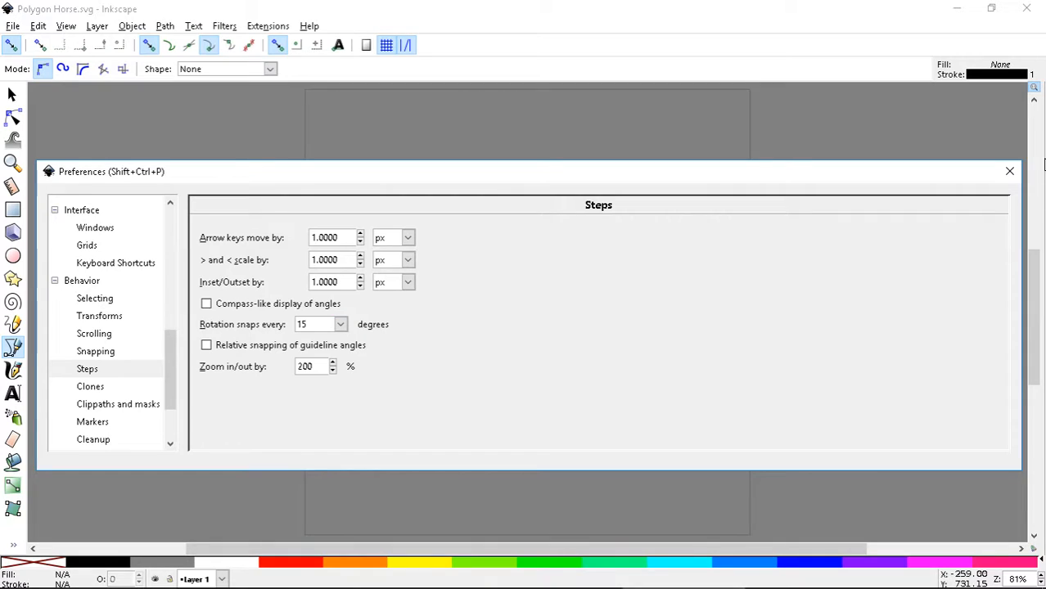
click(1009, 171)
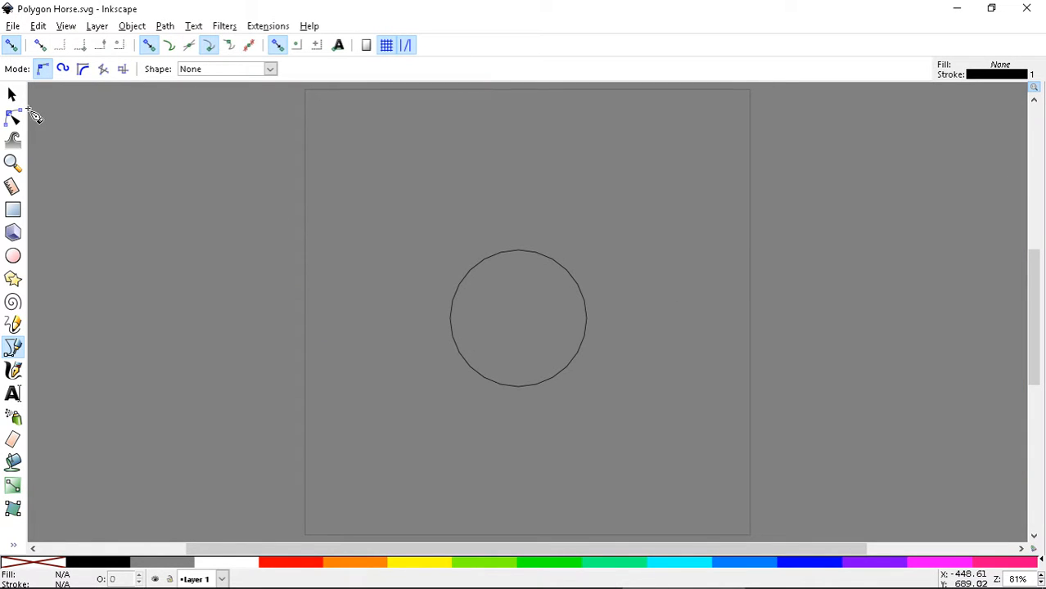
Step: Move the polygon slightly up and to the right, to about X 266, Y 286 px, and save the document
click(11, 95)
click(513, 252)
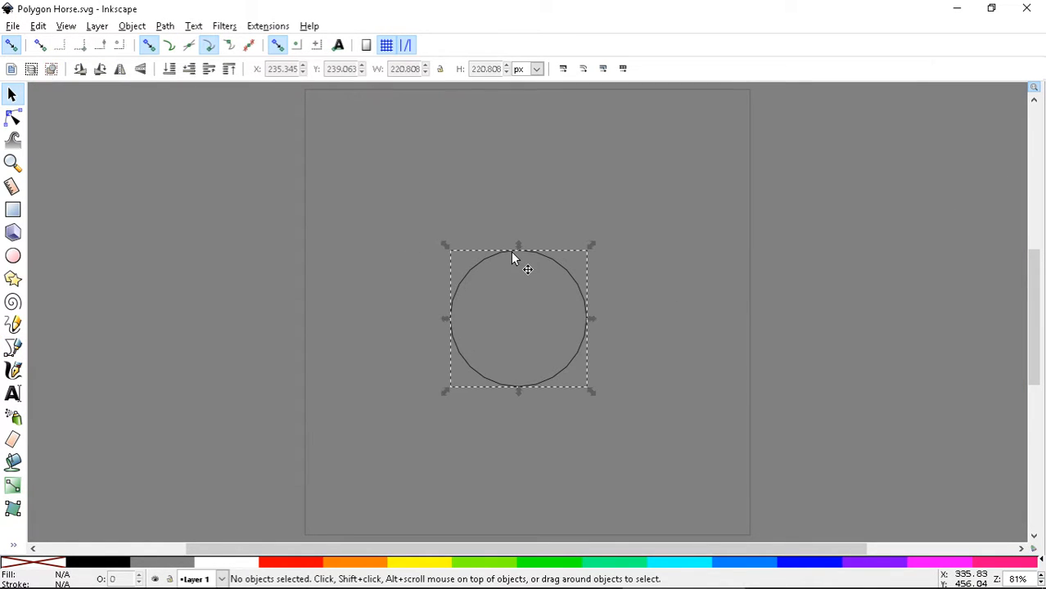
drag(568, 278, 588, 248)
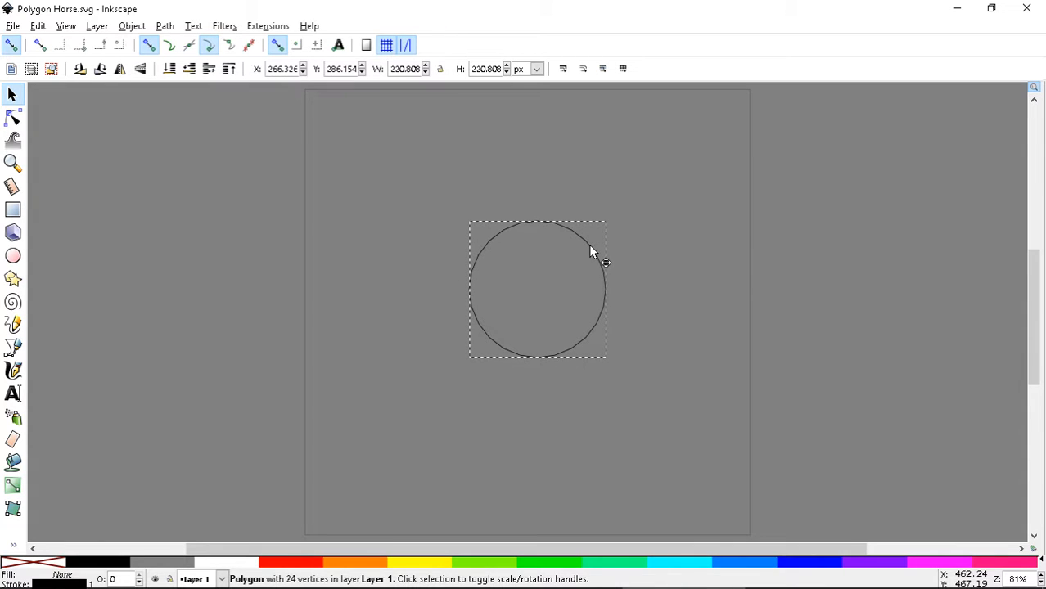
key(ctrl+s)
key(ctrl+s)
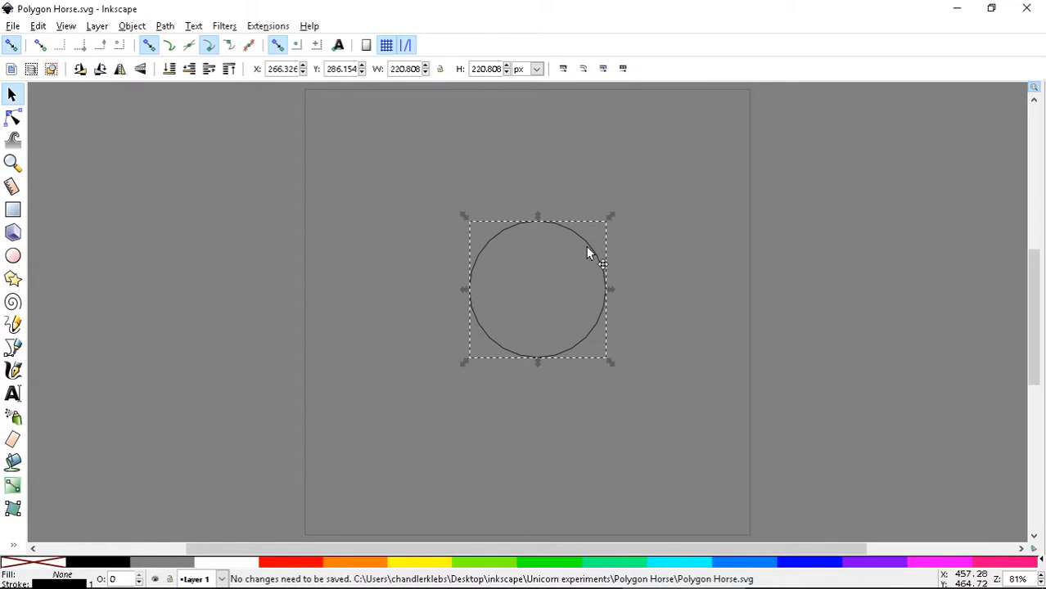
Step: Move the polygon to about X 98, Y 254 px, and place a duplicate of it at about X 509, Y 304 px
drag(586, 249, 472, 284)
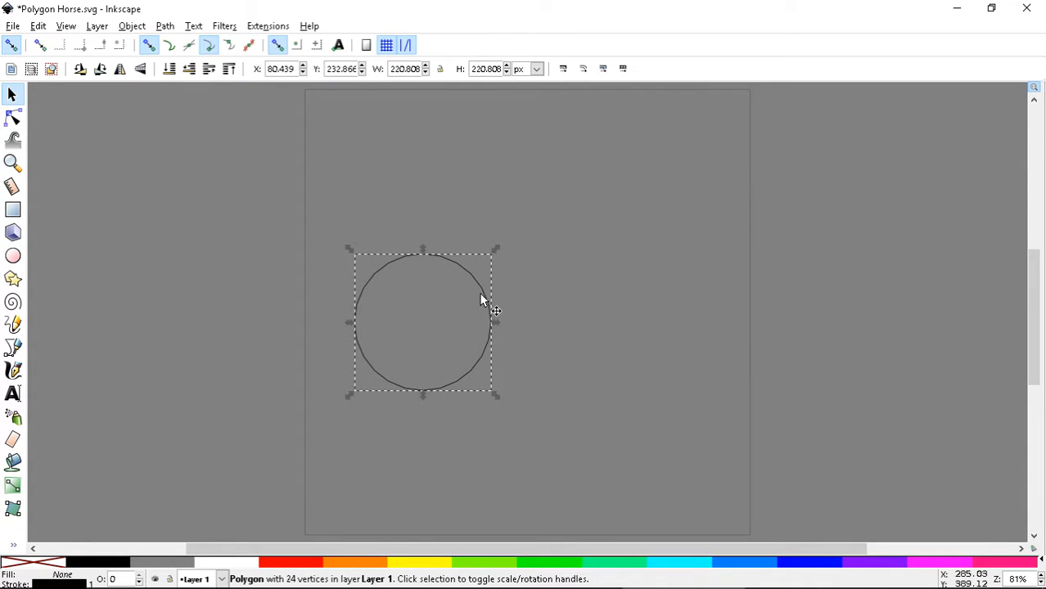
mouse_move(484, 291)
mouse_down()
mouse_move(491, 297)
mouse_move(504, 283)
mouse_move(495, 282)
mouse_up()
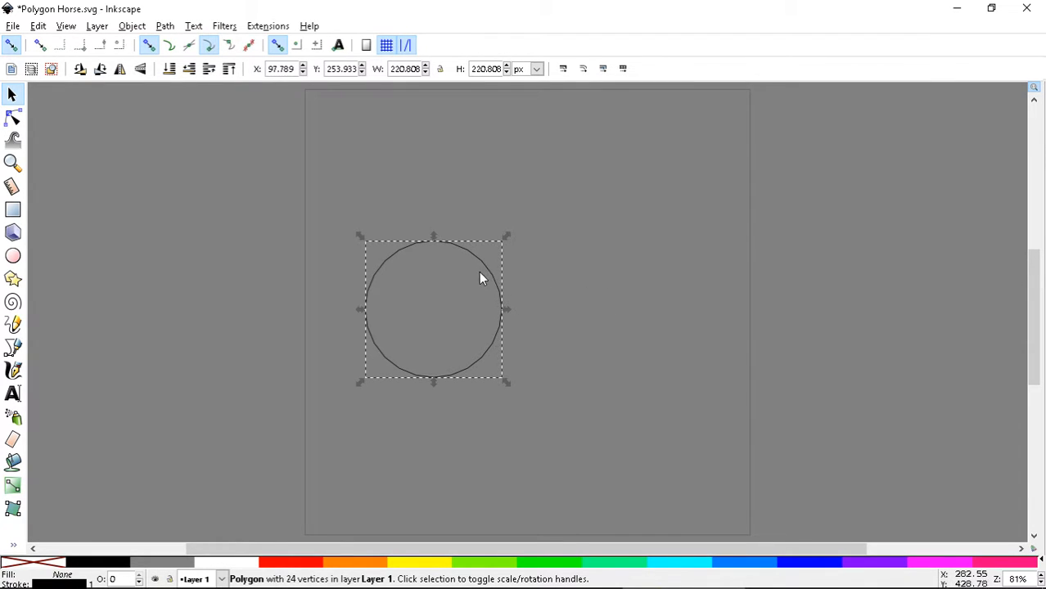
key(ctrl+d)
drag(481, 270, 530, 262)
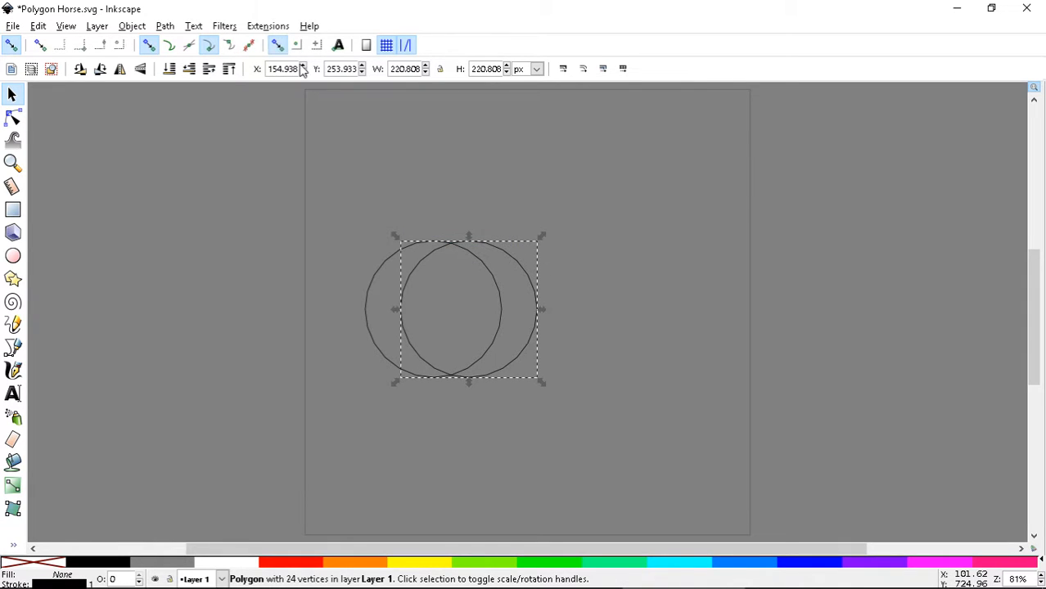
drag(514, 263, 735, 242)
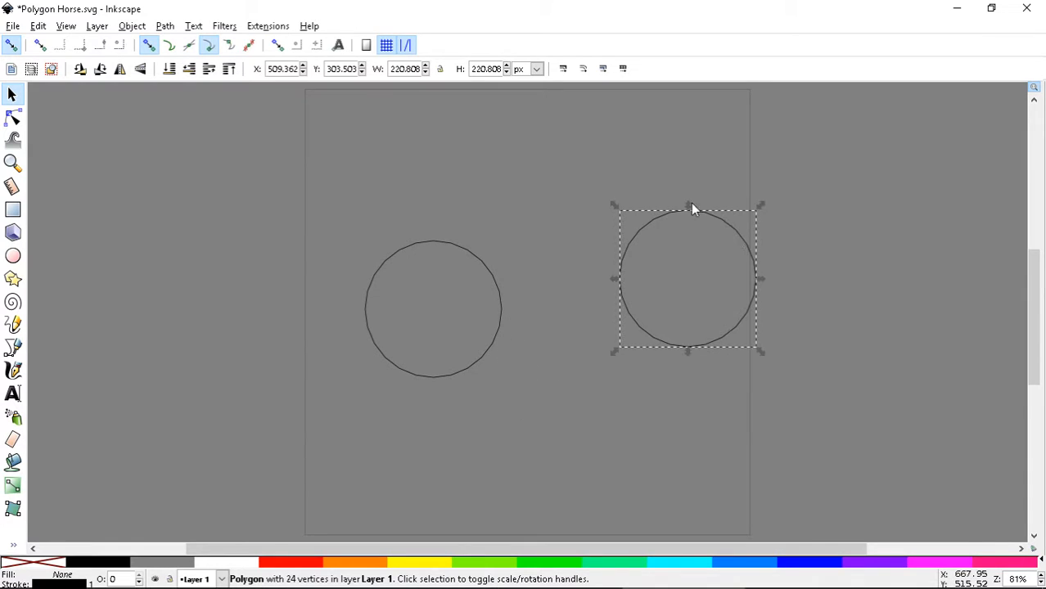
Step: Turn off snapping of nodes, paths and handles
click(148, 47)
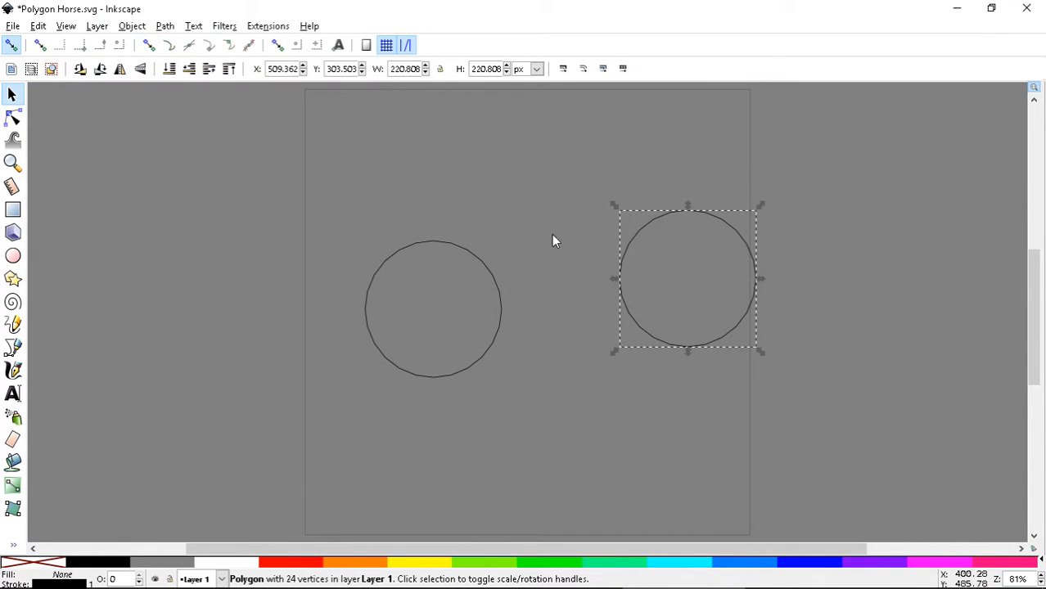
Step: Turn node snapping back on, then with all snapping disabled move the right polygon freely to about X 437, Y 258 px
drag(638, 248, 561, 254)
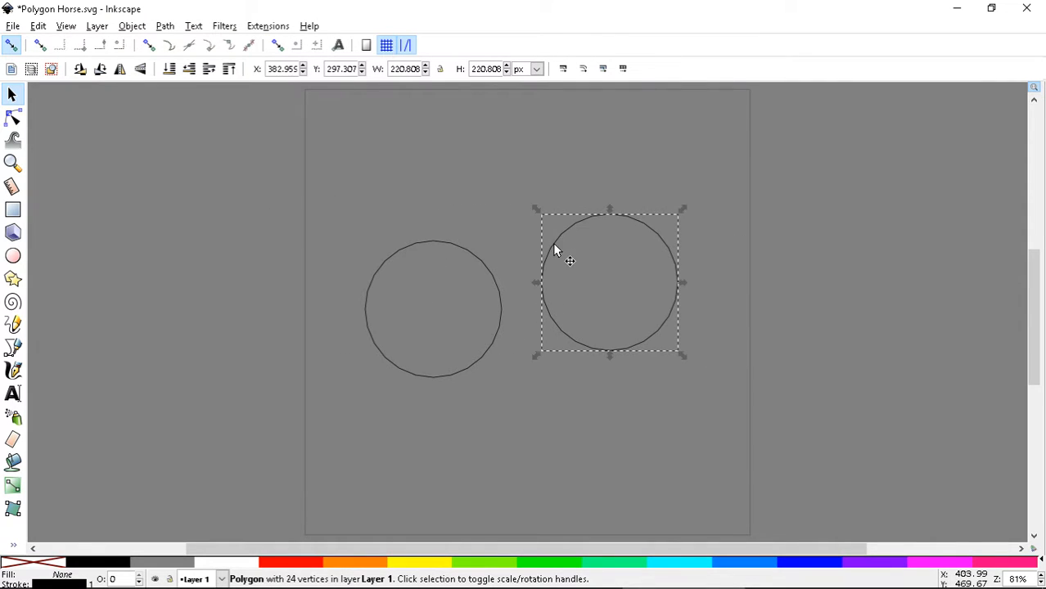
click(148, 45)
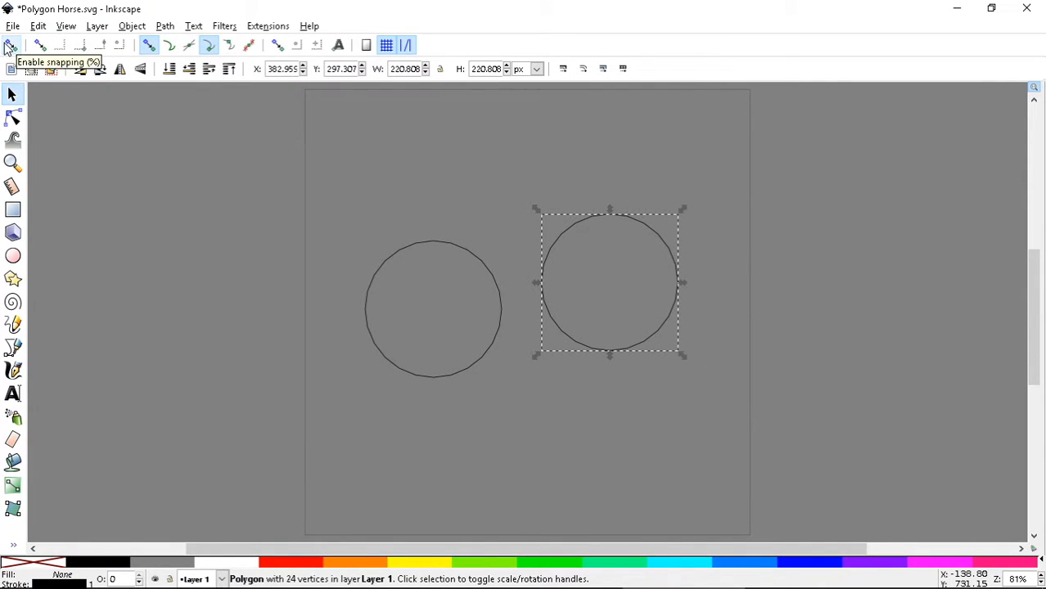
click(12, 45)
drag(559, 239, 591, 263)
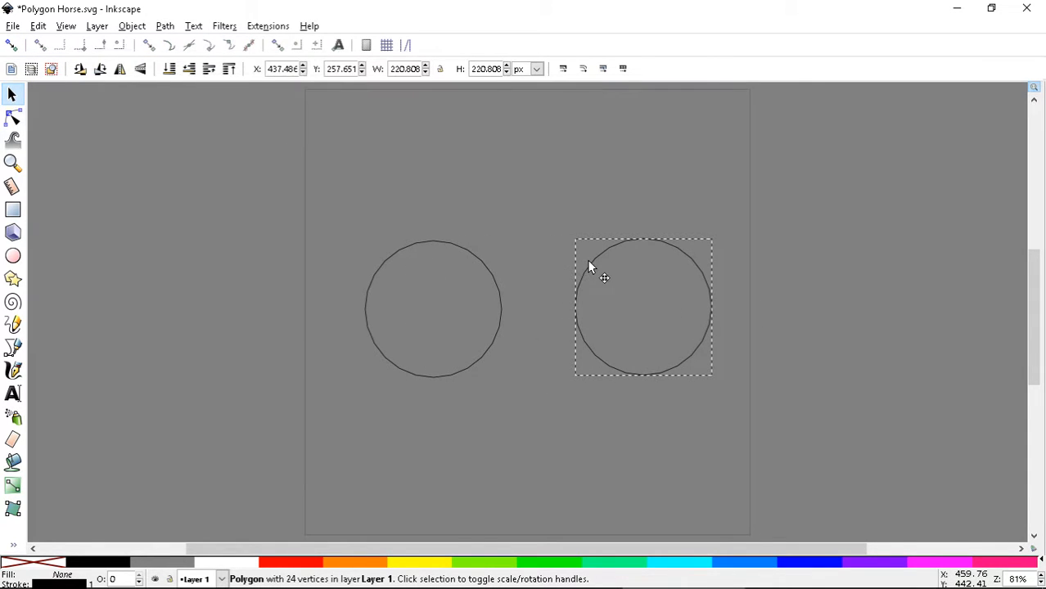
Step: Re-enable snapping, snap the right polygon's side node onto the left polygon's at about X 319, Y 254 px, and save the document
click(12, 45)
drag(598, 260, 534, 247)
click(587, 178)
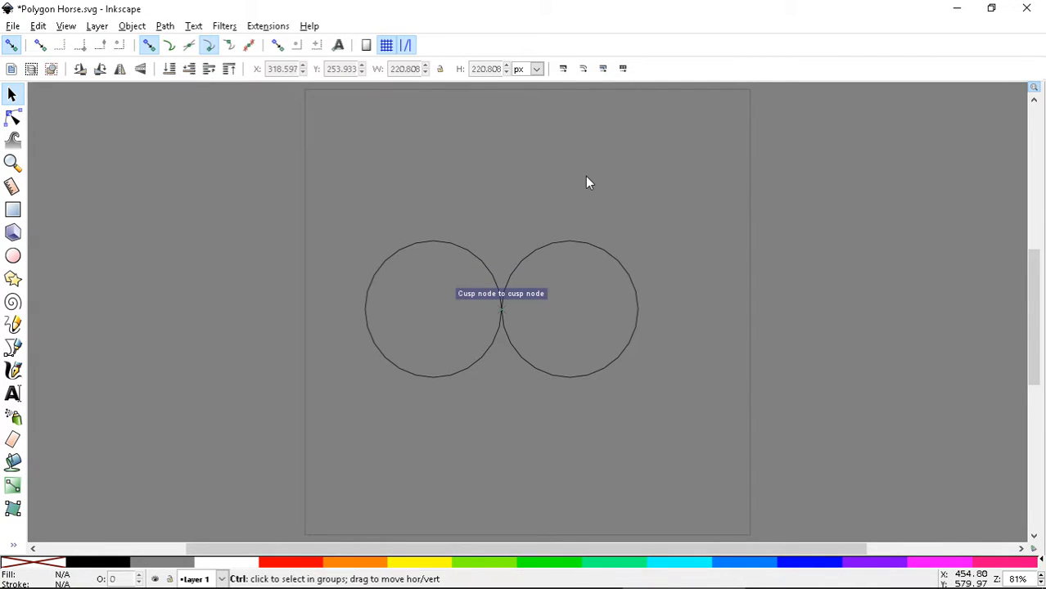
key(ctrl+s)
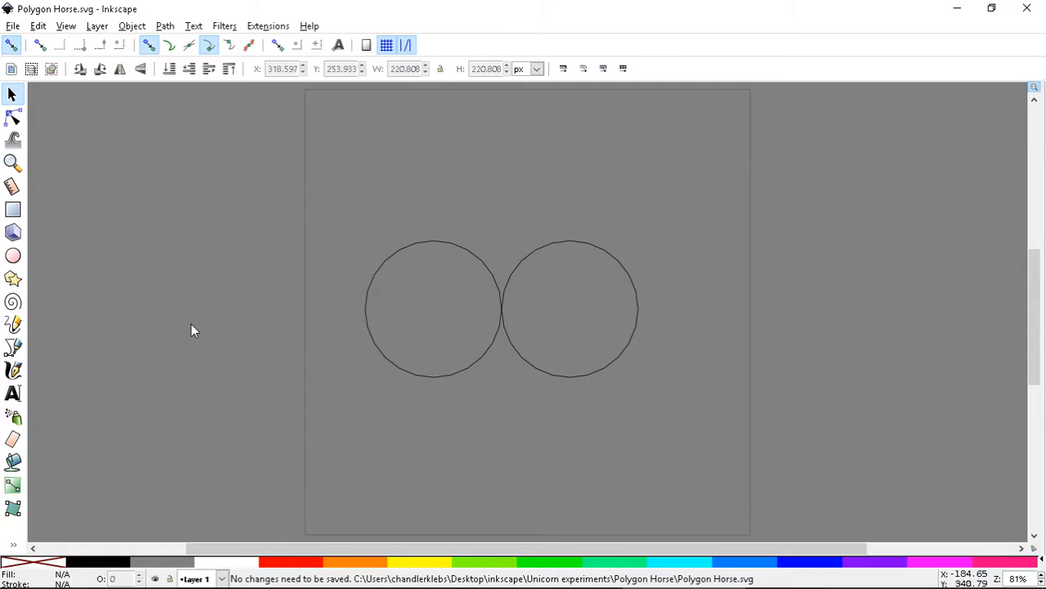
click(12, 95)
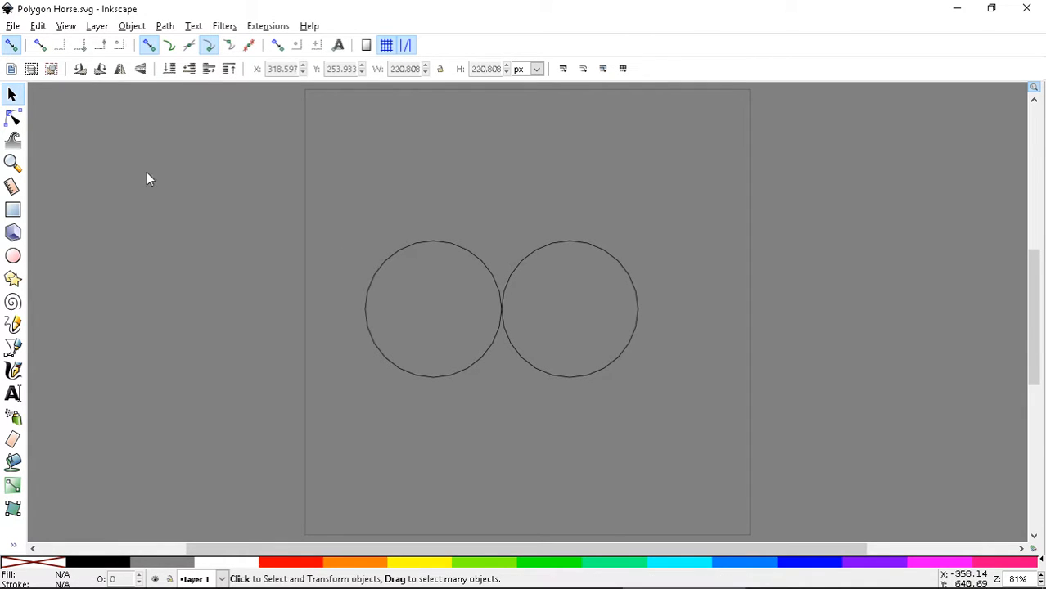
click(397, 248)
click(254, 240)
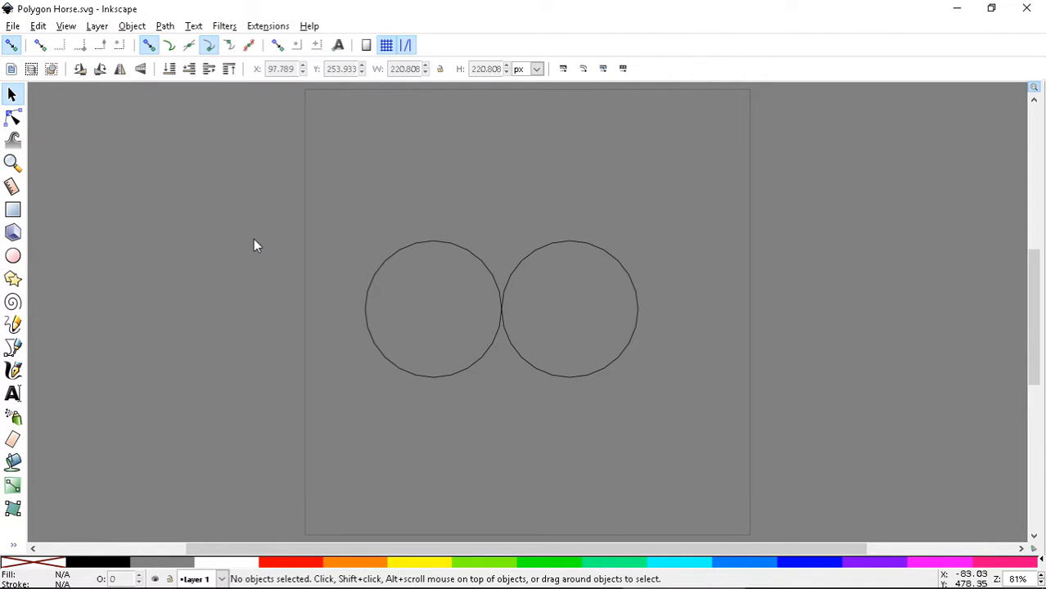
key(ctrl+s)
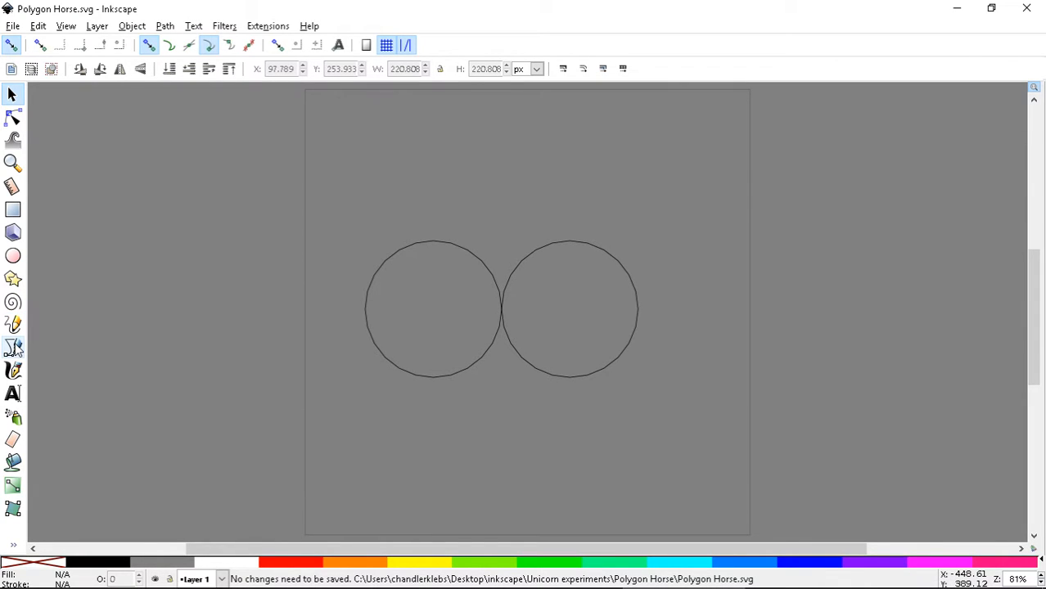
Step: Duplicate the right polygon, snap the copy across both polygons at about X 208, Y 254 px, and delete that copy
click(13, 95)
click(630, 279)
key(ctrl+d)
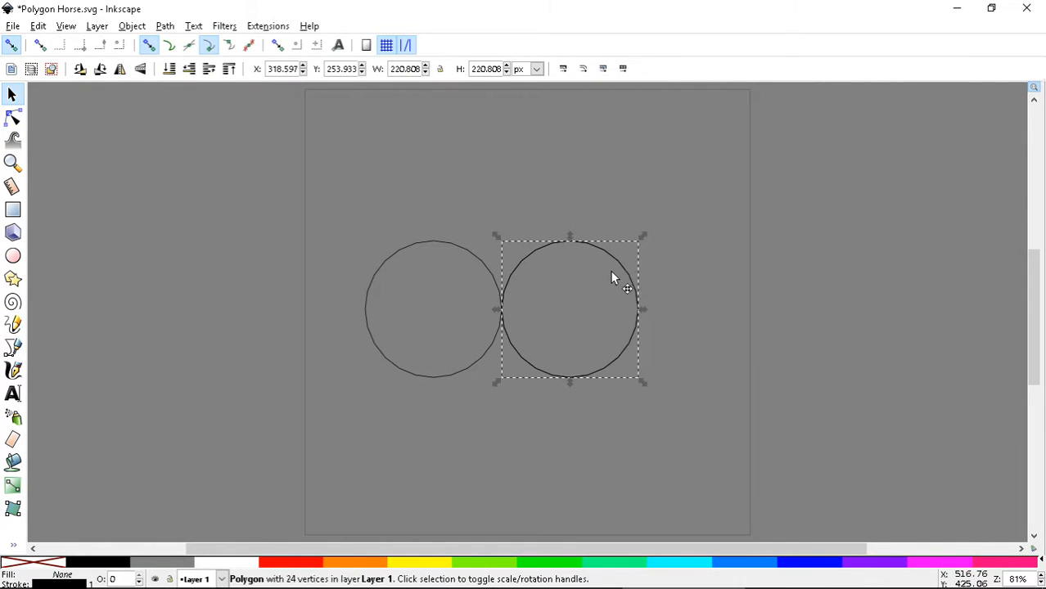
drag(613, 276, 556, 279)
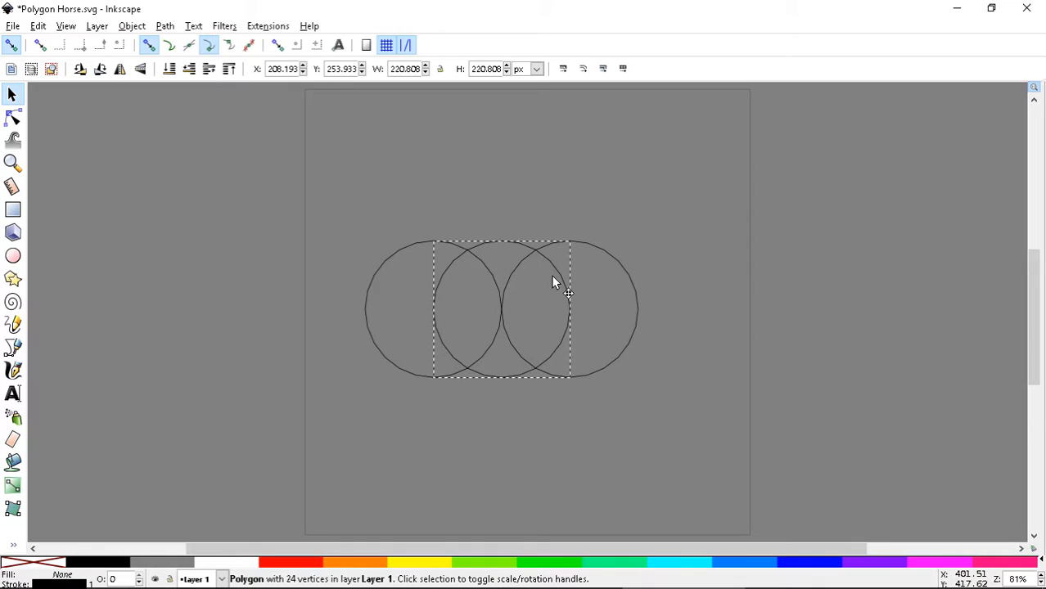
drag(553, 282, 550, 276)
click(693, 252)
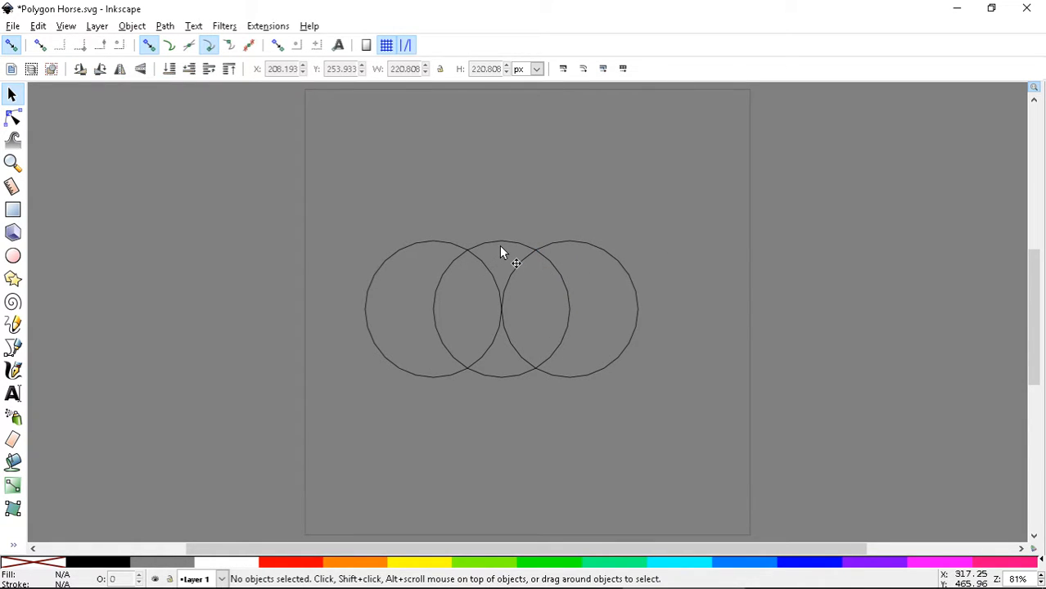
drag(502, 249, 773, 249)
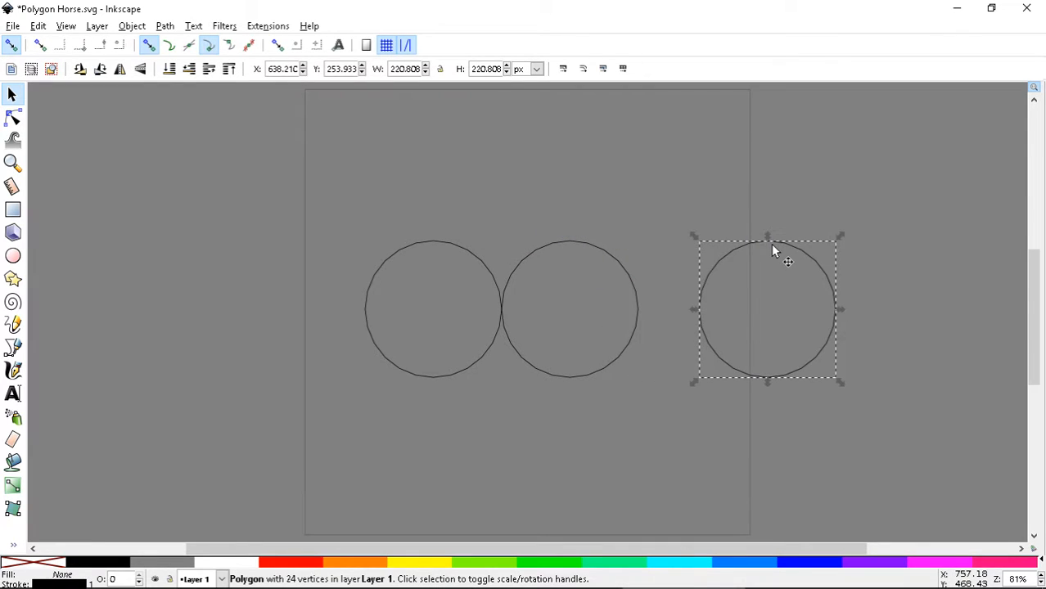
key(Delete)
click(13, 350)
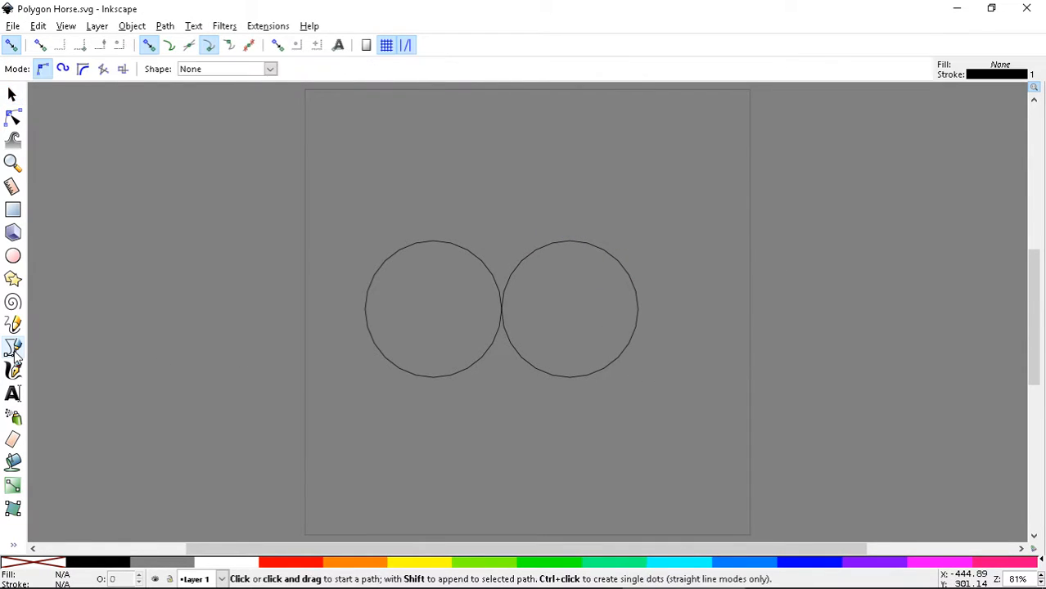
click(433, 242)
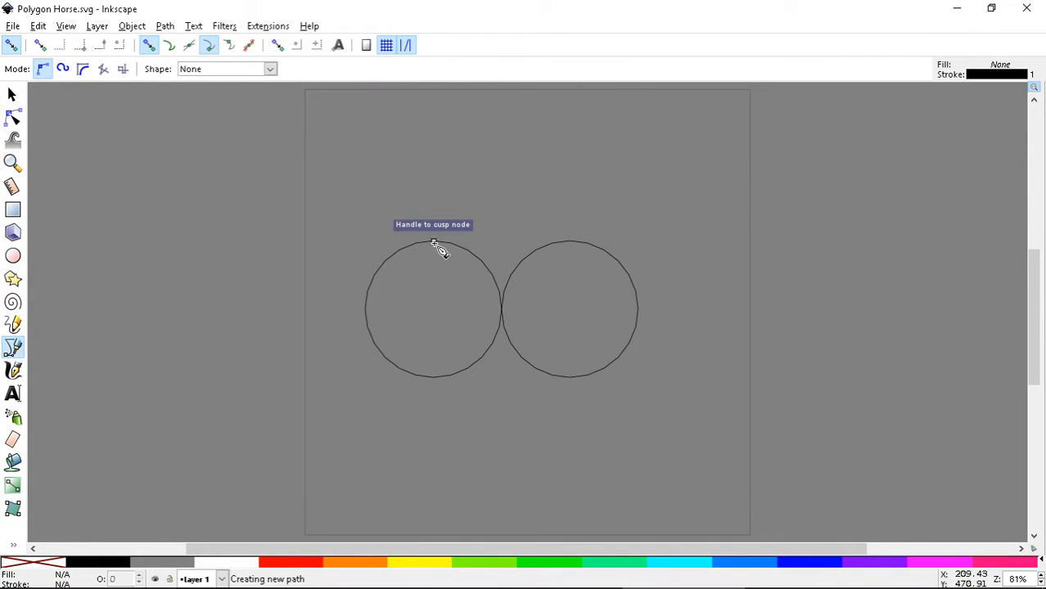
click(570, 244)
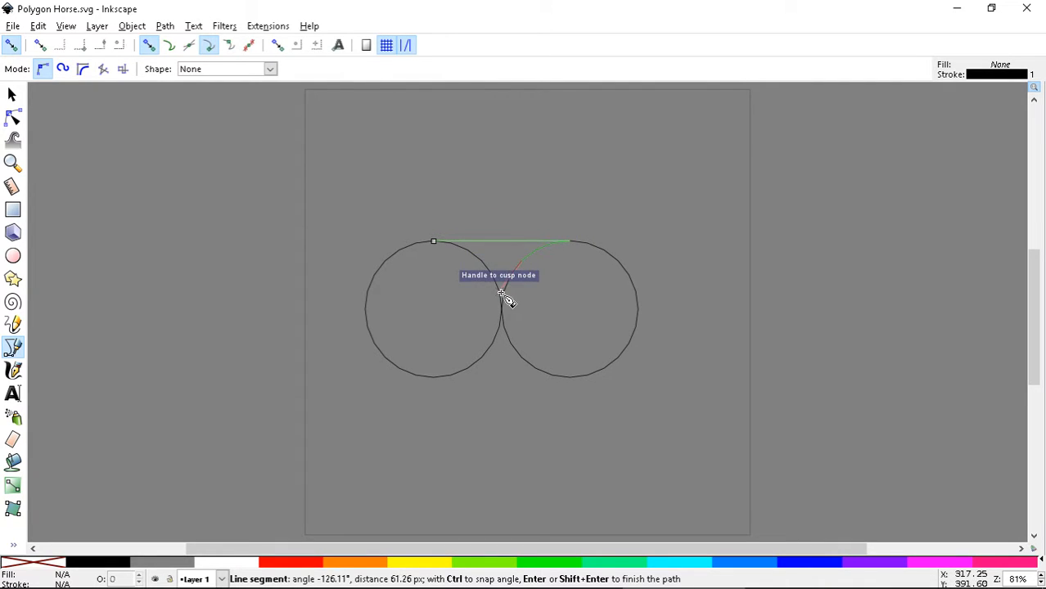
click(521, 262)
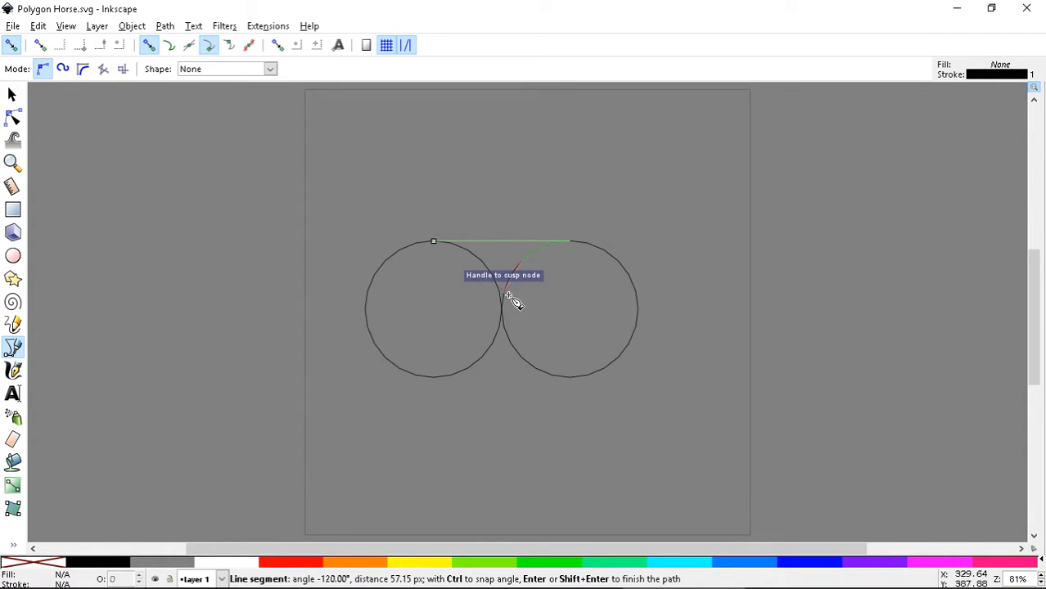
key(Escape)
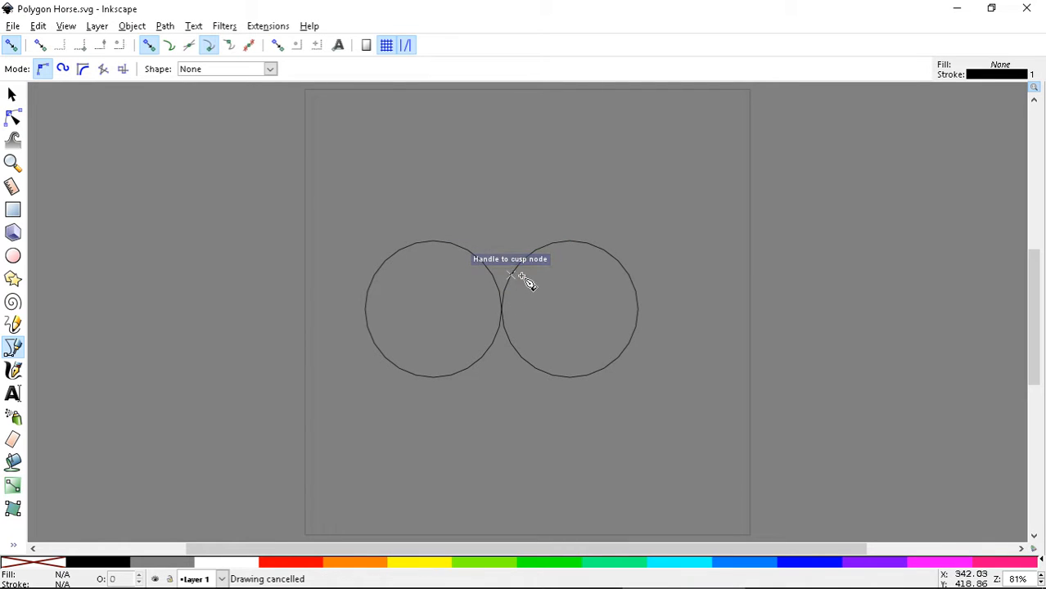
click(572, 242)
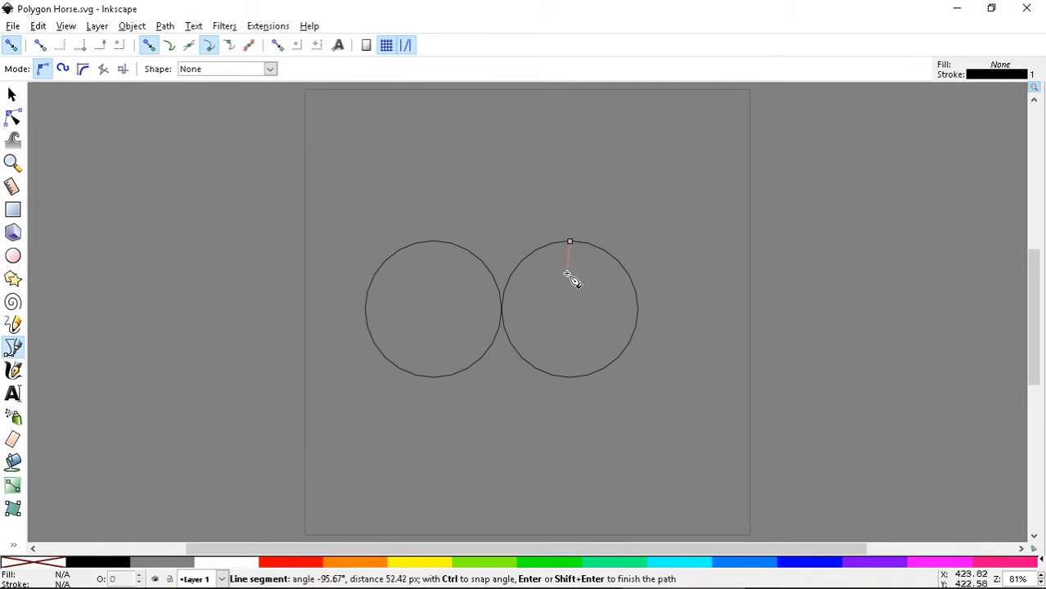
click(573, 378)
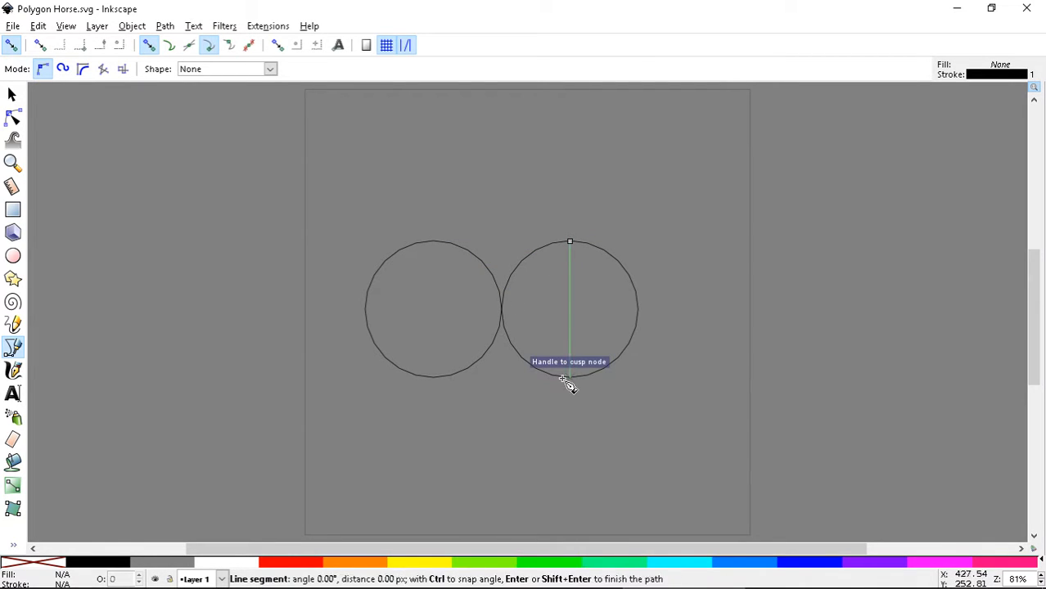
click(433, 378)
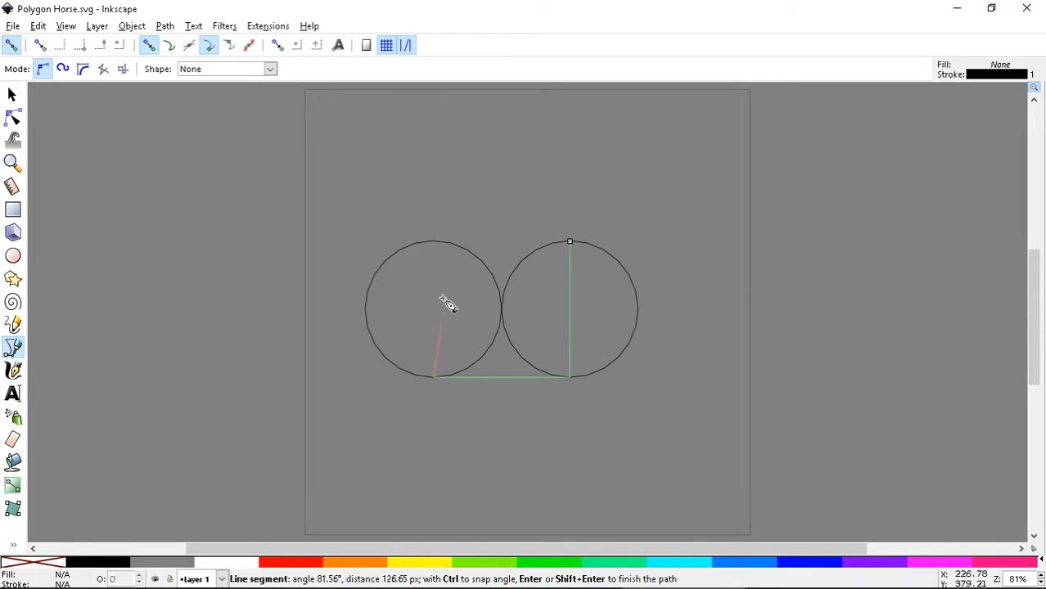
key(Escape)
Step: Draw a closed square path about 221 px wide with the Pen tool through both polygons' top and bottom nodes, and save the document
click(433, 241)
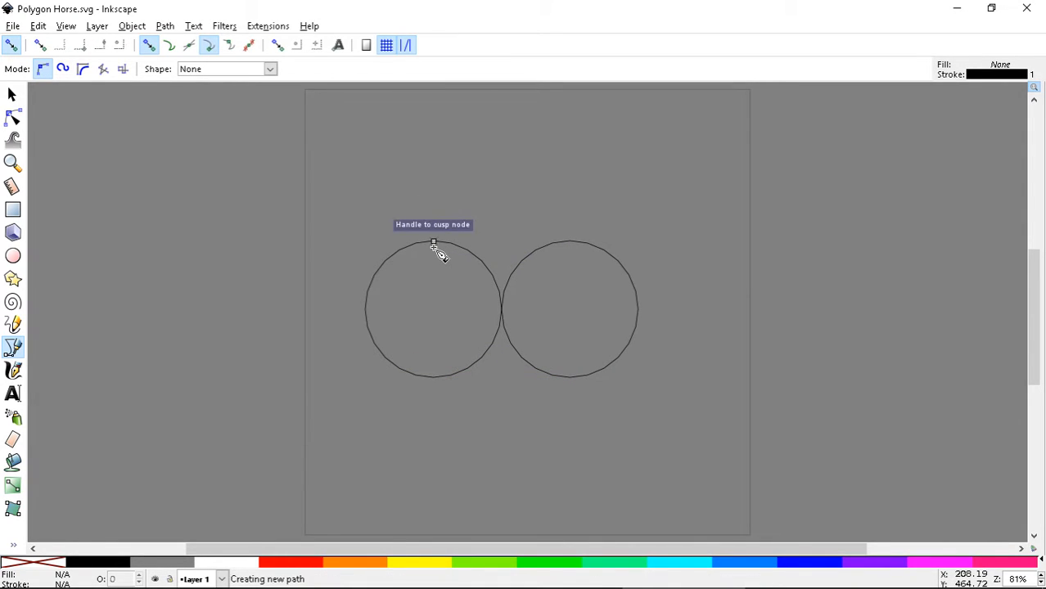
click(570, 243)
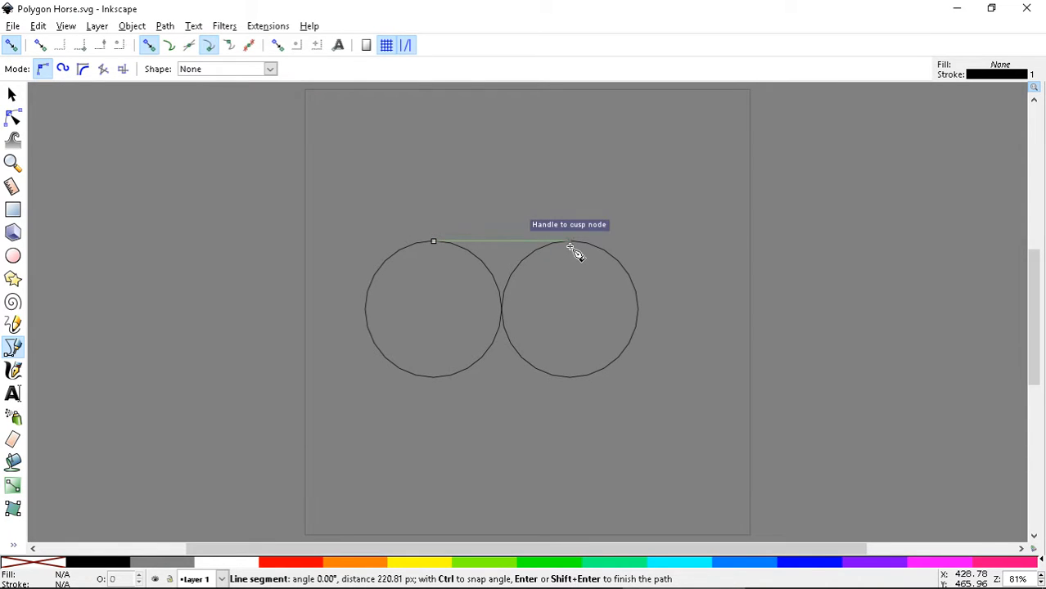
click(572, 377)
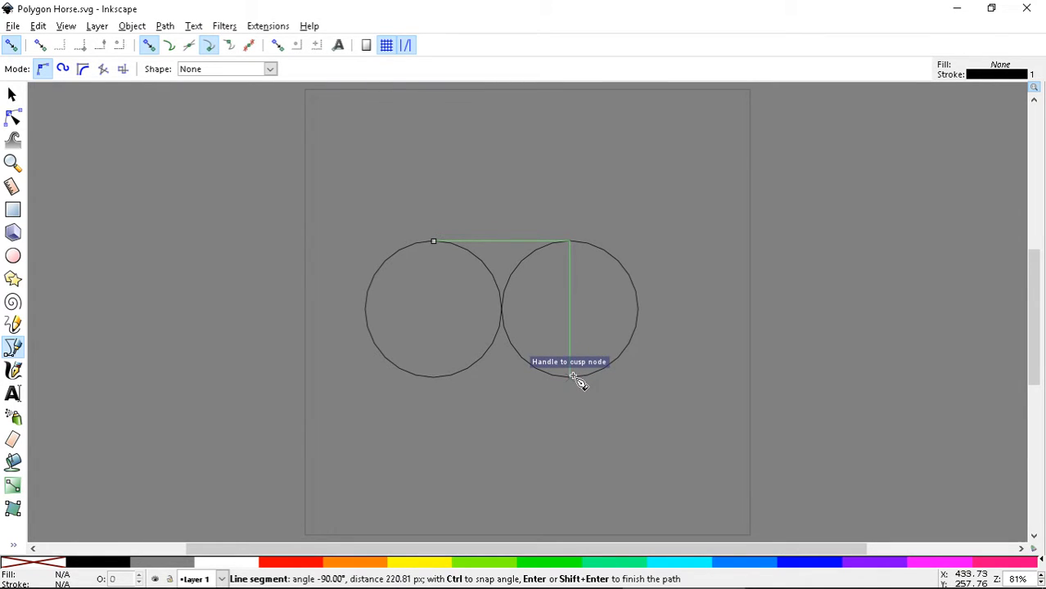
click(440, 381)
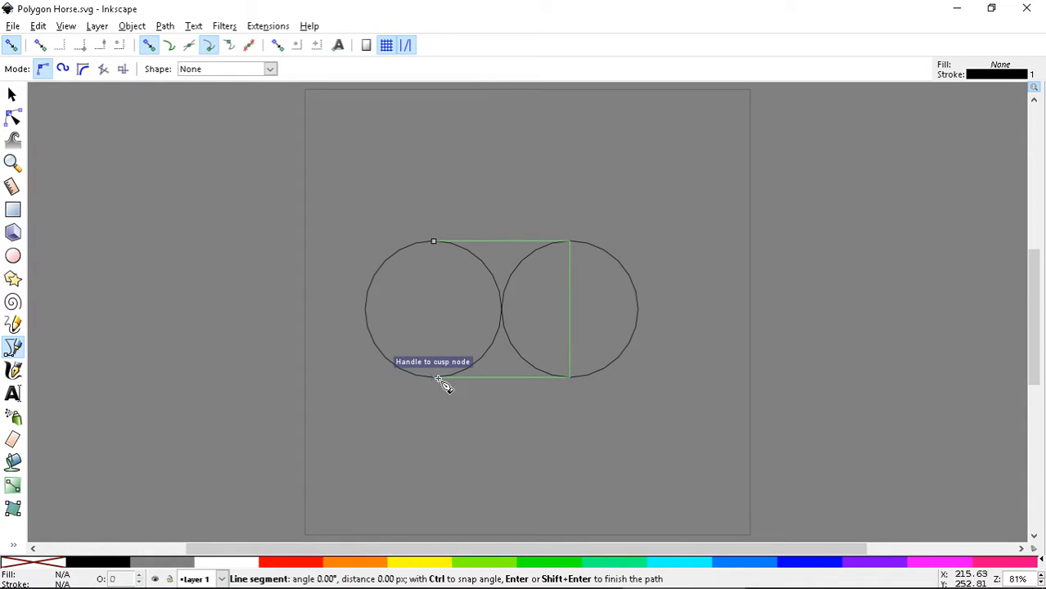
click(434, 244)
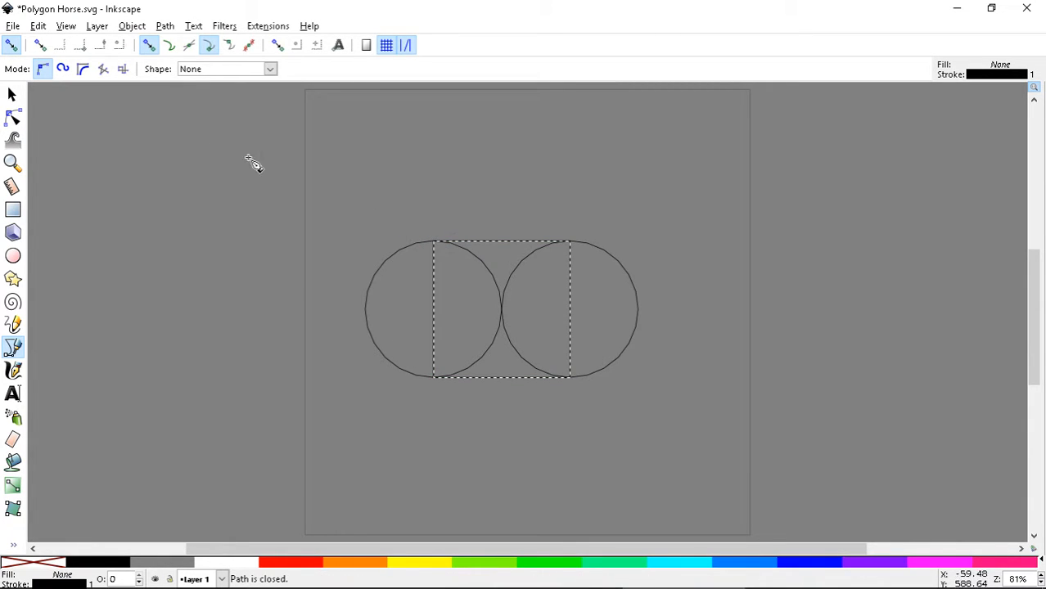
click(11, 95)
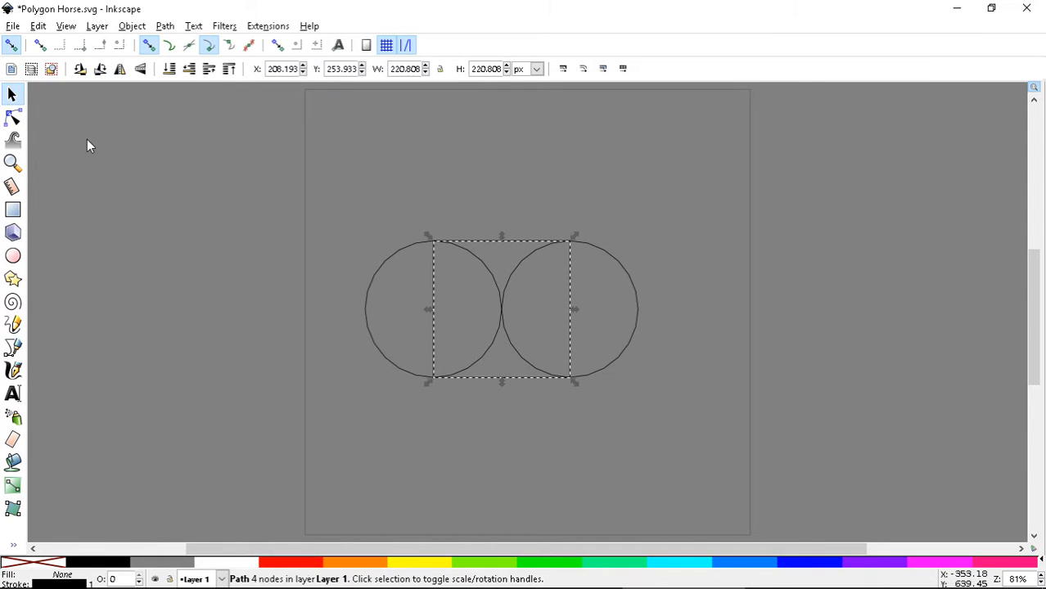
click(106, 154)
key(ctrl+s)
key(ctrl+s)
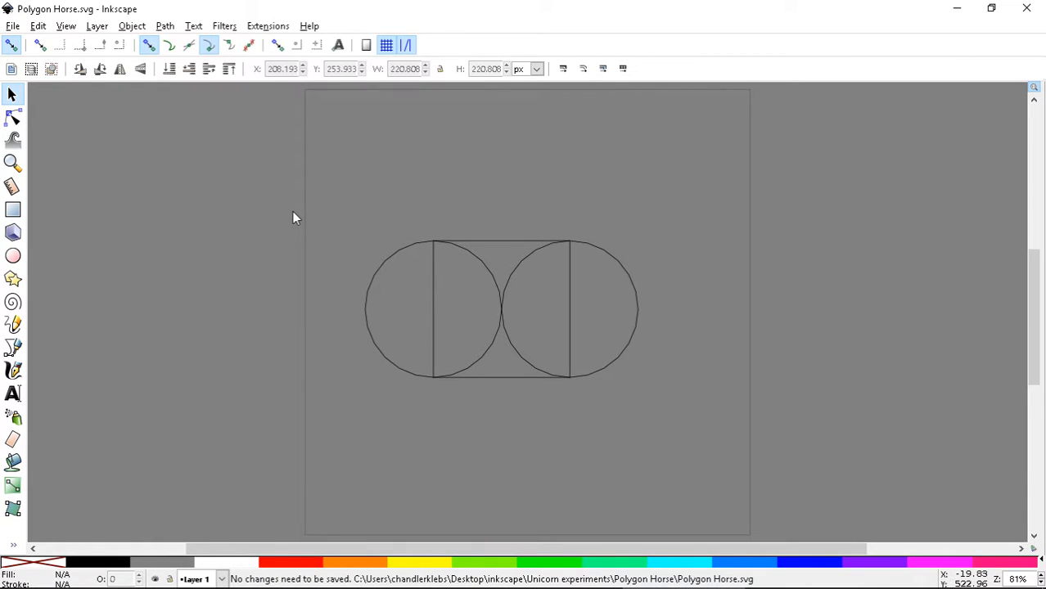
Step: Group the two polygons and the square path, and save the document
drag(292, 212, 789, 419)
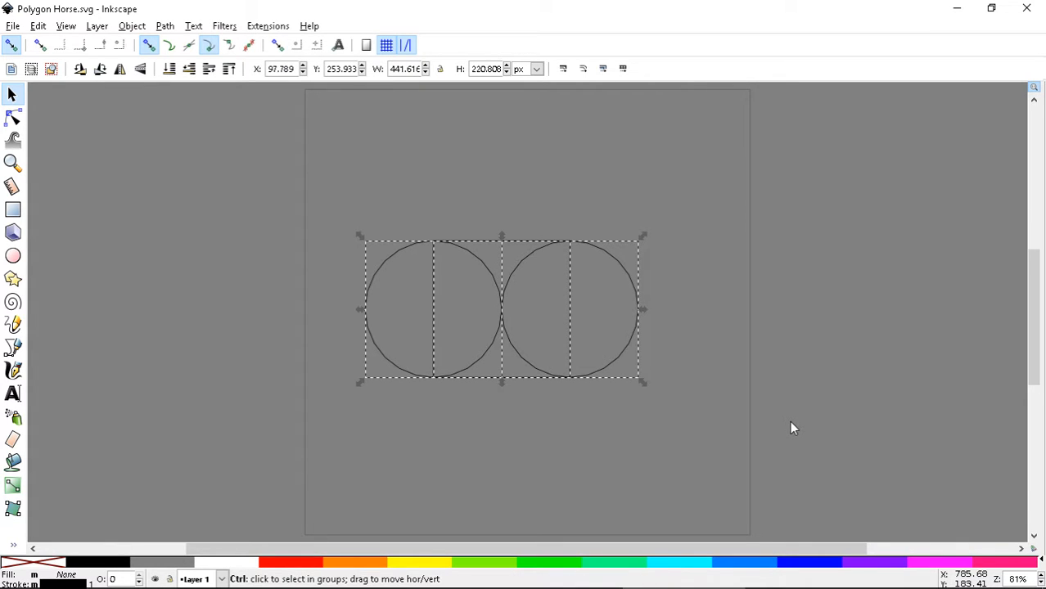
key(ctrl+g)
click(750, 353)
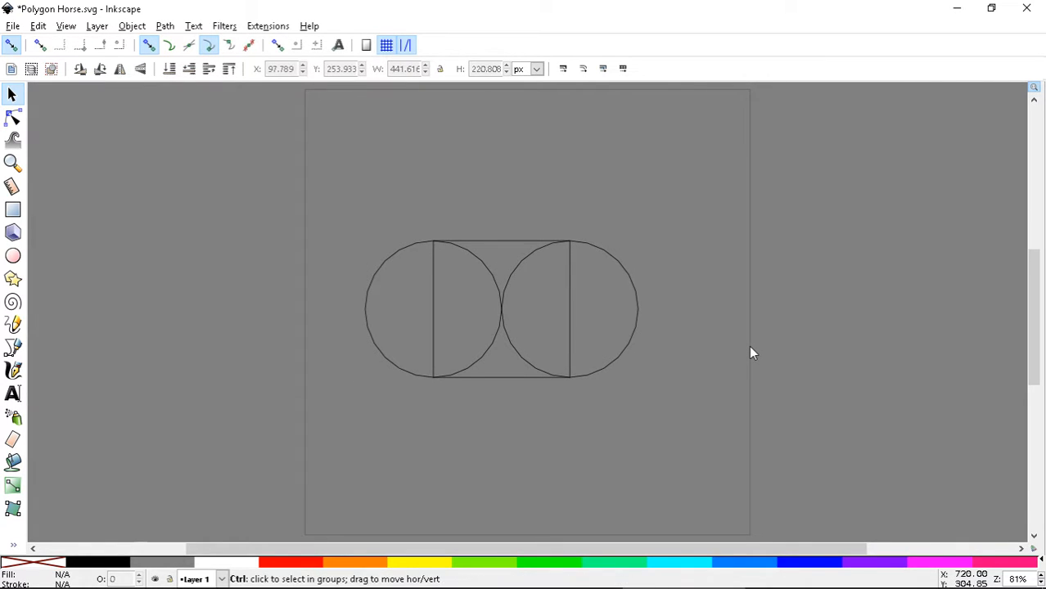
key(ctrl+s)
key(ctrl+s)
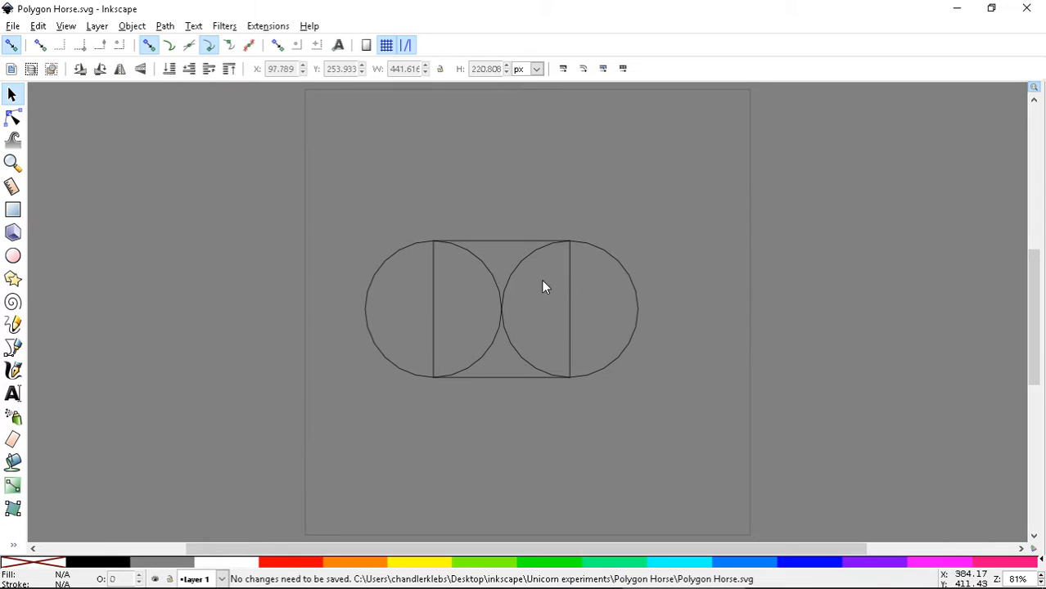
Step: Try several fills on the group, including cyan, purple and magenta, and set its fill to pink FF0080
click(567, 288)
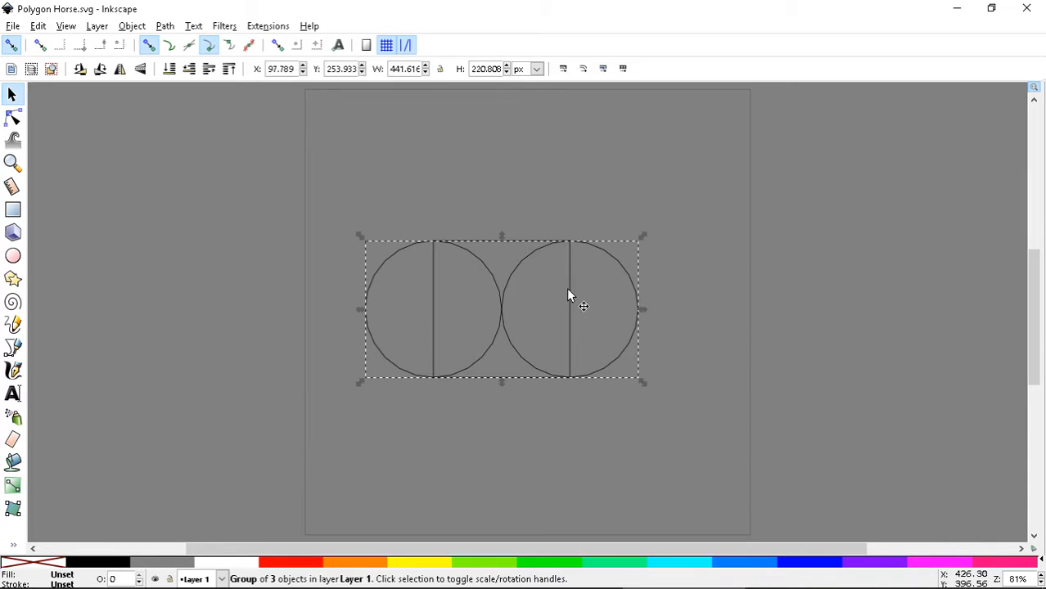
click(692, 564)
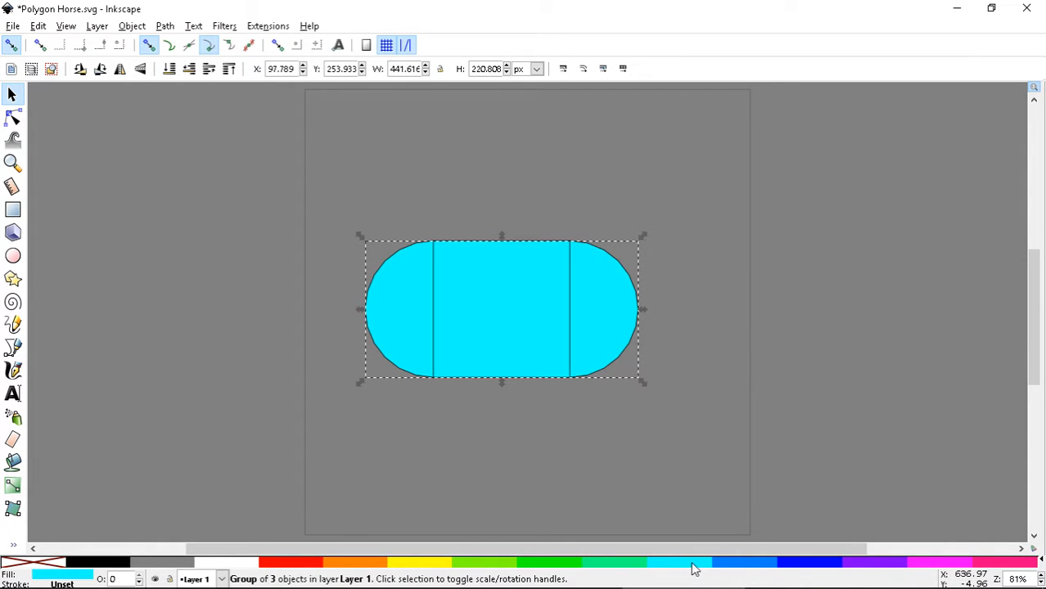
click(760, 564)
click(861, 563)
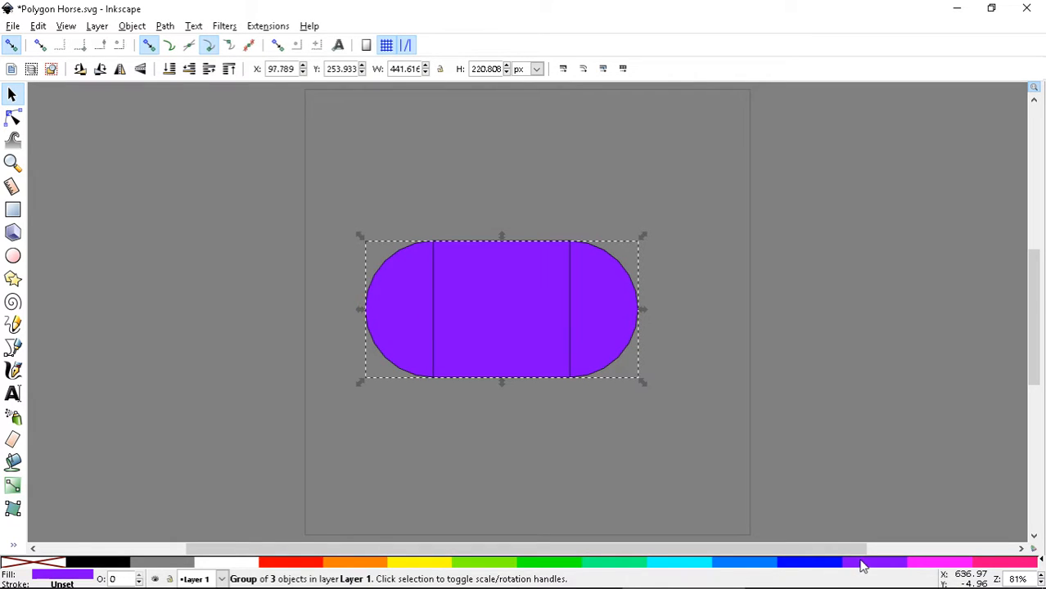
click(947, 564)
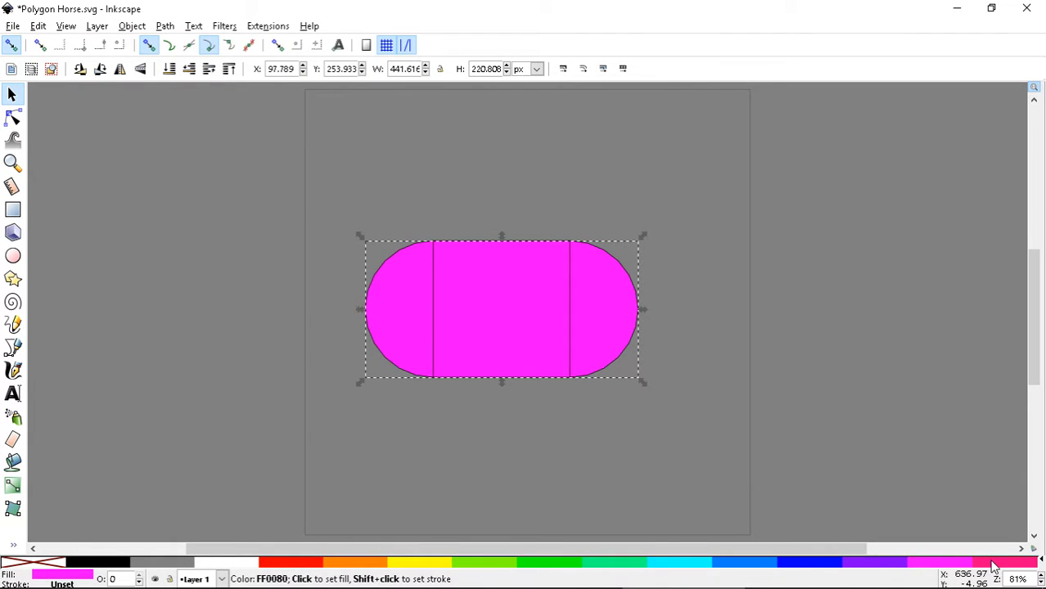
click(990, 563)
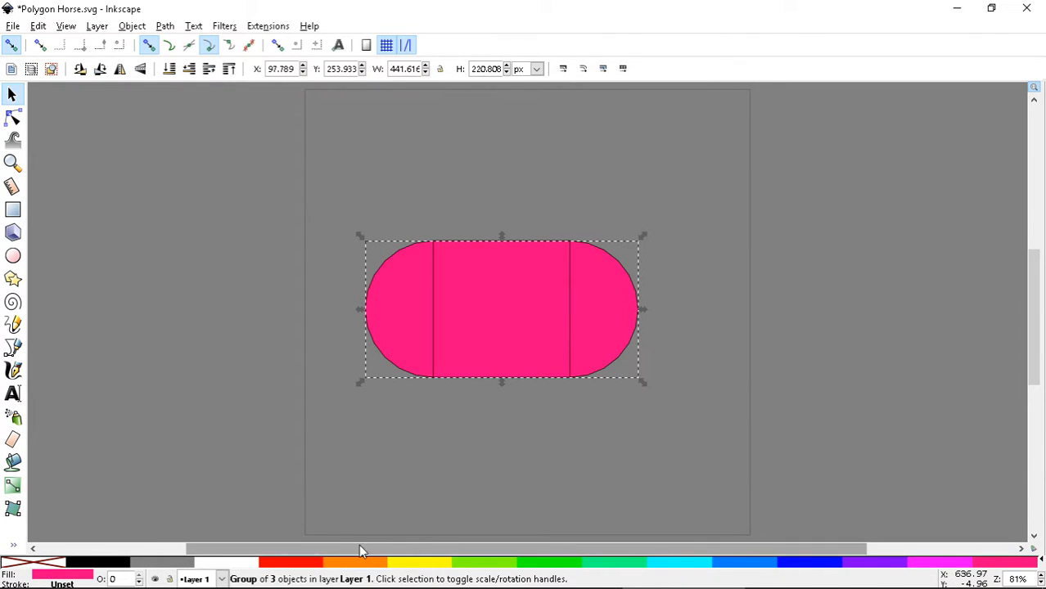
Step: Set the group's fill to red FF0000 and save the document
click(292, 564)
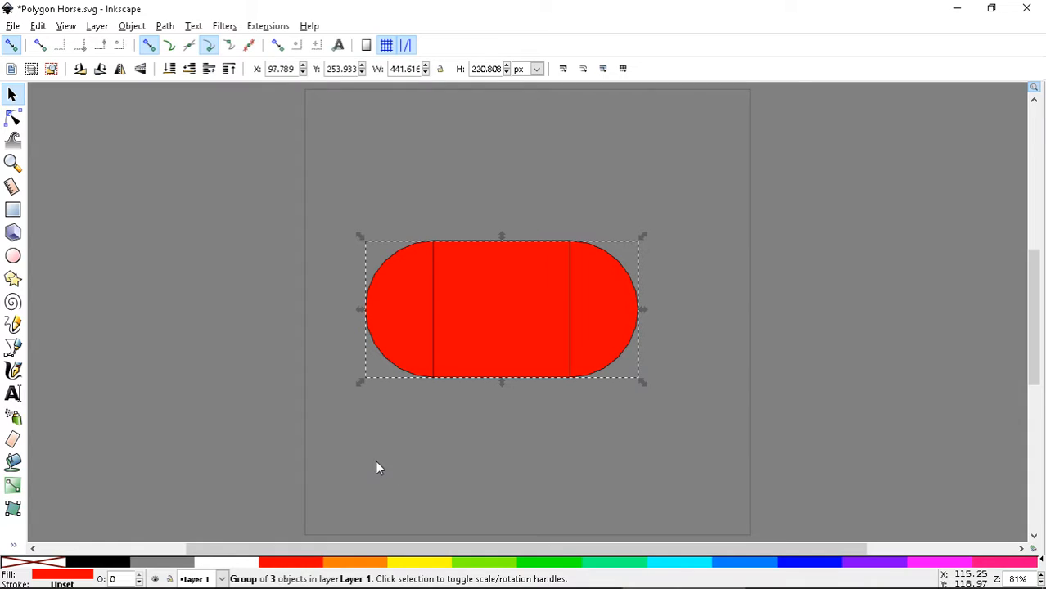
key(ctrl+s)
key(ctrl+s)
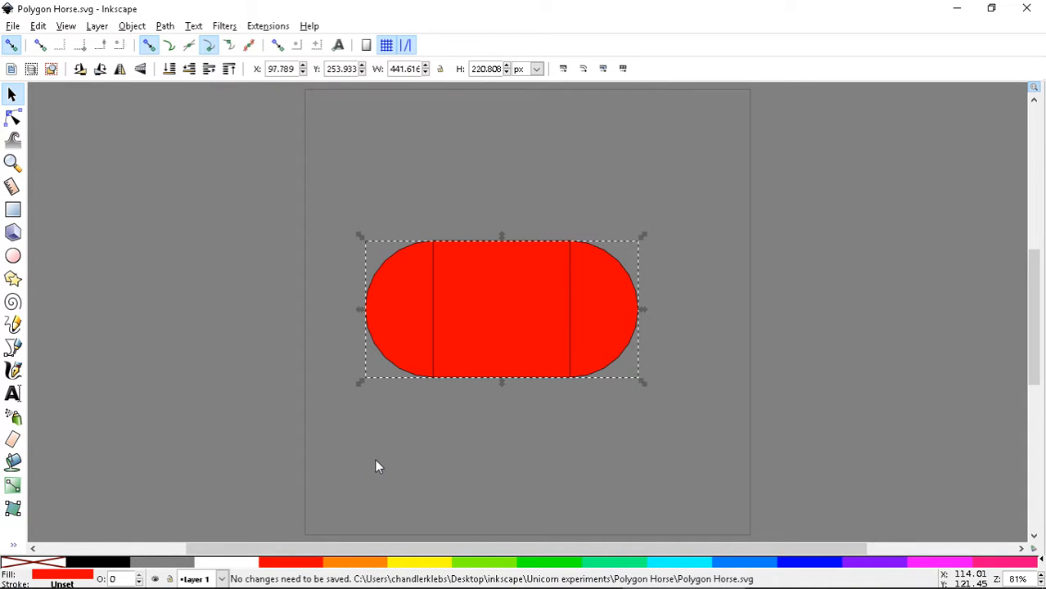
key(ctrl+s)
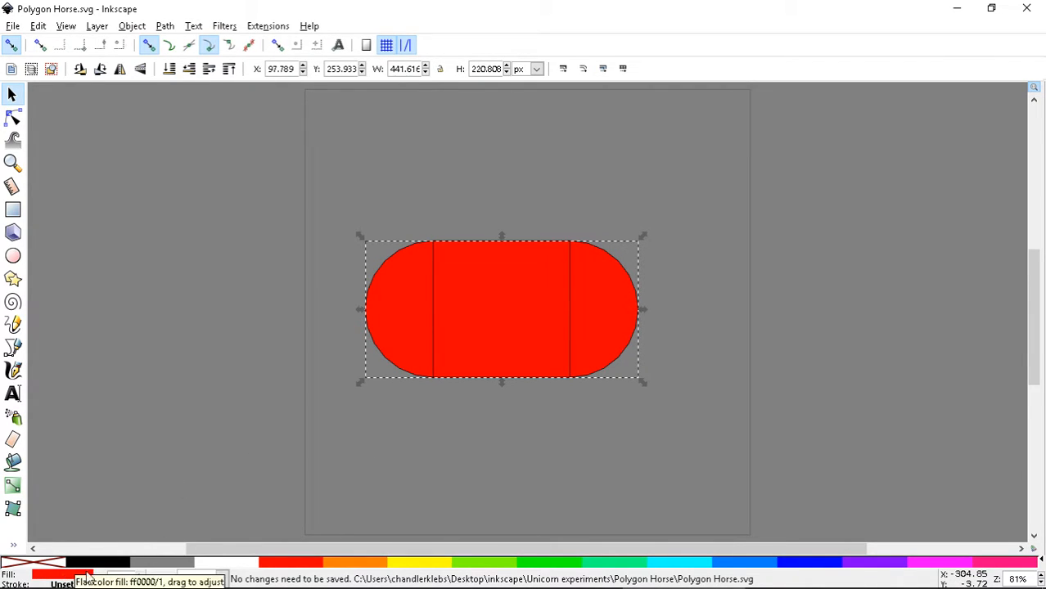
Step: Try orange, yellow and green fills on the group, and set its fill back to red
click(387, 562)
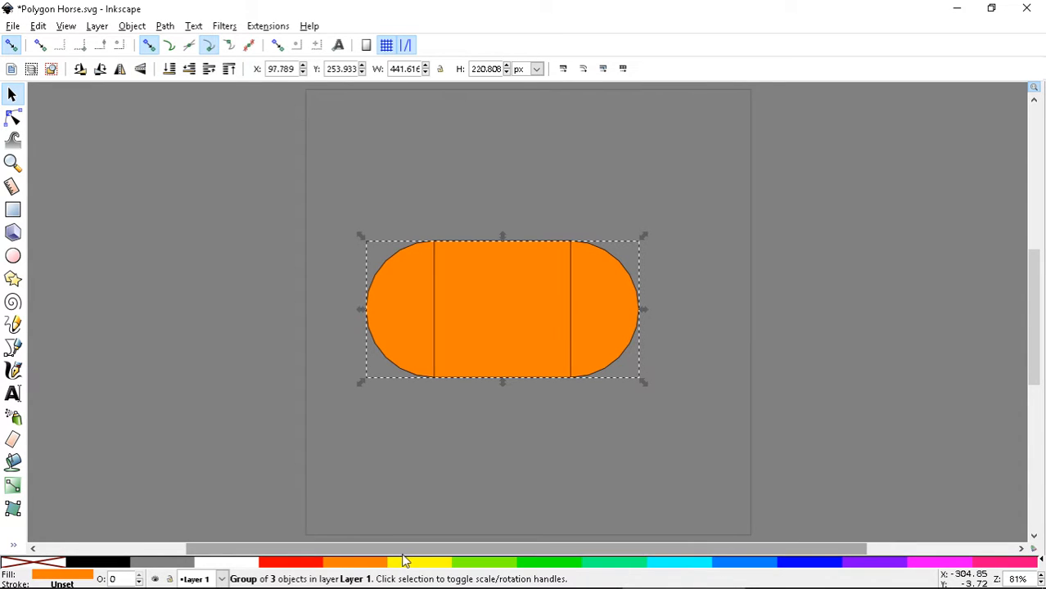
click(421, 564)
click(477, 566)
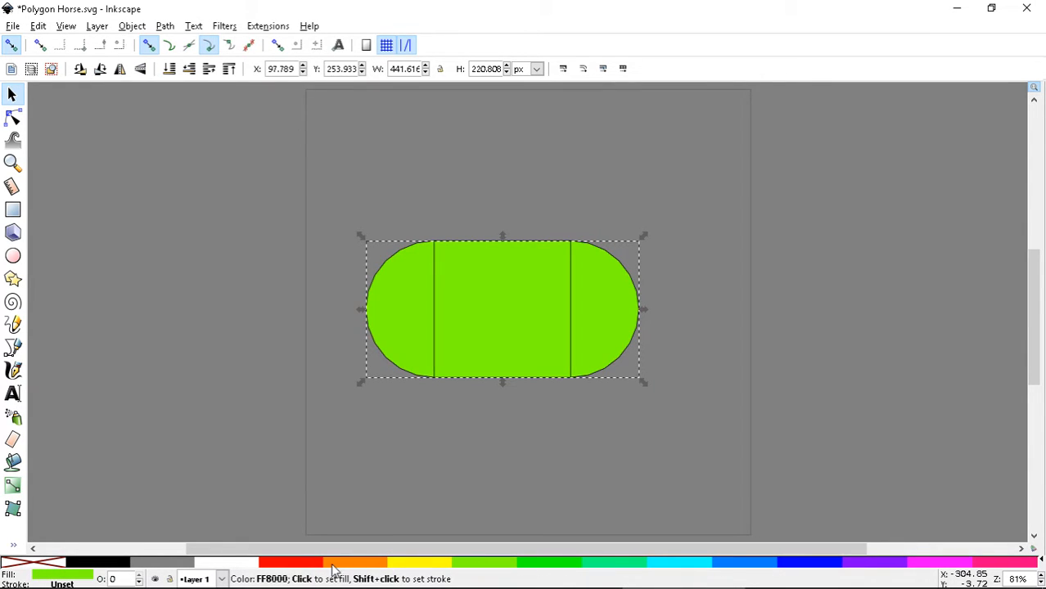
click(297, 564)
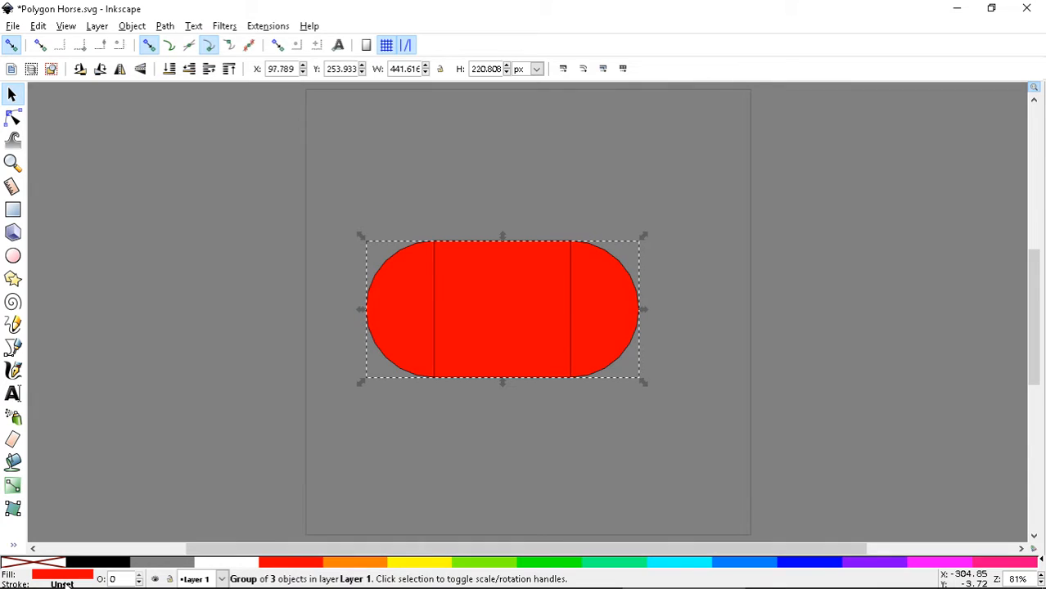
Step: Remove the group's stroke, deselect the group and save the document
right_click(64, 584)
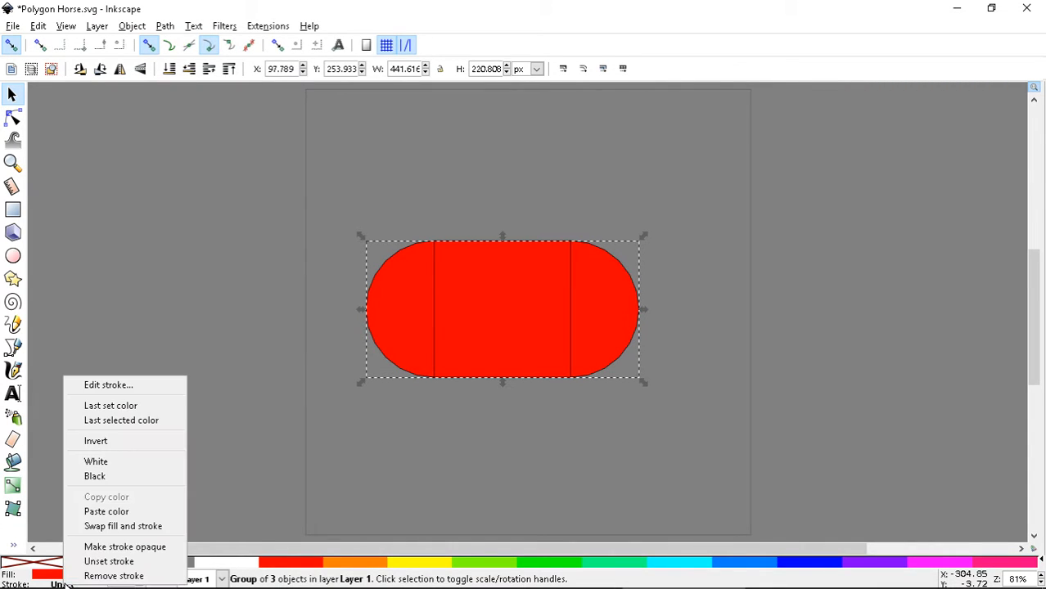
click(92, 576)
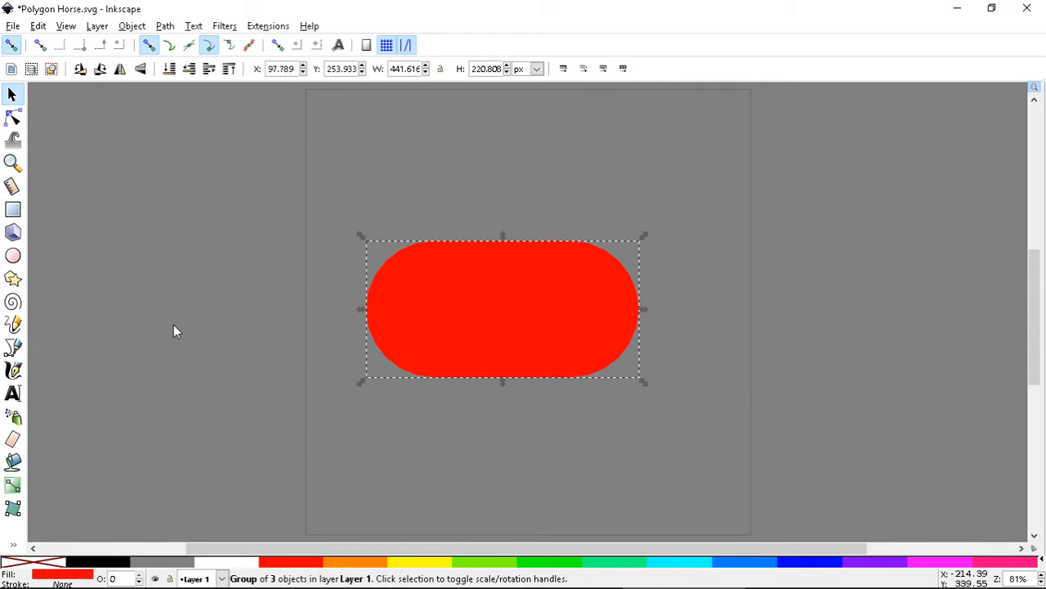
key(Escape)
key(ctrl+s)
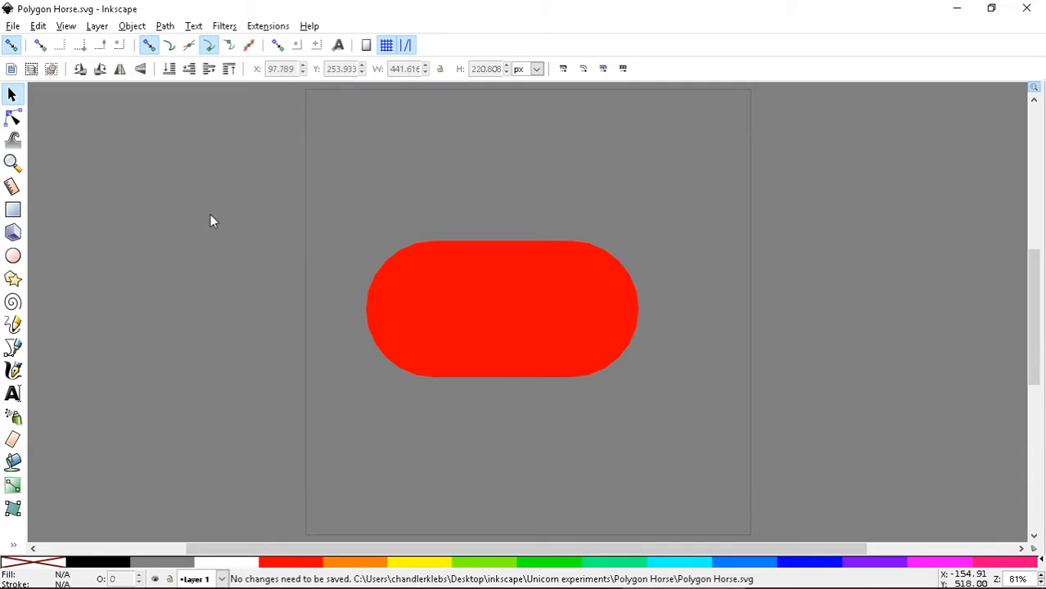
Step: Switch to OBS to check the recording status, and return to the drawing in Inkscape
mouse_move(692, 573)
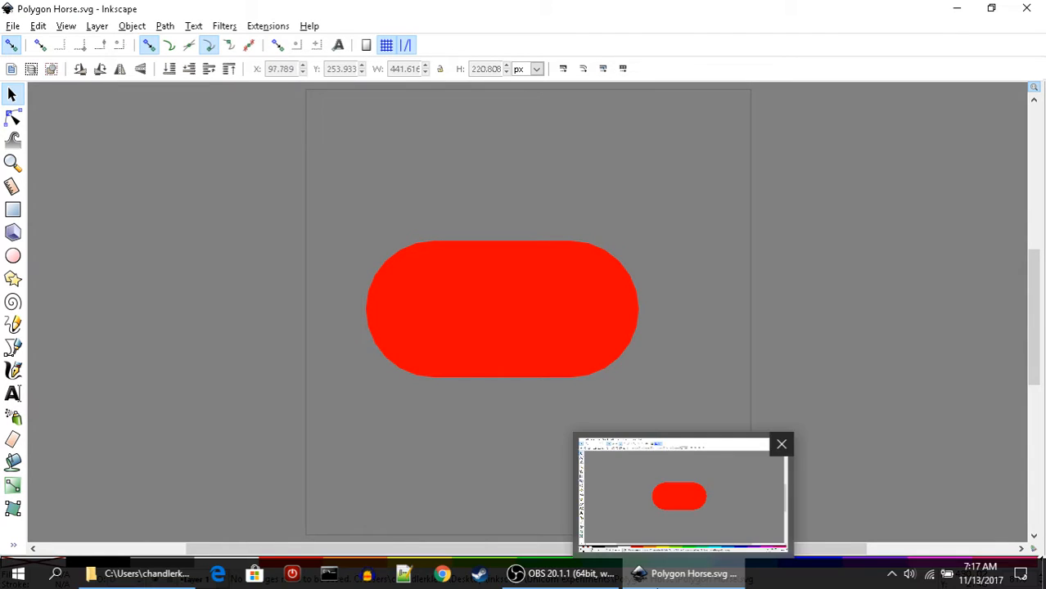
click(537, 577)
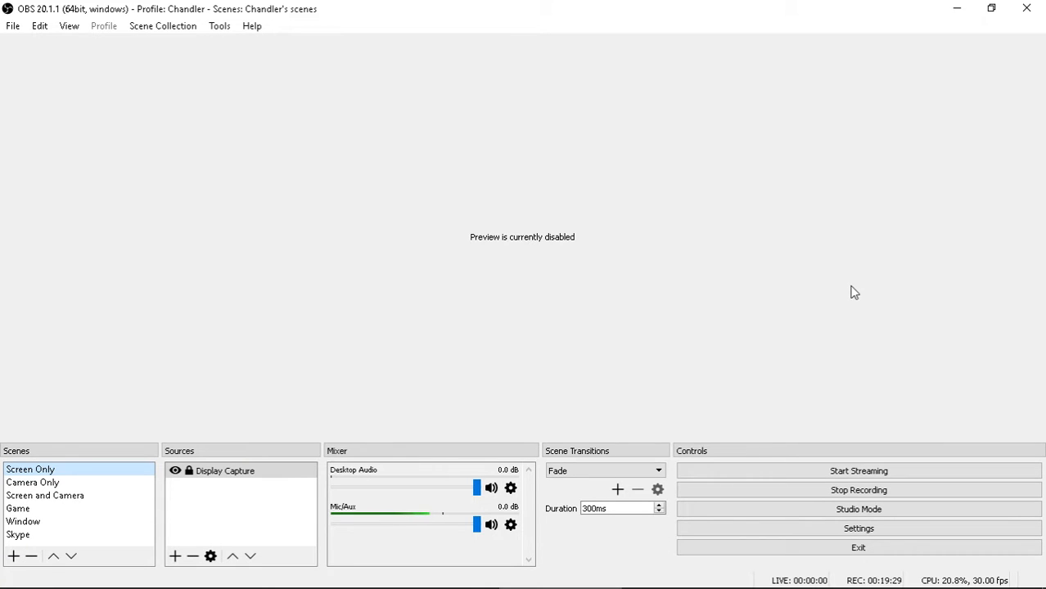
click(957, 12)
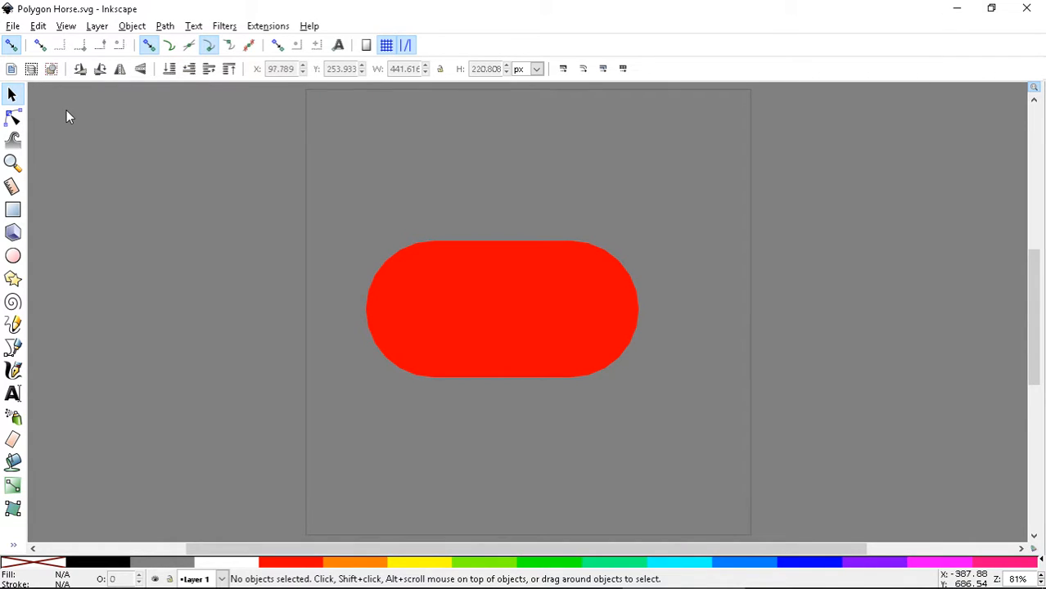
Step: Save the document, start saving a copy of it, and create and open a new folder named Parts in the Polygon Horse folder
key(ctrl+s)
click(14, 27)
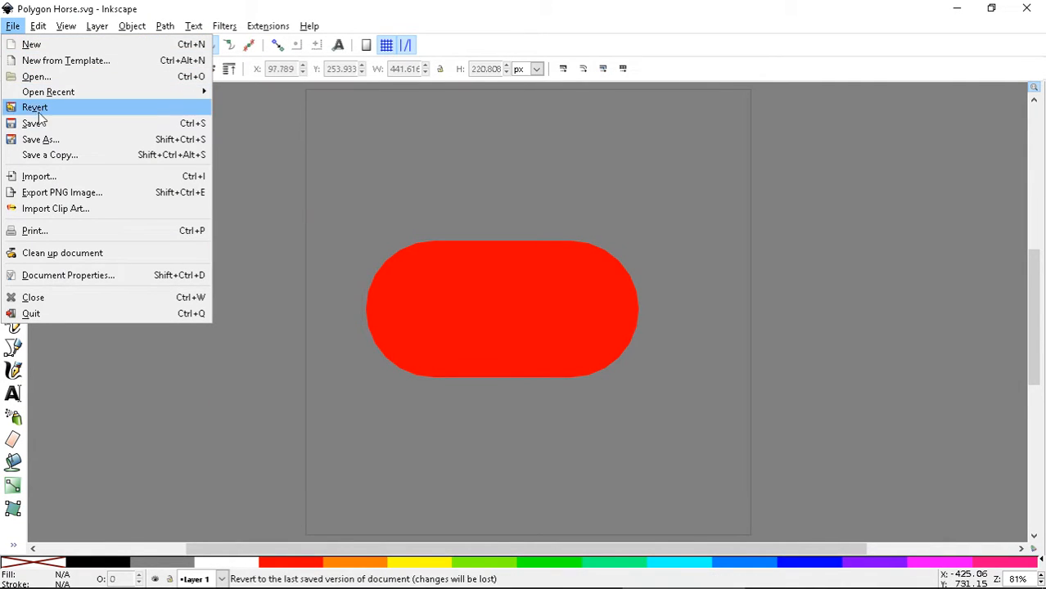
click(60, 156)
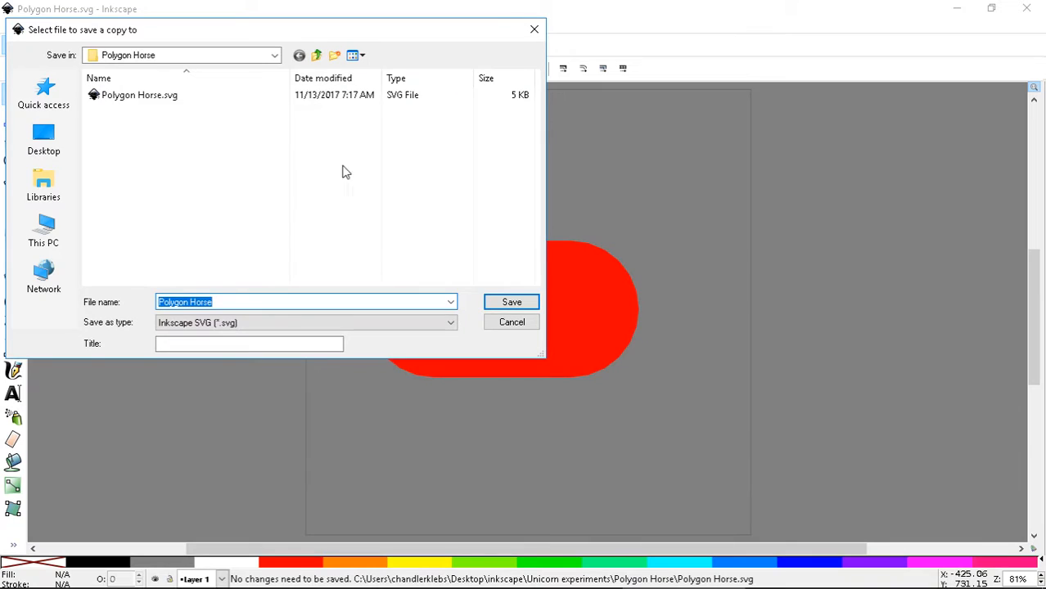
click(335, 56)
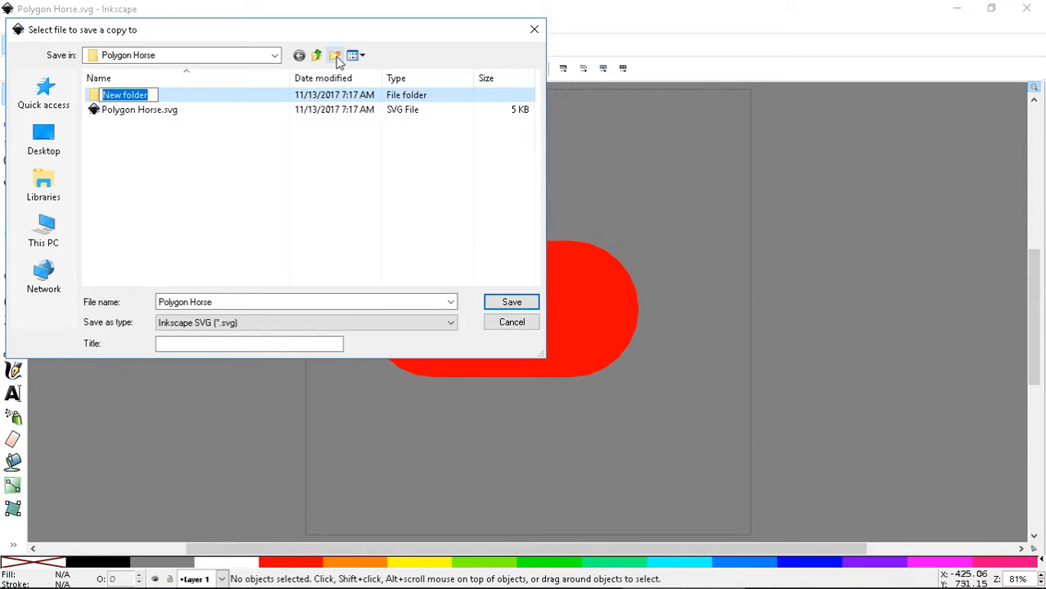
text(Parts)
key(Return)
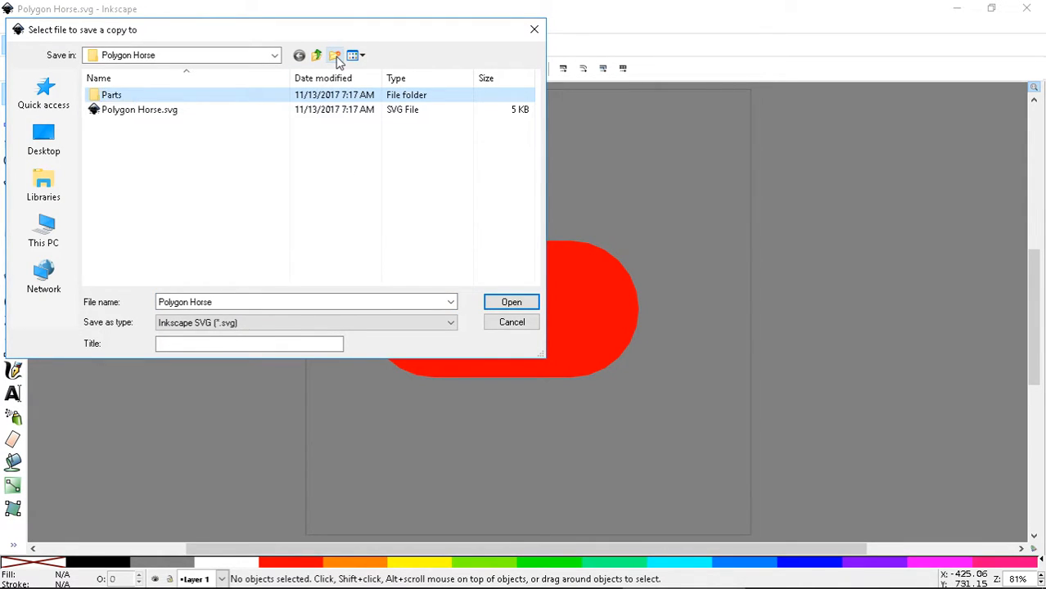
key(Return)
Step: Save the copy in the Parts folder as Polygon Horse-body in Inkscape SVG format, and save the original document
click(200, 301)
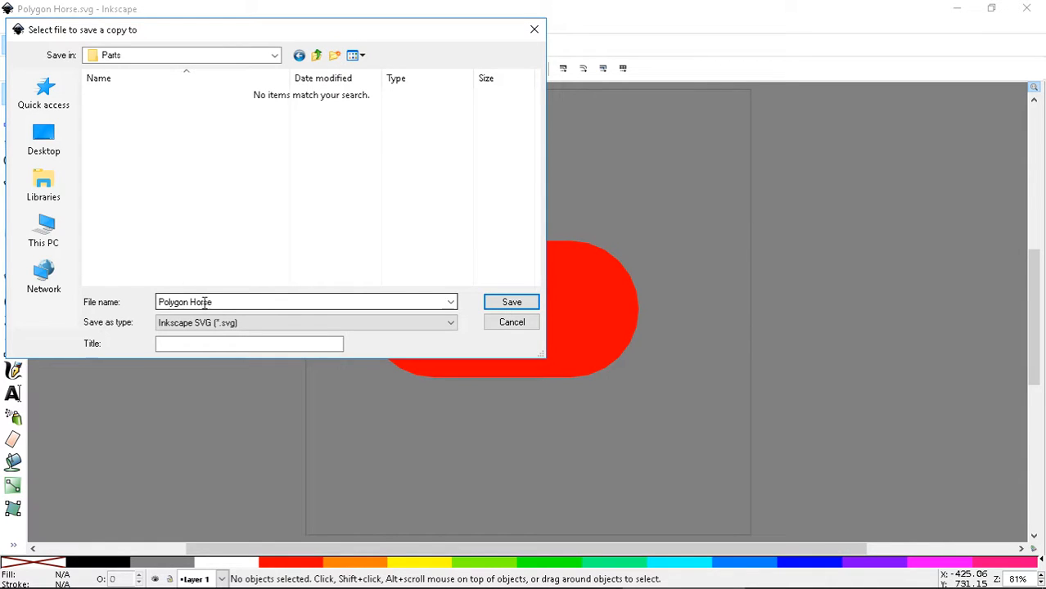
click(220, 302)
click(227, 302)
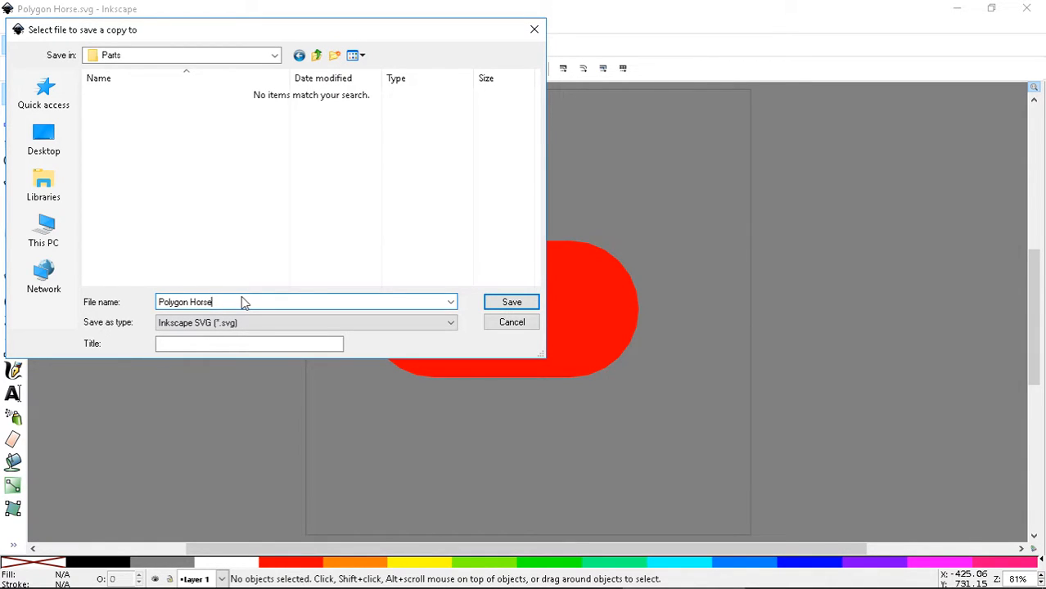
text(-body)
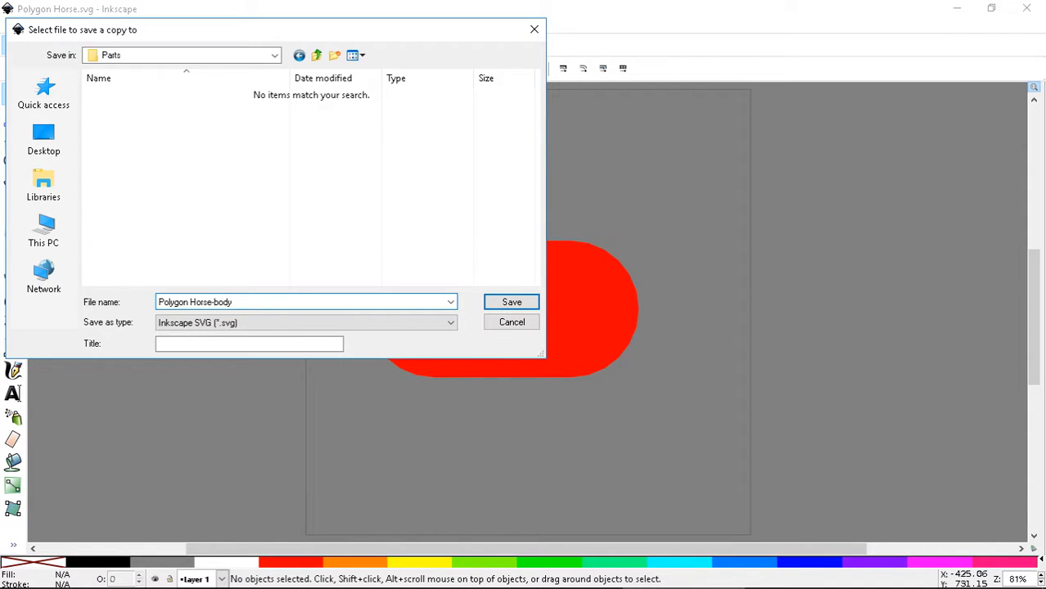
click(497, 304)
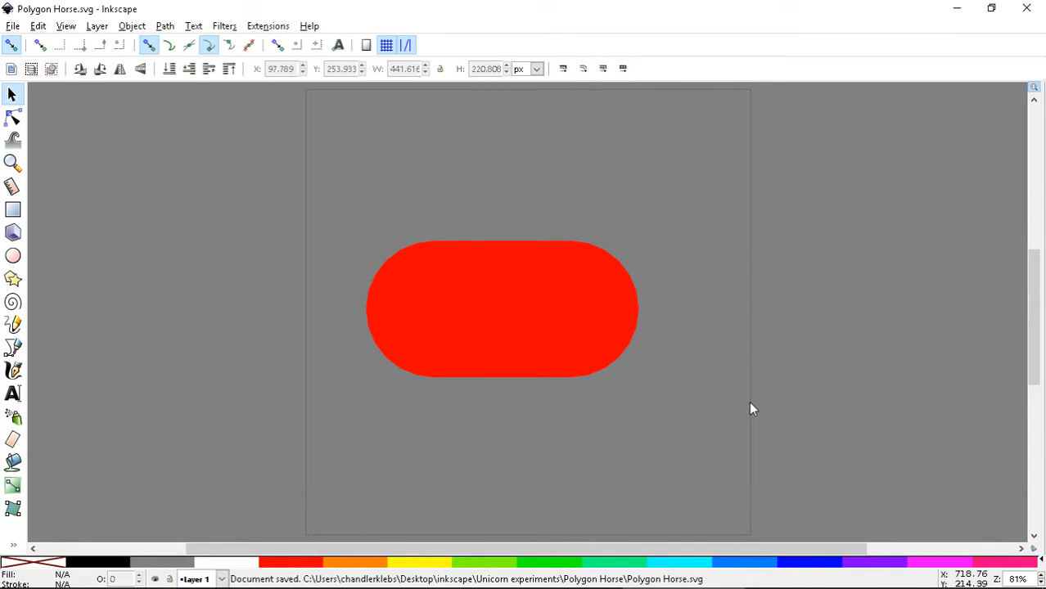
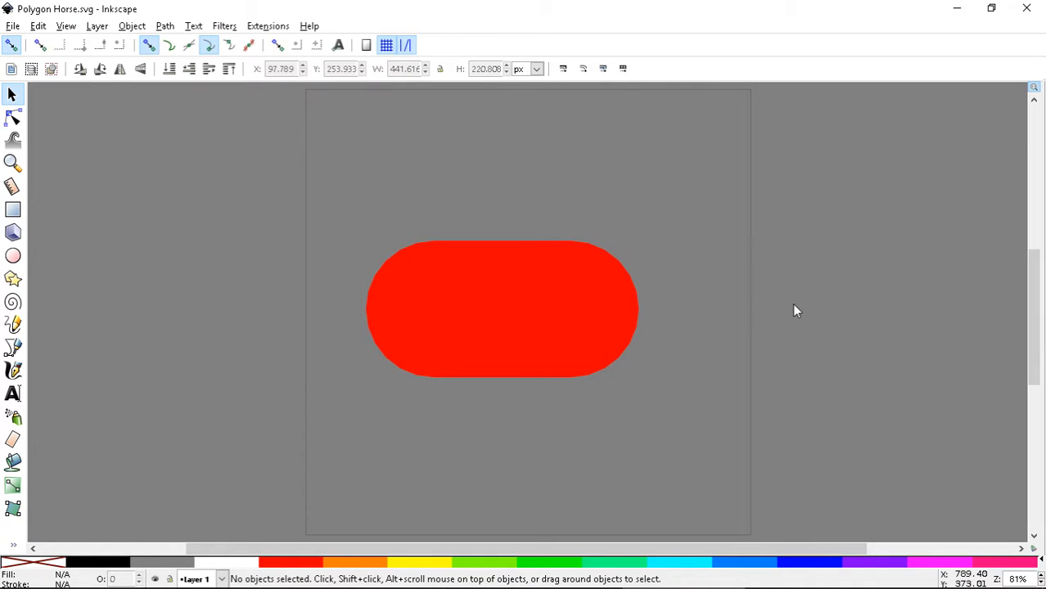
key(ctrl+s)
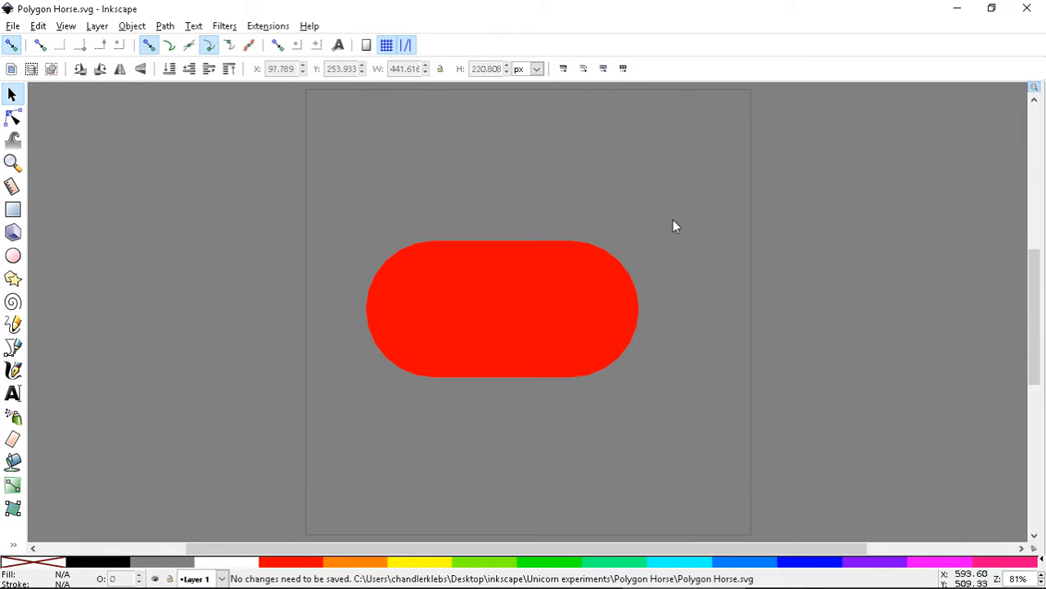
key(ctrl+s)
Step: Move only the right polygon within the group to about X 776, Y 277 px, and undo the move
click(607, 311)
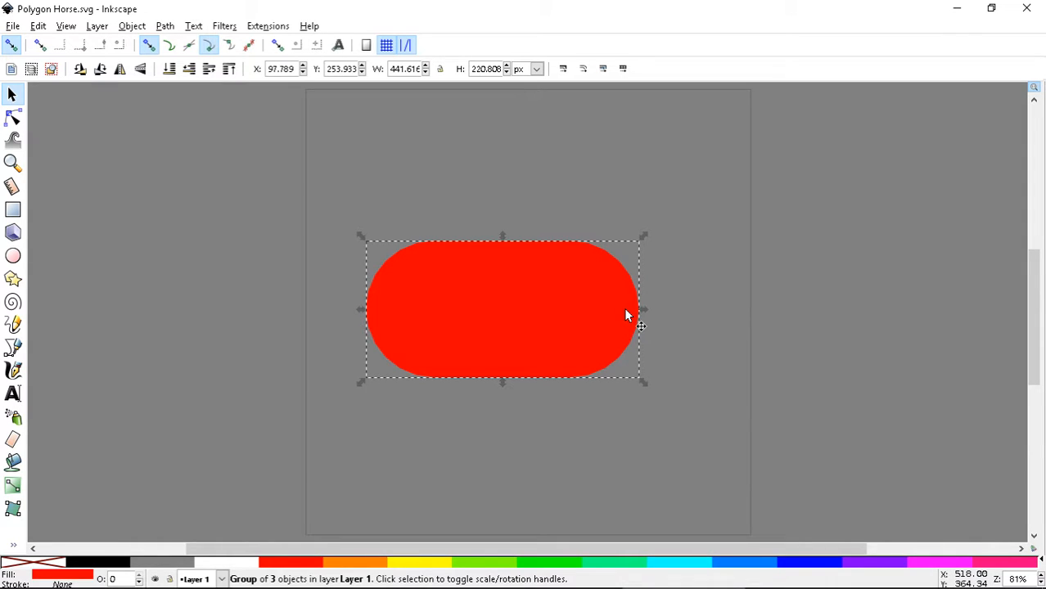
ctrl+click(620, 311)
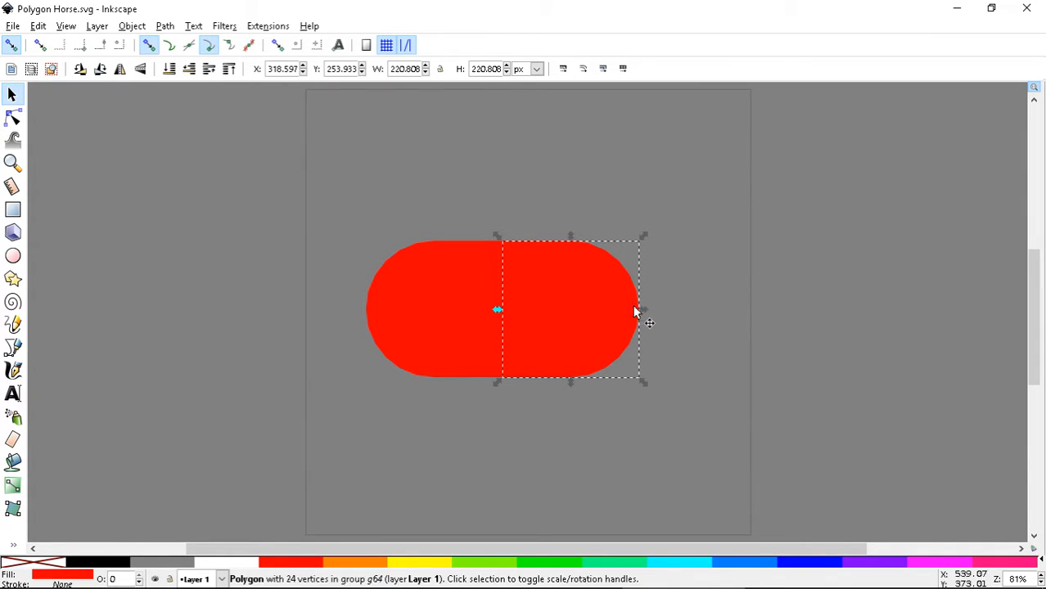
drag(636, 311, 906, 291)
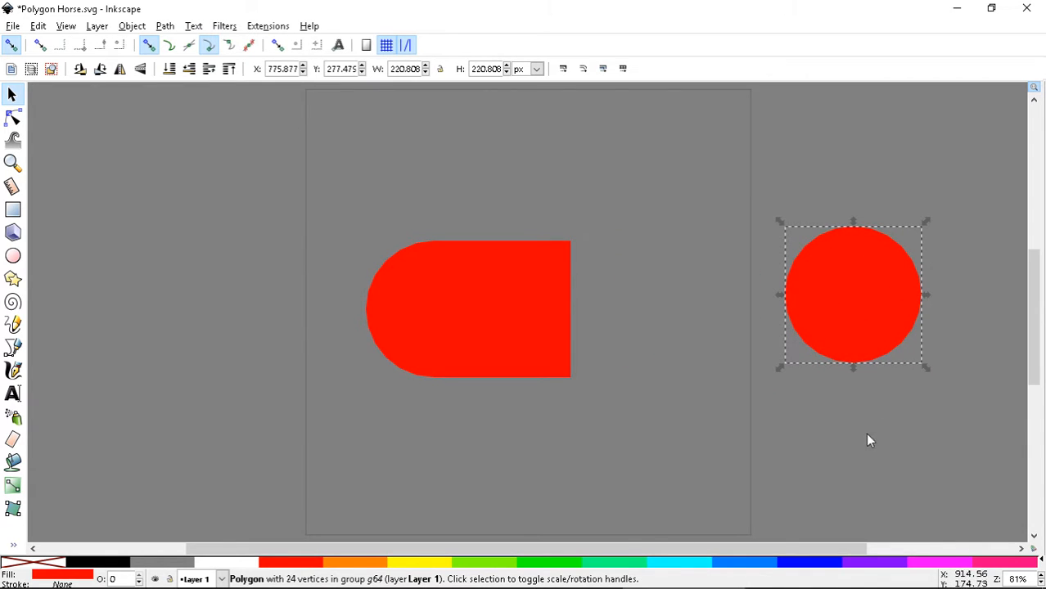
key(ctrl+z)
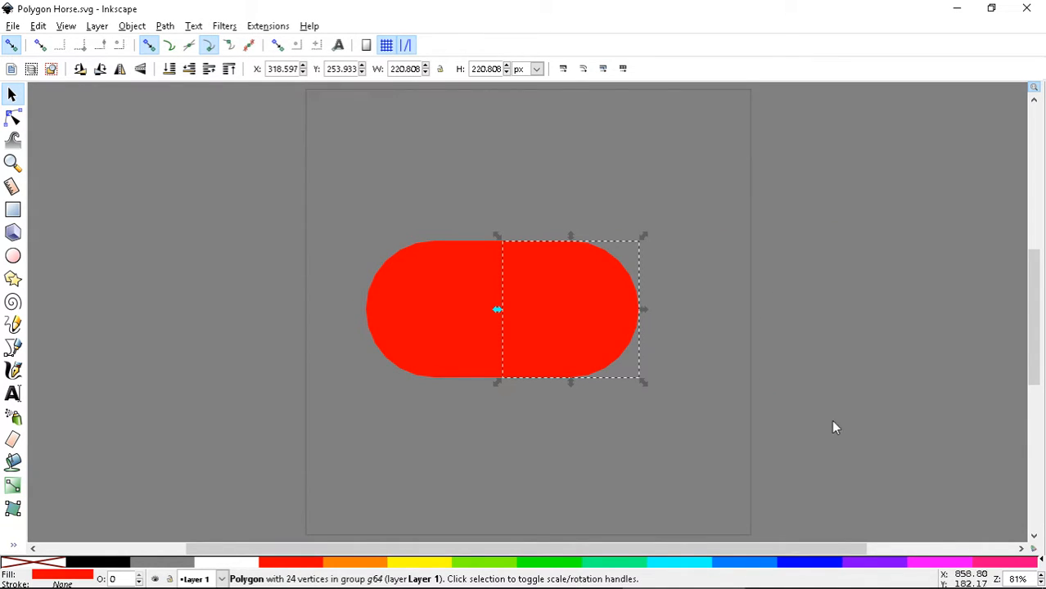
Step: Move the whole body group to the right, undo the move, and deselect the group
click(598, 317)
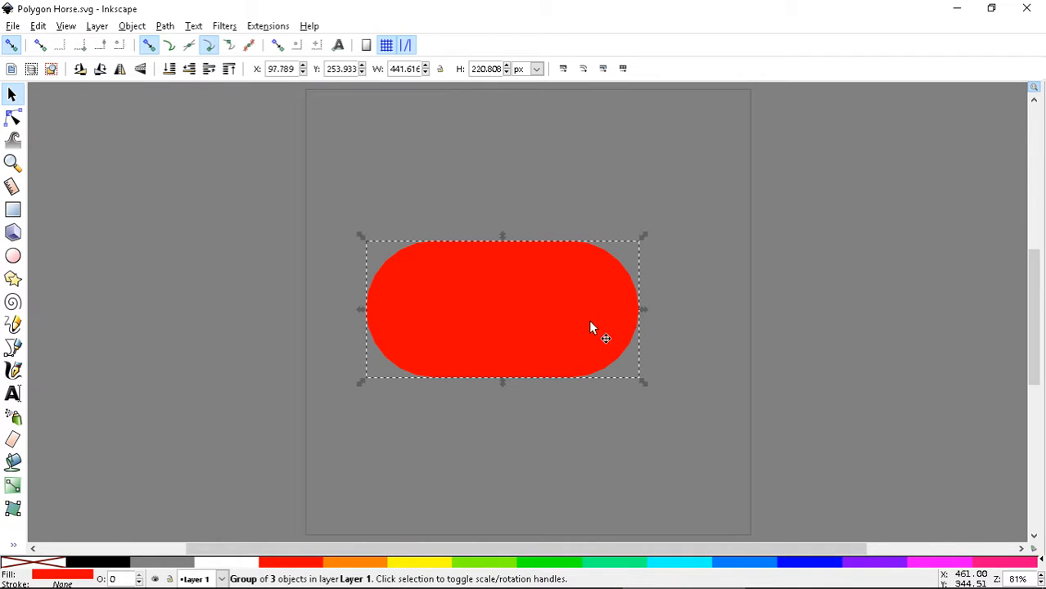
drag(590, 324, 761, 325)
key(ctrl+z)
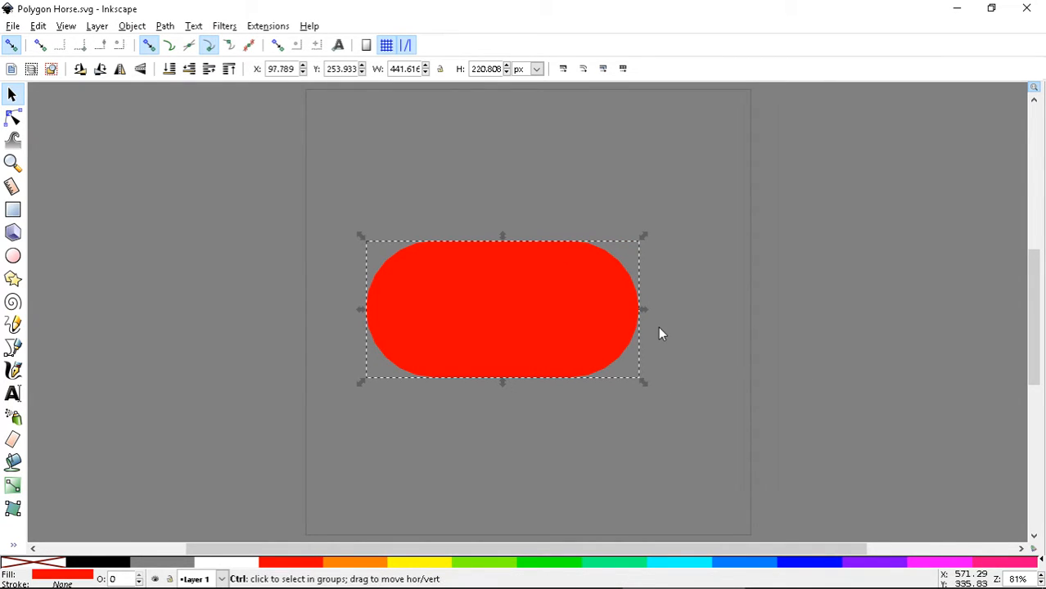
key(shift)
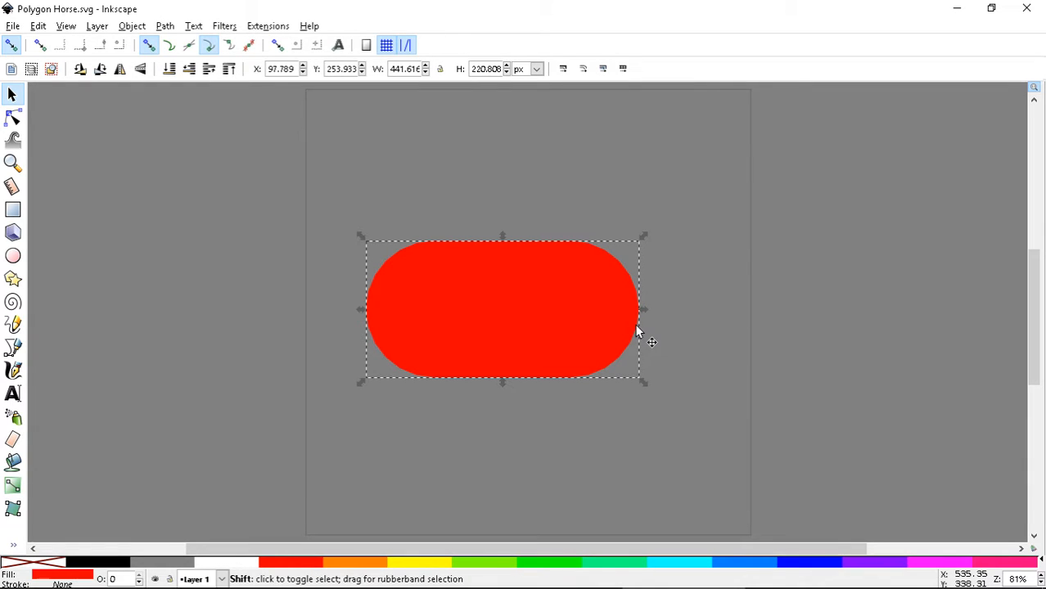
drag(621, 327, 672, 326)
click(766, 306)
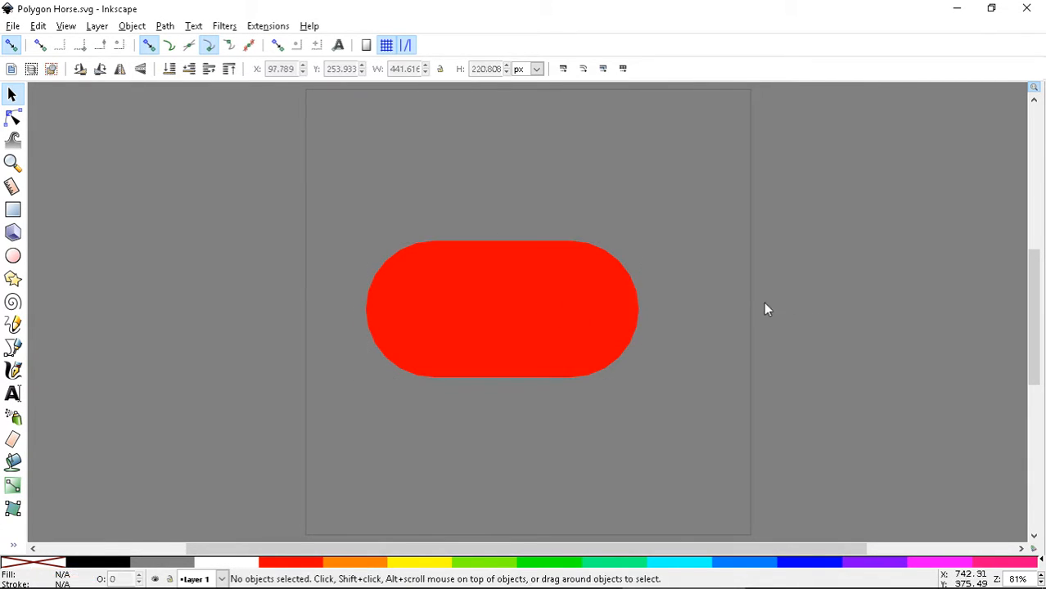
Step: Shift the body group horizontally to about X 121 px and deselect it
key(shift)
drag(510, 313, 603, 304)
click(553, 306)
click(799, 306)
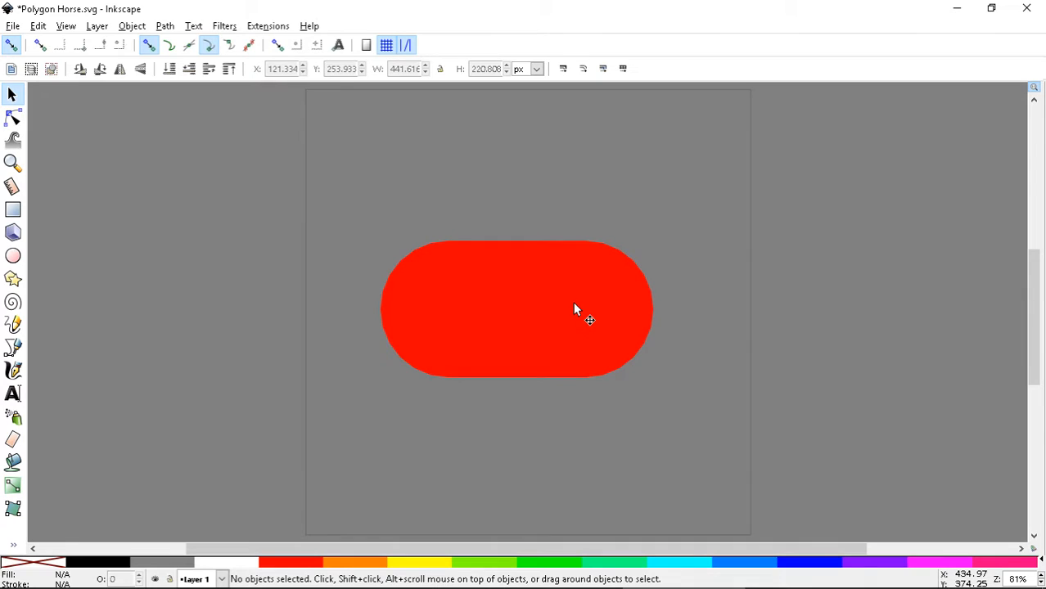
Step: Copy the right polygon from within the group, and paste it beside the body at about X 663, Y 333 px
key(ctrl)
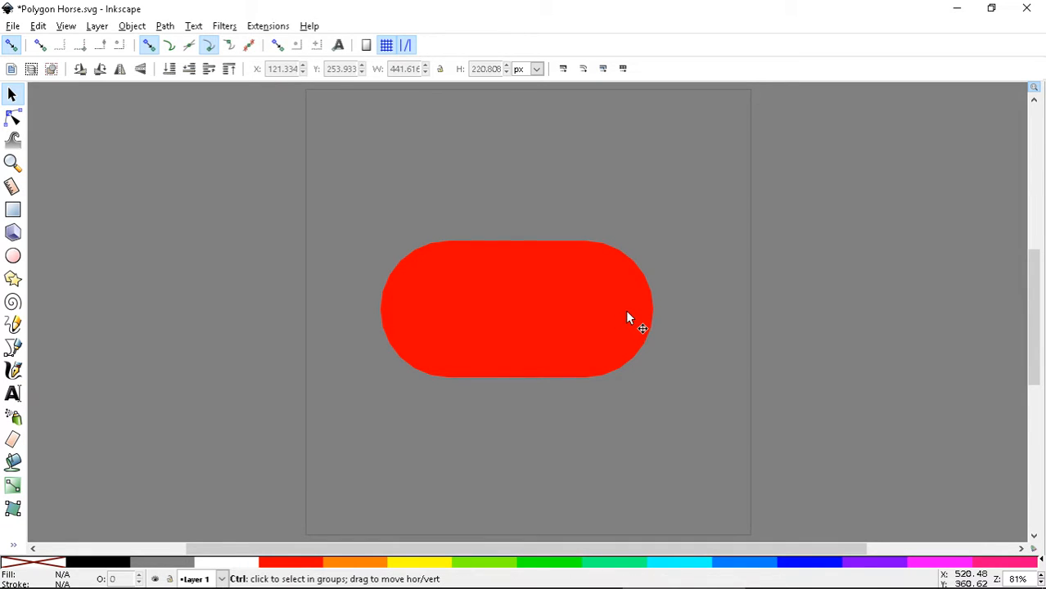
ctrl+click(629, 312)
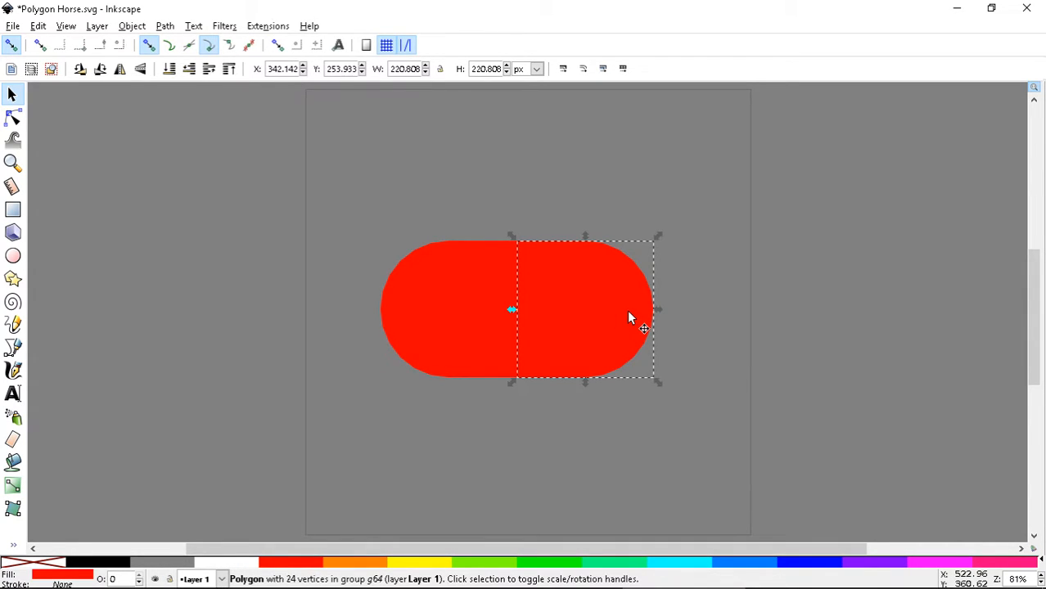
key(ctrl)
click(811, 312)
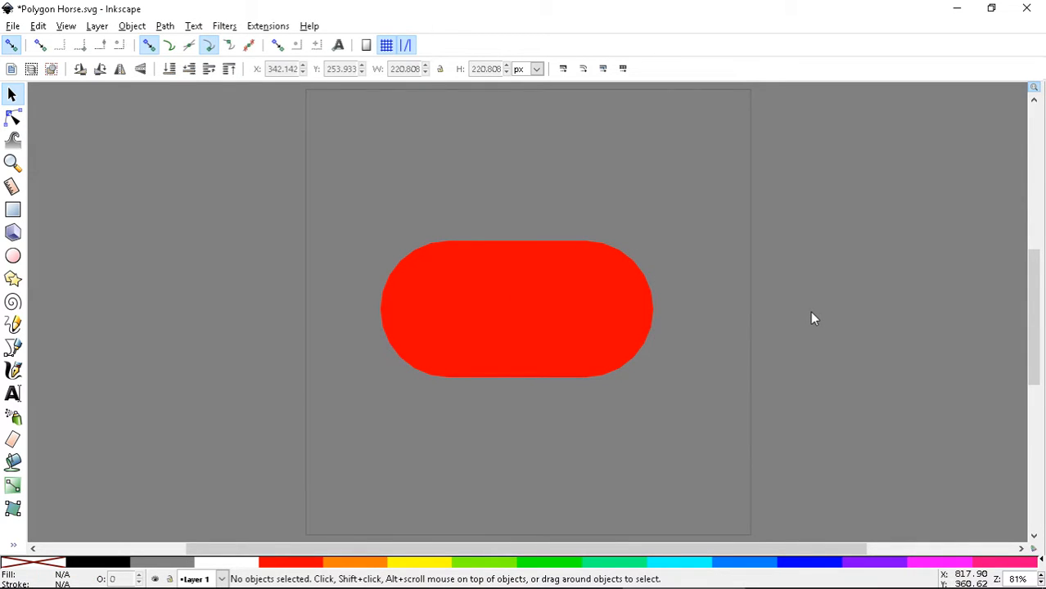
key(ctrl+v)
drag(798, 317, 769, 261)
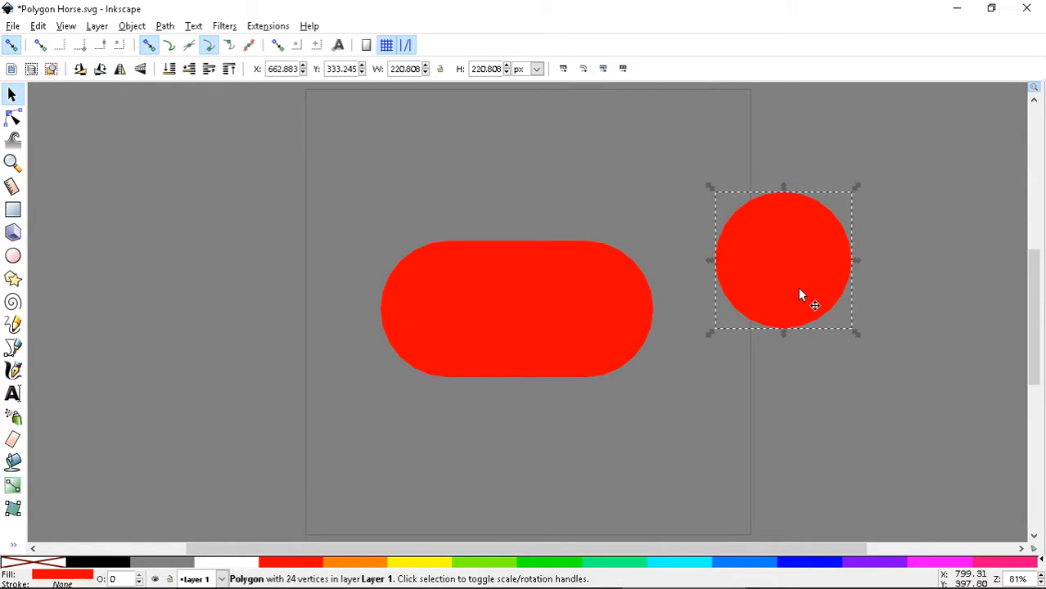
Step: Save the drawing and scale the pasted red polygon down proportionally to about 69.6 px wide and high
key(ctrl+s)
key(ctrl+s)
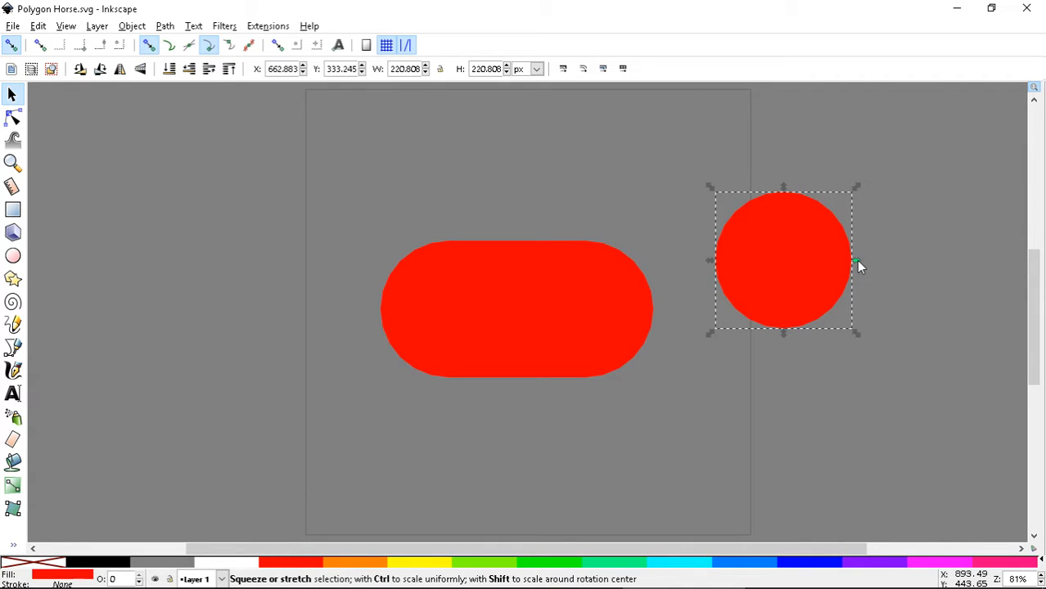
drag(858, 263, 812, 268)
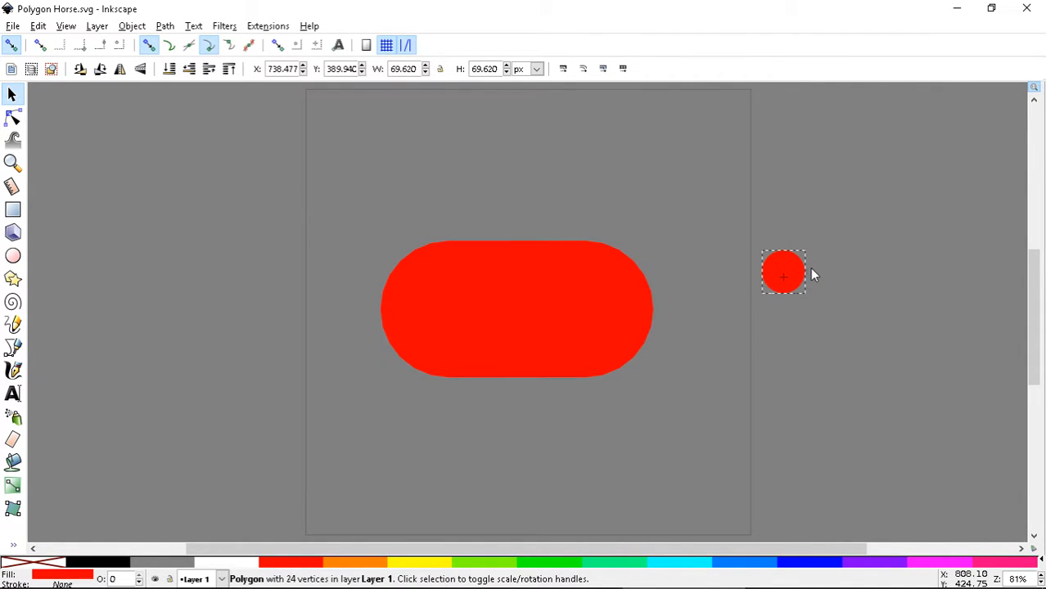
drag(811, 268, 811, 268)
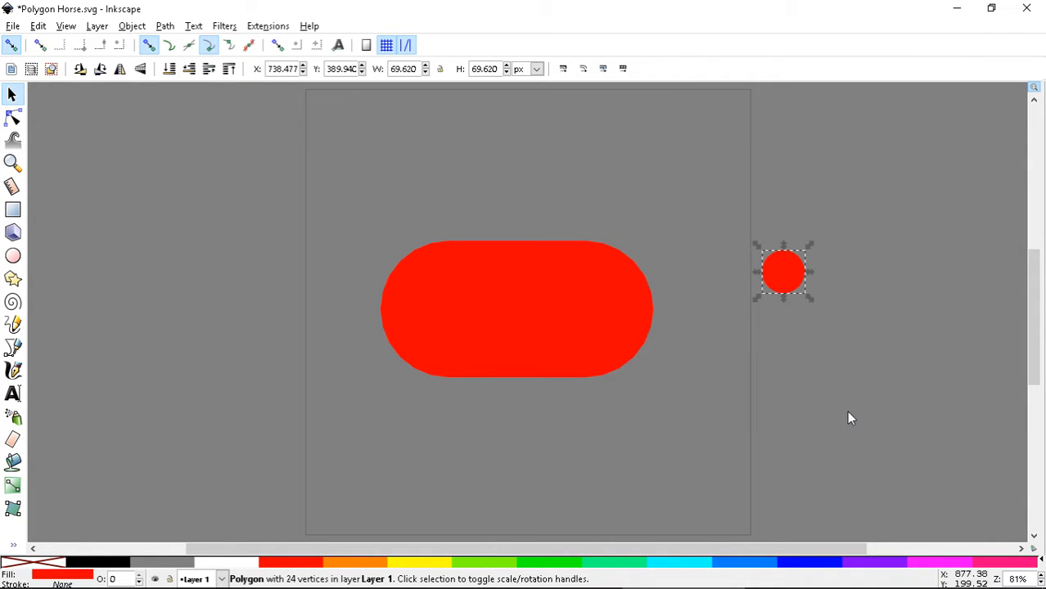
Step: Fill the small polygon with magenta and move it near the body's upper-right edge at about X 567, Y 416 px
drag(789, 281, 766, 334)
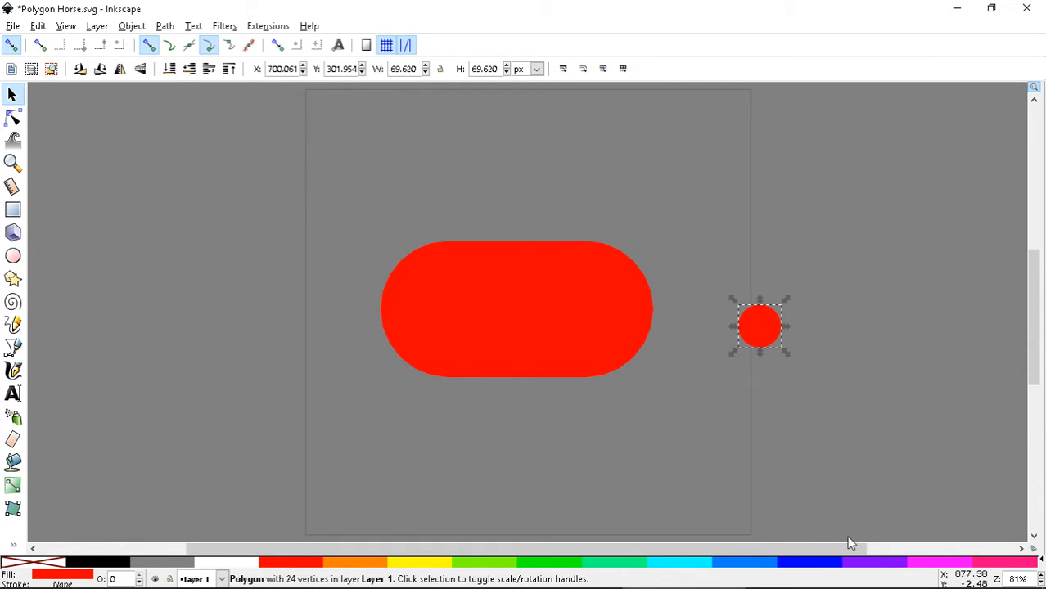
click(927, 571)
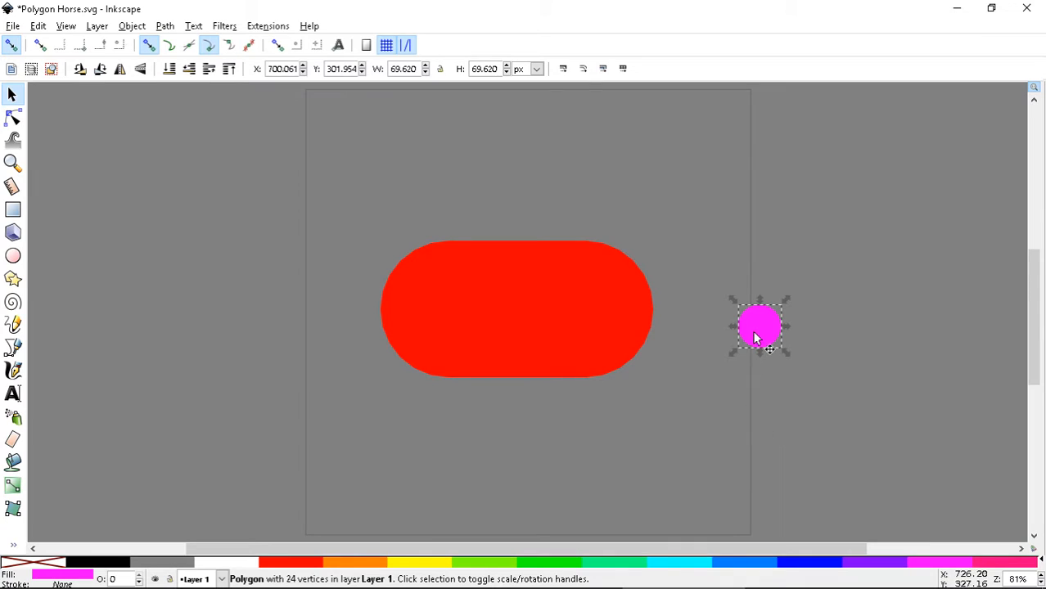
drag(757, 331, 677, 268)
Step: Save the drawing and move the magenta polygon against the body's upper-right edge at about X 549, Y 383 px
key(ctrl+s)
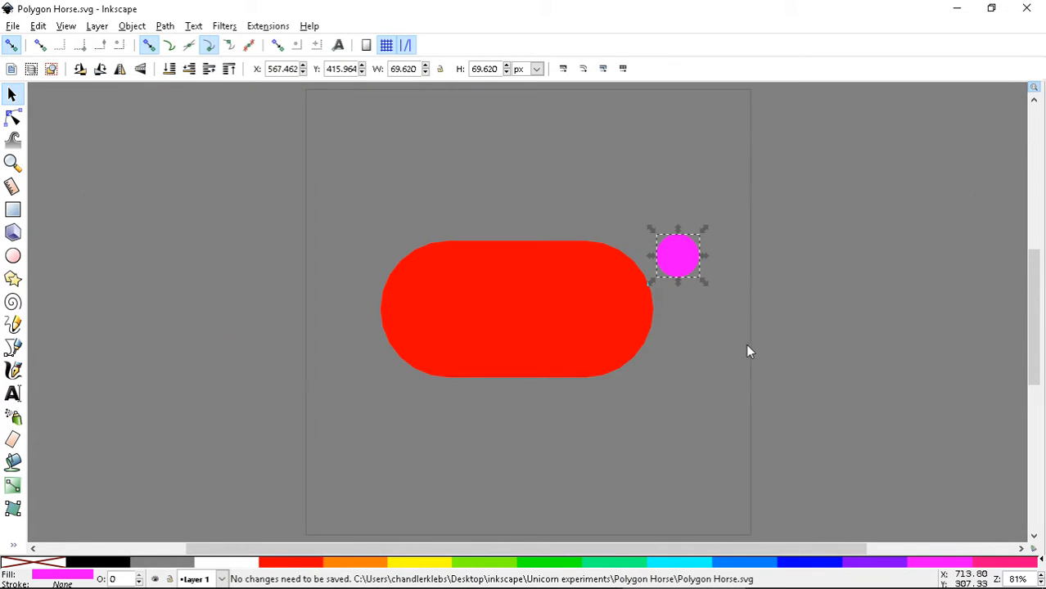
key(plus)
key(plus)
key(plus)
key(plus)
key(minus)
key(minus)
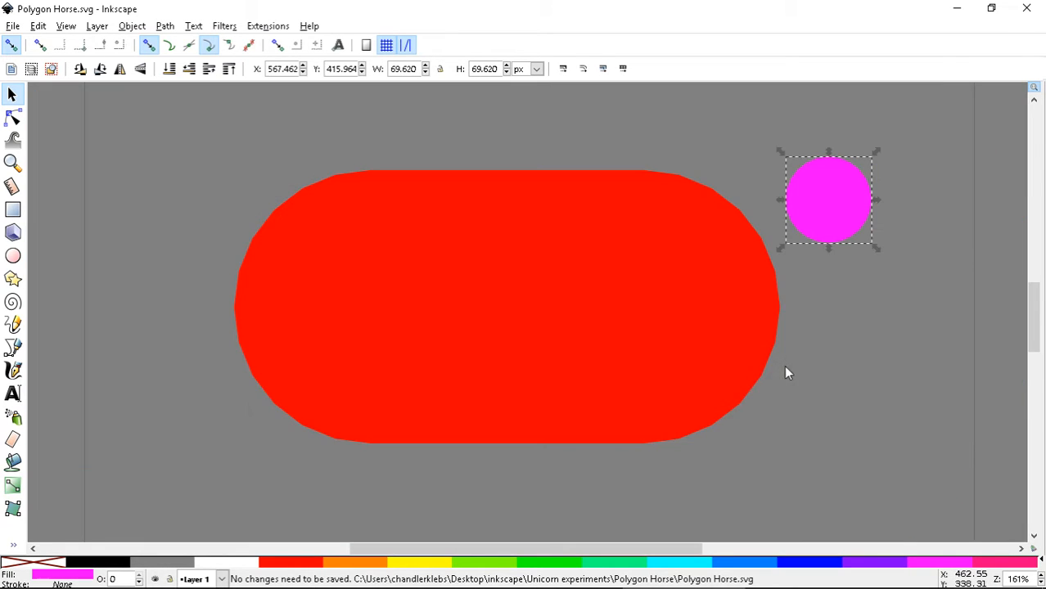
drag(479, 552, 550, 552)
key(plus)
key(plus)
key(plus)
key(plus)
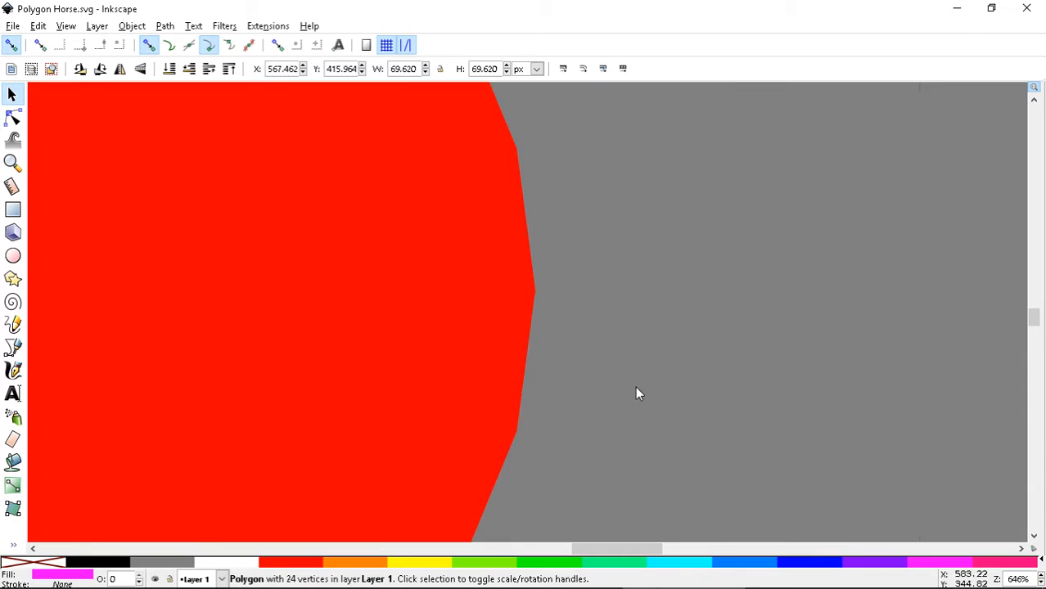
scroll(635, 387, up, 6)
scroll(643, 398, up, 3)
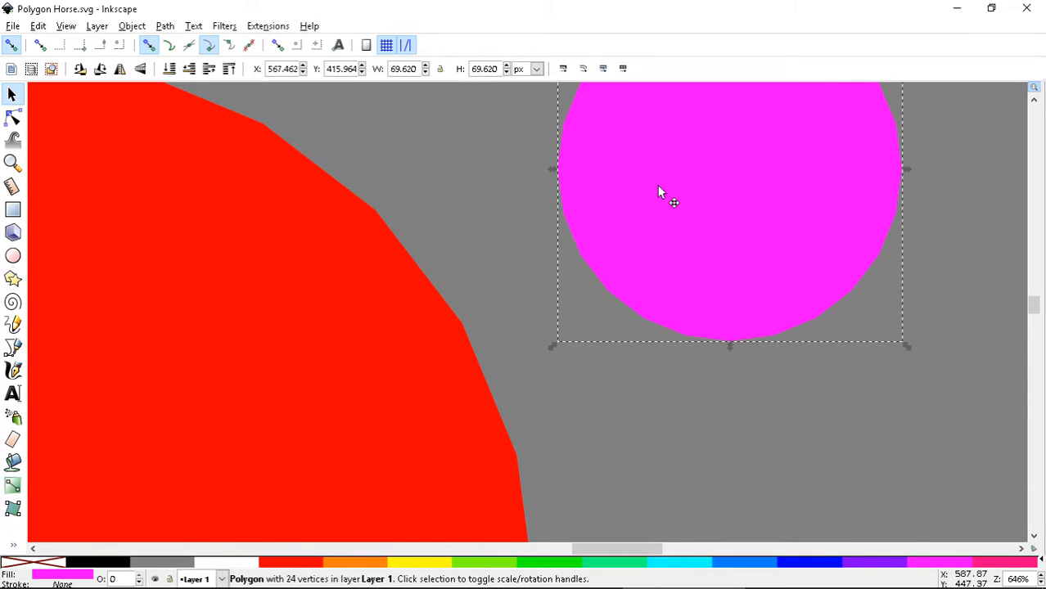
drag(661, 192, 537, 243)
key(1)
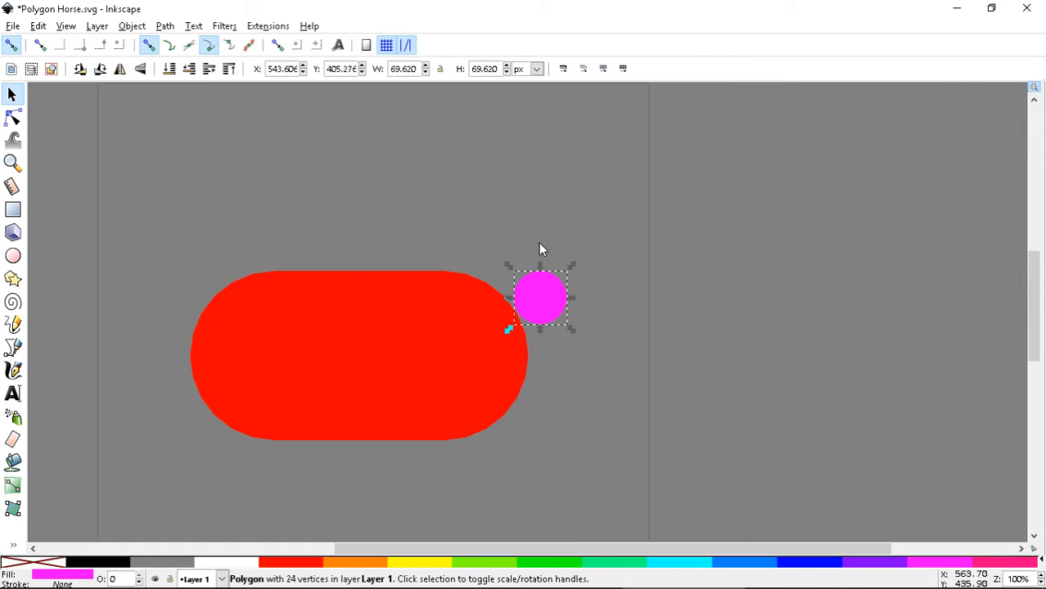
mouse_move(552, 294)
mouse_down()
mouse_move(563, 315)
mouse_move(539, 263)
mouse_move(505, 246)
mouse_move(512, 263)
mouse_move(534, 266)
mouse_move(530, 248)
mouse_move(528, 262)
mouse_move(583, 350)
mouse_move(581, 369)
mouse_move(572, 306)
mouse_move(565, 310)
mouse_up()
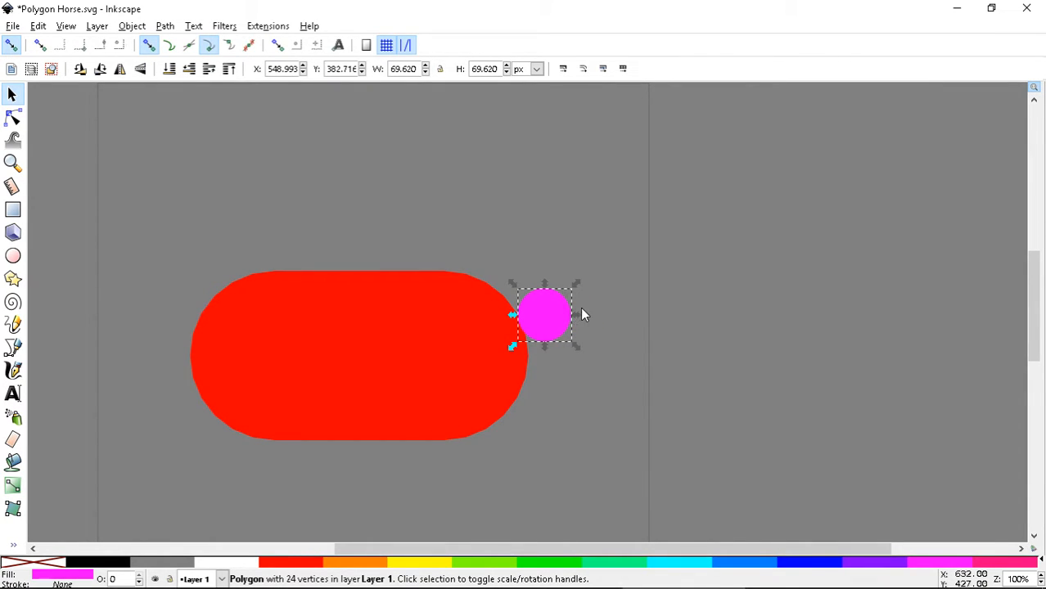
Step: Snap the magenta polygon corner to corner onto the body's edge at about X 547, Y 394 px, and save the drawing
key(3)
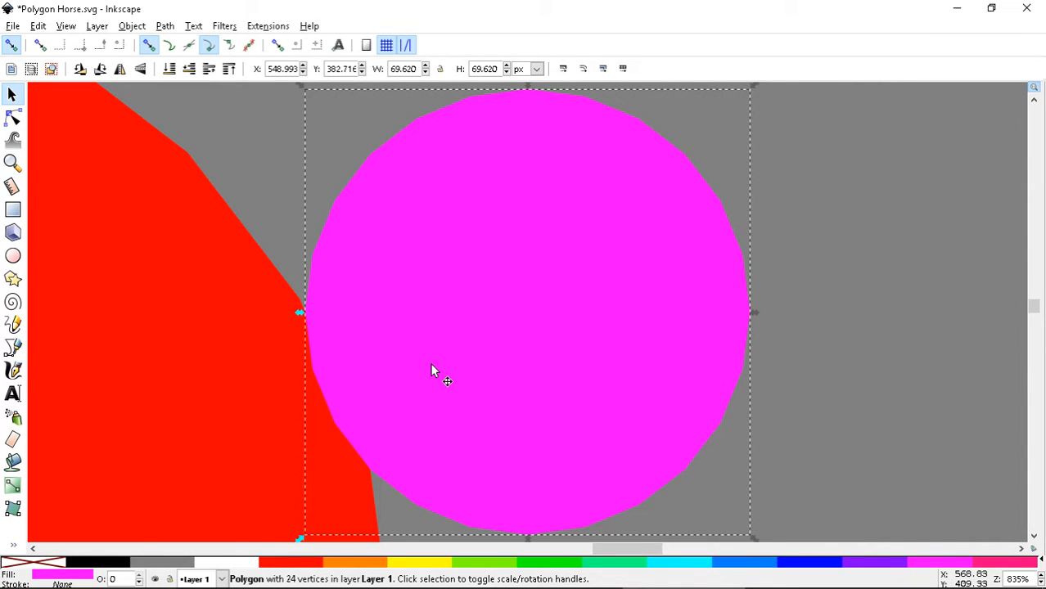
drag(431, 371, 463, 384)
drag(391, 394, 357, 312)
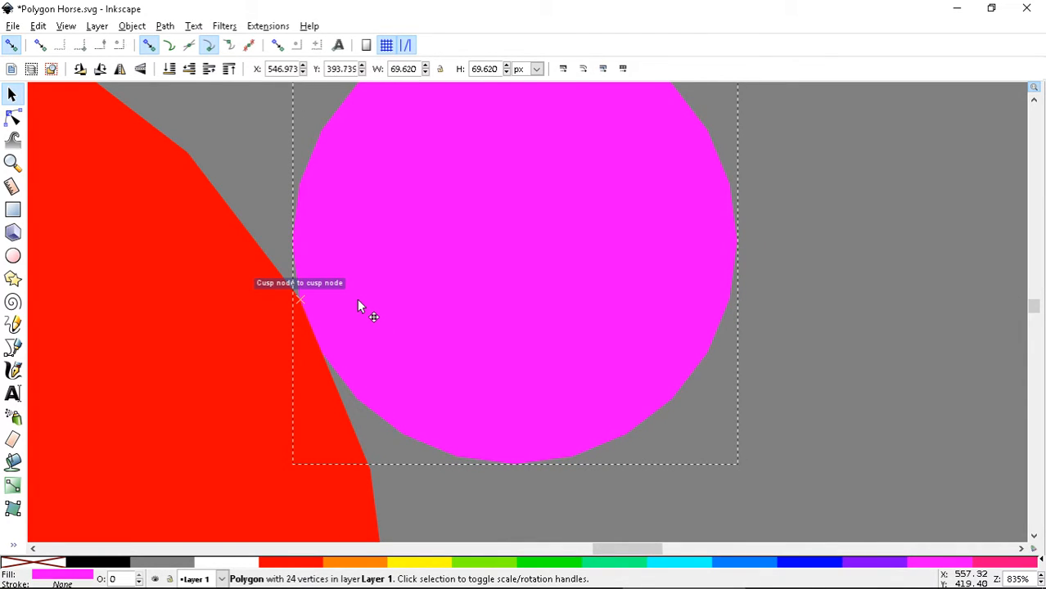
drag(358, 299, 363, 289)
click(810, 301)
mouse_move(435, 353)
mouse_down()
mouse_move(411, 351)
mouse_move(422, 342)
mouse_move(414, 338)
mouse_move(449, 319)
mouse_move(416, 353)
mouse_up()
key(Escape)
key(5)
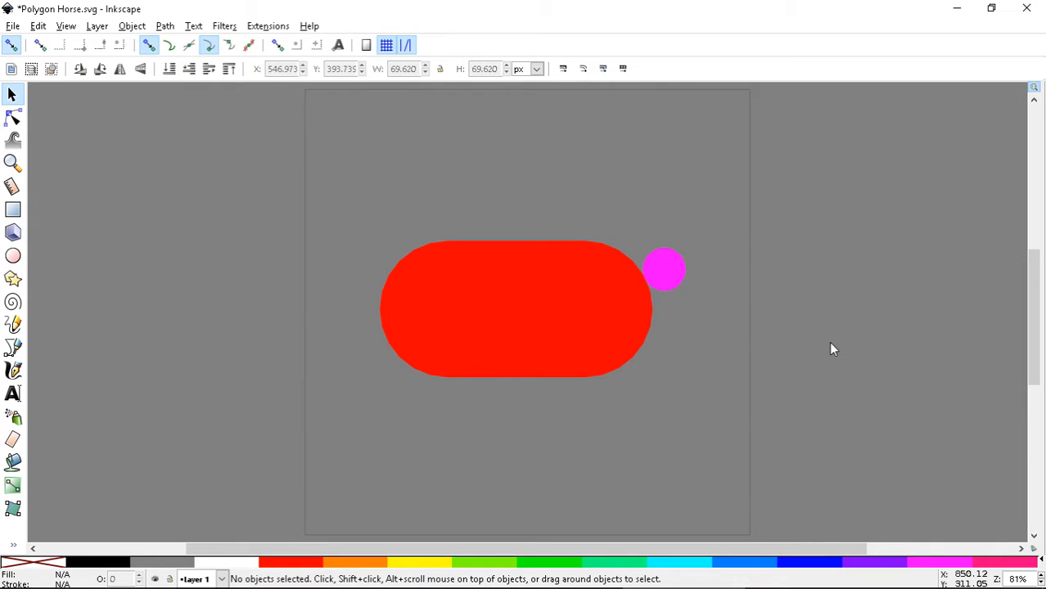
key(ctrl+s)
key(ctrl+s)
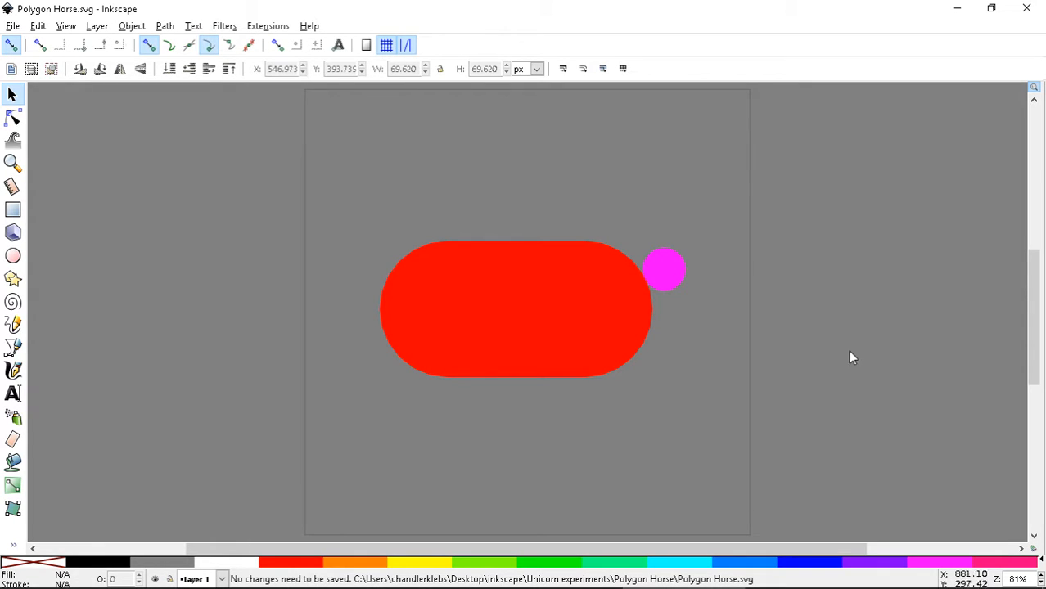
Step: Make two copies of the magenta polygon outside the page's right edge, placing the farther one at about X 1014, Y 334 px
click(667, 279)
drag(670, 276, 773, 250)
click(39, 26)
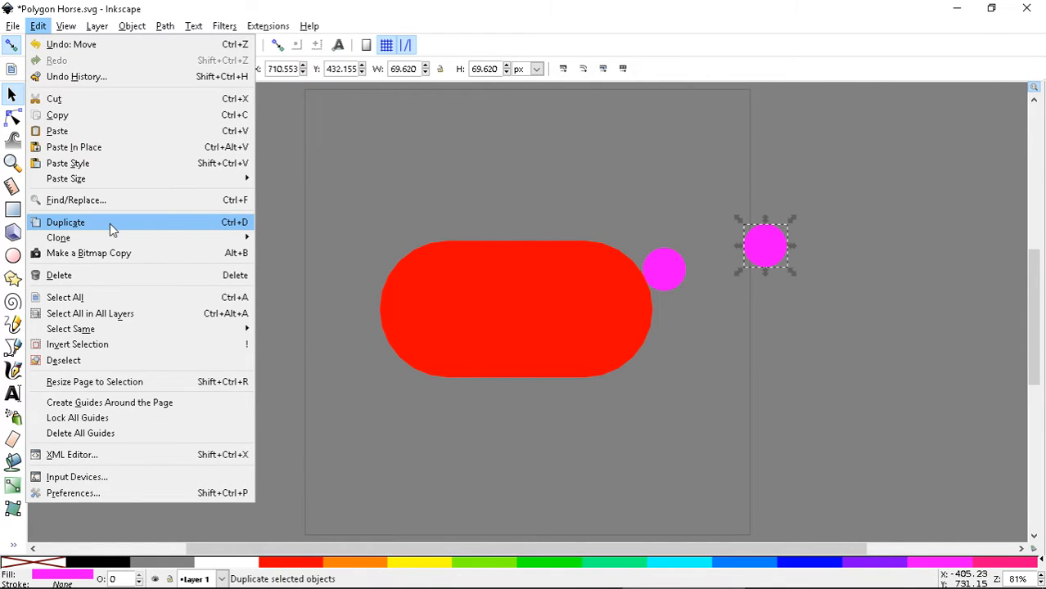
click(142, 217)
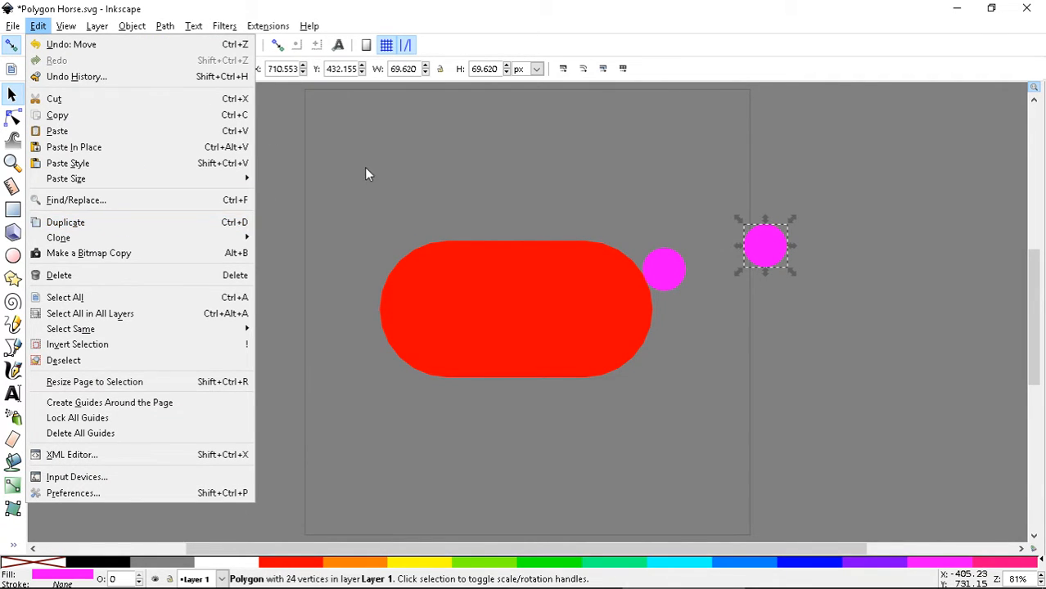
drag(767, 256, 954, 308)
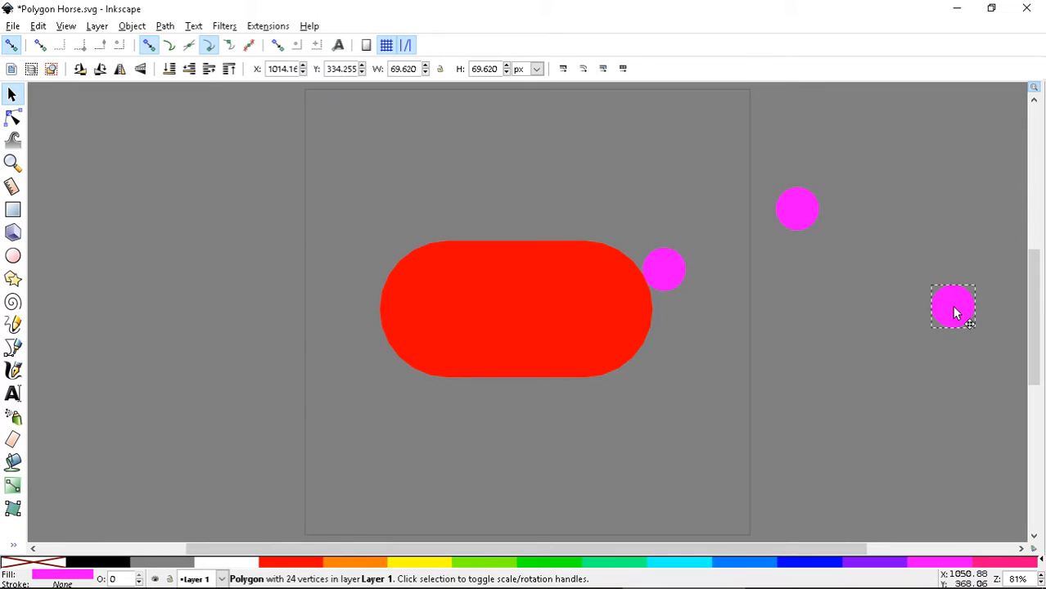
Step: Paste another magenta polygon and move it below the farther spare copy at about X 989, Y 227 px
click(267, 190)
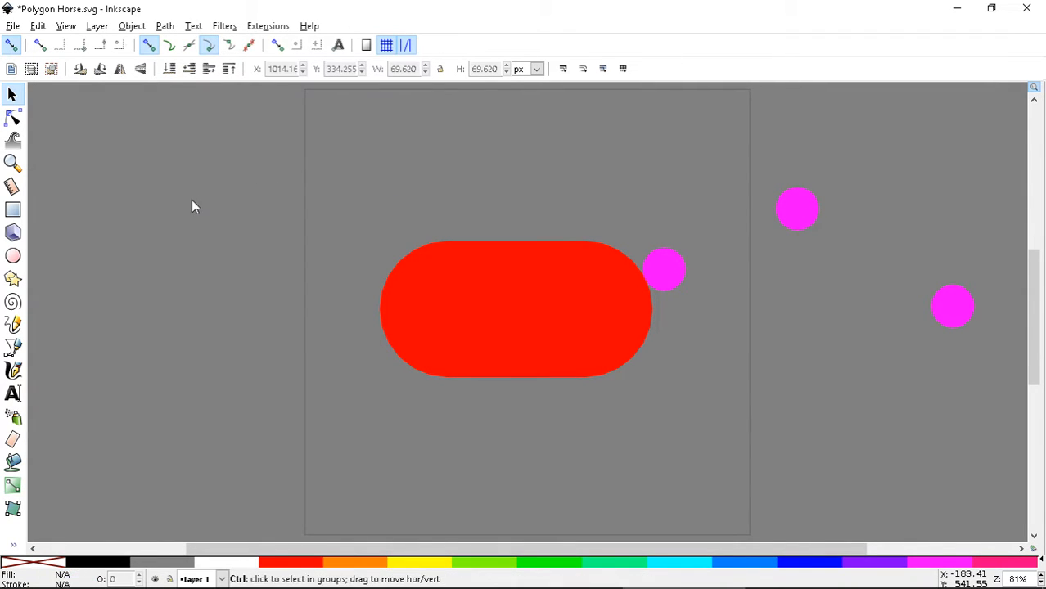
key(ctrl+v)
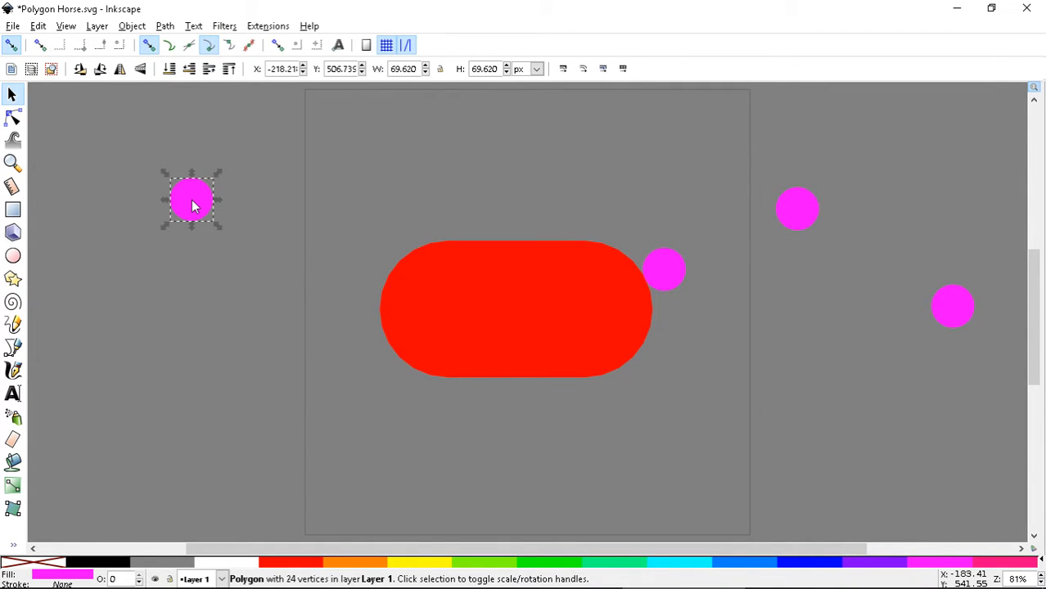
drag(215, 220, 249, 245)
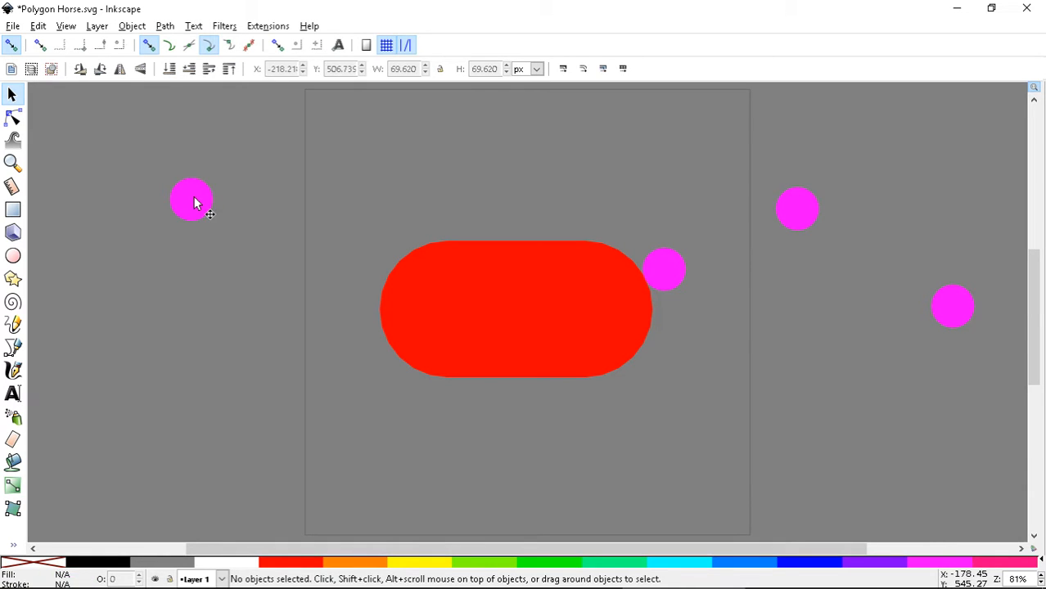
drag(205, 219, 954, 384)
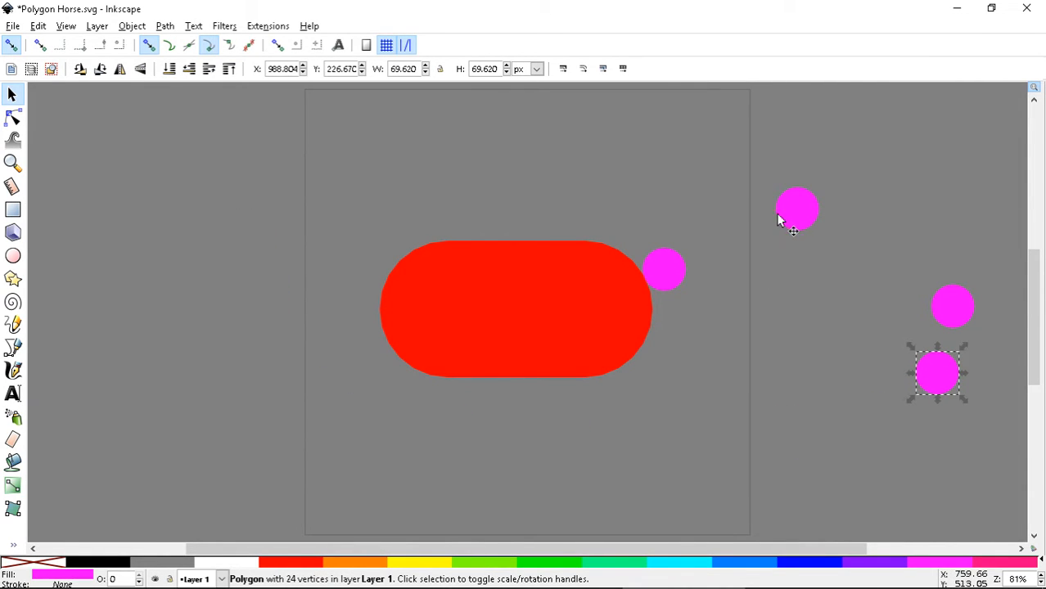
Step: Move the uppermost spare polygon next to the attached magenta one at about X 614, Y 394 px
drag(780, 216, 710, 279)
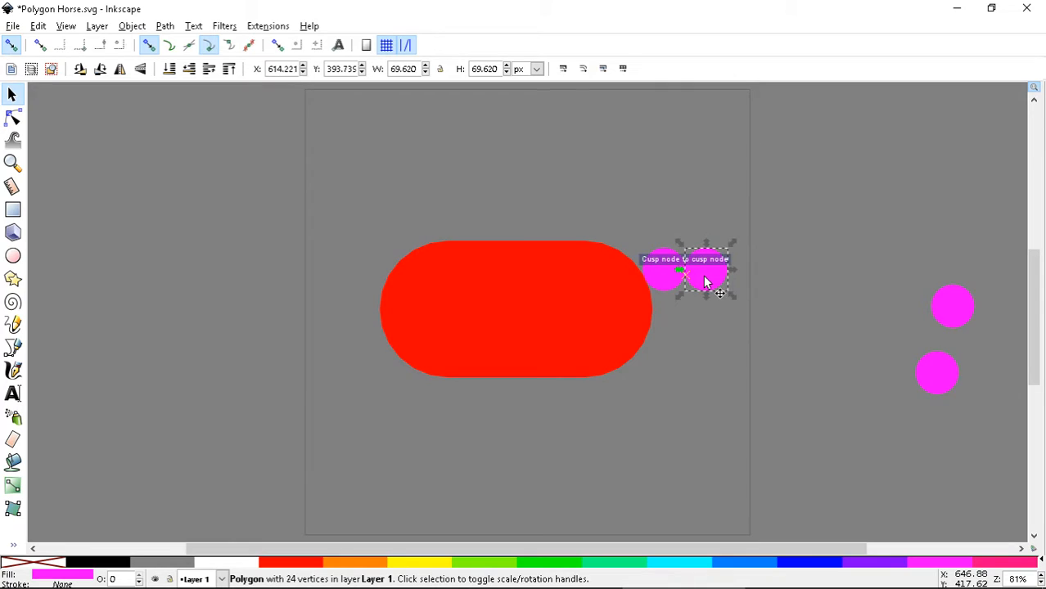
key(3)
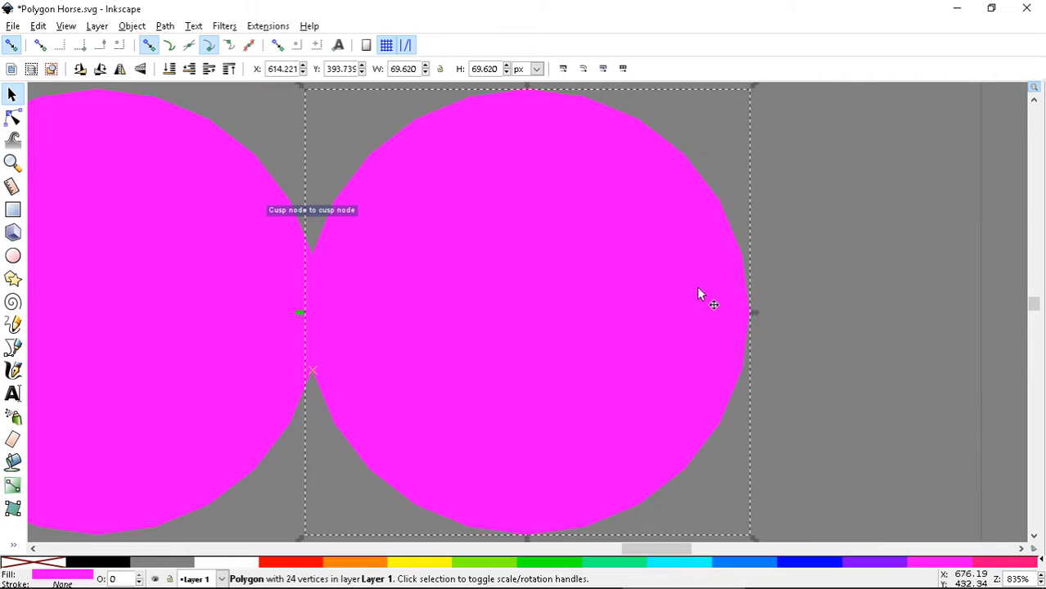
Step: Review the zoom options and view the drawing at the 1:1, 1:2, selection, drawing, page and page-width zooms
click(66, 25)
mouse_move(83, 45)
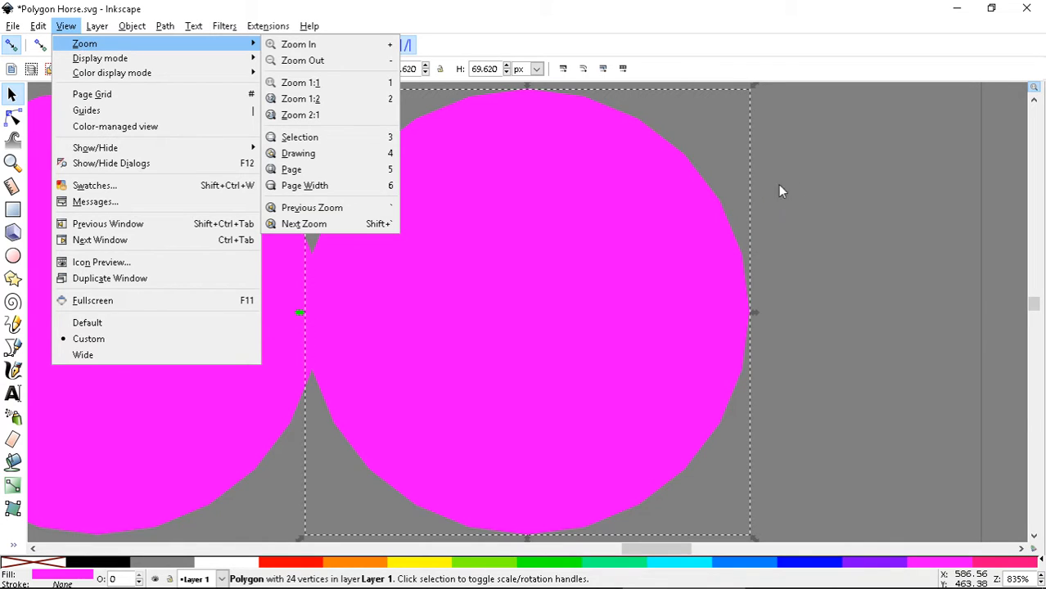
click(824, 182)
key(1)
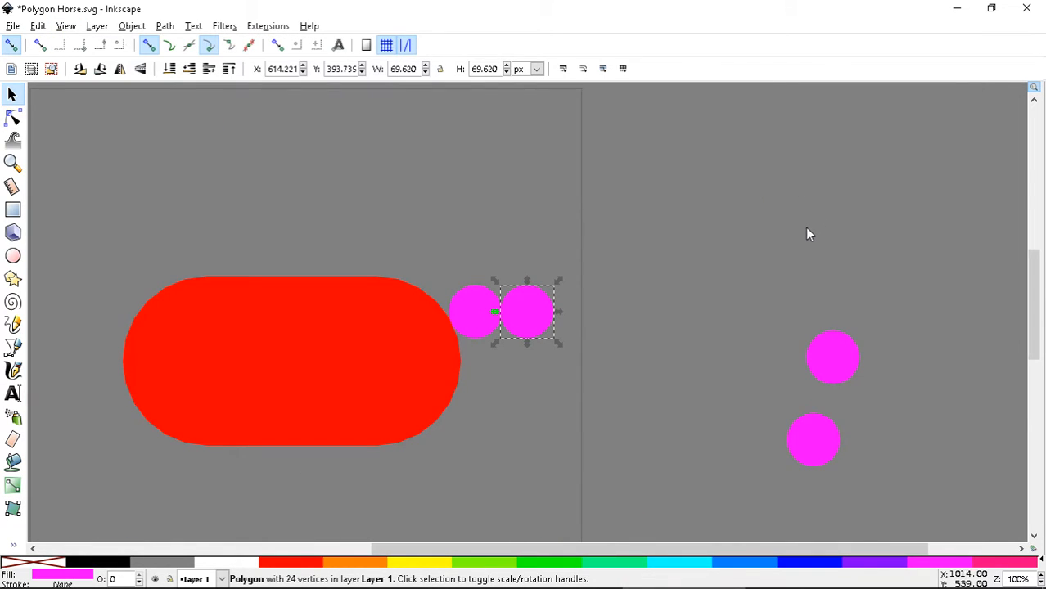
key(2)
key(3)
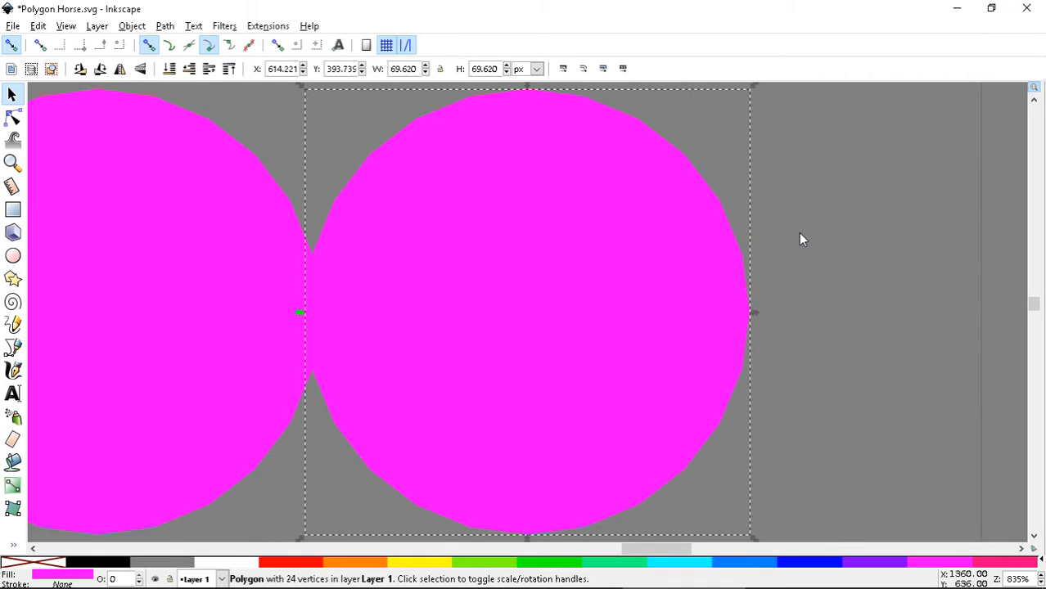
key(4)
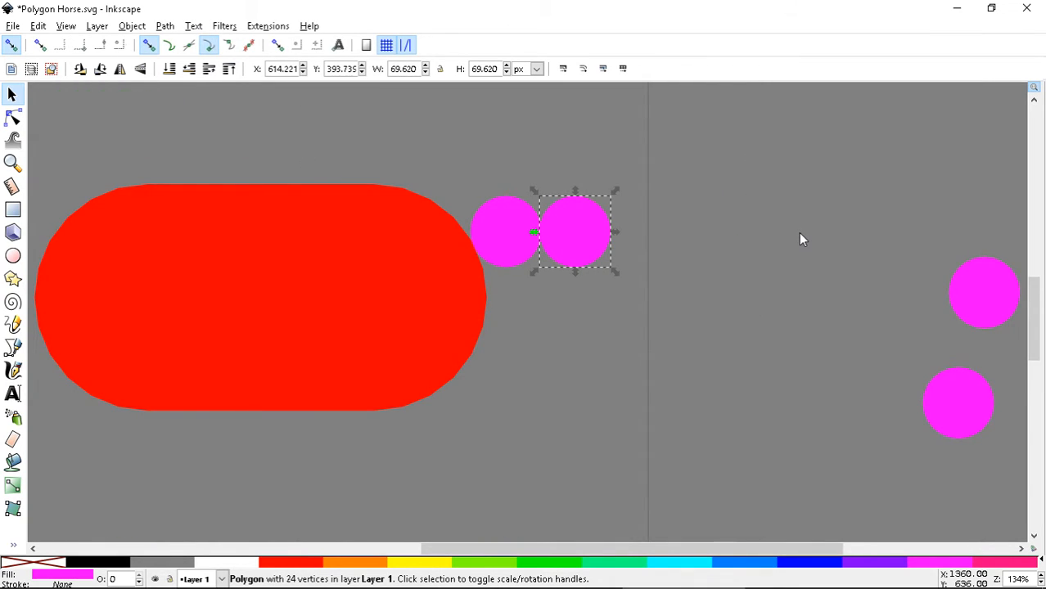
key(5)
key(6)
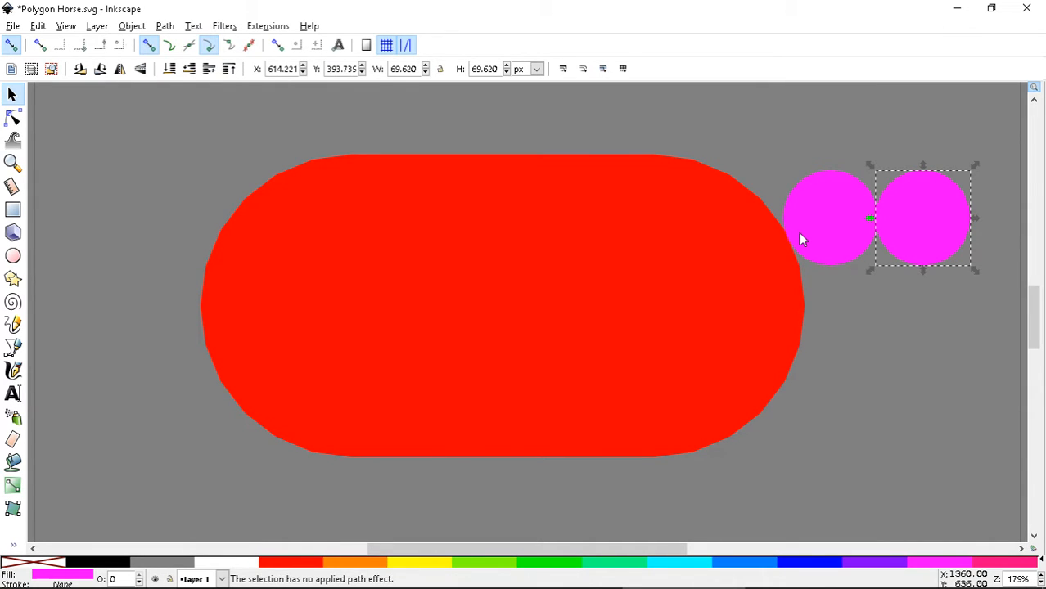
click(66, 26)
mouse_move(97, 49)
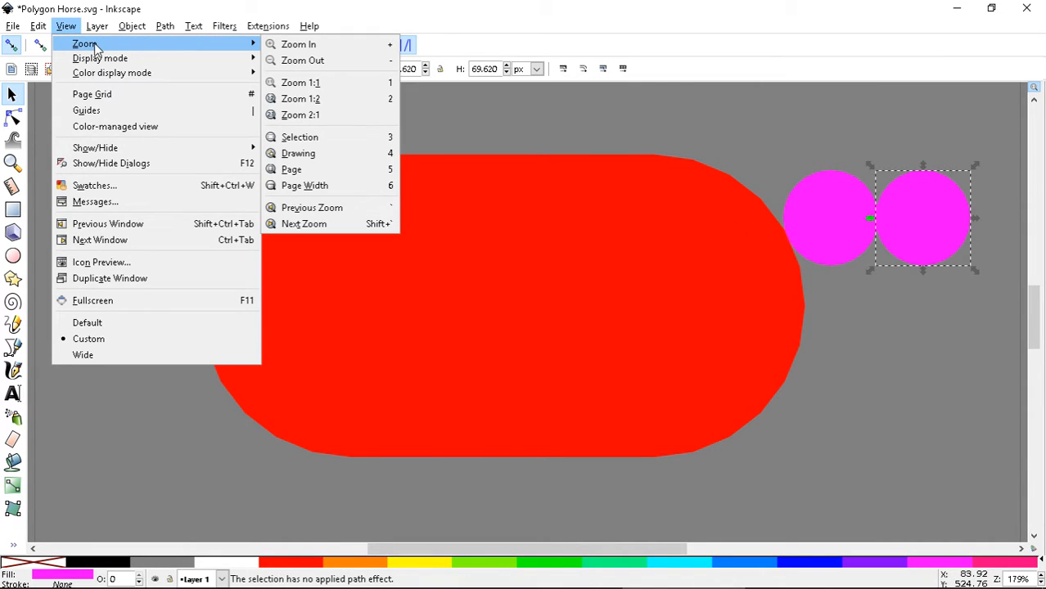
click(697, 126)
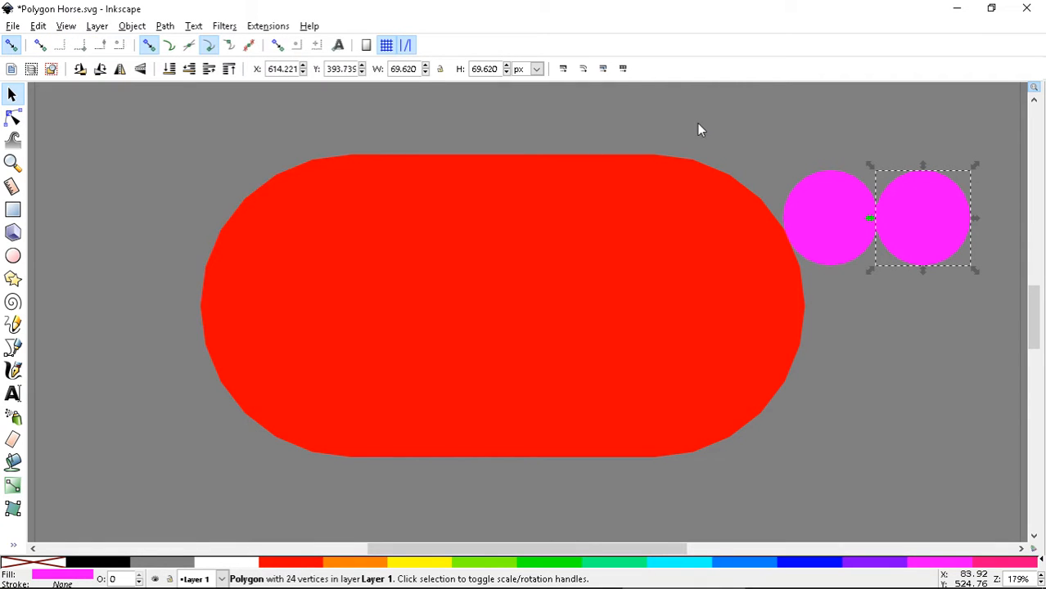
Step: Snap the second magenta polygon's leftmost corner to the first one's rightmost corner at about X 617, Y 394 px
key(3)
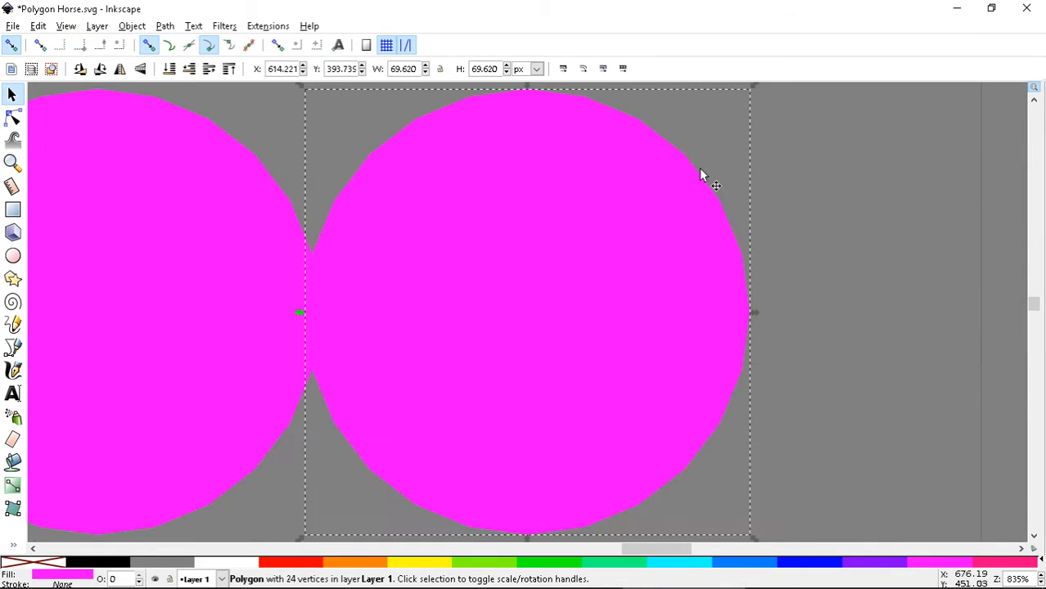
drag(406, 344, 436, 336)
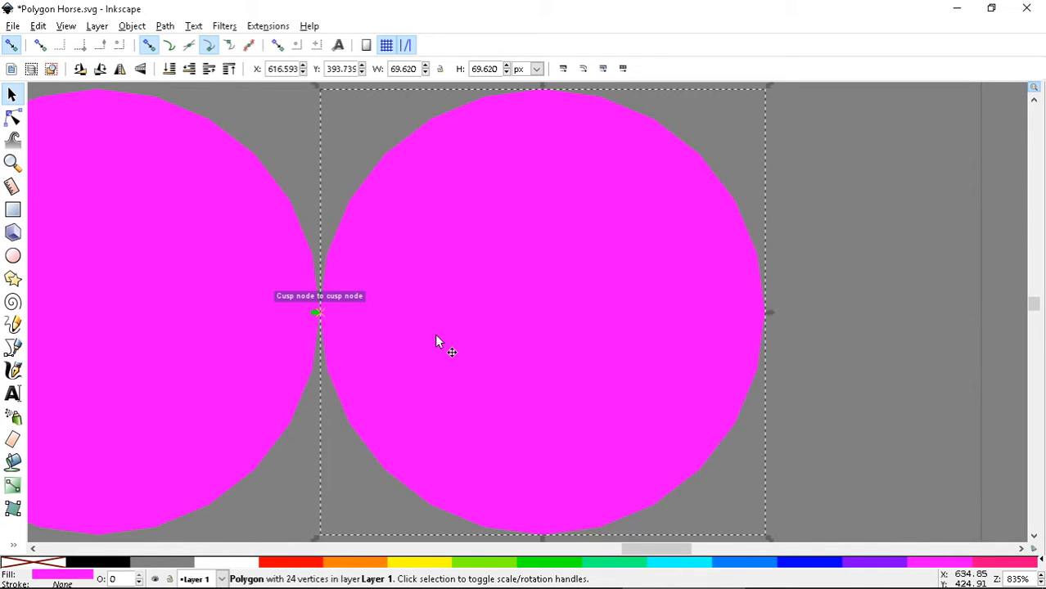
Step: Move the two spare magenta polygons beside the chain's free end, at about X 697, Y 436 px and X 697, Y 369 px
scroll(878, 346, down, 3)
key(minus)
key(minus)
key(minus)
key(minus)
key(minus)
key(minus)
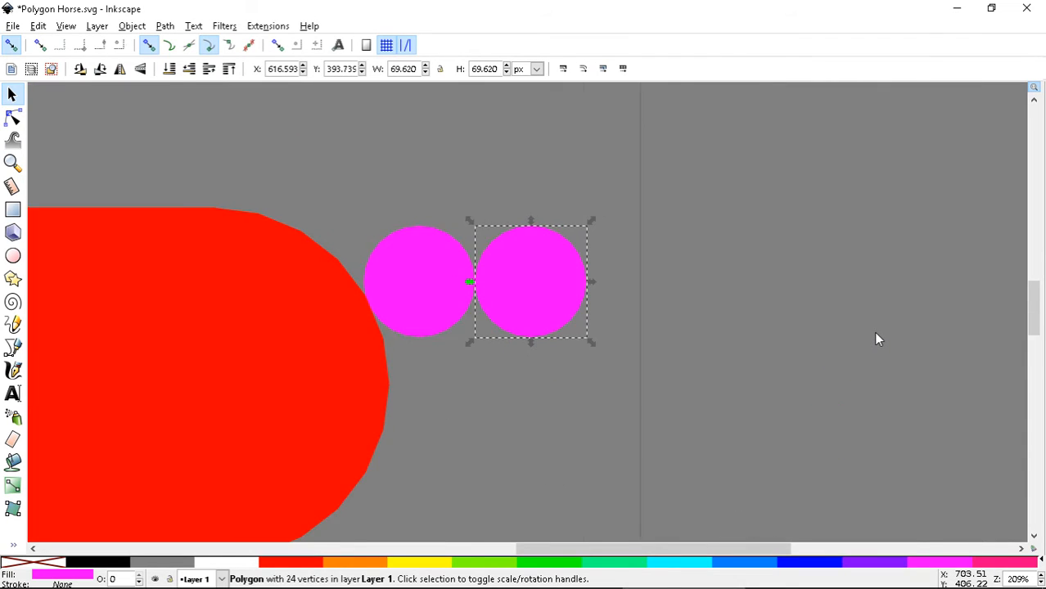
drag(845, 357, 602, 264)
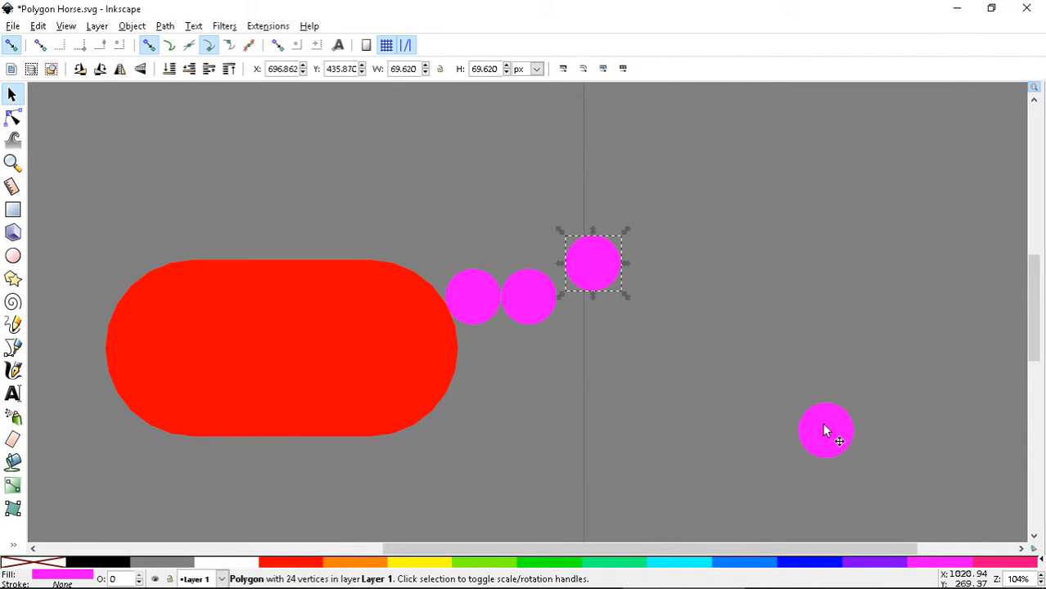
drag(823, 431, 588, 326)
Step: Move the lower spare polygon aside and snap the upper one's leftmost corner to the second polygon's rightmost corner at about X 686, Y 394 px
key(3)
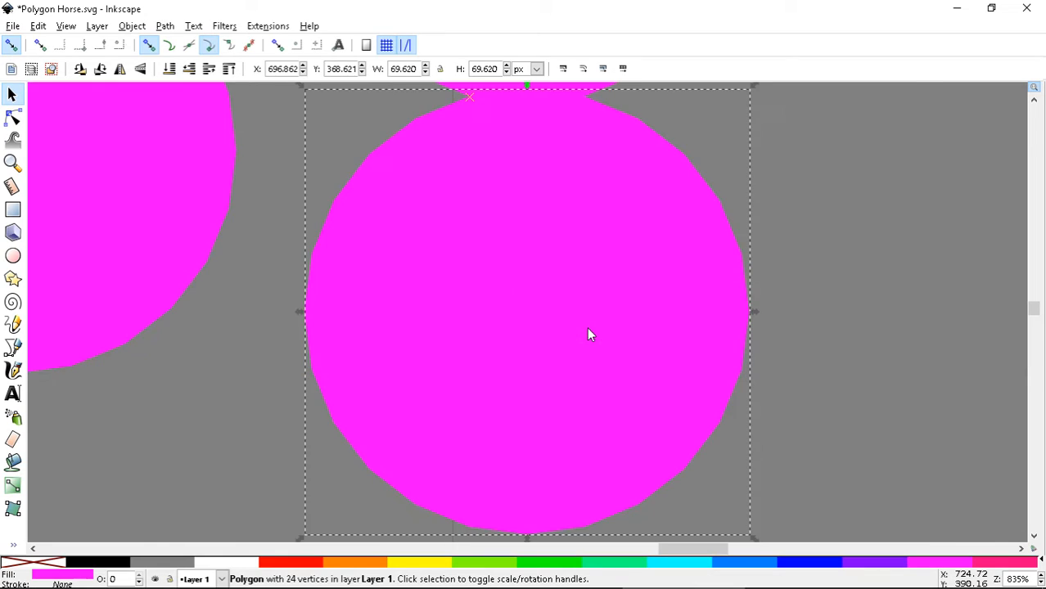
scroll(762, 311, up, 2)
scroll(761, 304, up, 2)
drag(474, 374, 867, 268)
drag(544, 201, 489, 479)
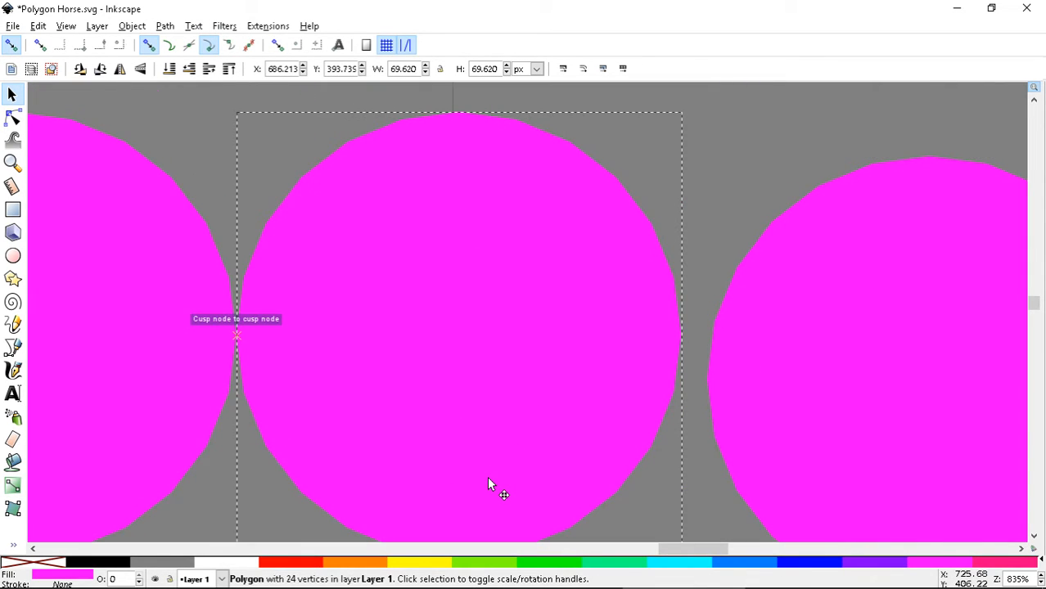
Step: Snap the second and third magenta polygons progressively lower along the chain, at about X 615, Y 385 px and X 684, Y 376 px
scroll(487, 444, down, 1)
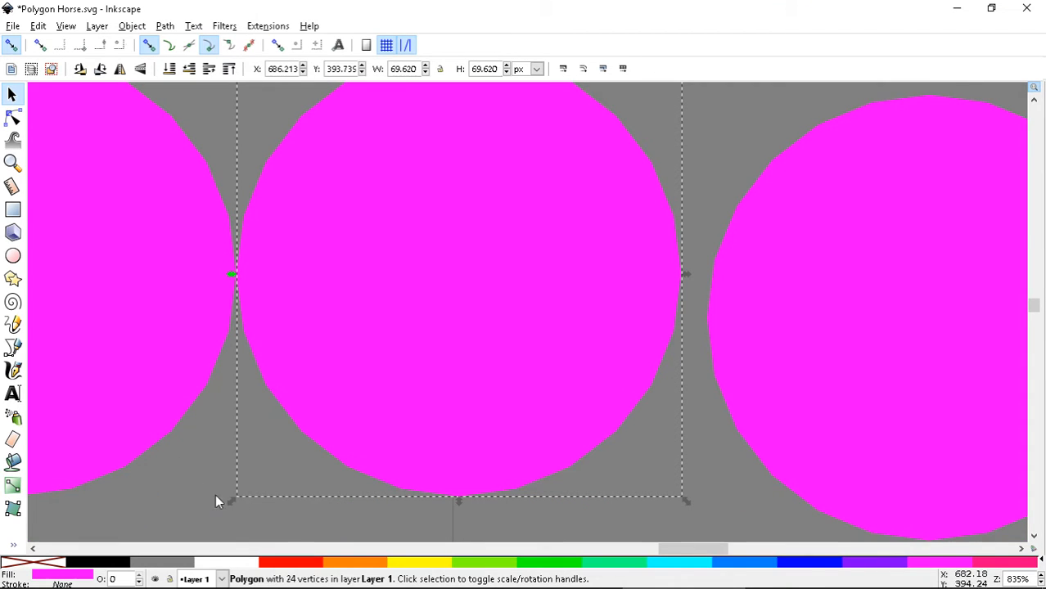
drag(682, 545, 655, 556)
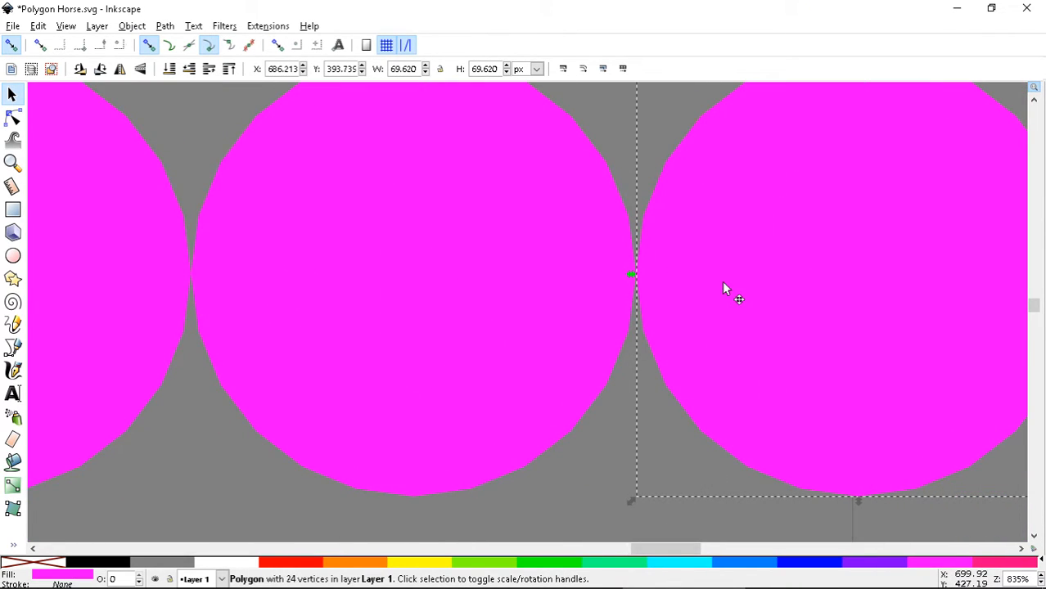
drag(723, 286, 721, 332)
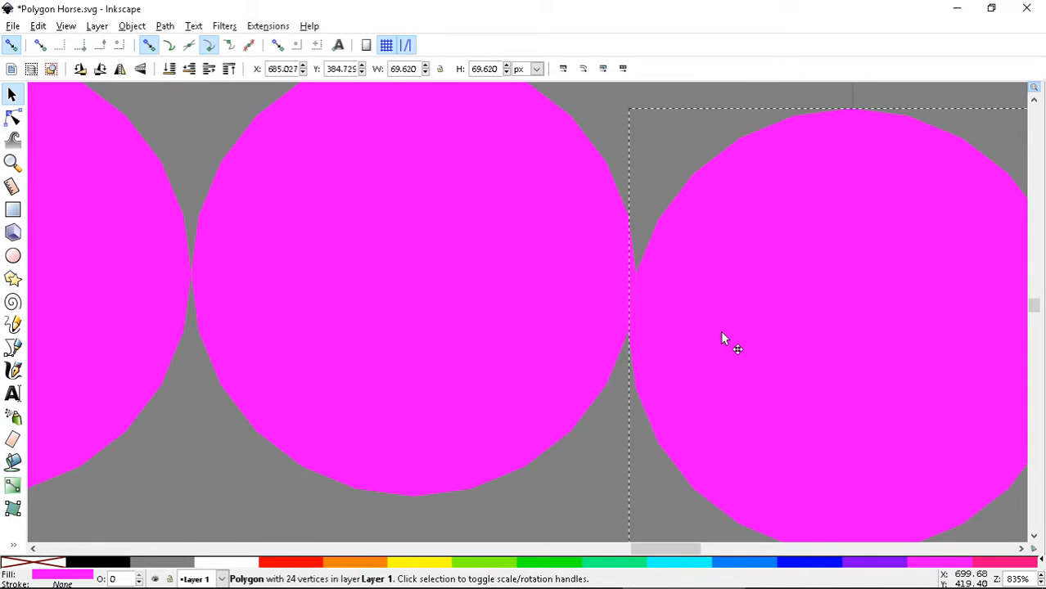
drag(722, 334, 735, 334)
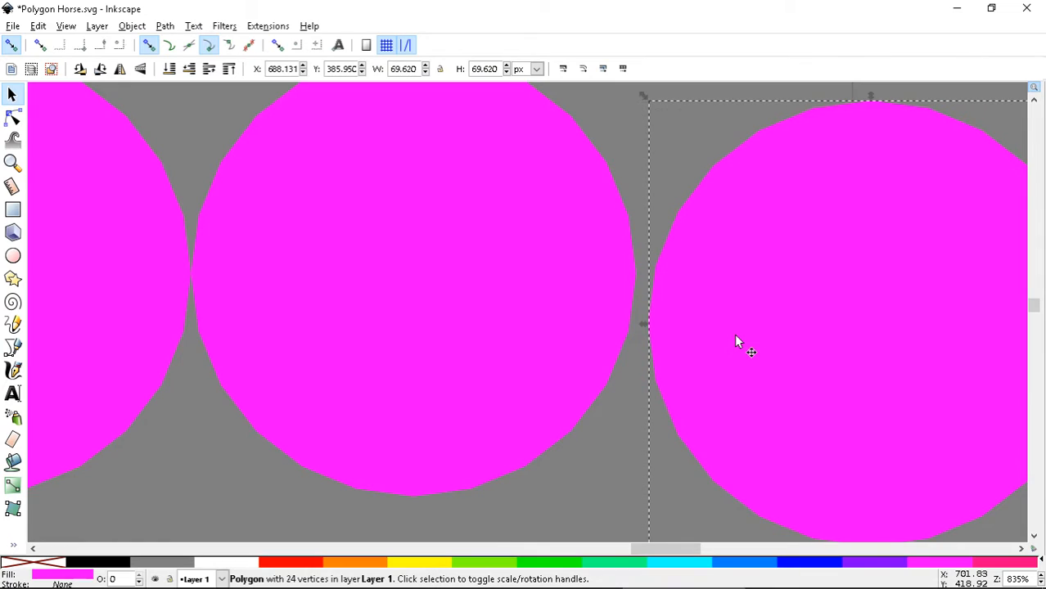
drag(256, 255, 251, 309)
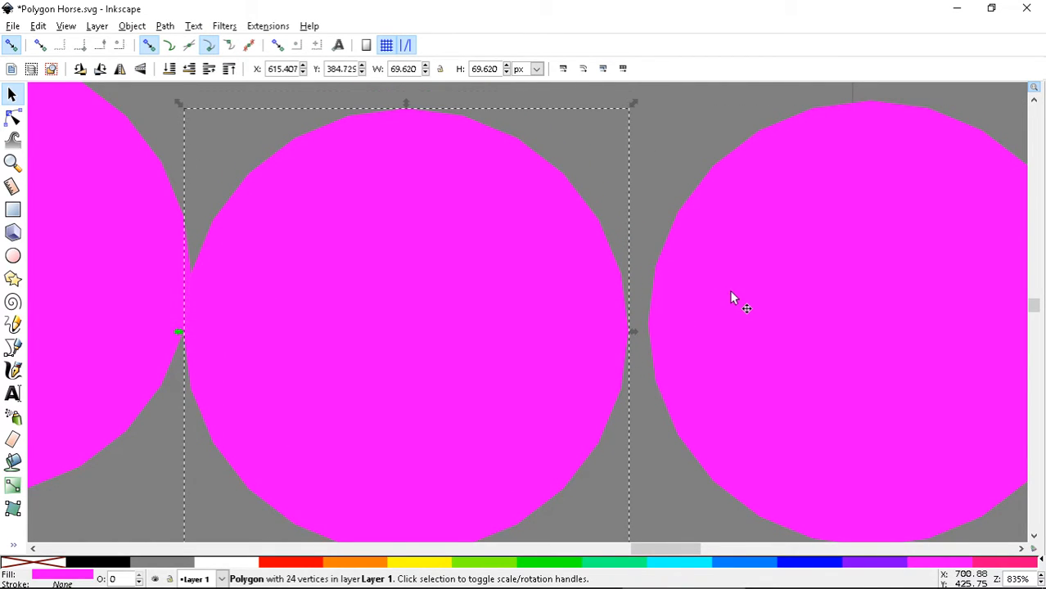
drag(740, 301, 728, 365)
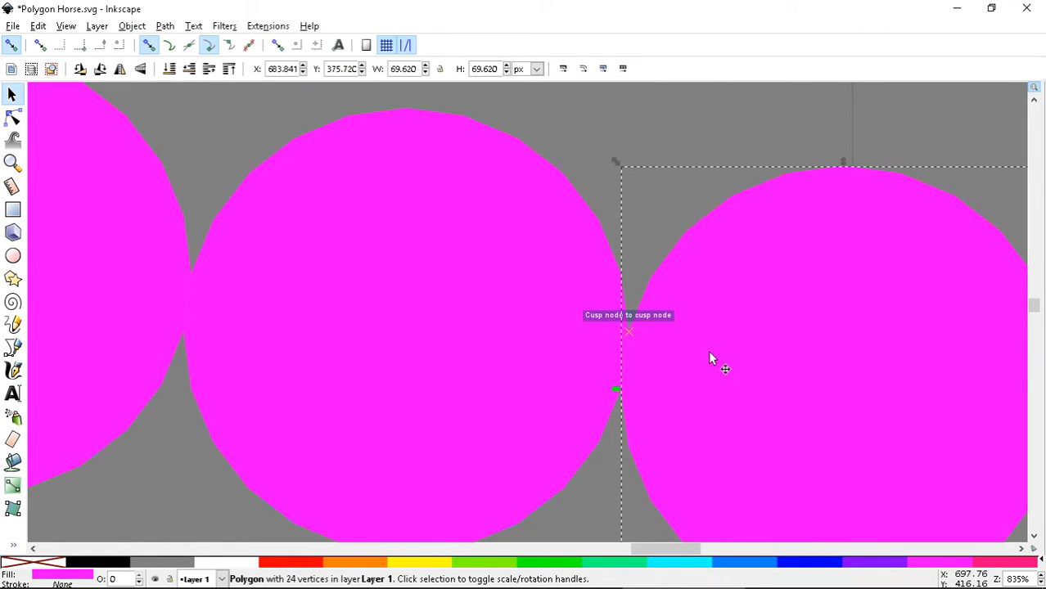
key(minus)
key(minus)
scroll(549, 445, down, 2)
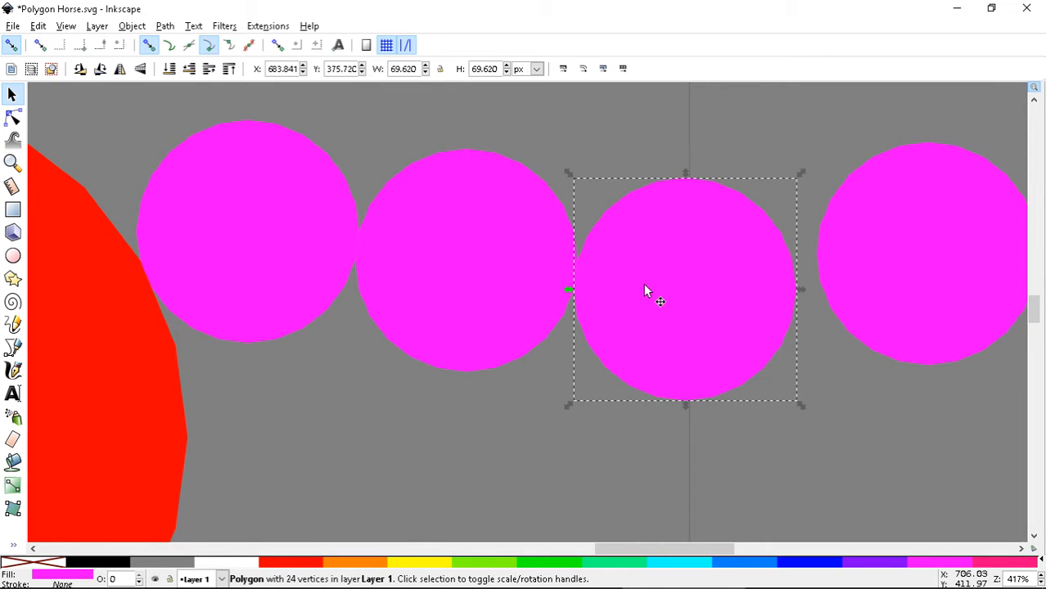
Step: Snap the fourth magenta polygon to the third one's lower-right edge at about X 748, Y 349 px and save the drawing
key(3)
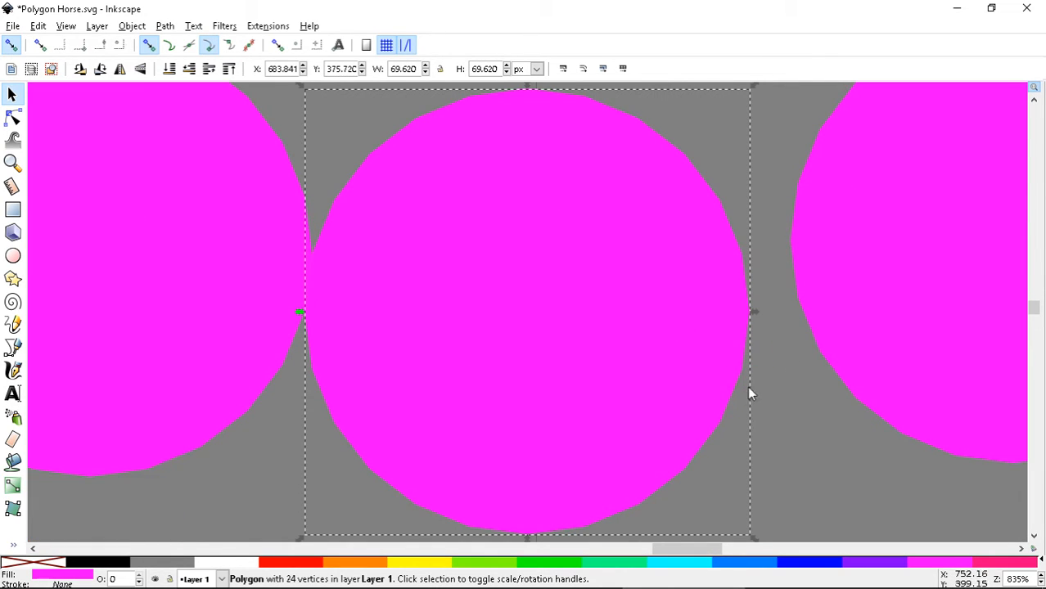
drag(857, 269, 765, 452)
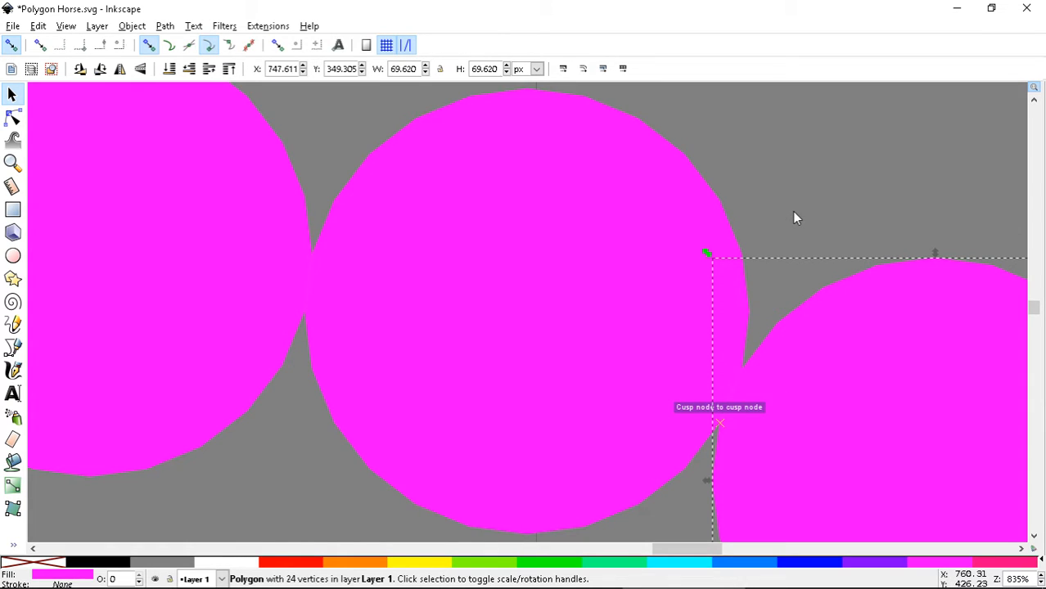
scroll(792, 213, down, 1)
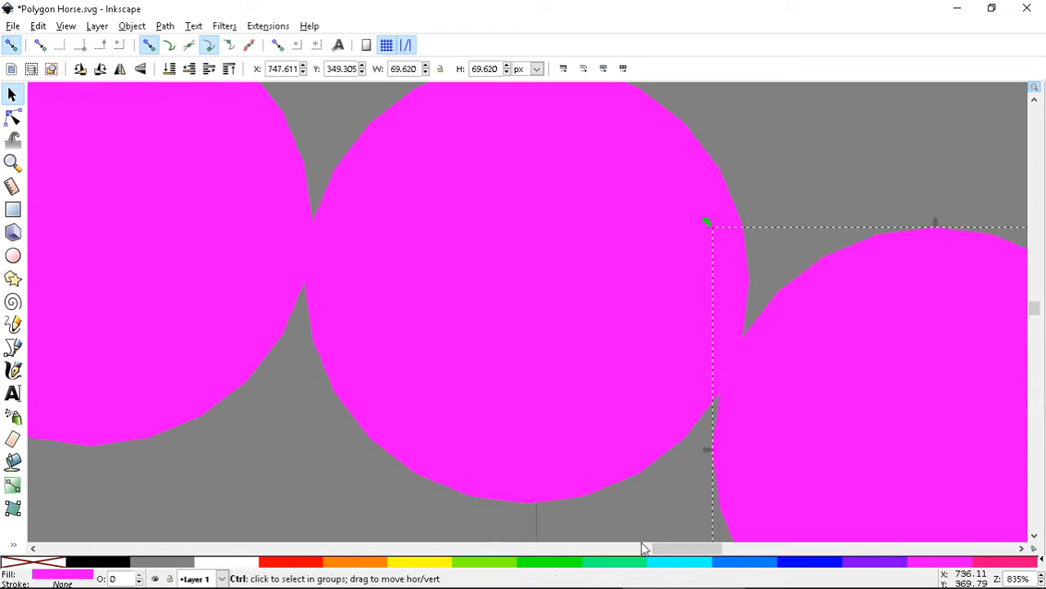
key(ctrl+s)
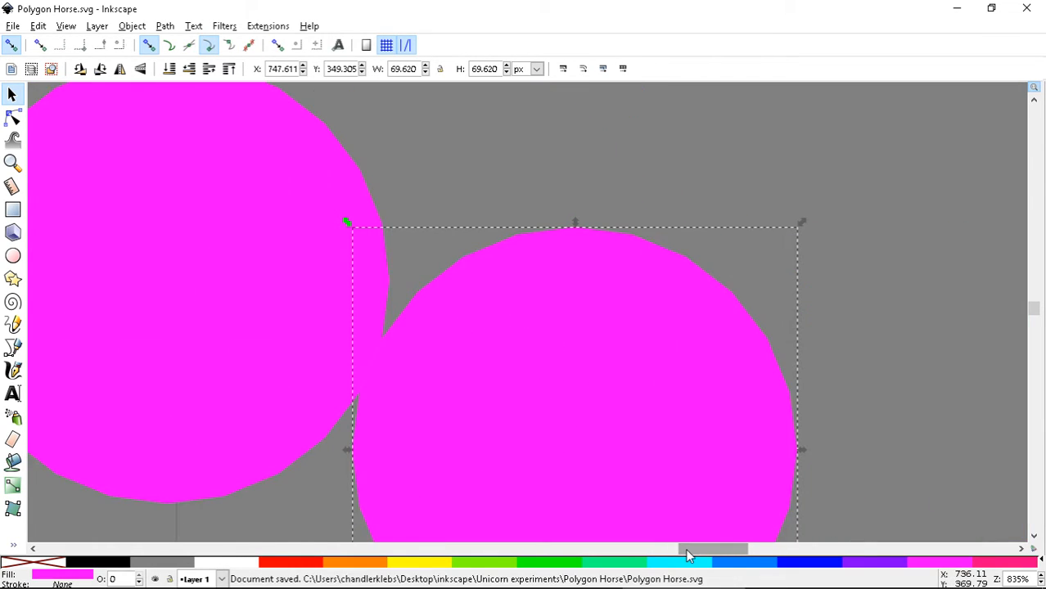
Step: Inspect the area around the fourth magenta polygon and check the whole chain against the page
drag(687, 555, 691, 556)
scroll(884, 385, down, 5)
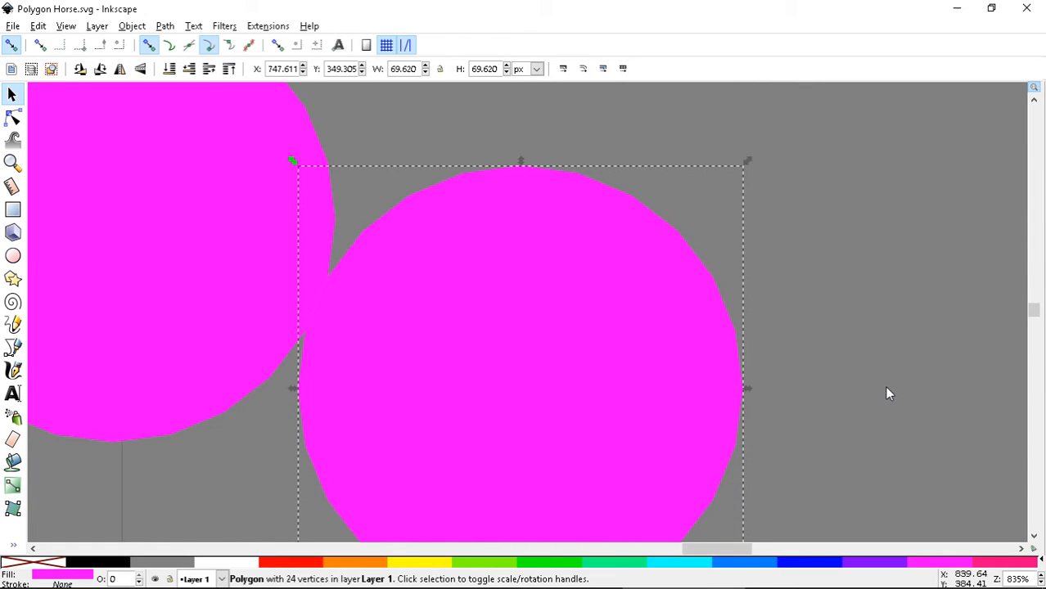
scroll(830, 381, down, 2)
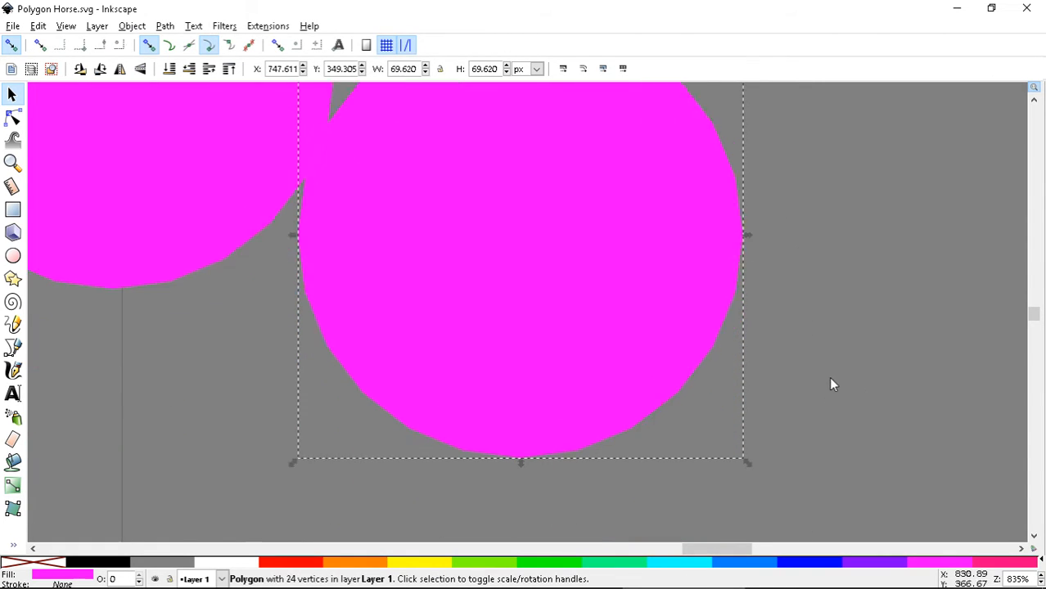
scroll(818, 360, up, 8)
scroll(804, 342, up, 4)
scroll(800, 352, down, 3)
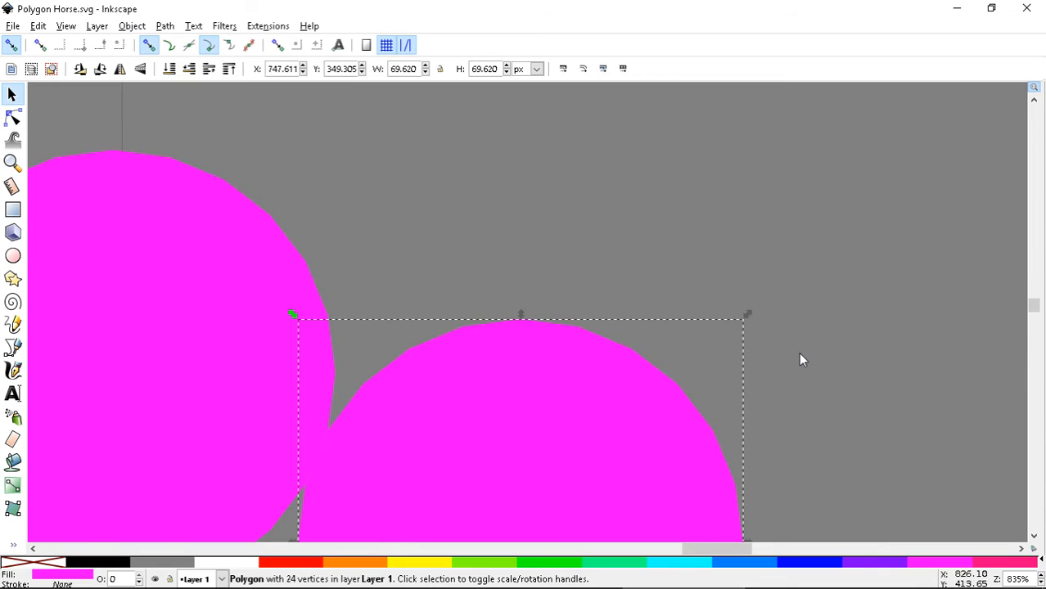
key(5)
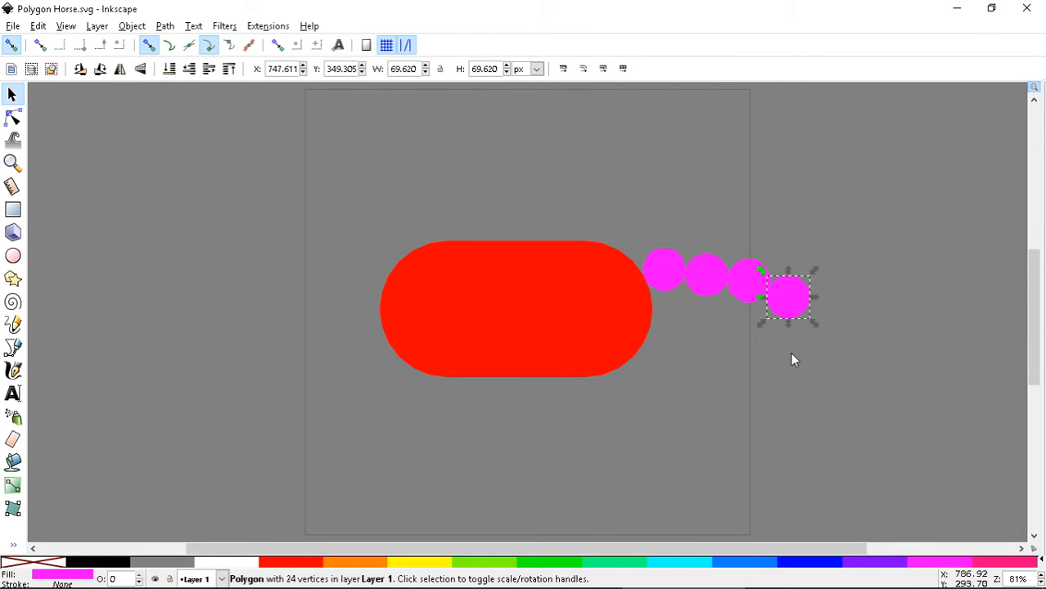
Step: Duplicate the fourth magenta polygon and snap the copy to its lower-right edge at about X 802, Y 307 px
key(3)
scroll(822, 364, up, 2)
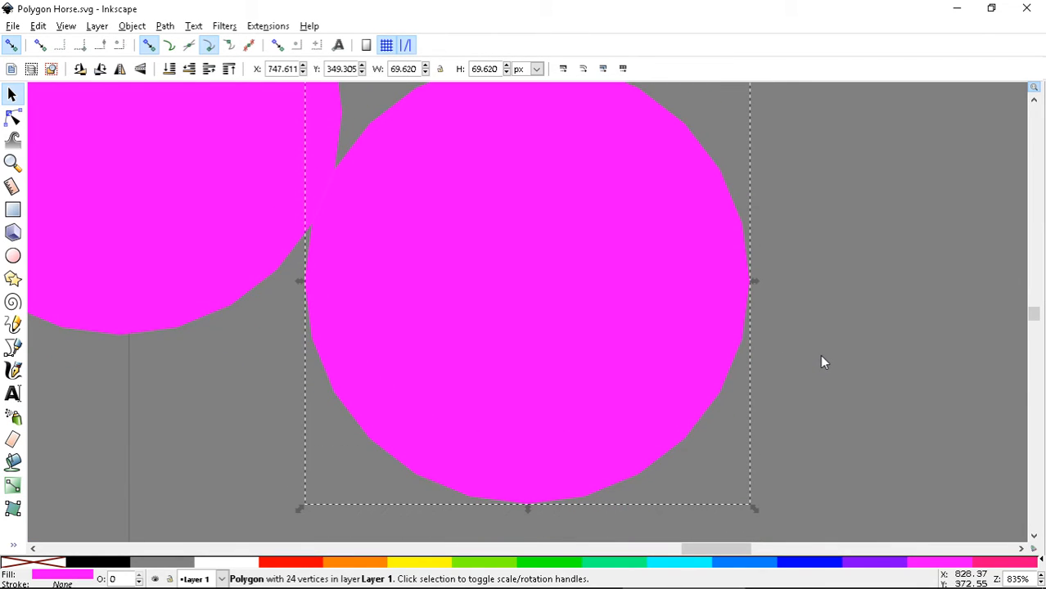
key(ctrl+d)
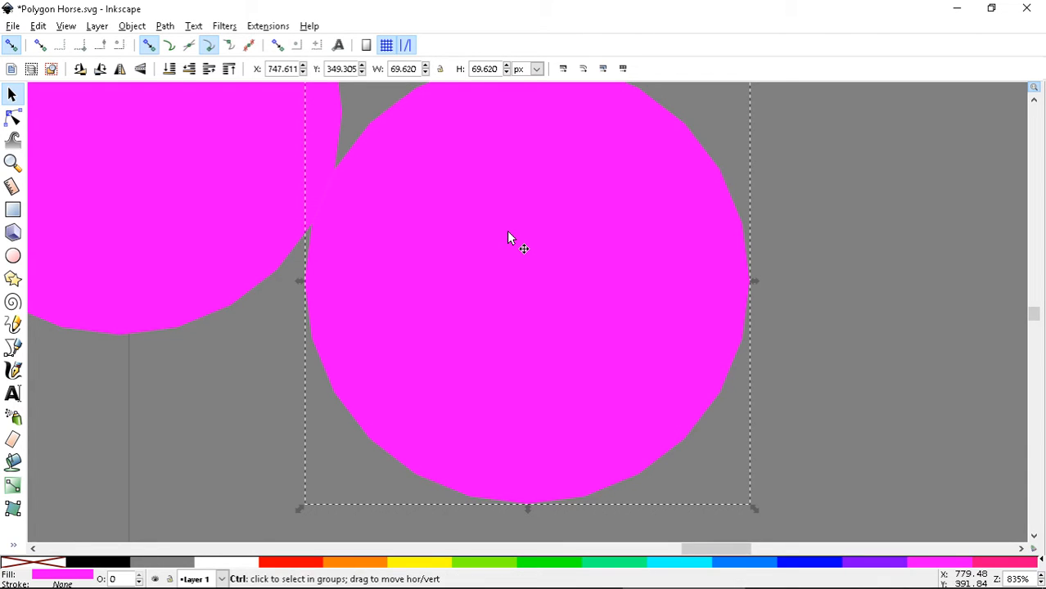
drag(507, 233, 835, 415)
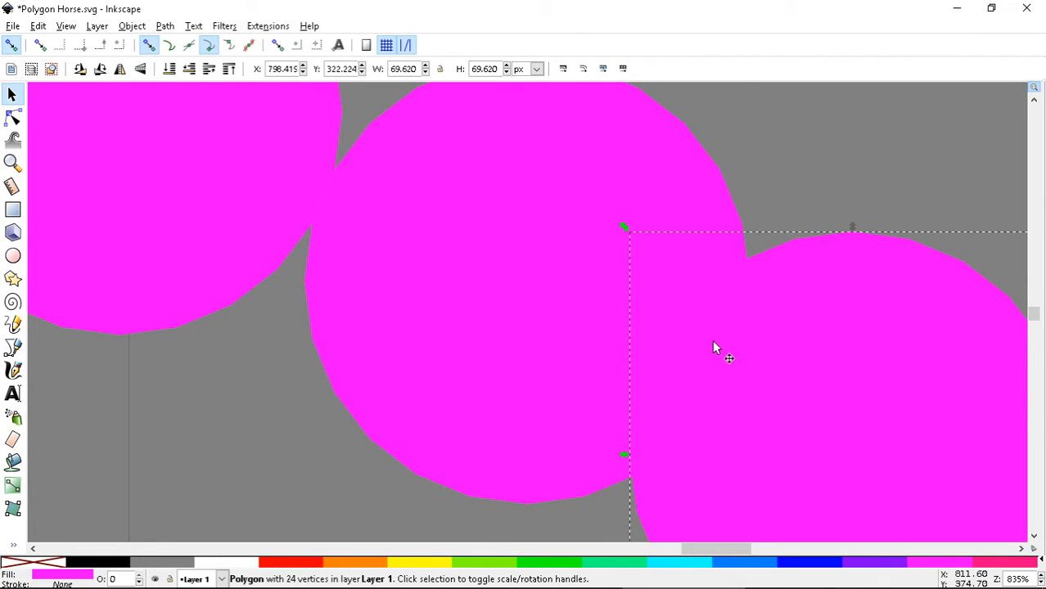
drag(720, 343, 808, 354)
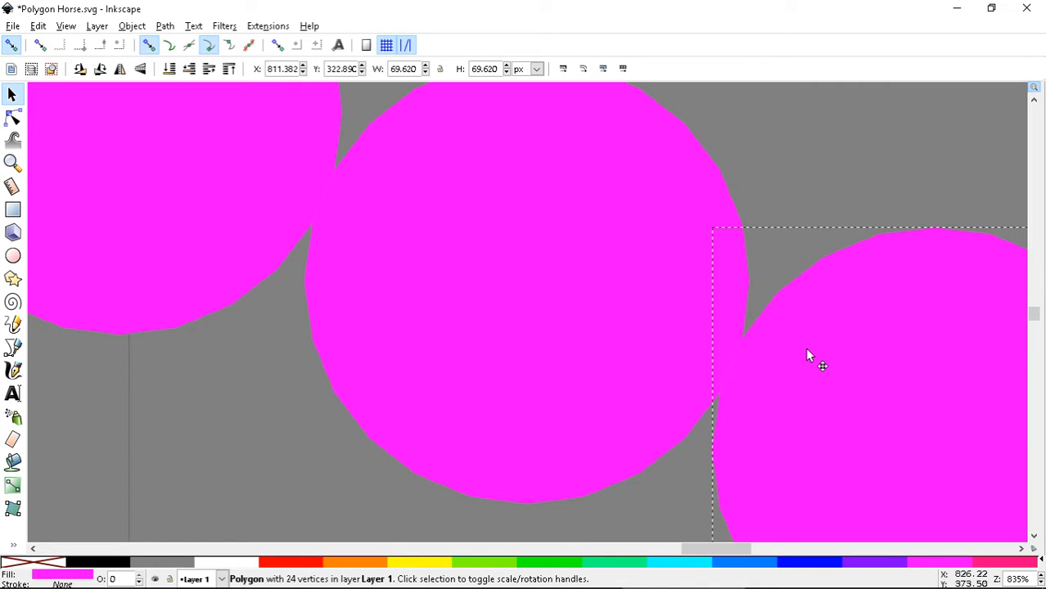
drag(807, 354, 750, 444)
Step: Check the five-polygon chain in the full-page view and save the drawing
scroll(814, 264, down, 4)
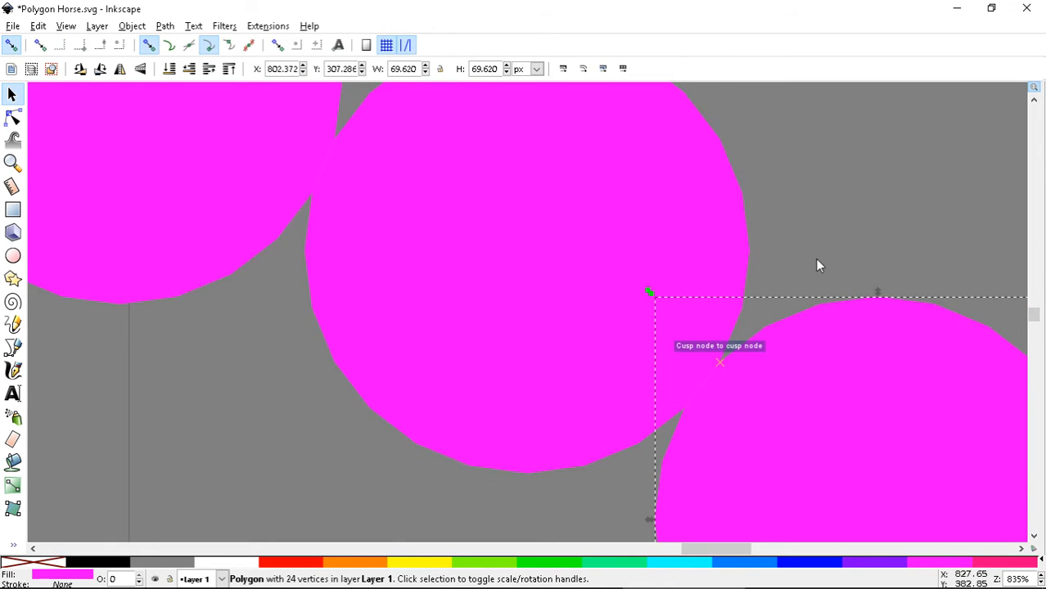
scroll(815, 252, down, 2)
key(minus)
key(minus)
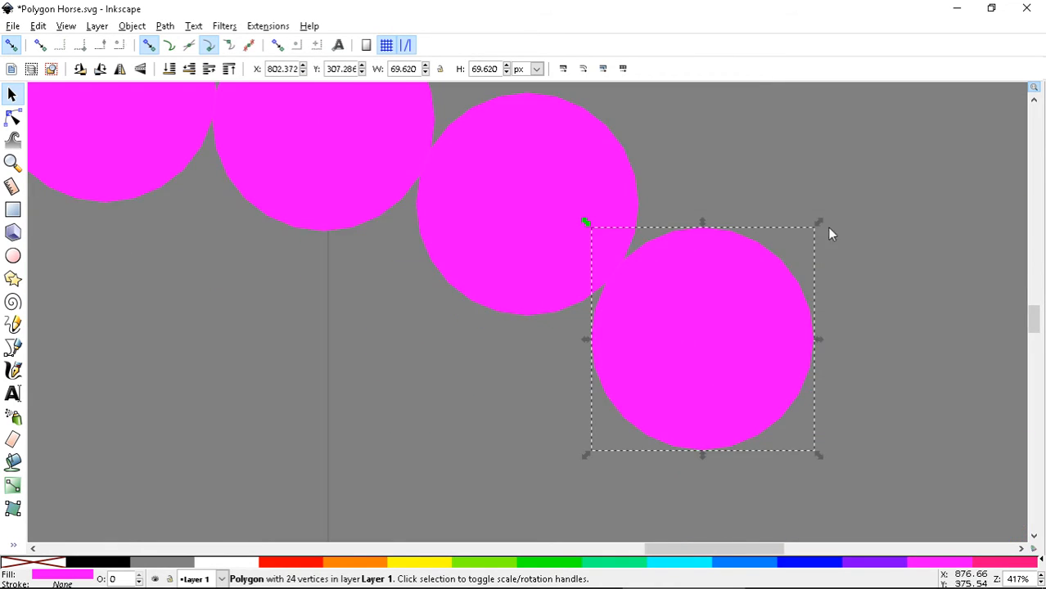
scroll(822, 226, up, 3)
key(5)
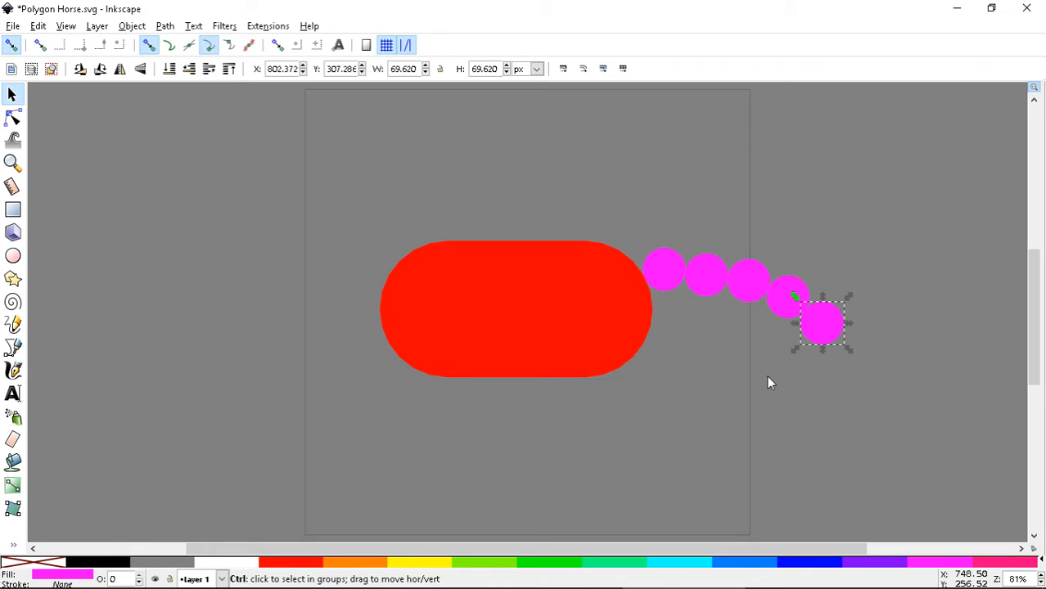
key(ctrl+s)
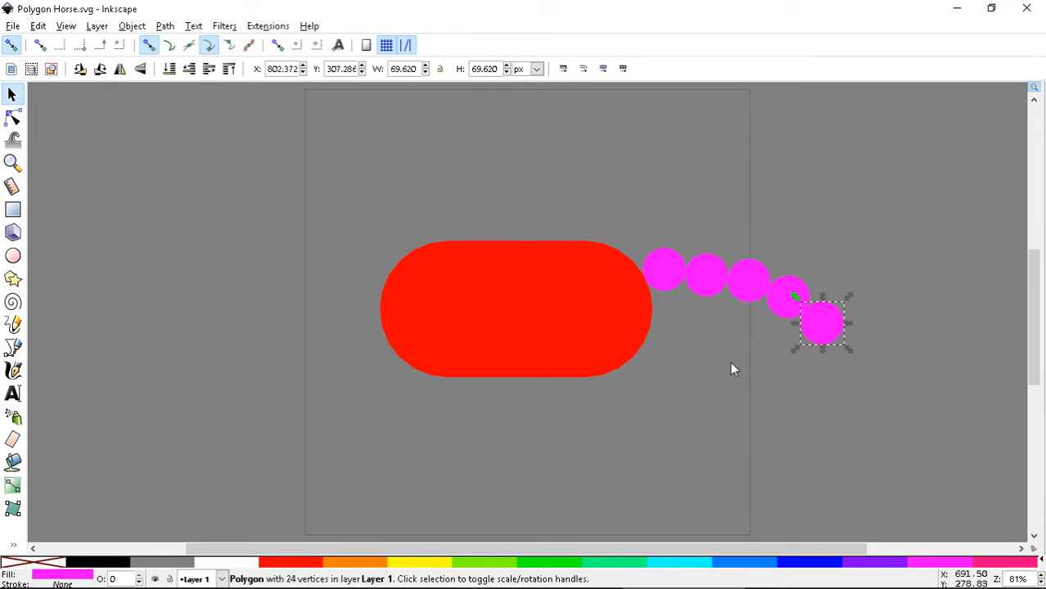
Step: Snap the second magenta polygon further down against the first one's lower-right edge at about X 611, Y 367 px
click(698, 296)
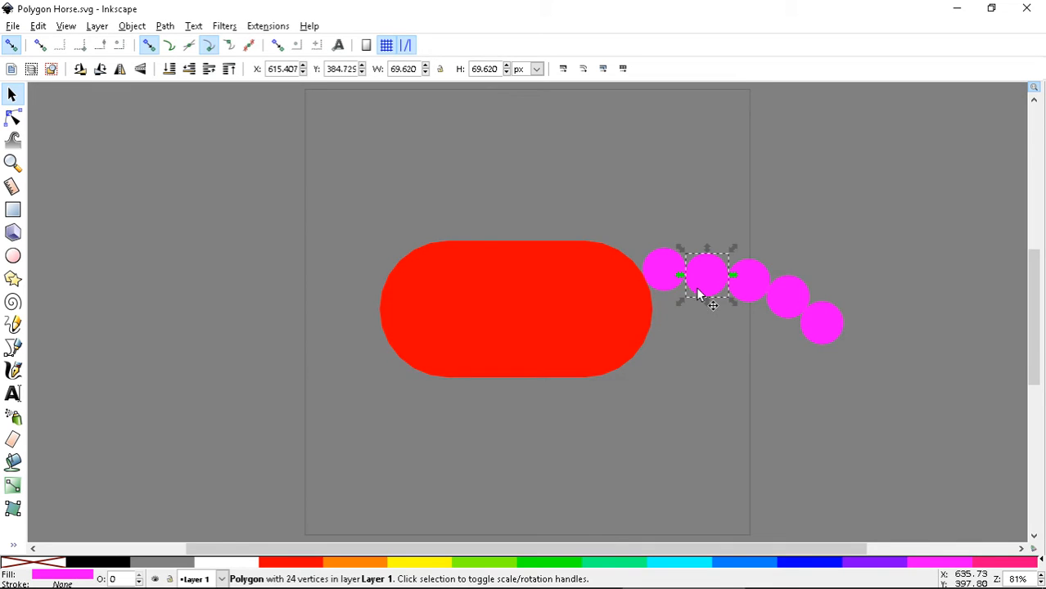
key(3)
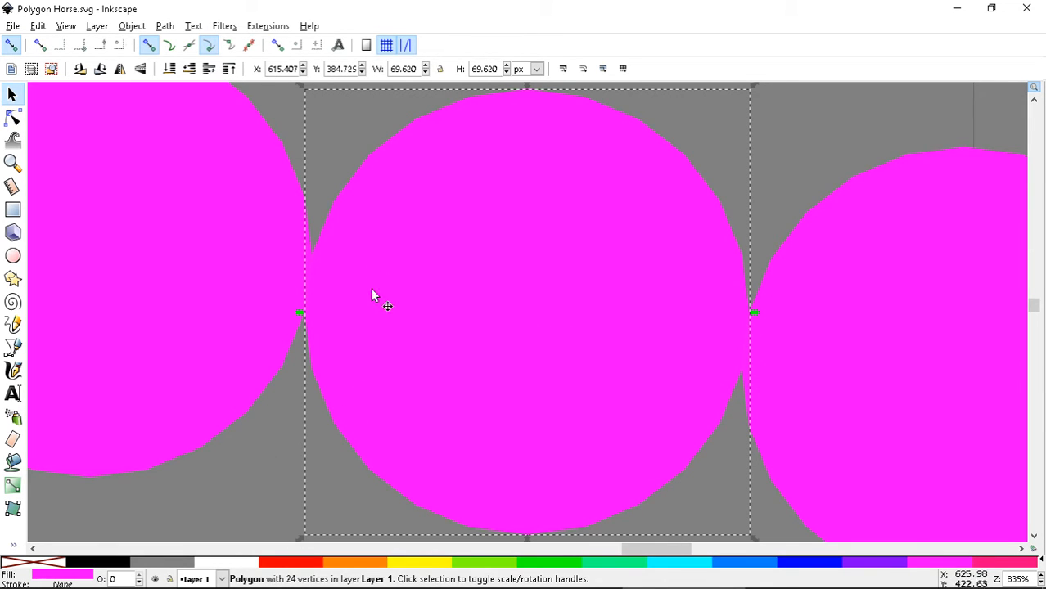
drag(366, 264, 342, 378)
scroll(421, 420, down, 4)
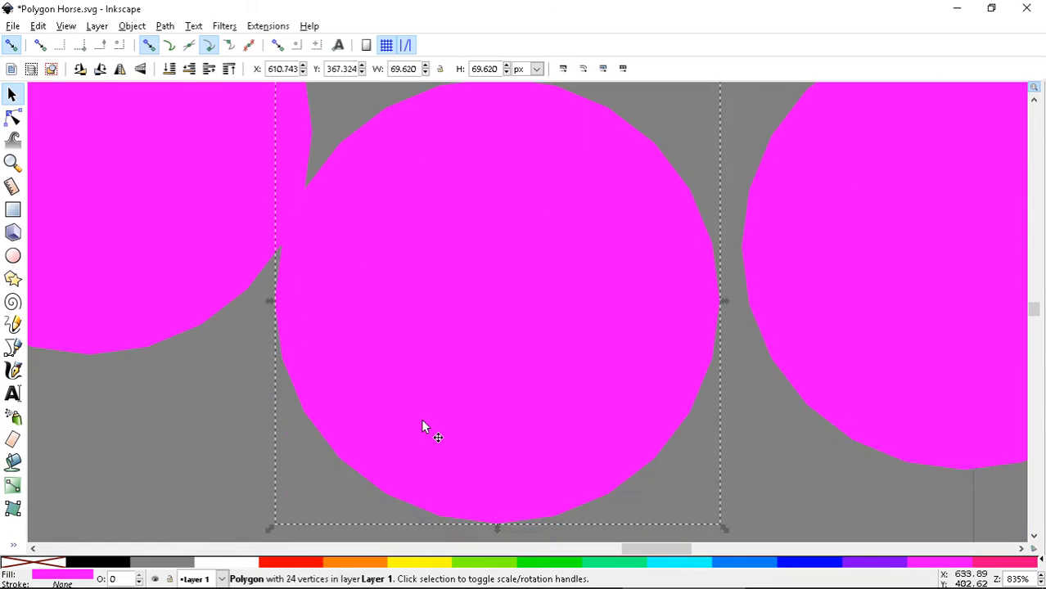
Step: Reattach the third magenta polygon to the second one's lower-right edge, snapped at about X 653, Y 313 px
drag(816, 273, 738, 525)
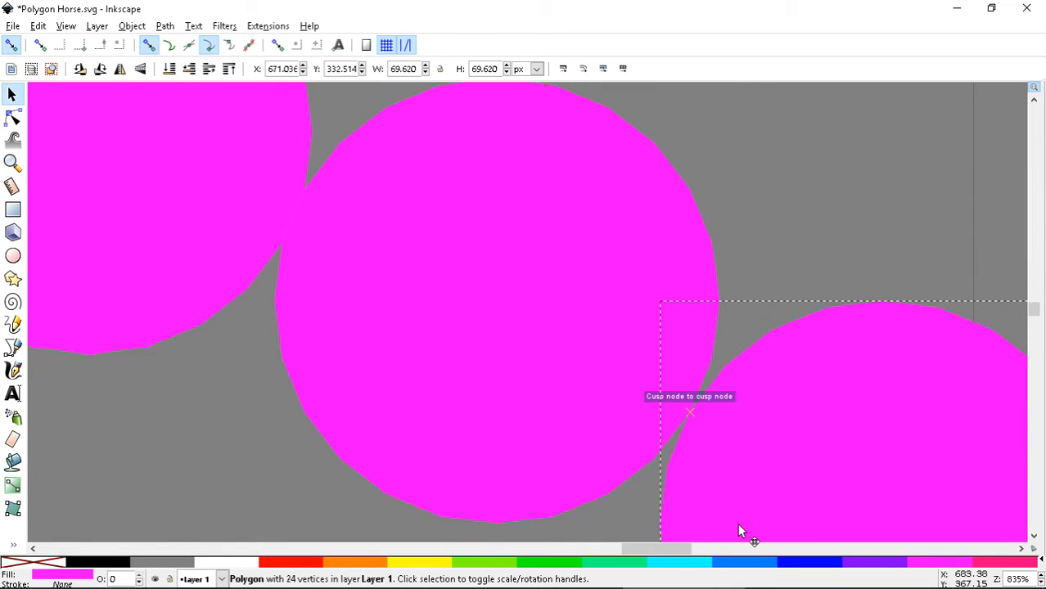
drag(757, 474, 705, 528)
scroll(790, 293, down, 3)
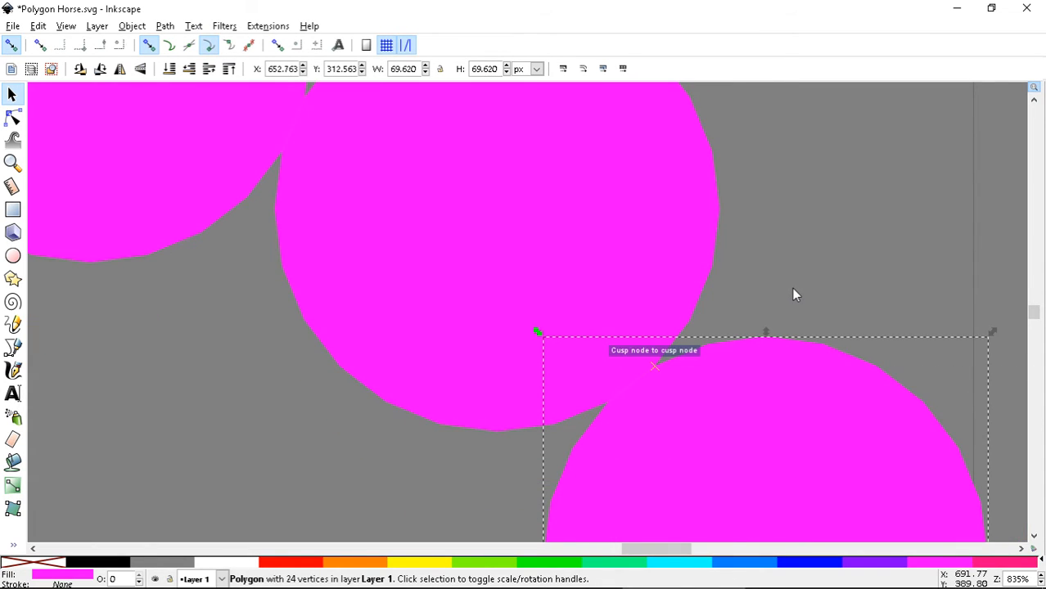
scroll(792, 294, down, 1)
key(minus)
key(minus)
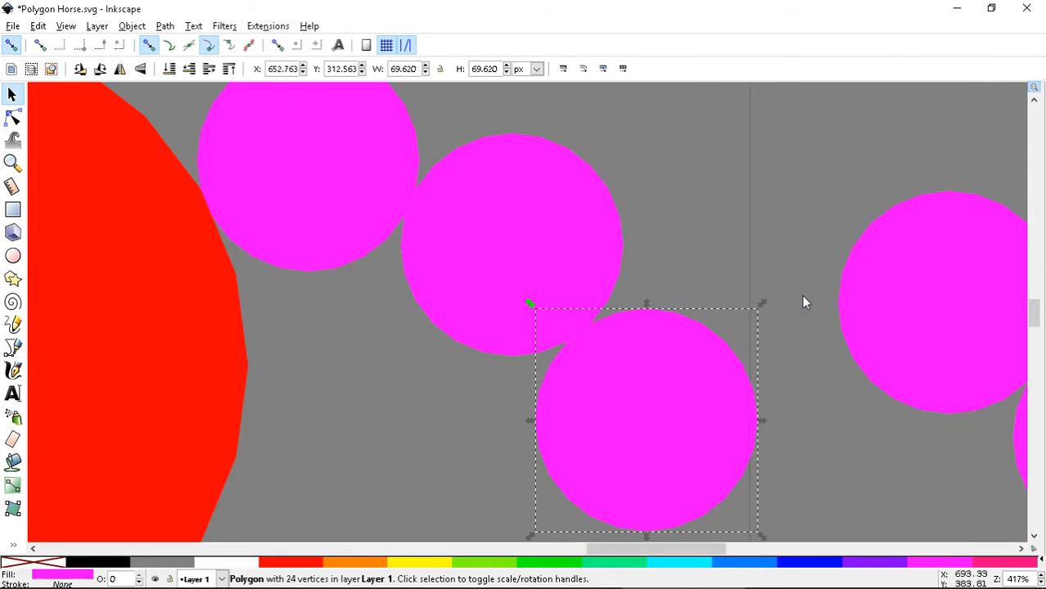
scroll(803, 302, up, 1)
scroll(803, 302, down, 2)
scroll(822, 387, down, 2)
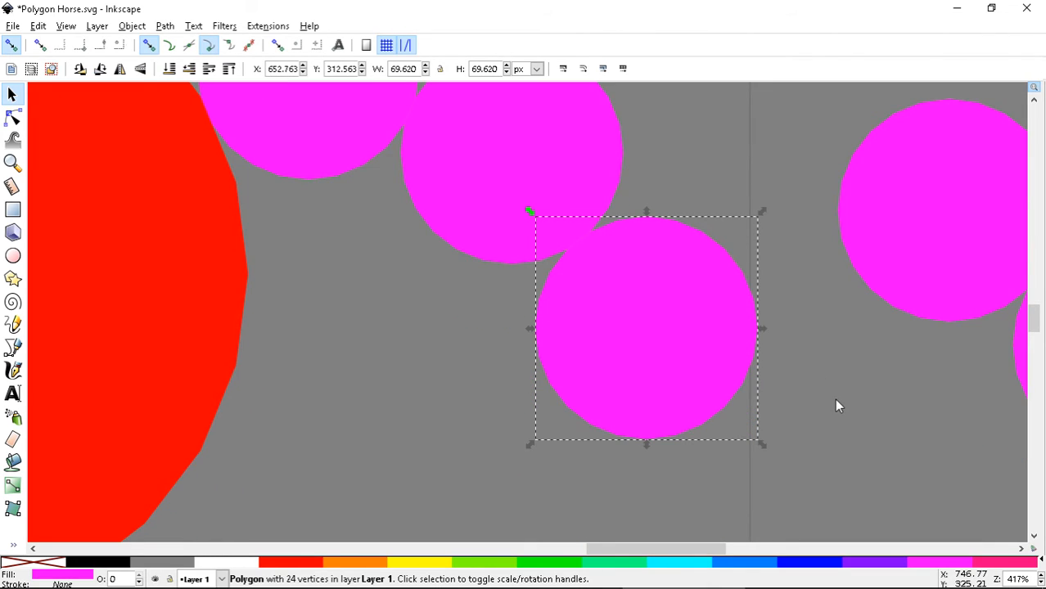
key(minus)
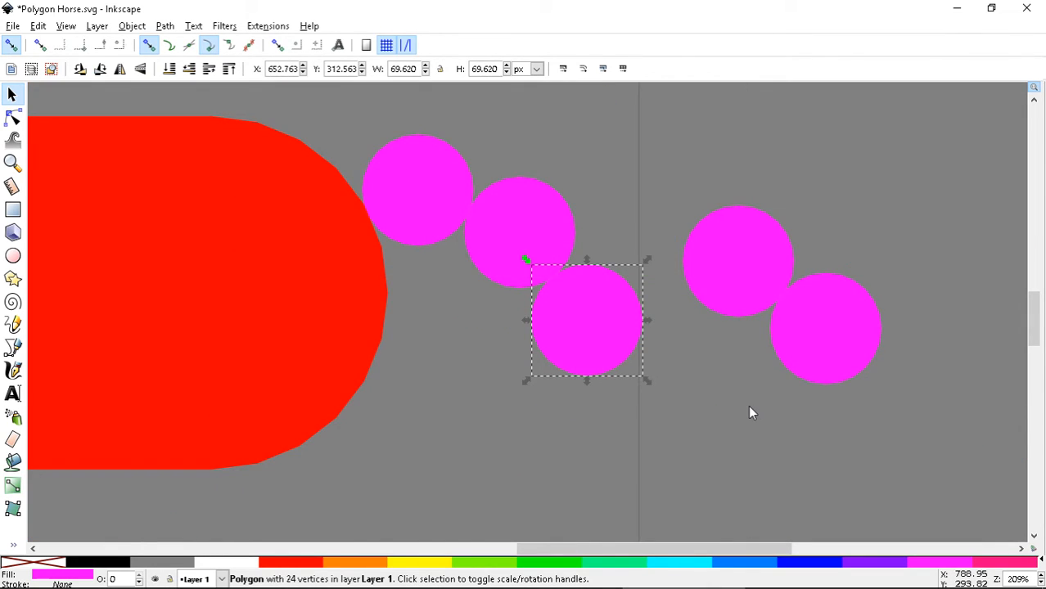
Step: Reattach the fourth magenta polygon to the third one's lower edge, snapped at about X 662, Y 244 px, and save the drawing
drag(745, 258, 616, 443)
click(716, 242)
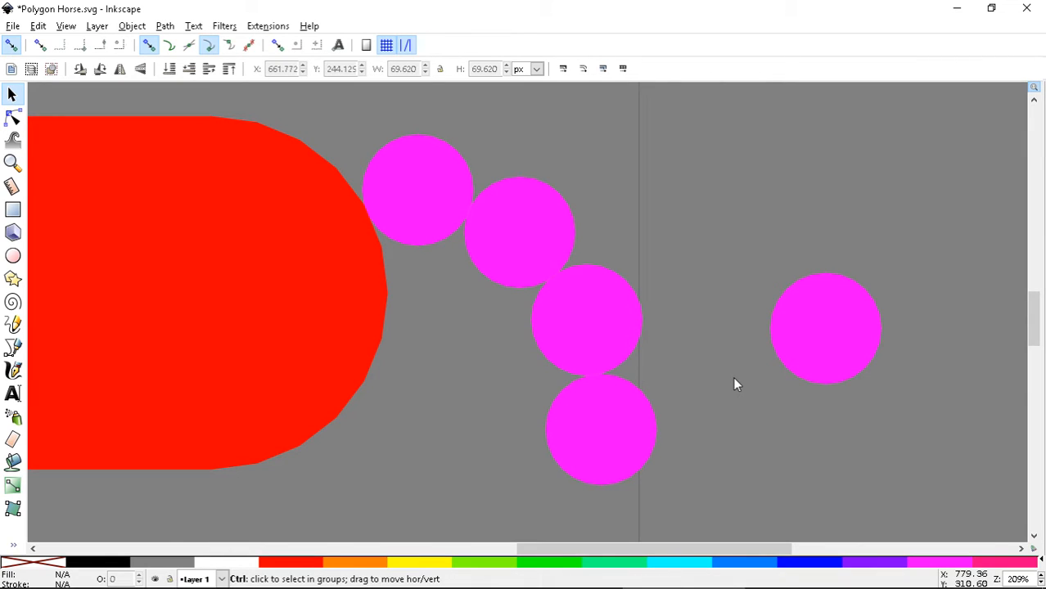
key(ctrl+s)
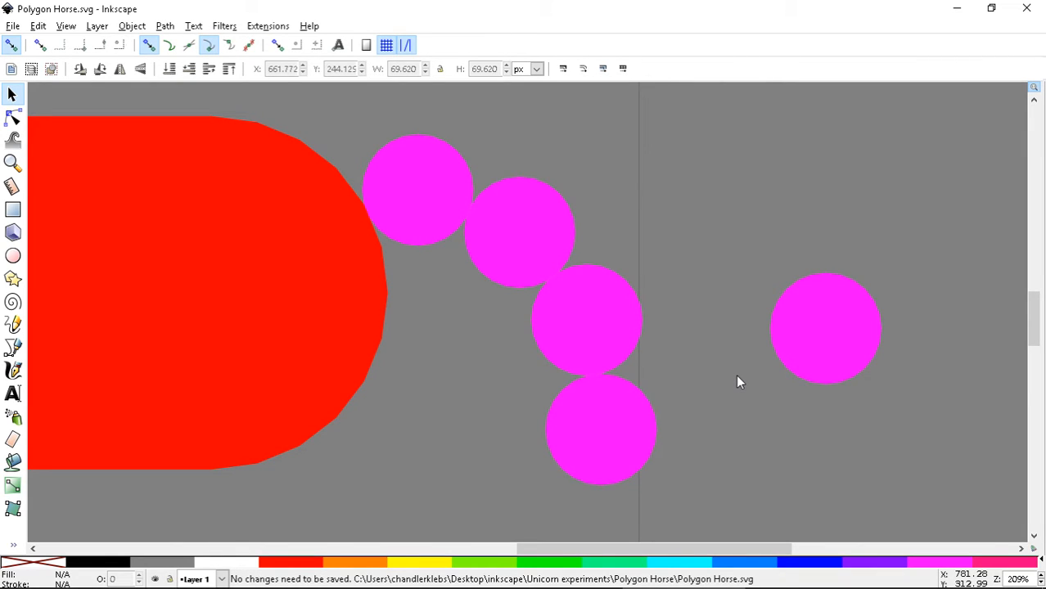
Step: Delete the detached fifth magenta polygon and show the whole page
click(824, 340)
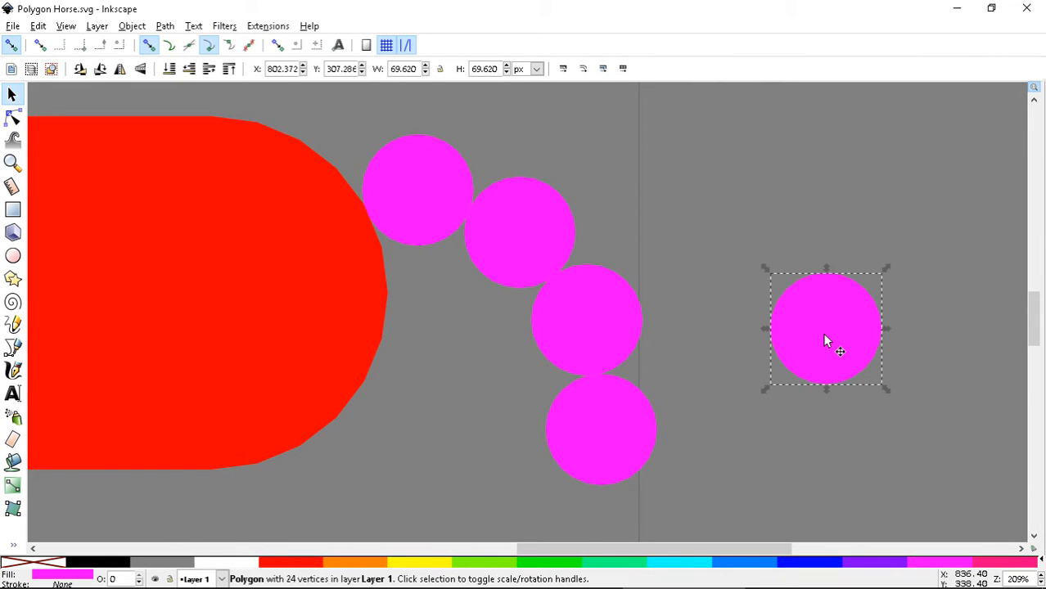
key(Delete)
key(5)
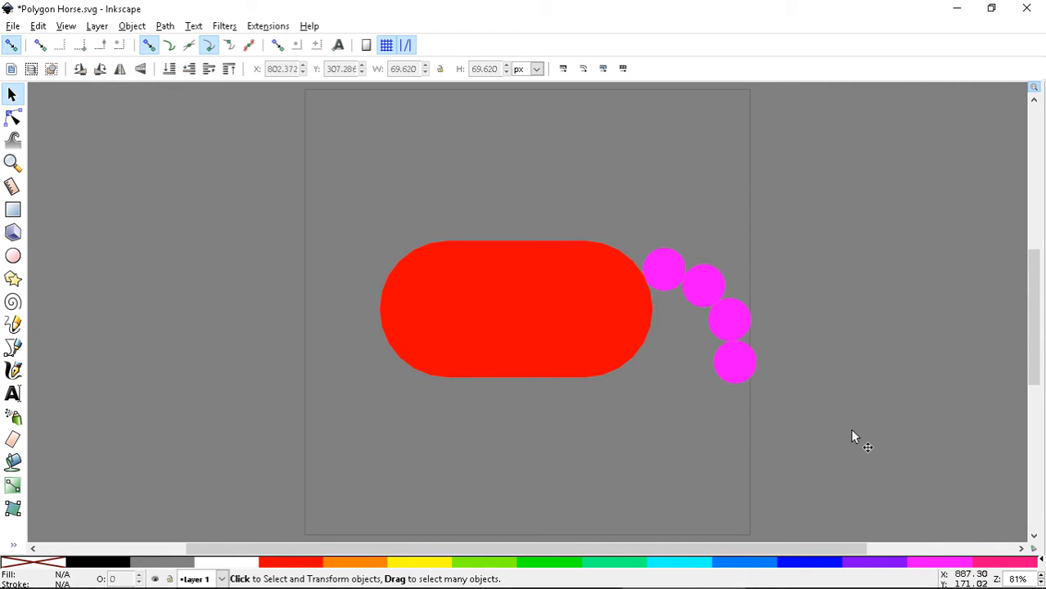
Step: Group the four chained magenta polygons in their current place beside the red body and save the drawing
drag(848, 431, 628, 232)
drag(700, 287, 893, 242)
key(Escape)
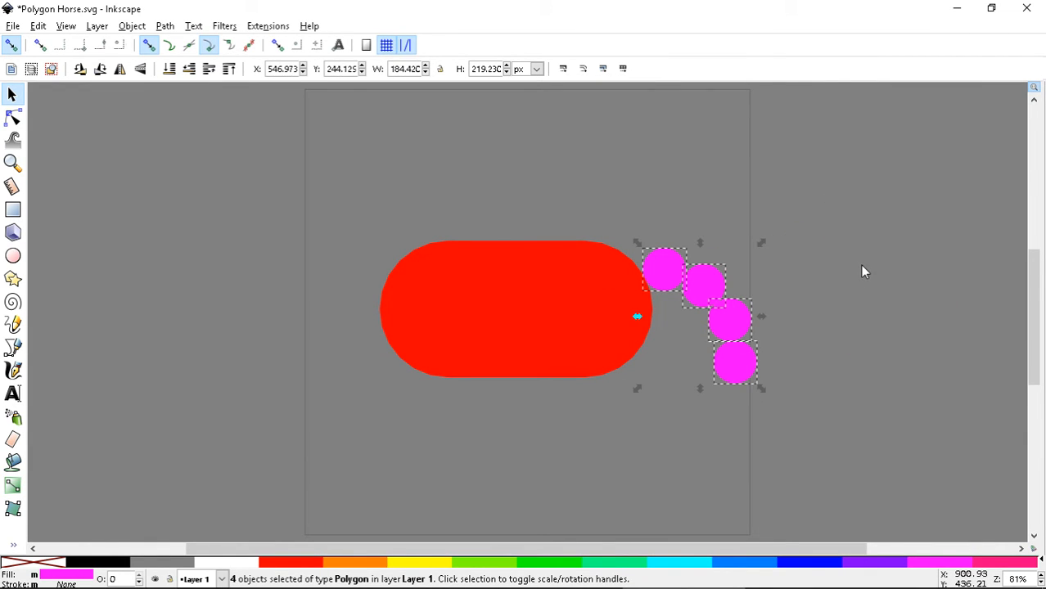
key(ctrl+g)
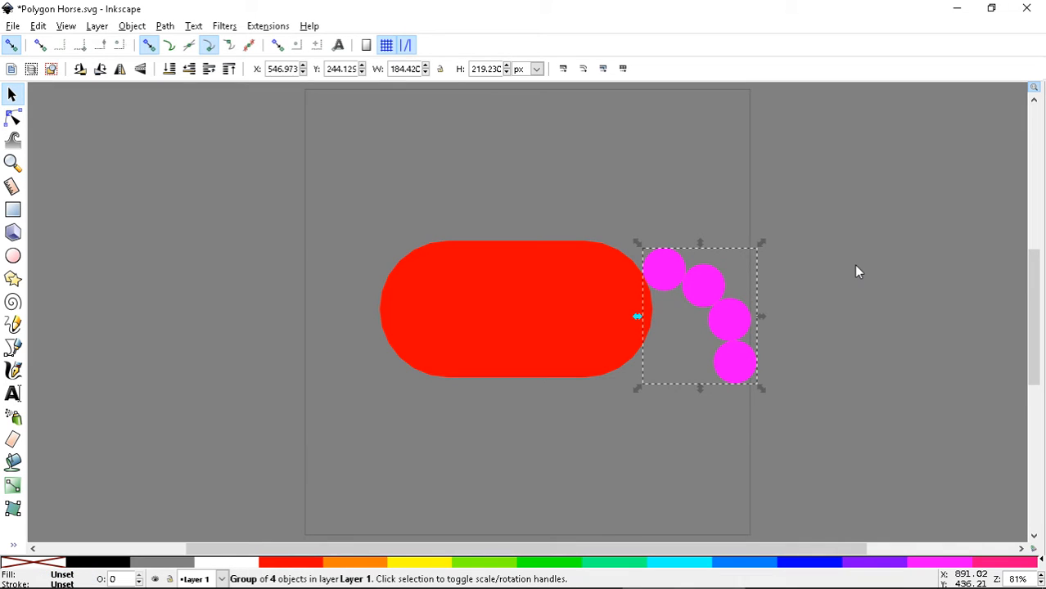
key(Escape)
key(ctrl+s)
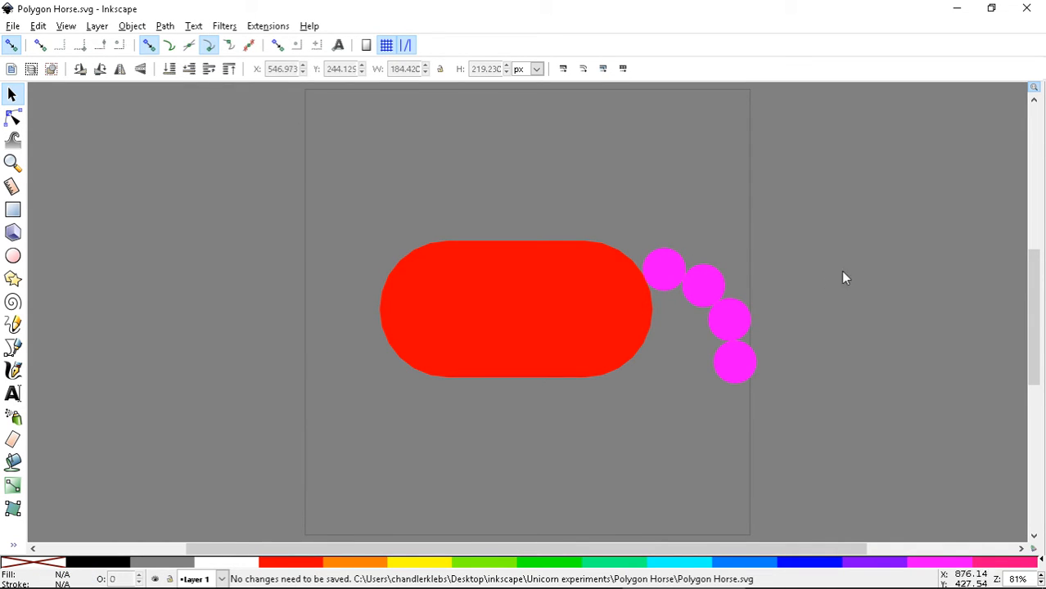
Step: Centre the red body and magenta chain together on the page, horizontally and vertically, and save the drawing
key(ctrl+a)
key(ctrl)
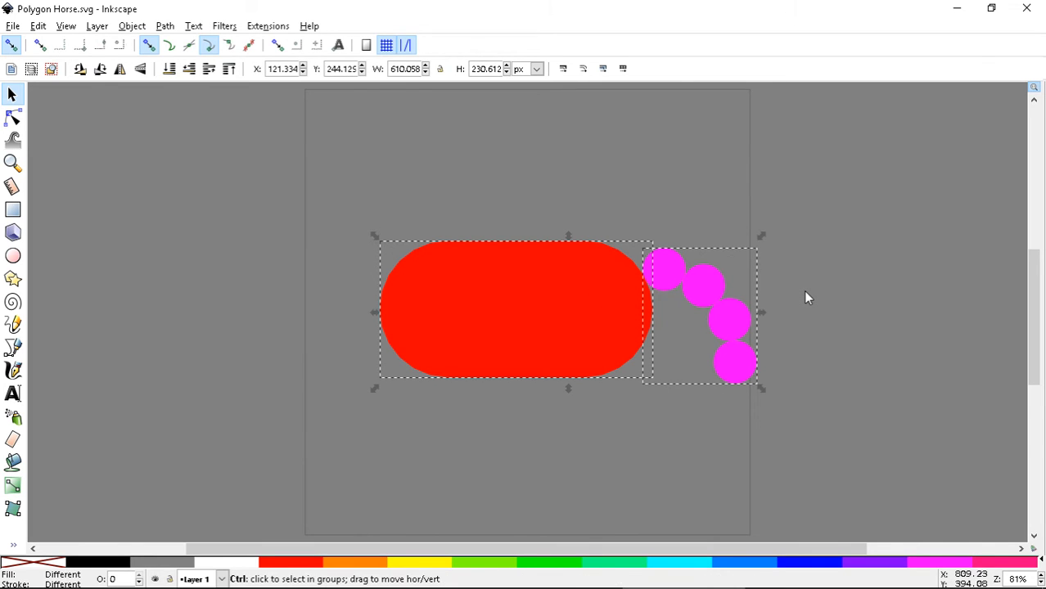
key(ctrl+shift+a)
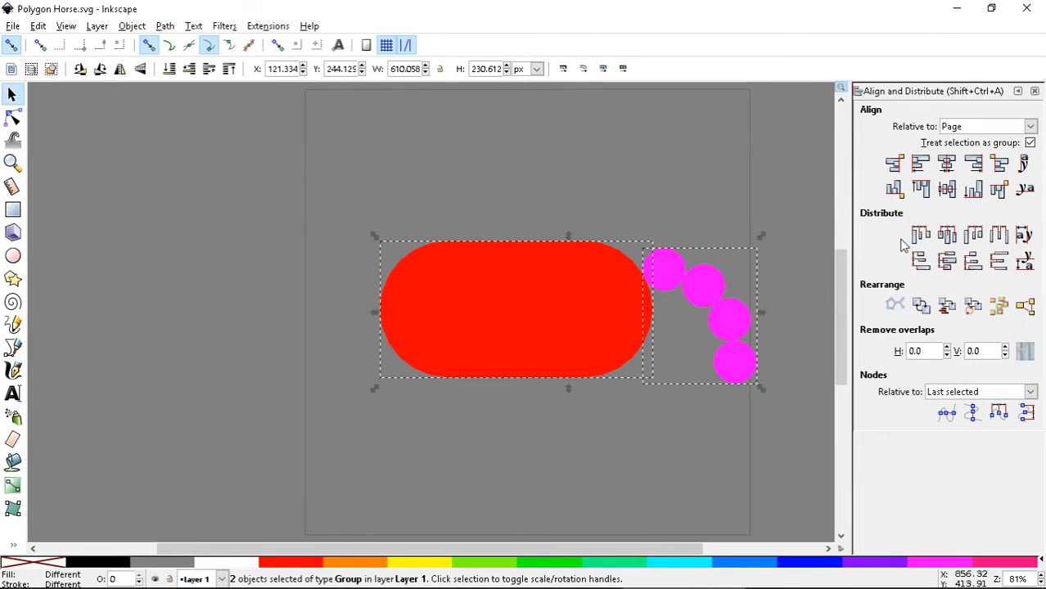
click(947, 164)
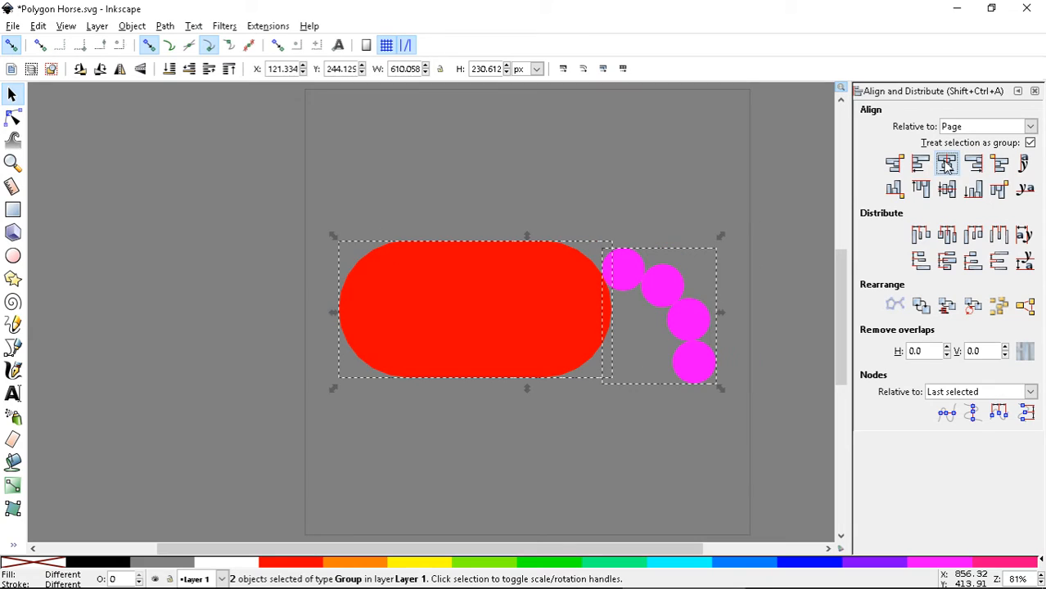
click(947, 189)
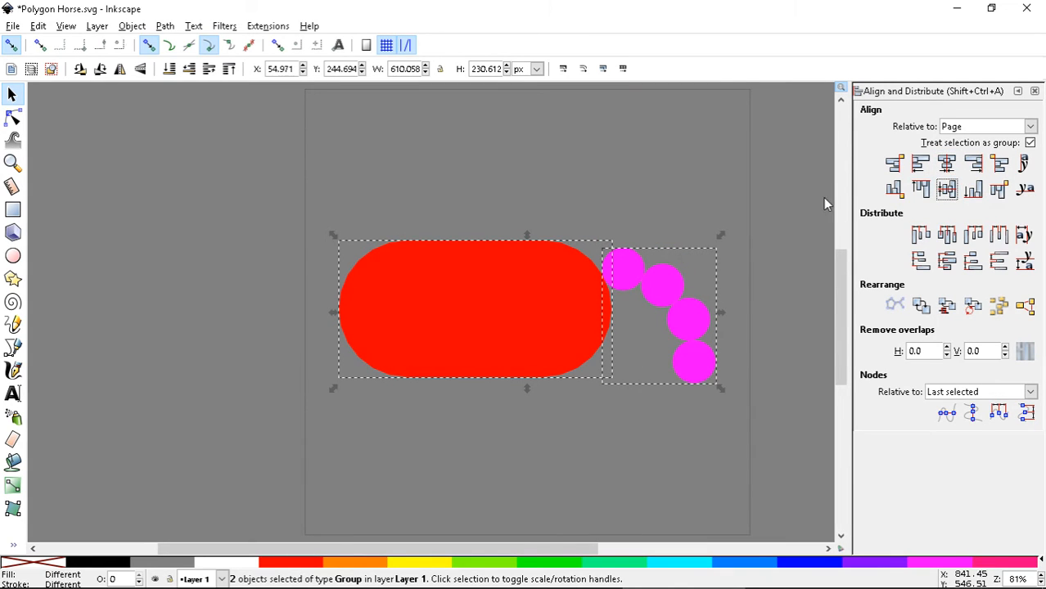
click(807, 212)
key(ctrl)
key(ctrl+s)
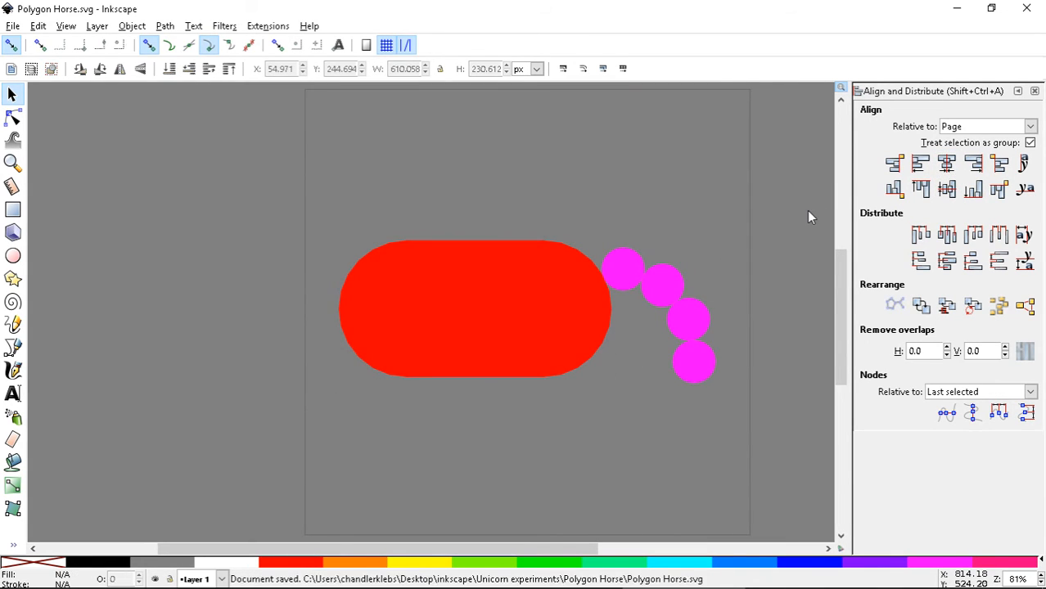
key(ctrl+s)
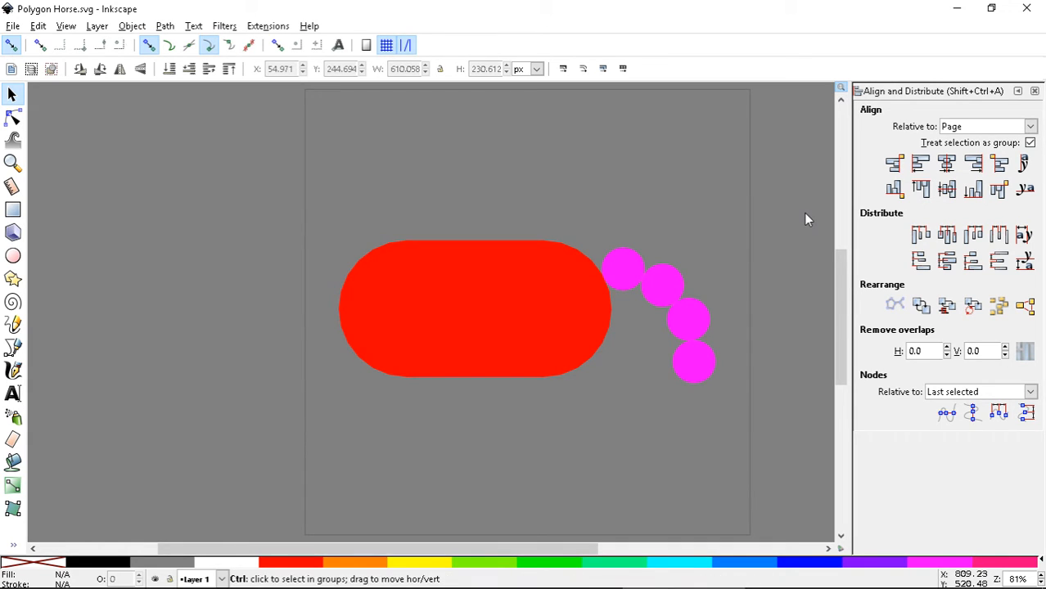
Step: Export the full 720 x 720 px page at 96 dpi, replacing Polygon Horse.png, and close the export and alignment settings
key(ctrl+s)
key(shift)
key(ctrl+shift+e)
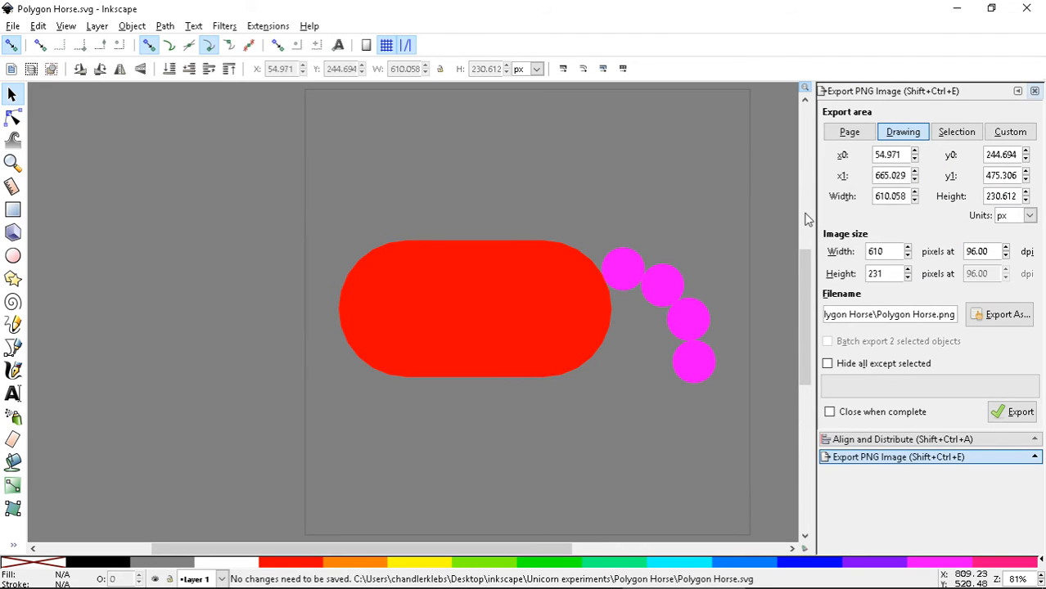
click(849, 132)
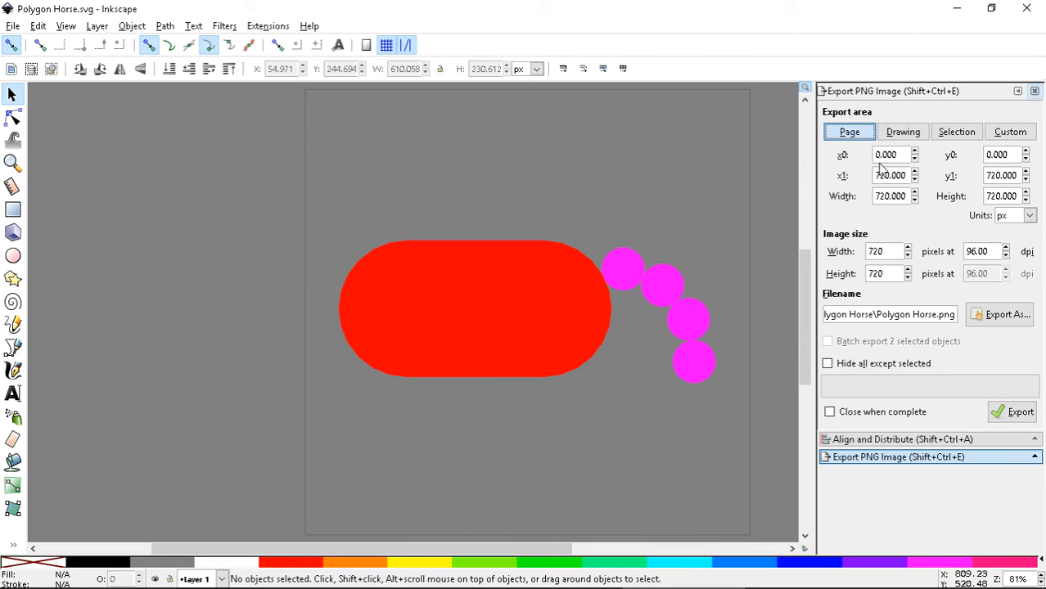
click(1021, 413)
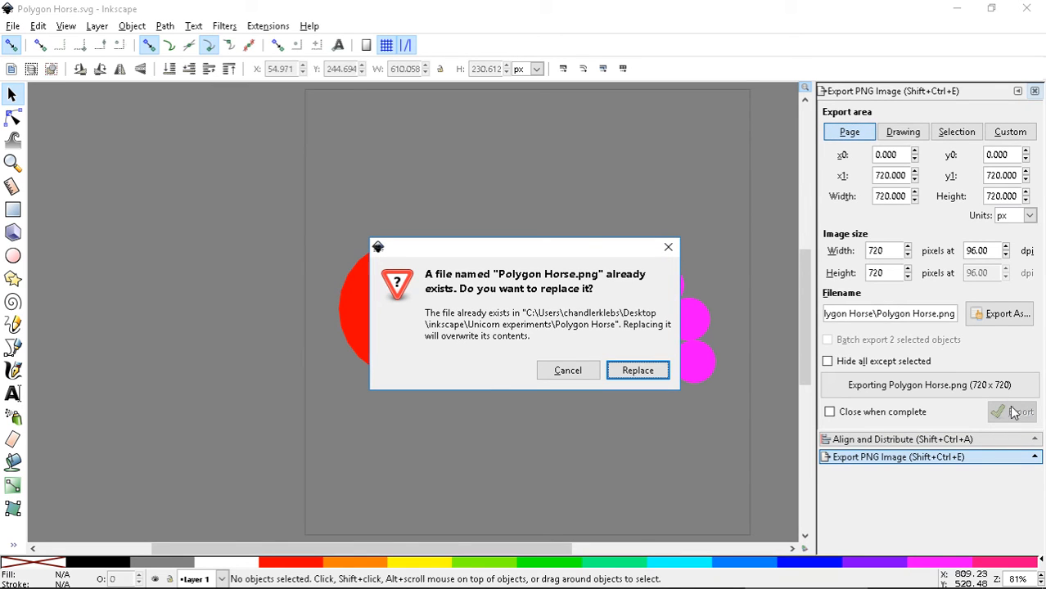
click(645, 371)
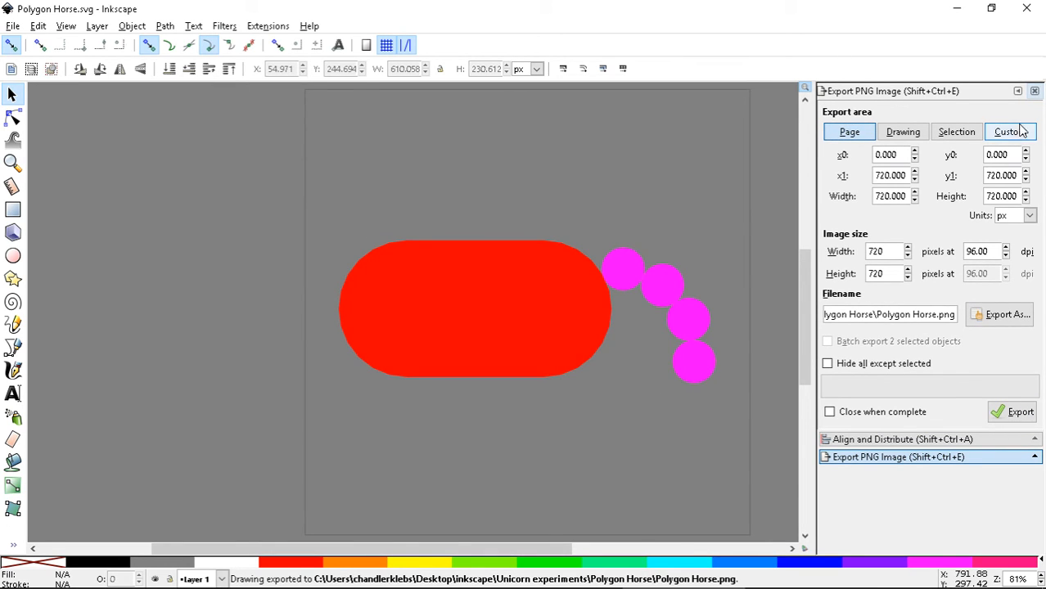
click(1035, 91)
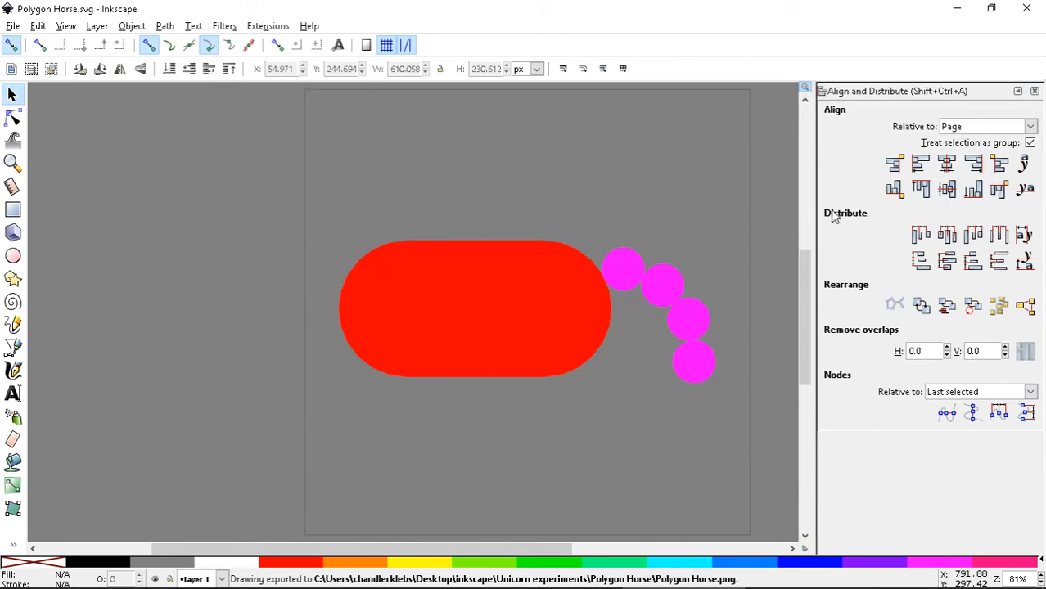
click(1034, 91)
key(ctrl+s)
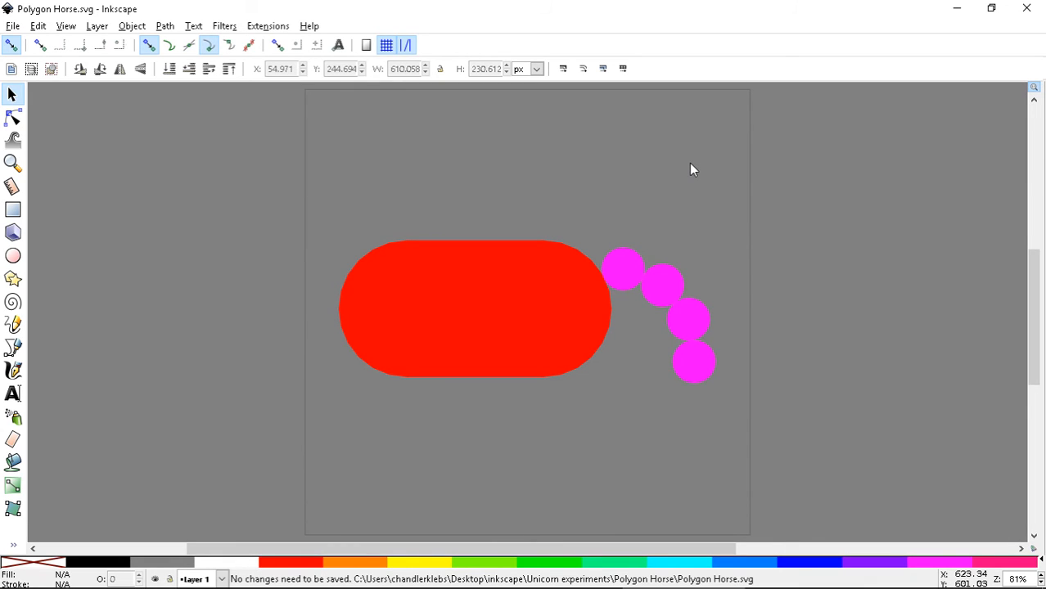
click(12, 25)
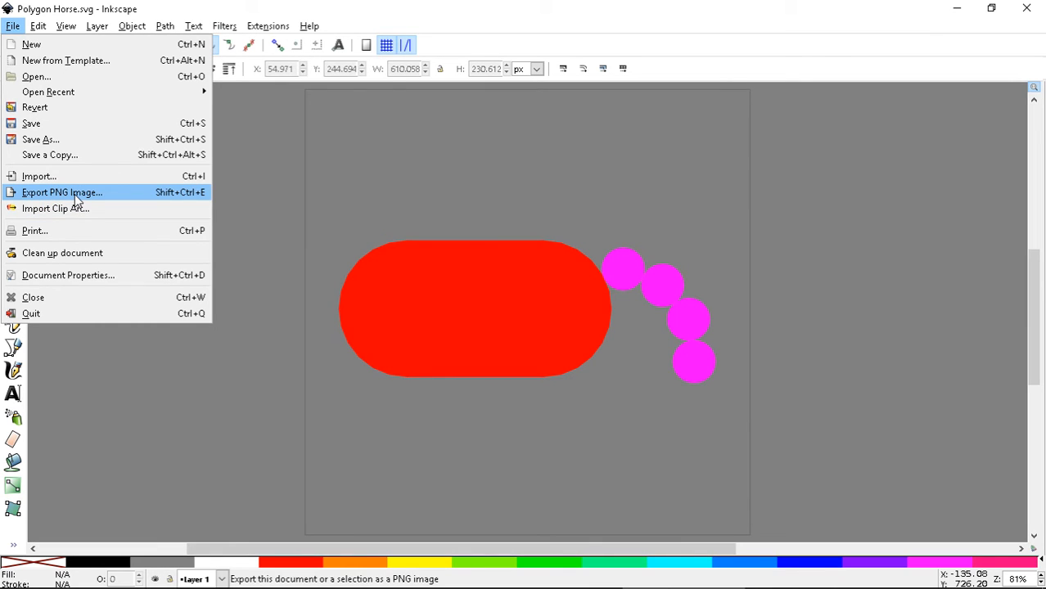
mouse_move(163, 29)
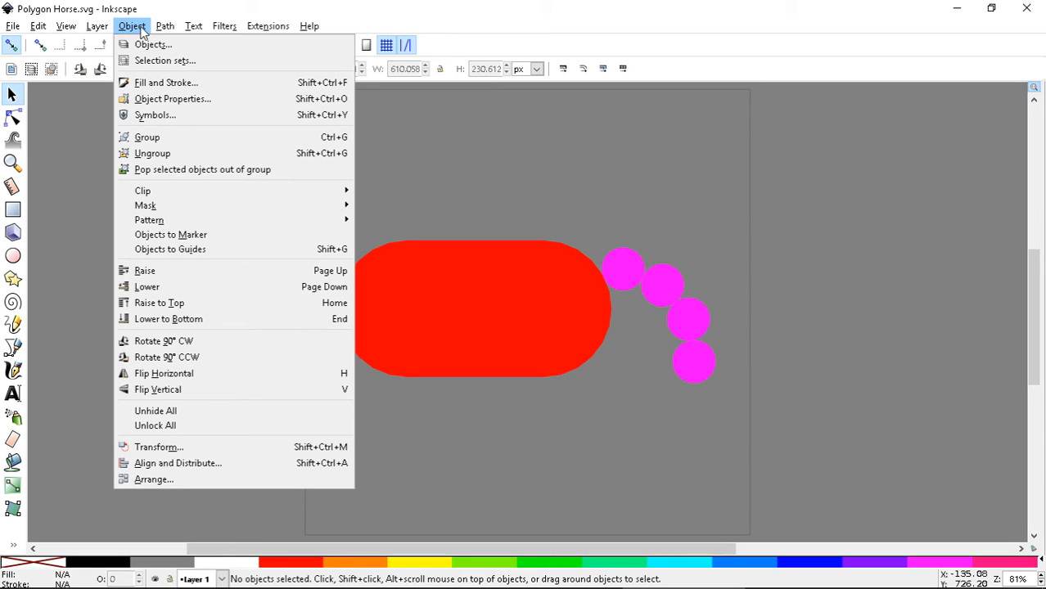
click(507, 131)
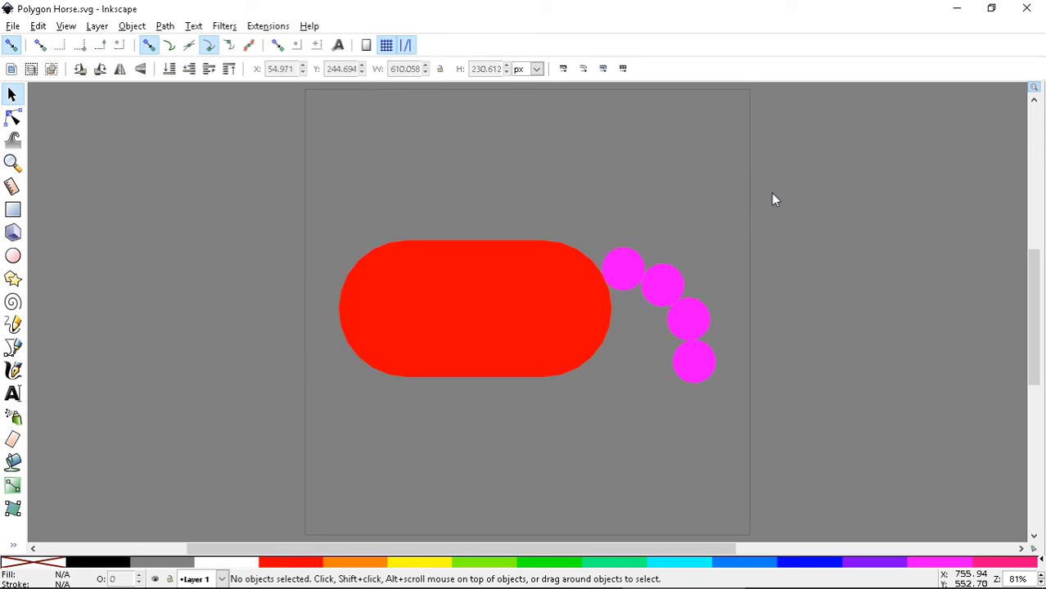
Step: Save and close the Polygon Horse drawing, and switch to OBS
key(ctrl+s)
click(1027, 10)
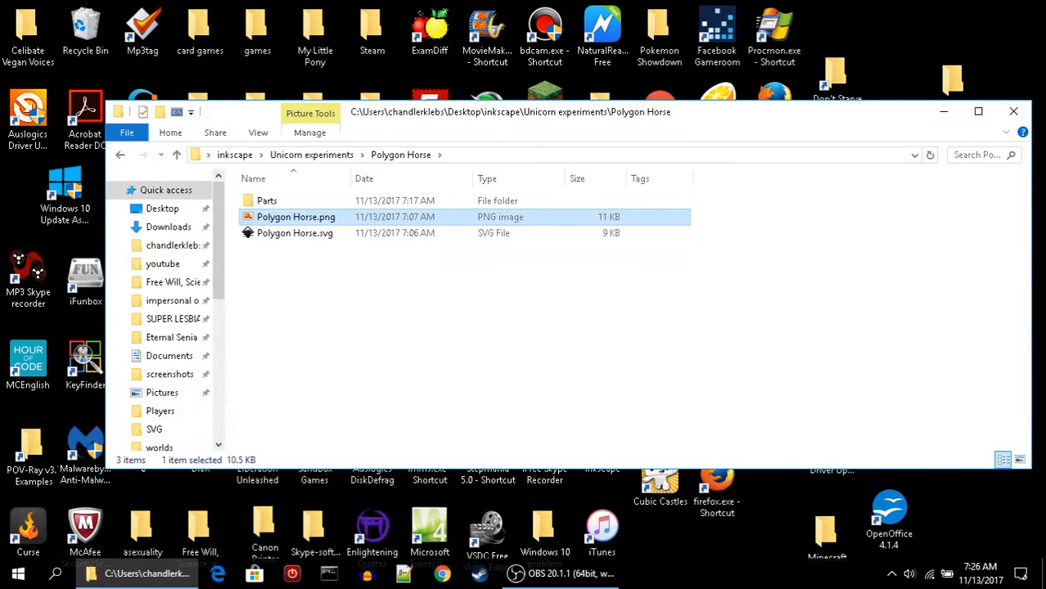
click(553, 573)
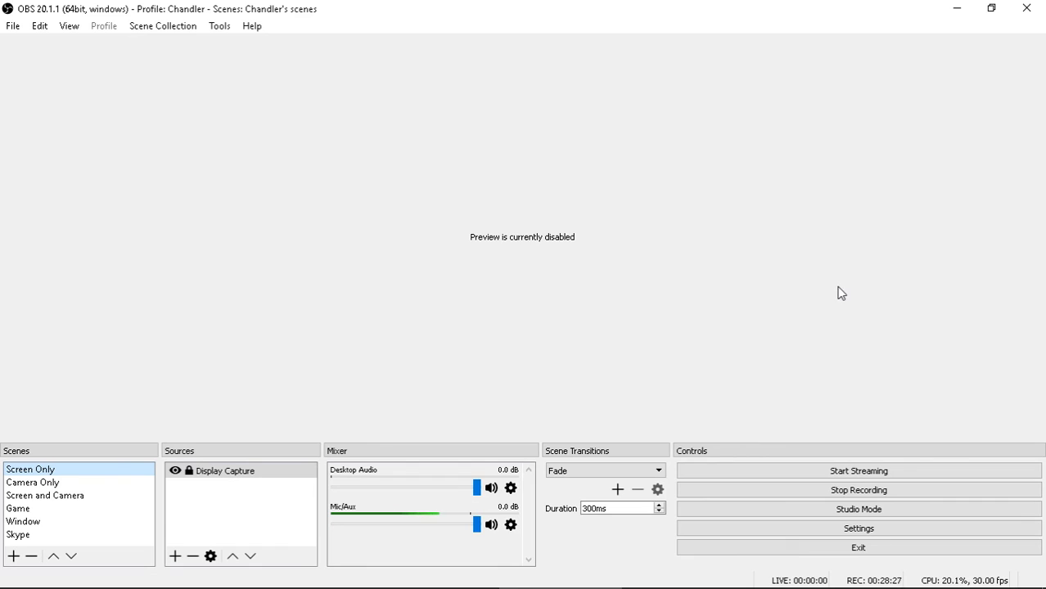